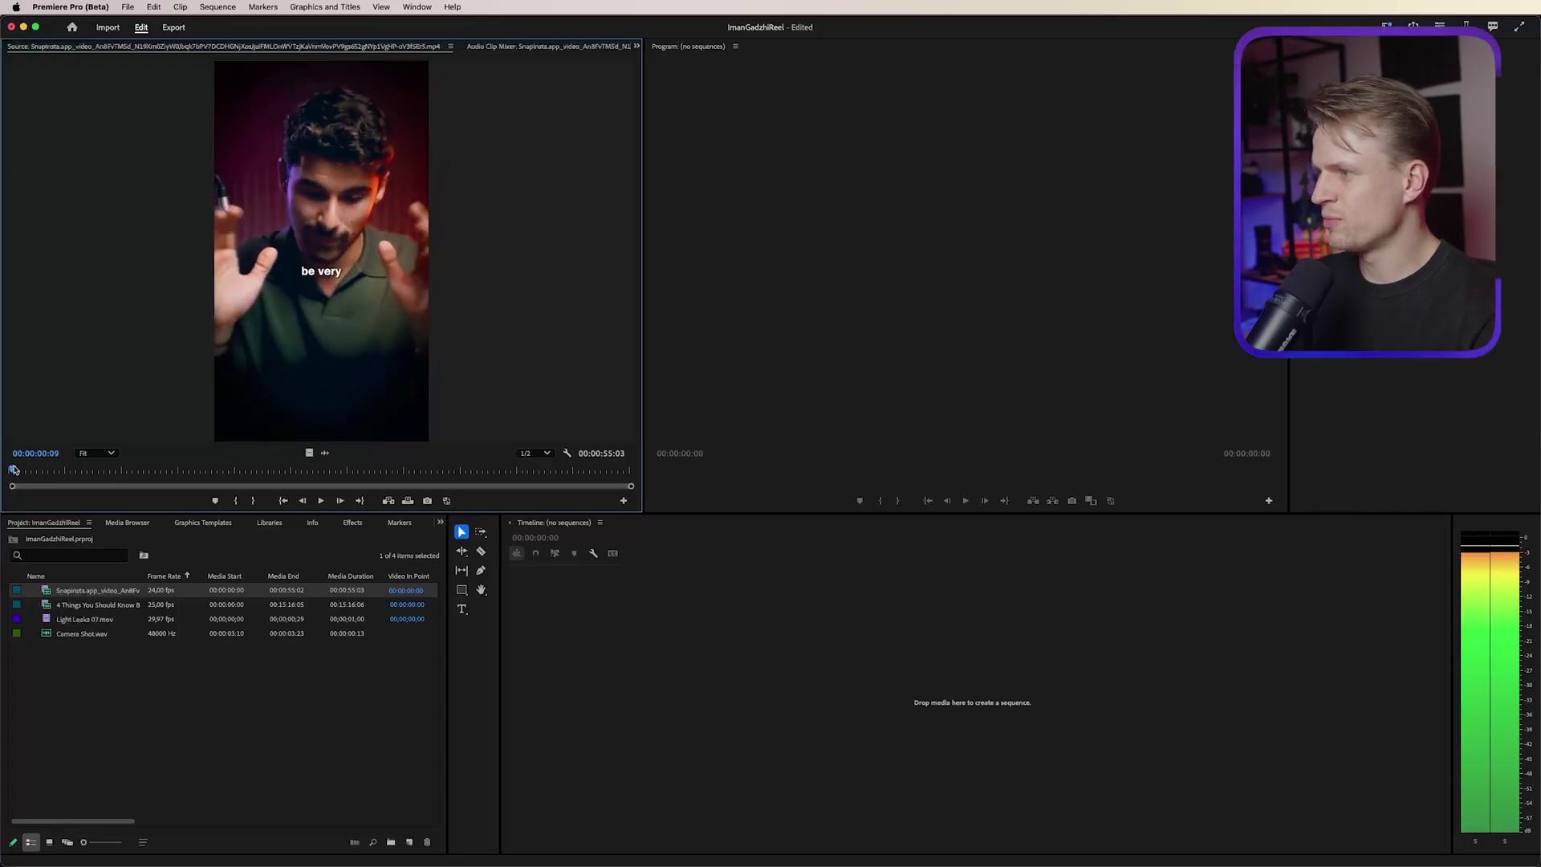
- Preview the reference reel, and create a sequence named Iman Gadzhi Reel from the Social Media Portrait 9x16 30 fps preset
{"action": "left_click_drag", "start_coordinate": [14, 471], "coordinate": [70, 480]}
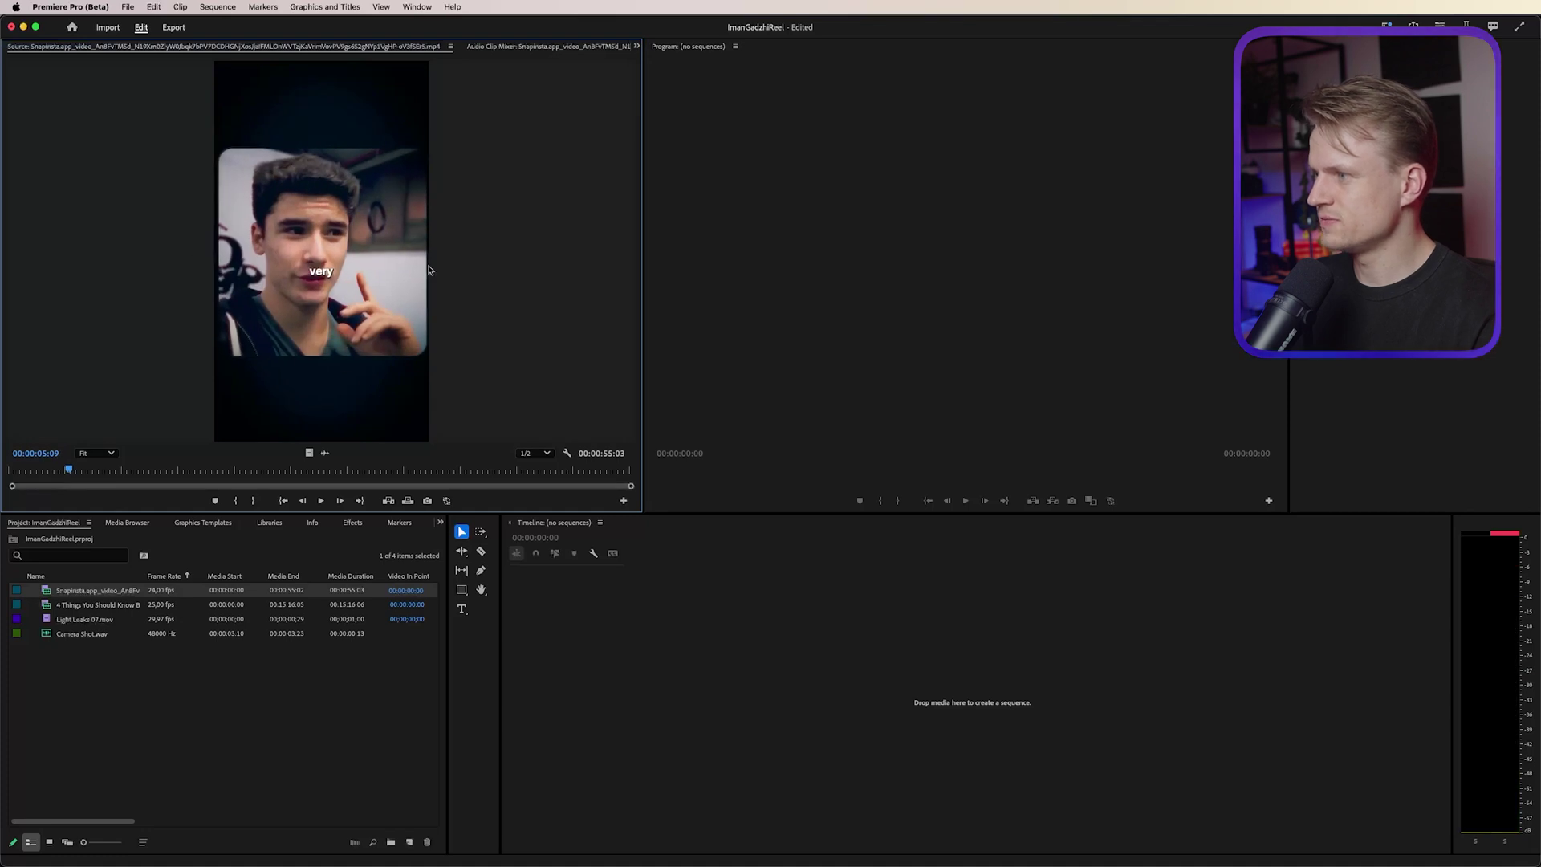
{"action": "left_click", "coordinate": [274, 712]}
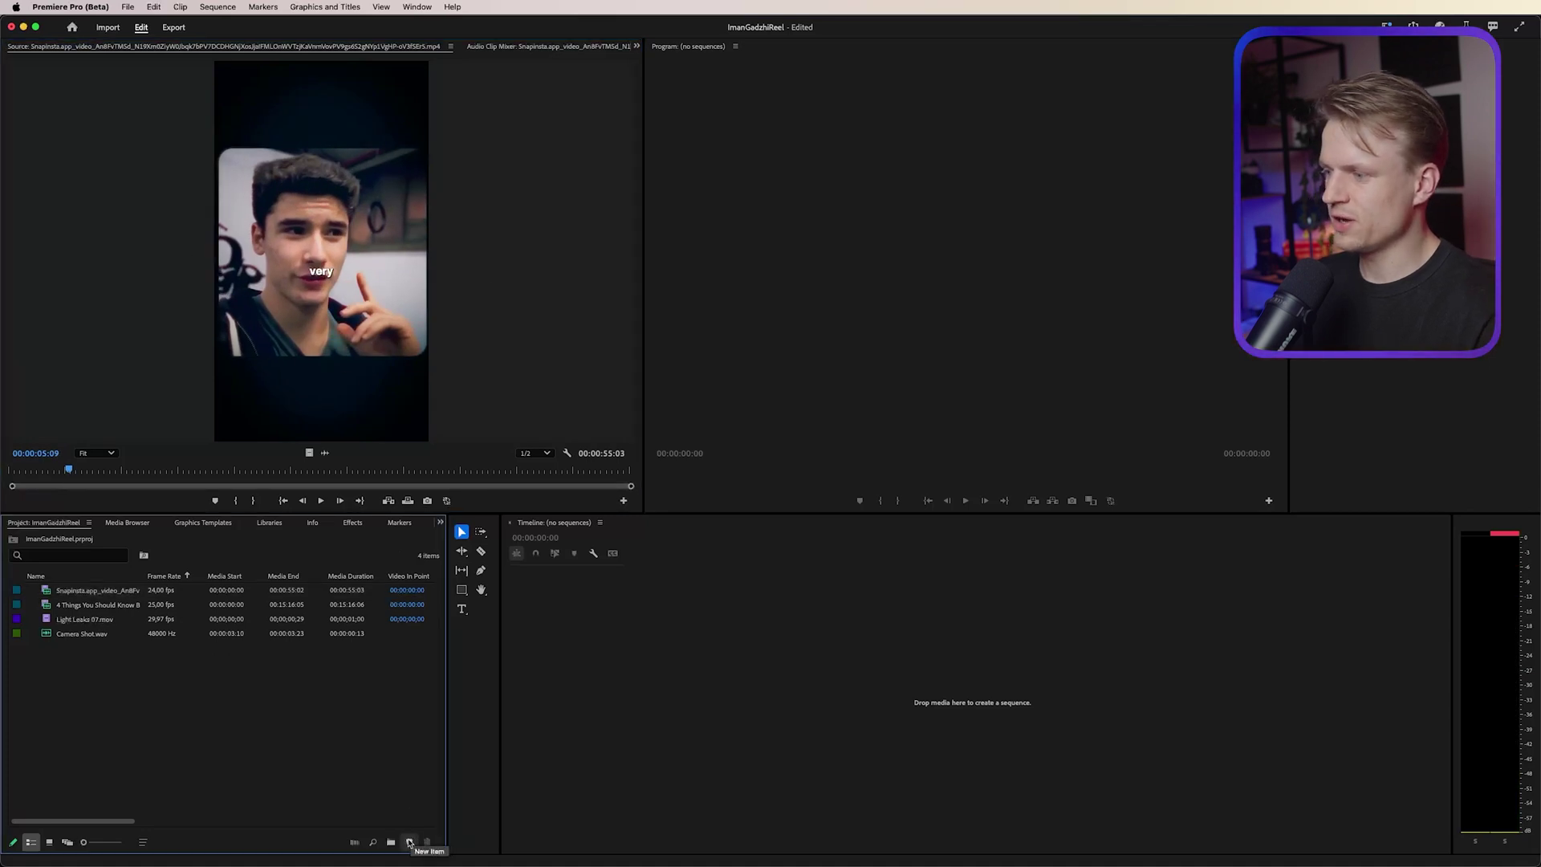
{"action": "left_click", "coordinate": [410, 842]}
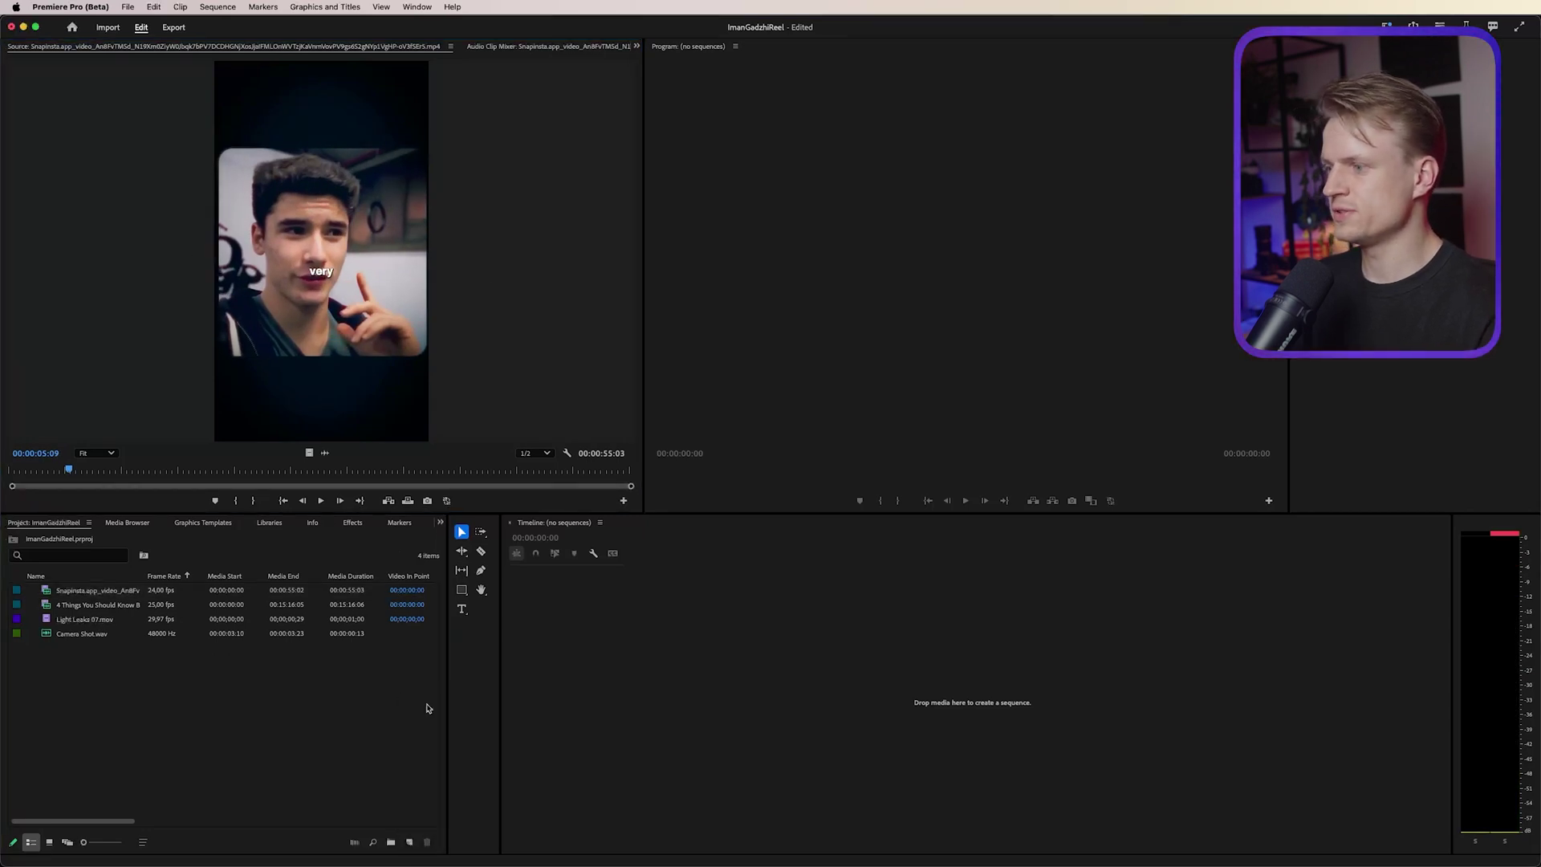
{"action": "left_click", "coordinate": [427, 707]}
{"action": "left_click", "coordinate": [587, 272]}
{"action": "left_click", "coordinate": [588, 270]}
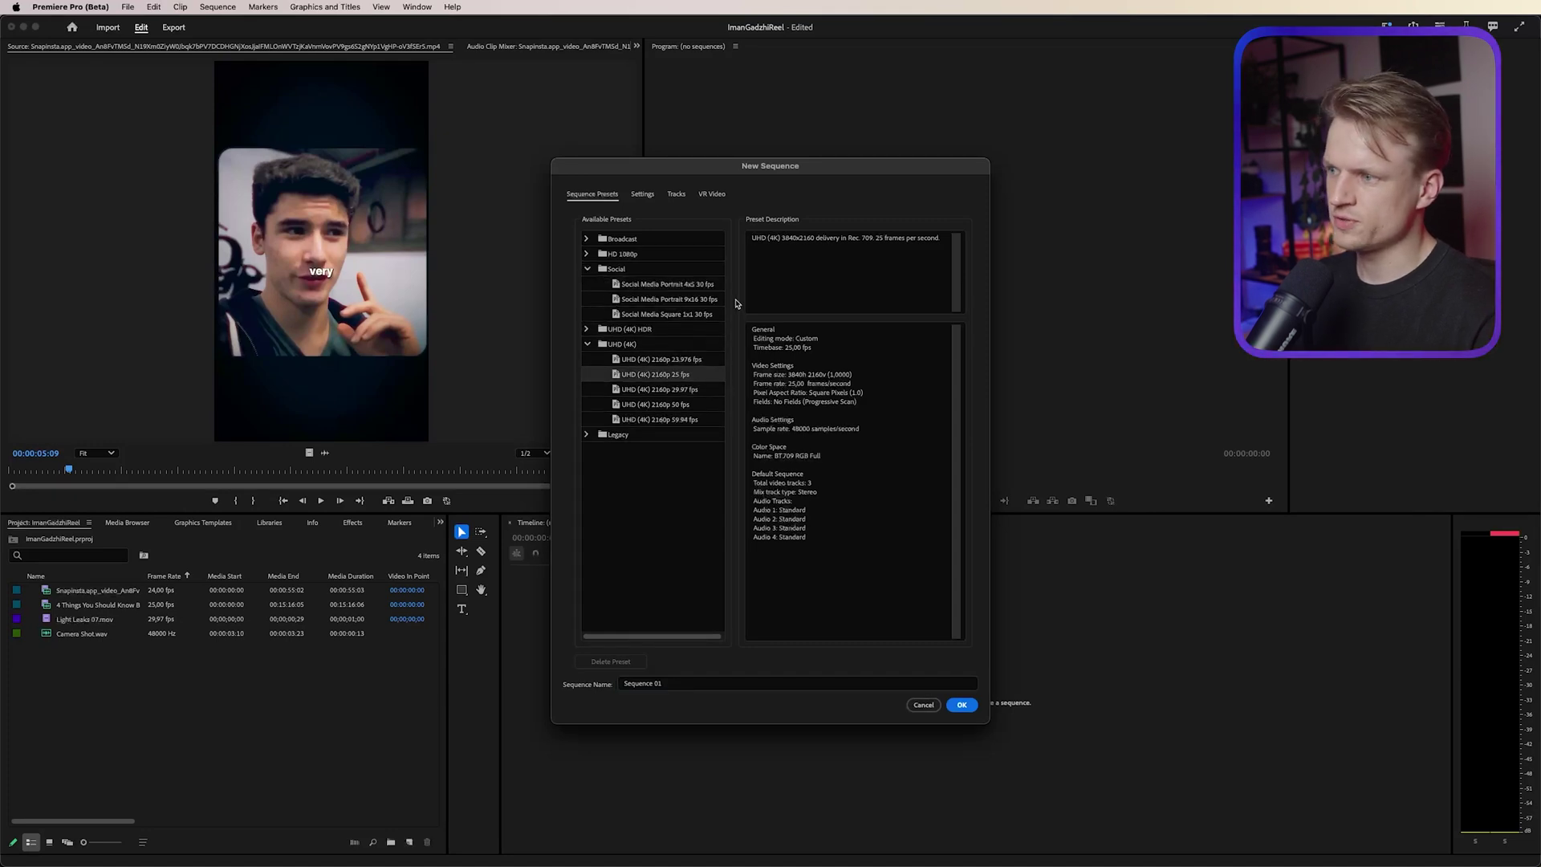
{"action": "left_click", "coordinate": [689, 299]}
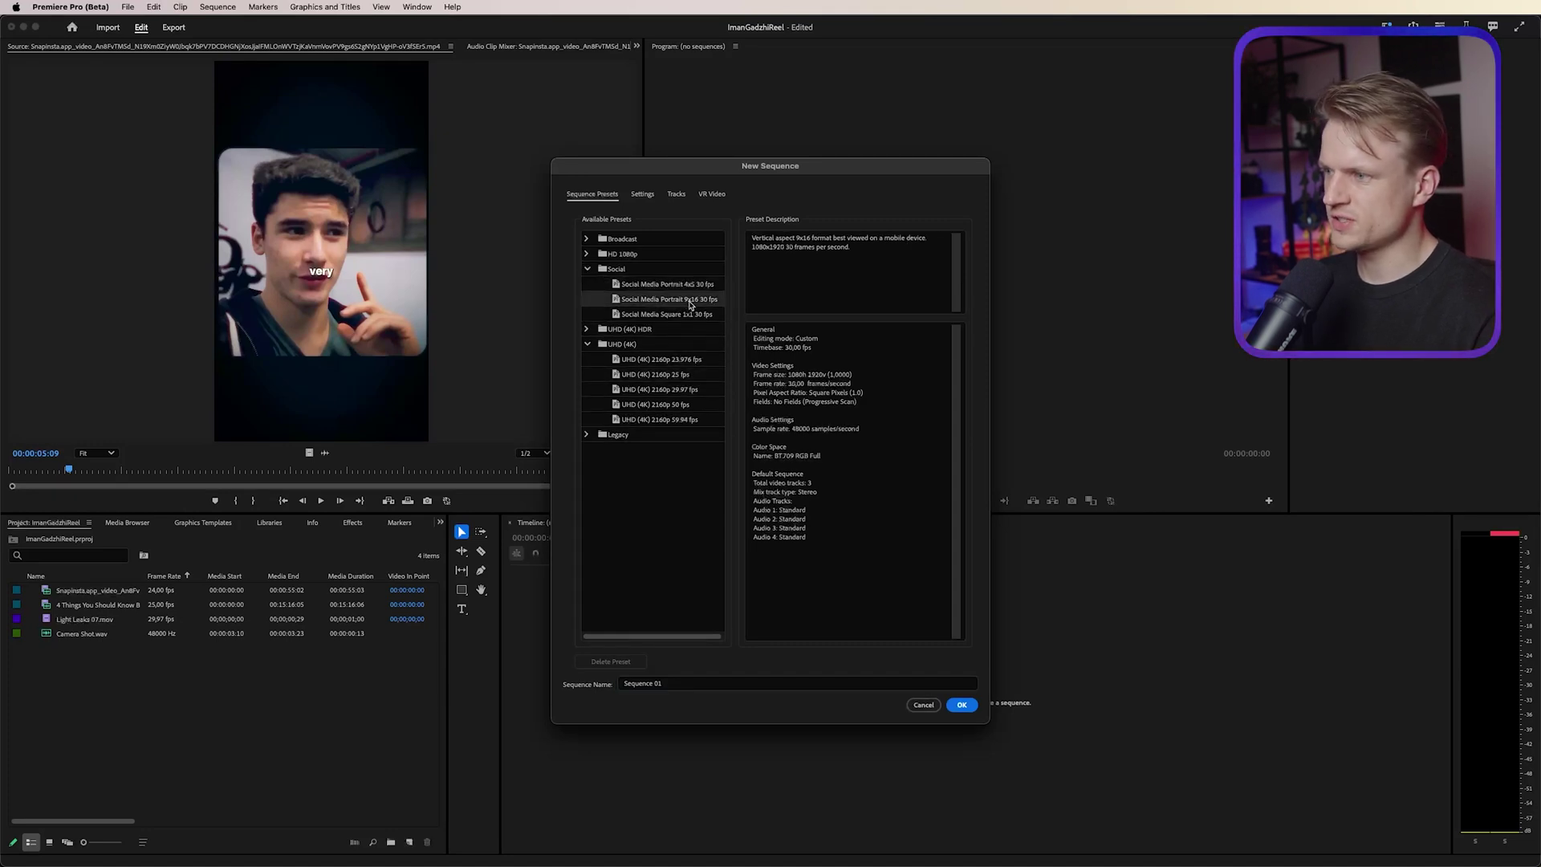
{"action": "left_click", "coordinate": [710, 684]}
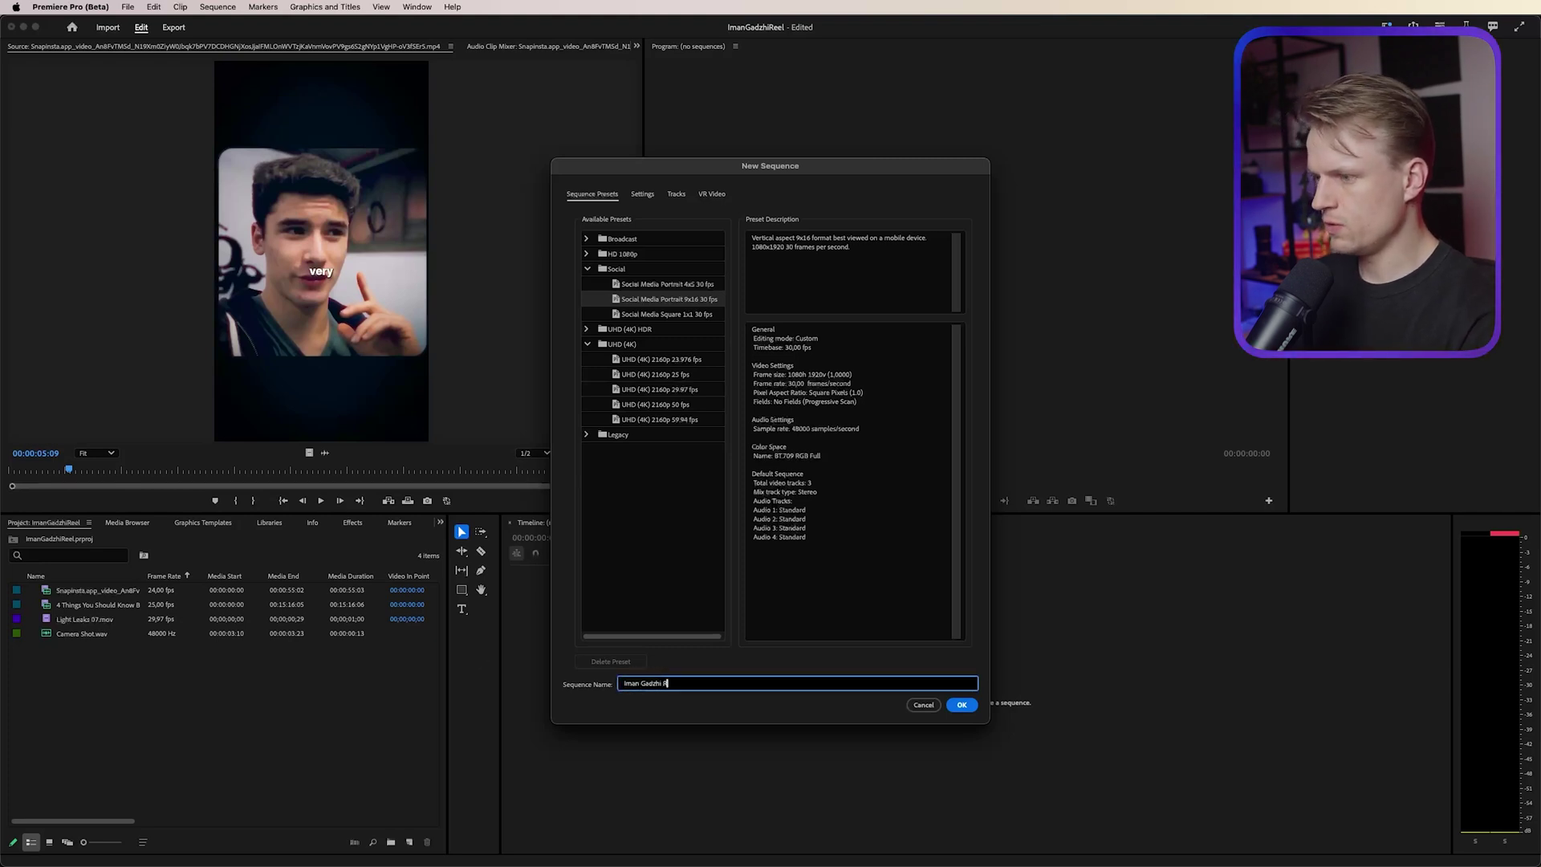
{"action": "key", "text": "Return"}
- Load the "4 Things You Should Know Before Making $$ Millions" video as source and mark In at 00:09:38:04 and Out around 00:10:22
{"action": "left_click_drag", "start_coordinate": [96, 604], "coordinate": [209, 85]}
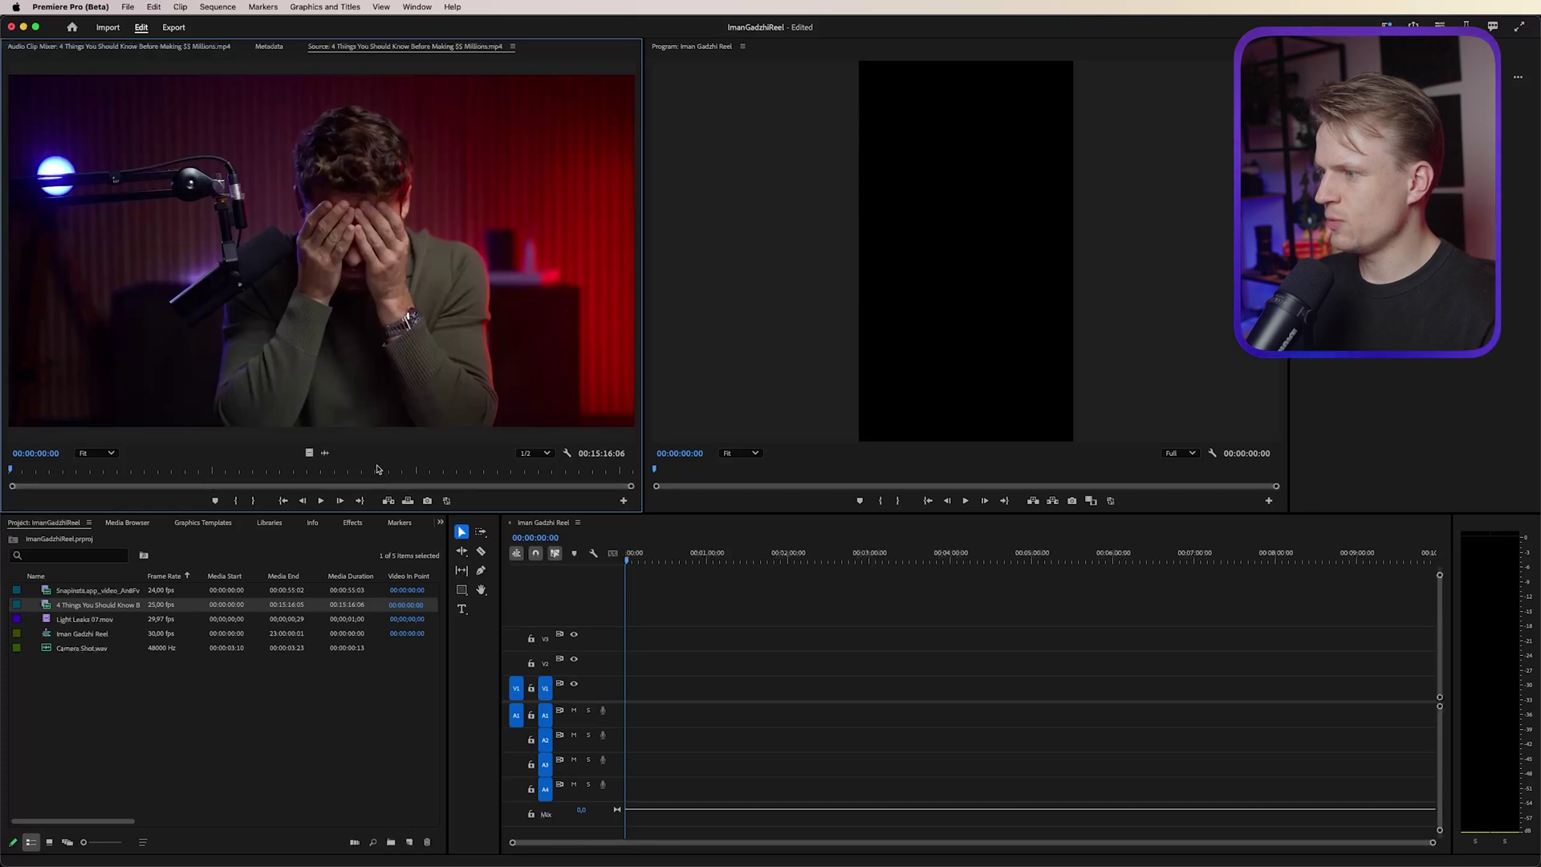
{"action": "mouse_move", "coordinate": [431, 470]}
{"action": "left_mouse_down"}
{"action": "mouse_move", "coordinate": [457, 472]}
{"action": "mouse_move", "coordinate": [401, 471]}
{"action": "left_mouse_up"}
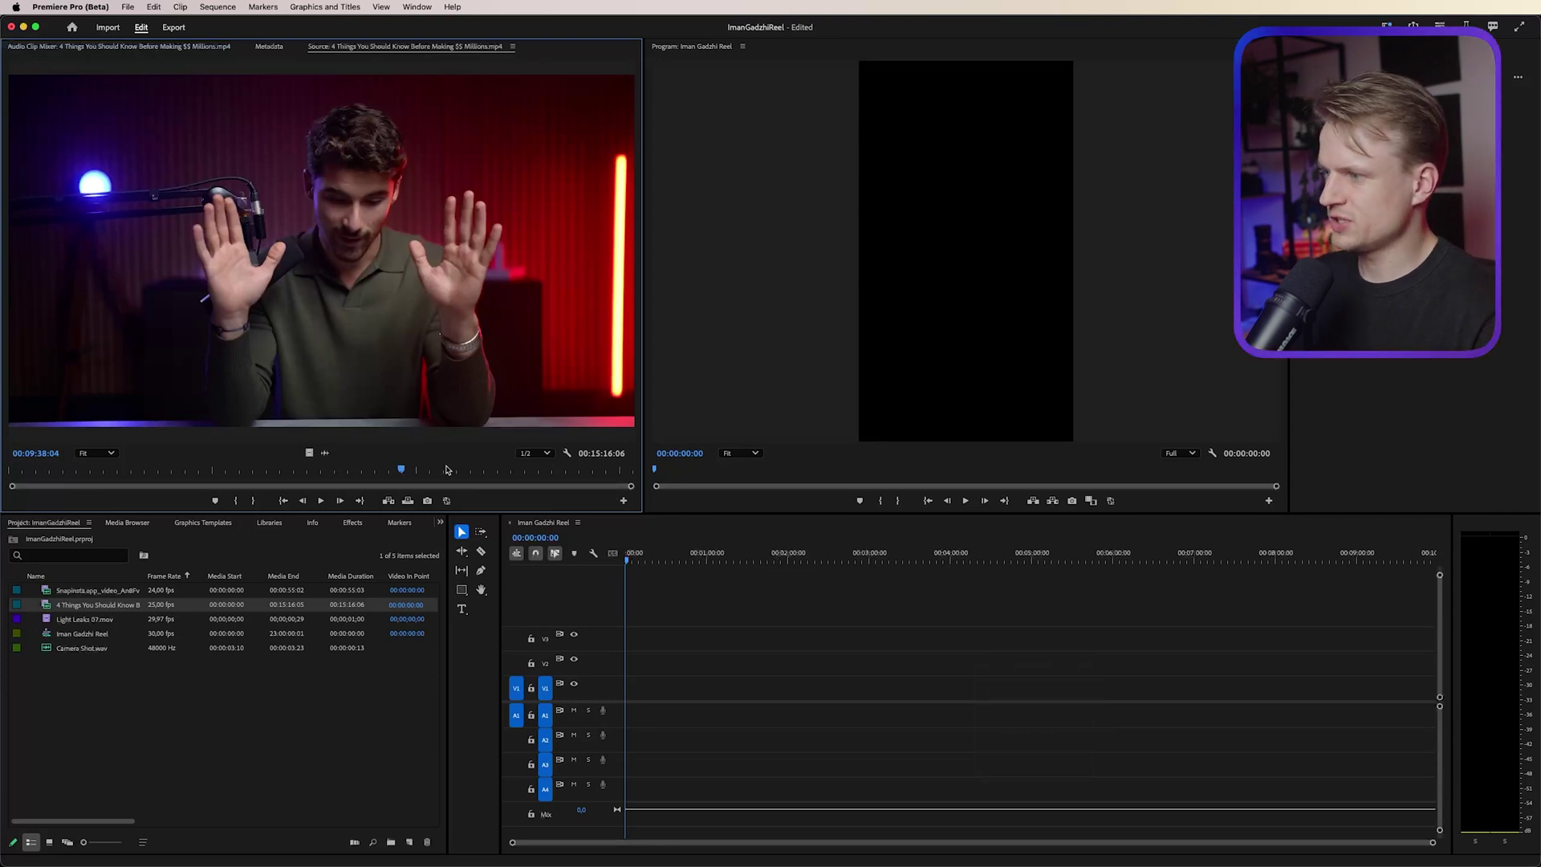
{"action": "left_click_drag", "start_coordinate": [401, 470], "coordinate": [401, 470]}
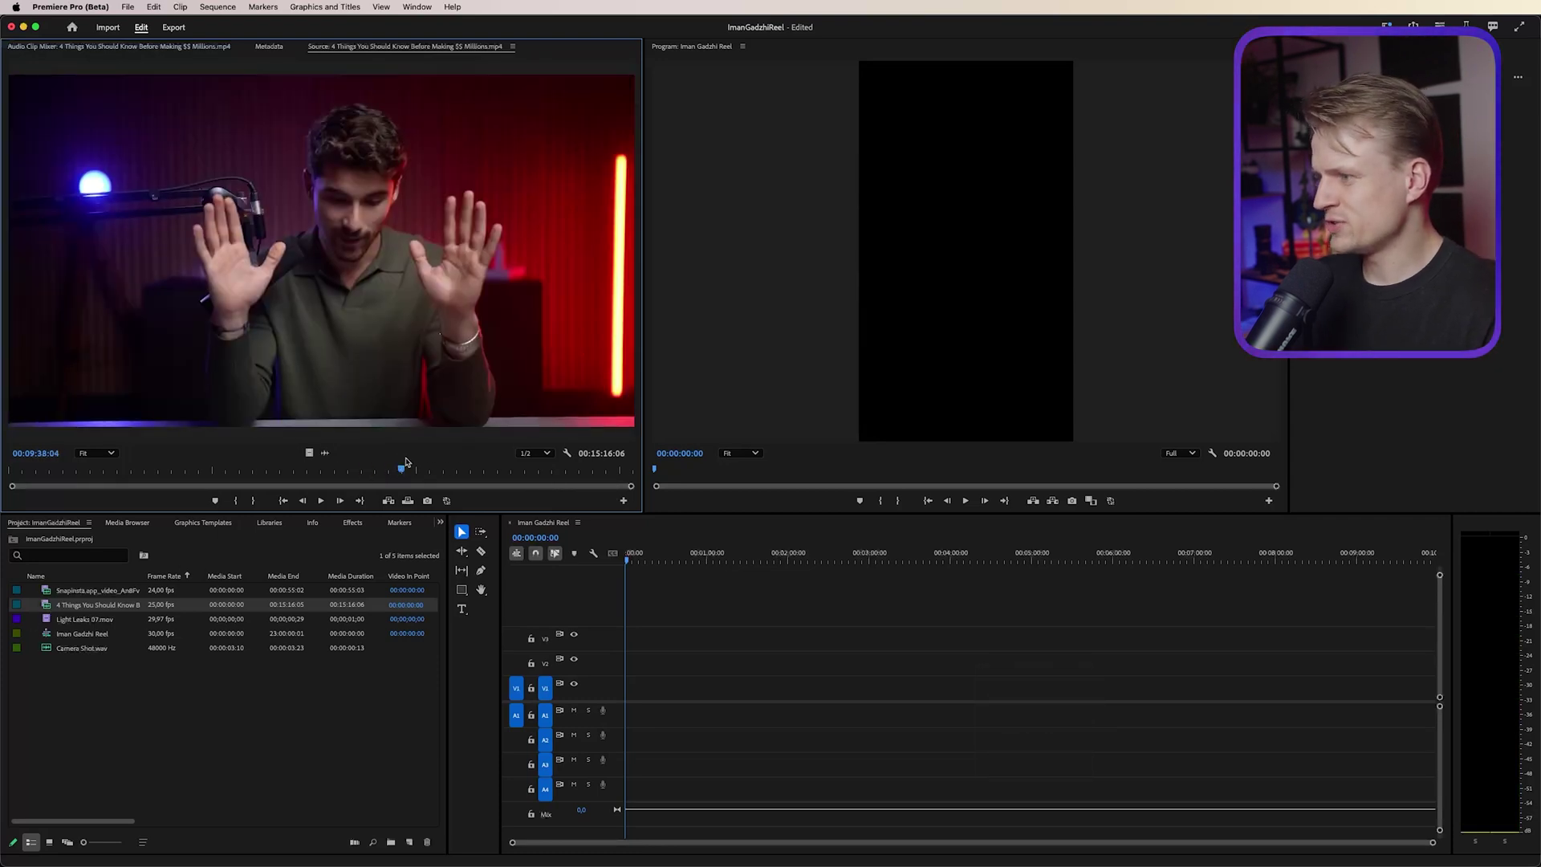
{"action": "key", "text": "i"}
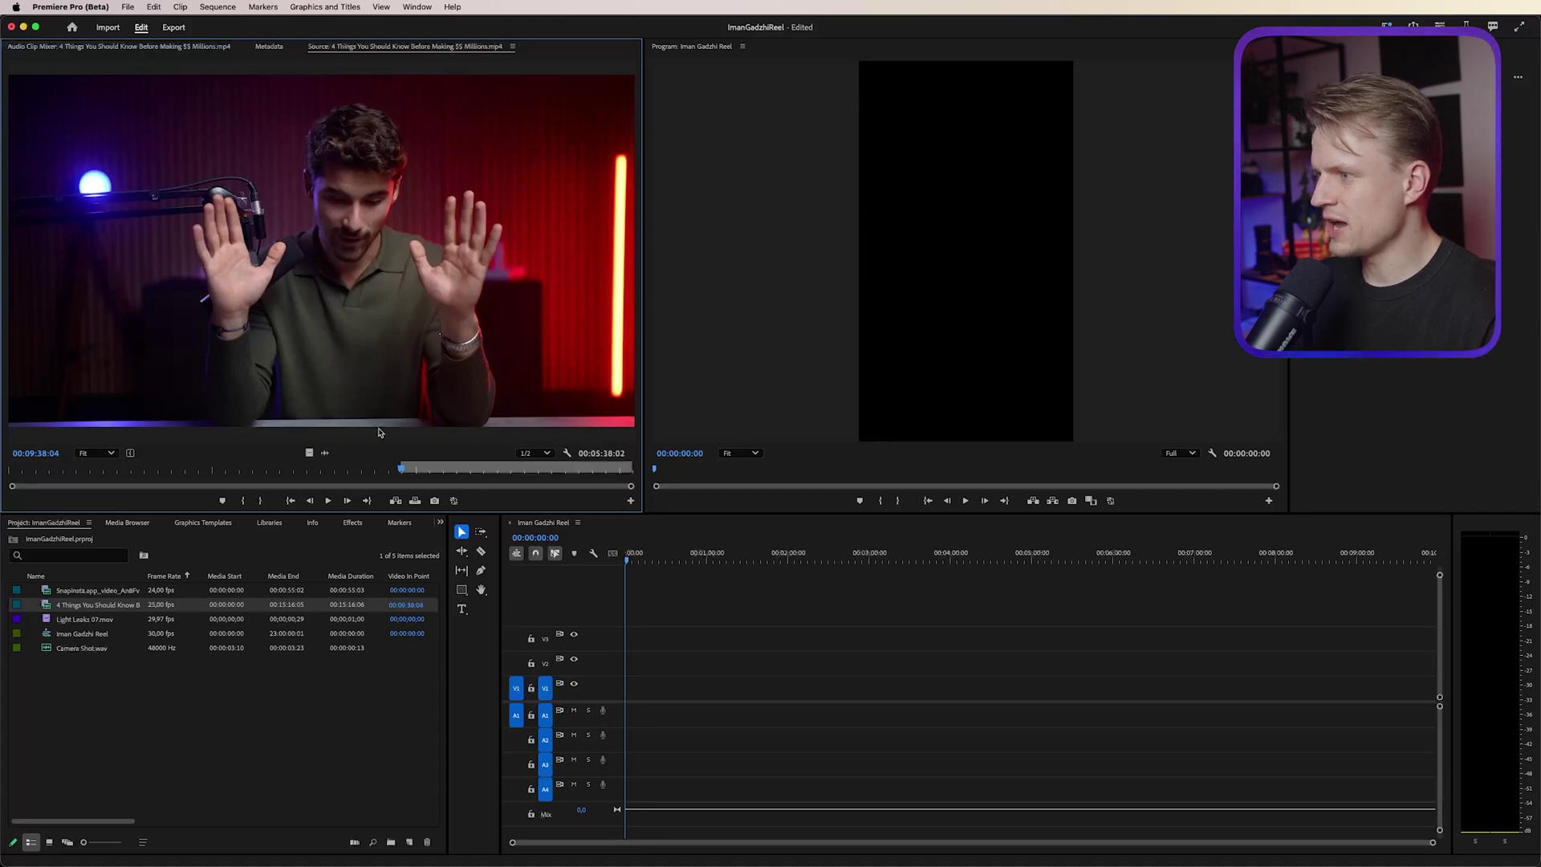
{"action": "left_click", "coordinate": [432, 471]}
{"action": "key", "text": "Right"}
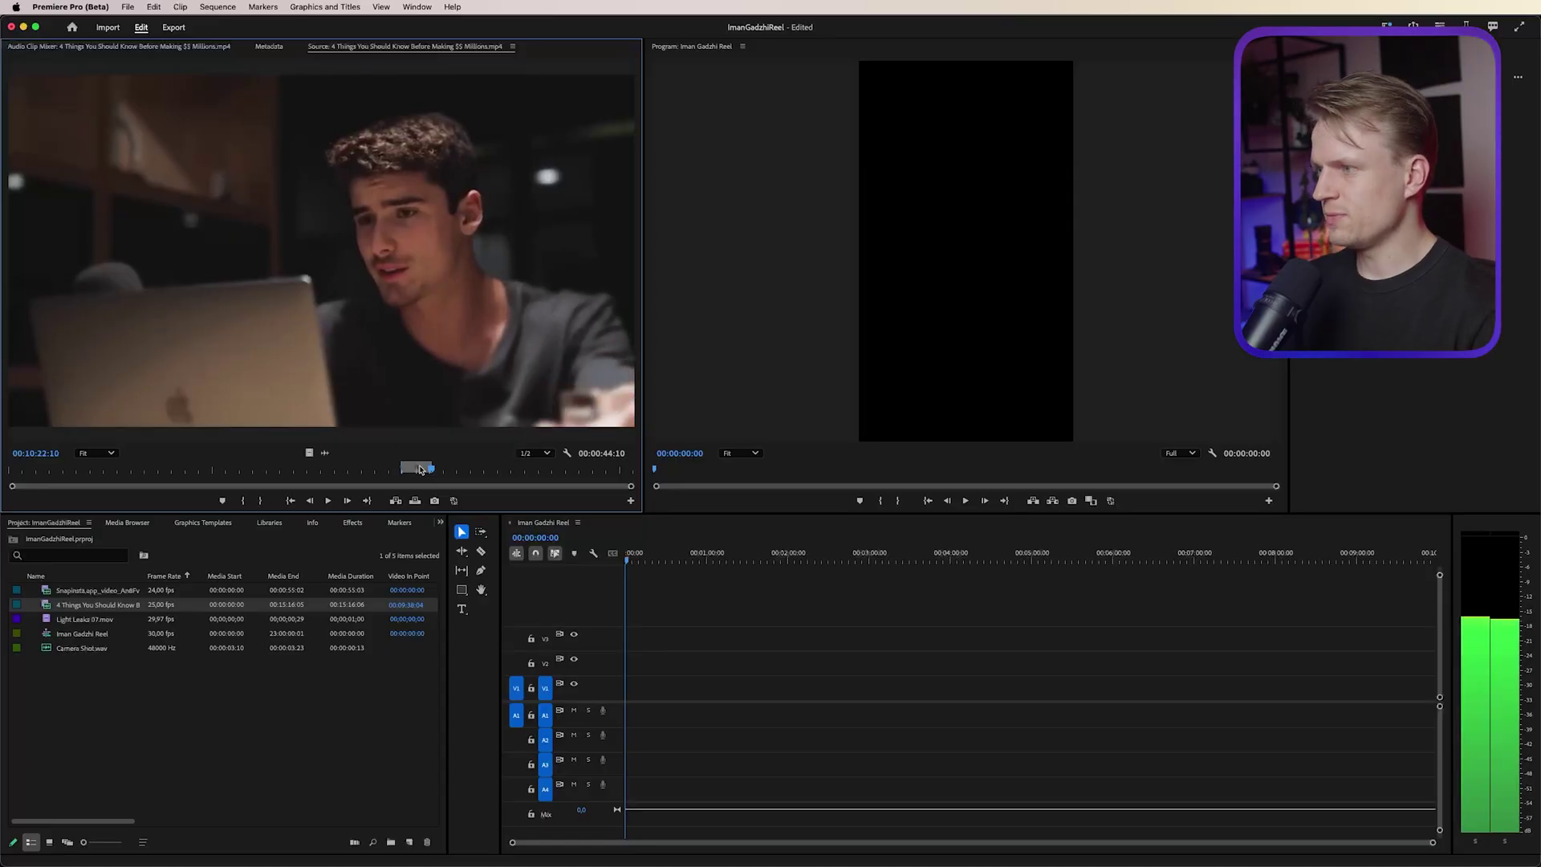
- Check the marked range and place it at the start of track V1 with its audio, keeping the existing sequence settings
{"action": "left_click_drag", "start_coordinate": [420, 469], "coordinate": [420, 471]}
{"action": "left_click", "coordinate": [423, 471]}
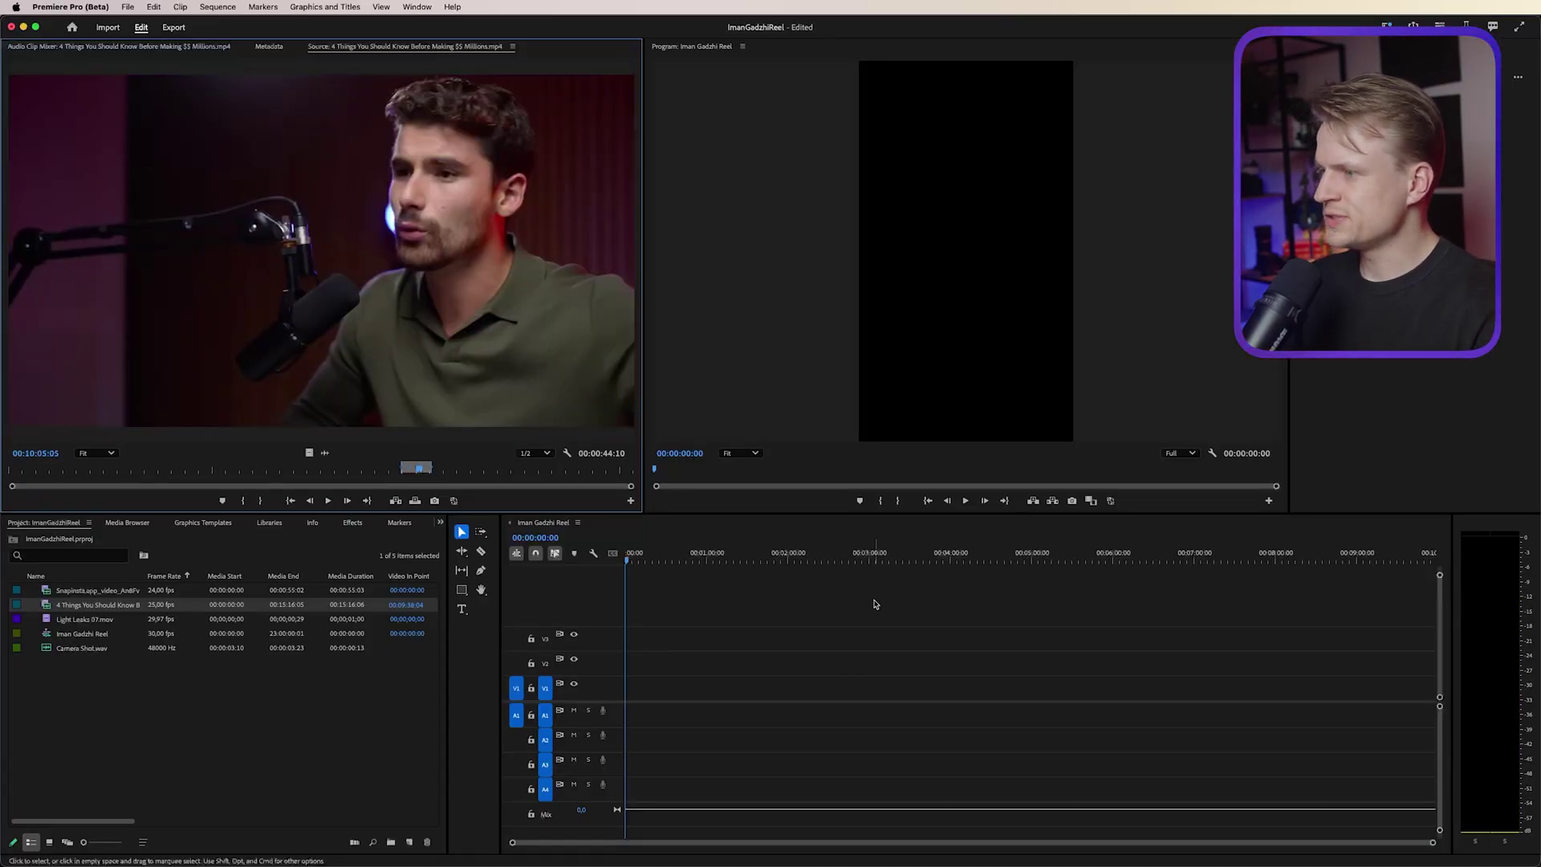
{"action": "left_click_drag", "start_coordinate": [266, 203], "coordinate": [654, 691]}
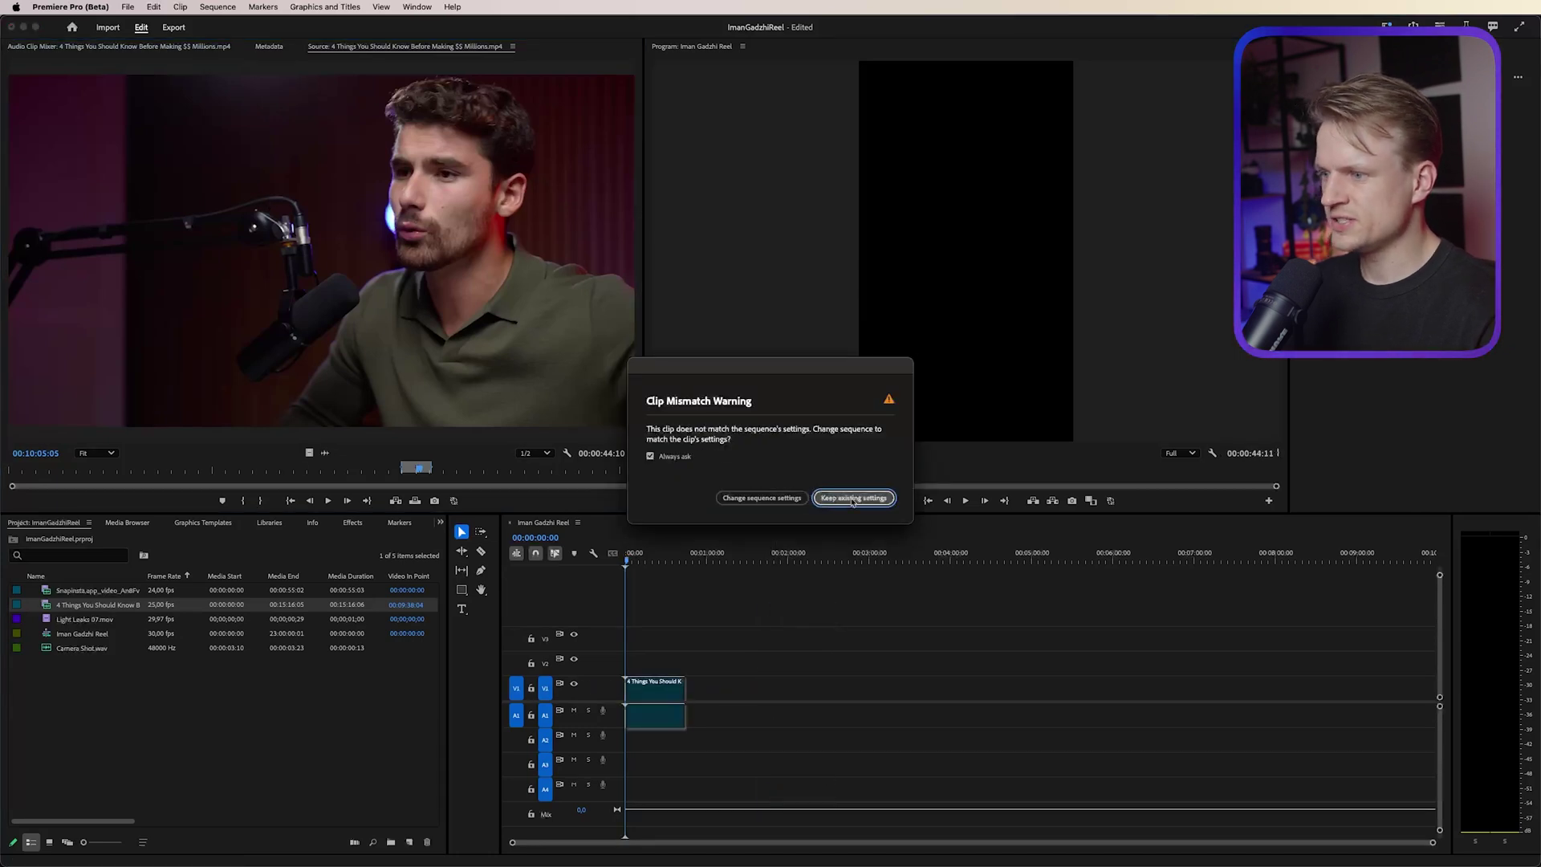
{"action": "left_click", "coordinate": [854, 498]}
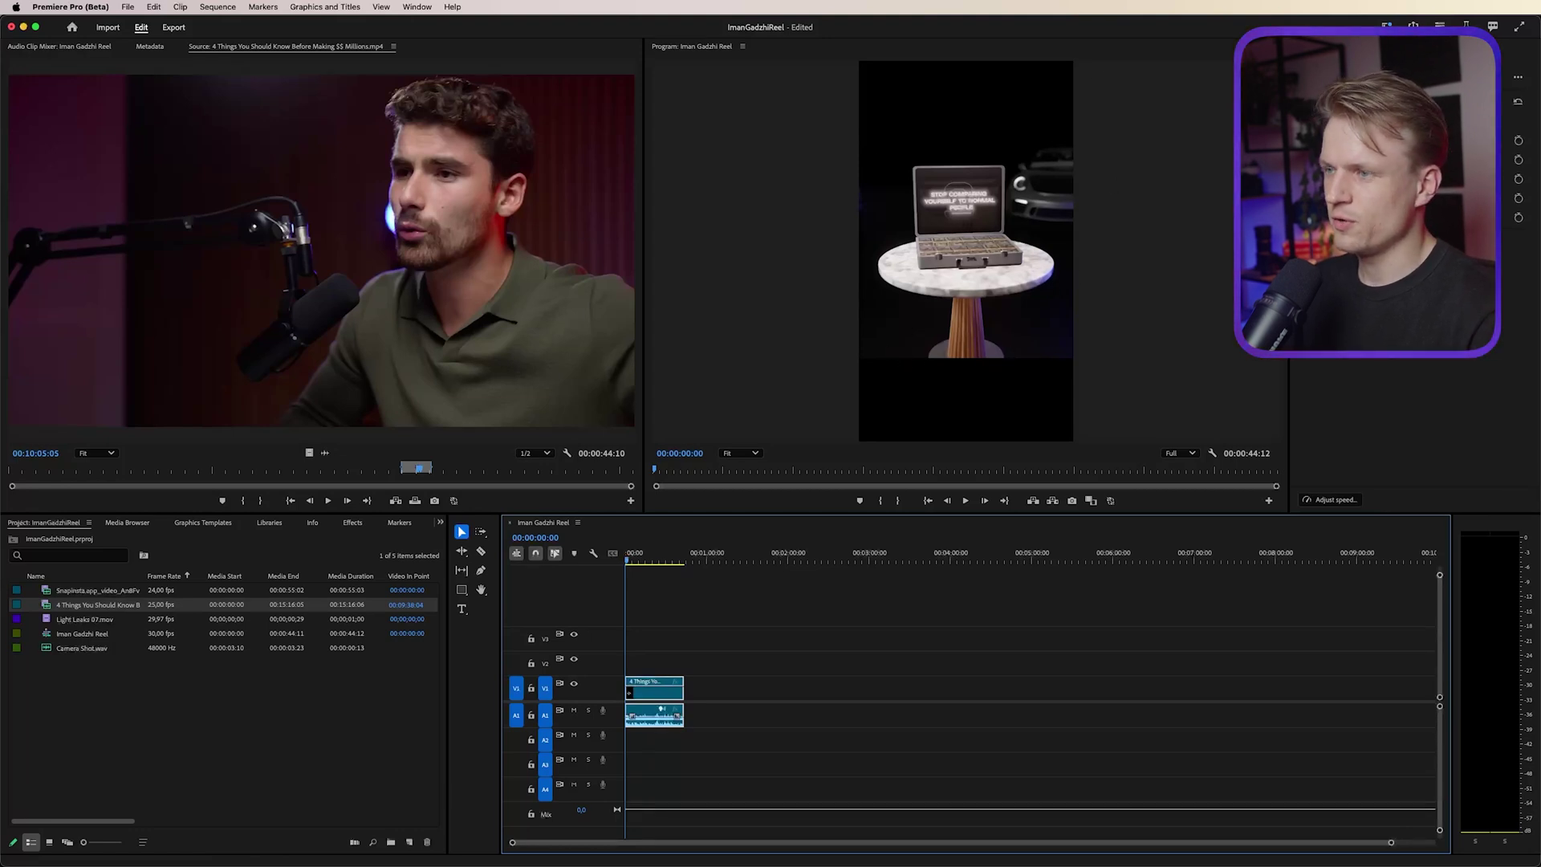
- Show the effect controls of the clip on V1 and scale it to 182 so it fills the vertical frame
{"action": "left_click", "coordinate": [417, 7]}
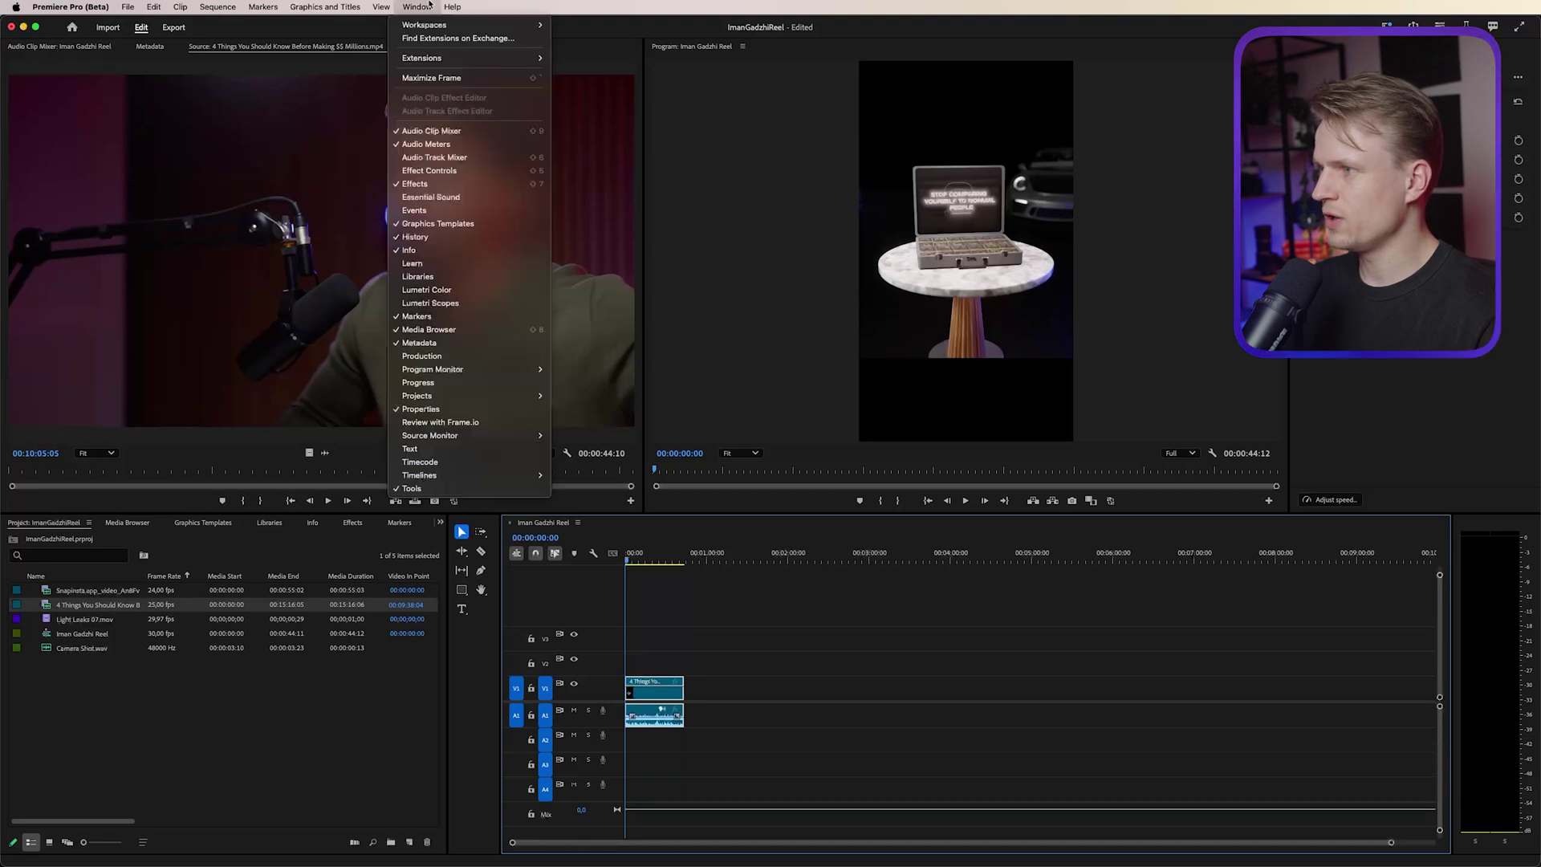
{"action": "left_click", "coordinate": [452, 171]}
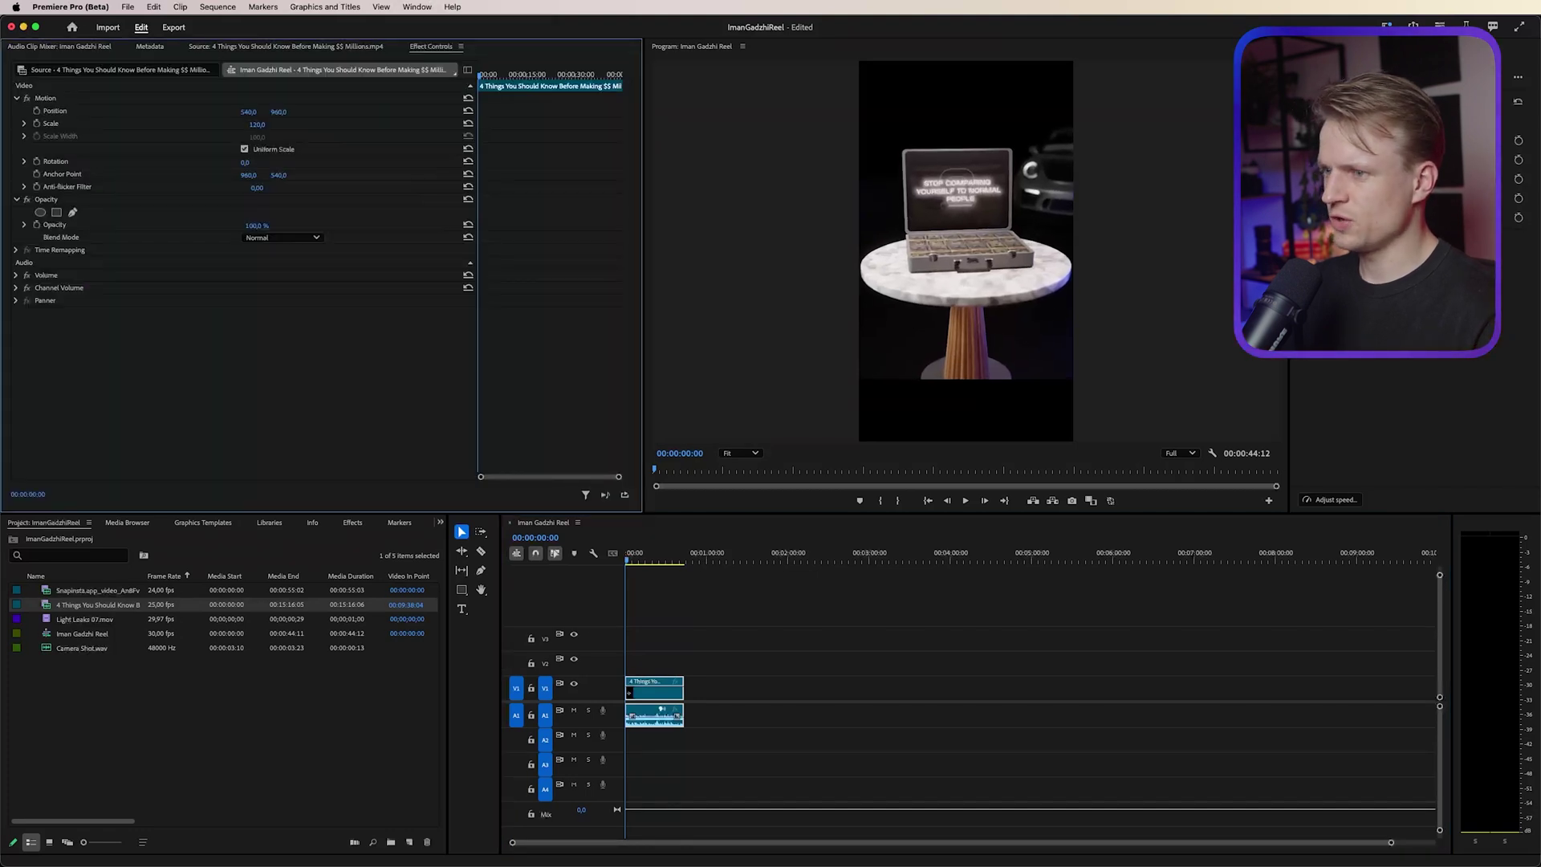
{"action": "right_click", "coordinate": [631, 716]}
{"action": "left_click", "coordinate": [639, 699]}
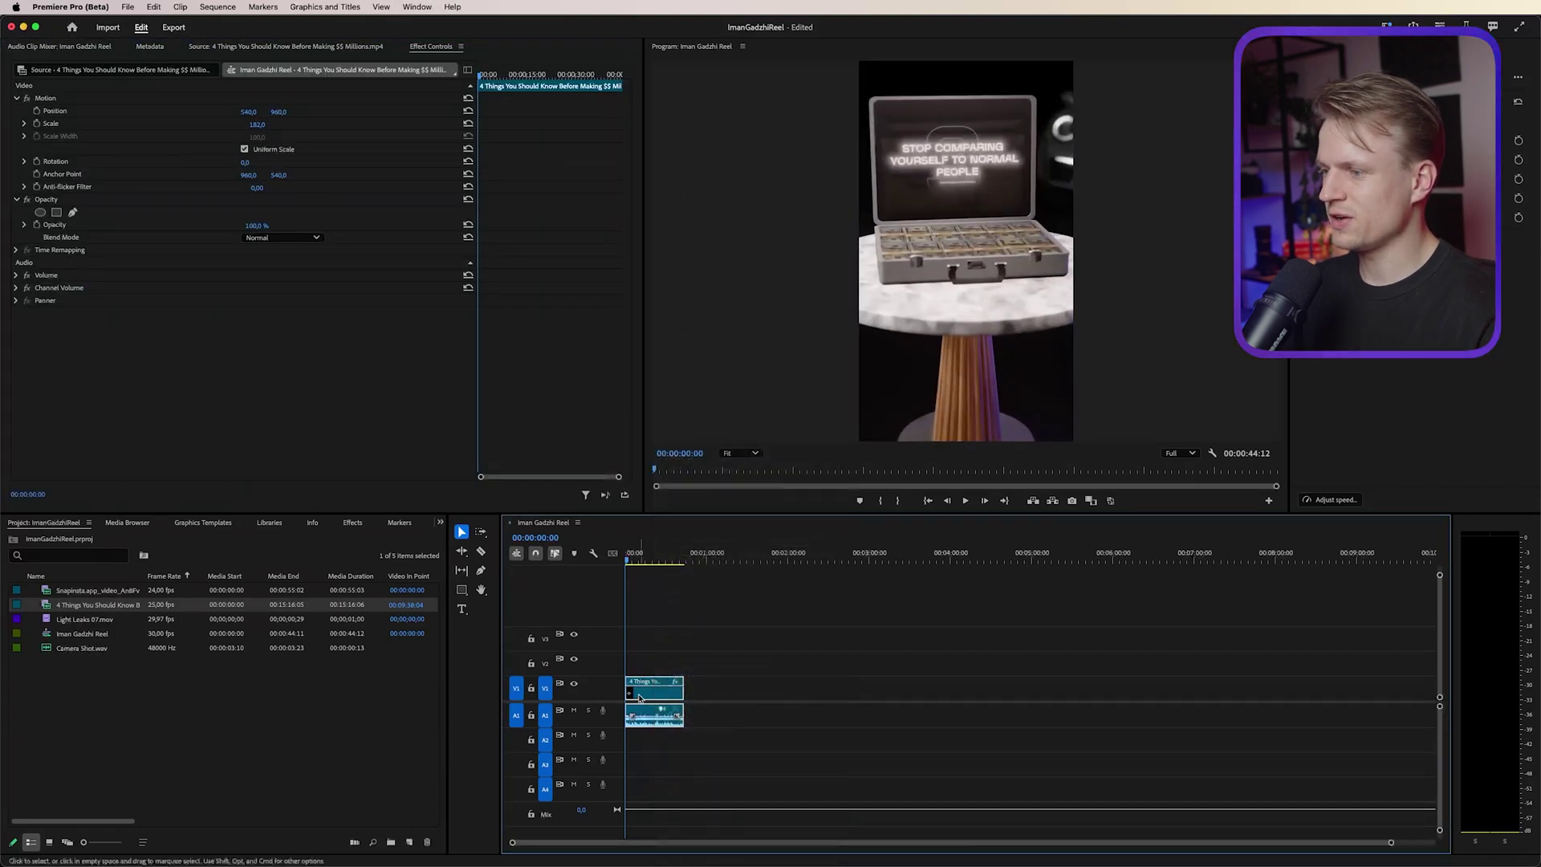
- Apply Set to Frame Size to the clip and adjust its scale to 178 and position to 401, 960, framing the speaker
{"action": "right_click", "coordinate": [641, 698]}
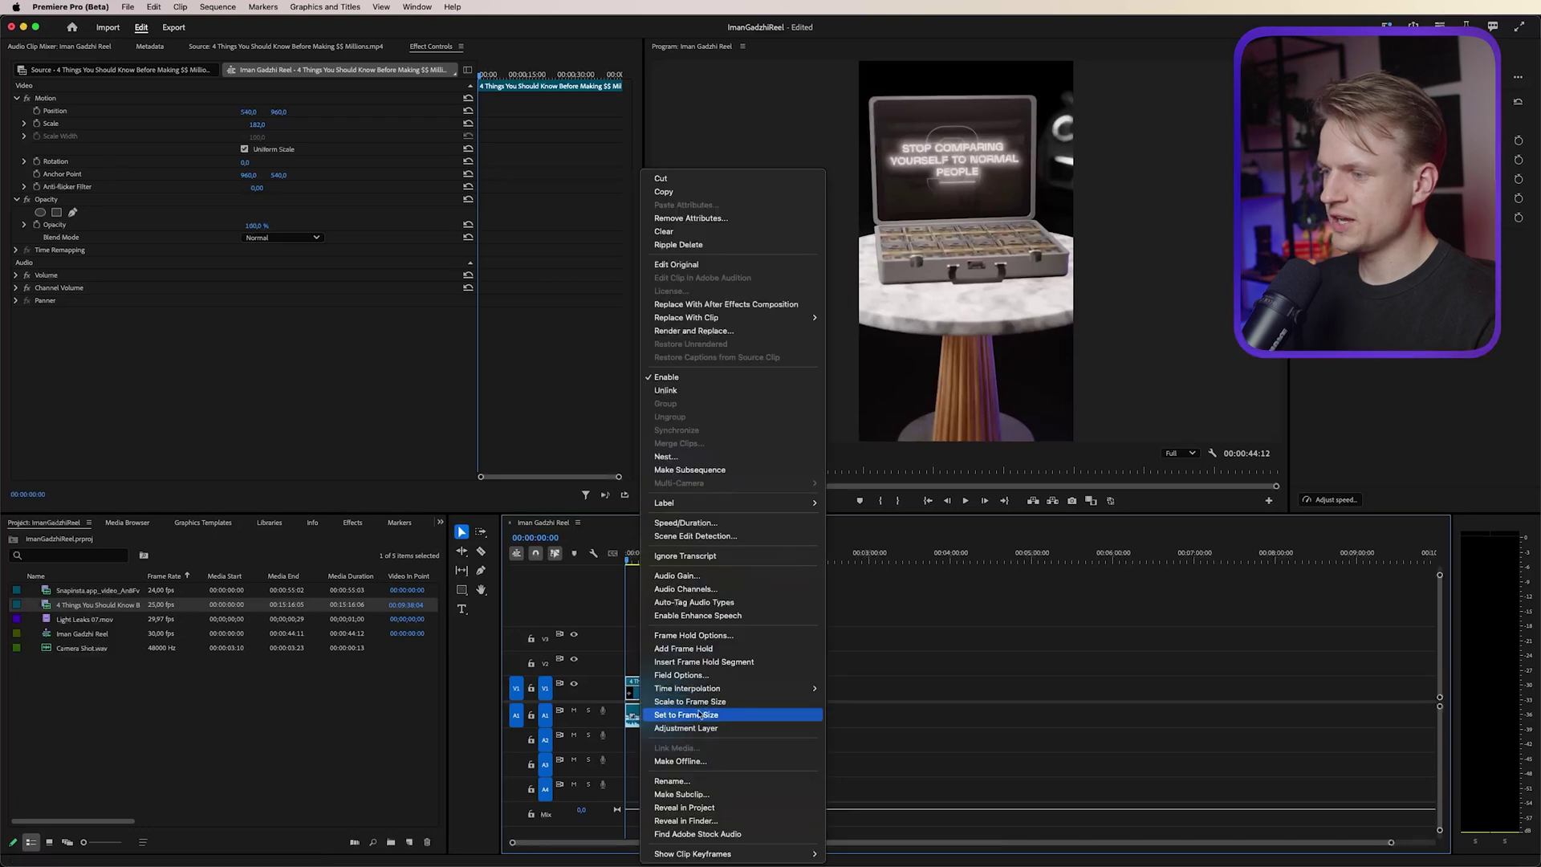
{"action": "left_click", "coordinate": [746, 714]}
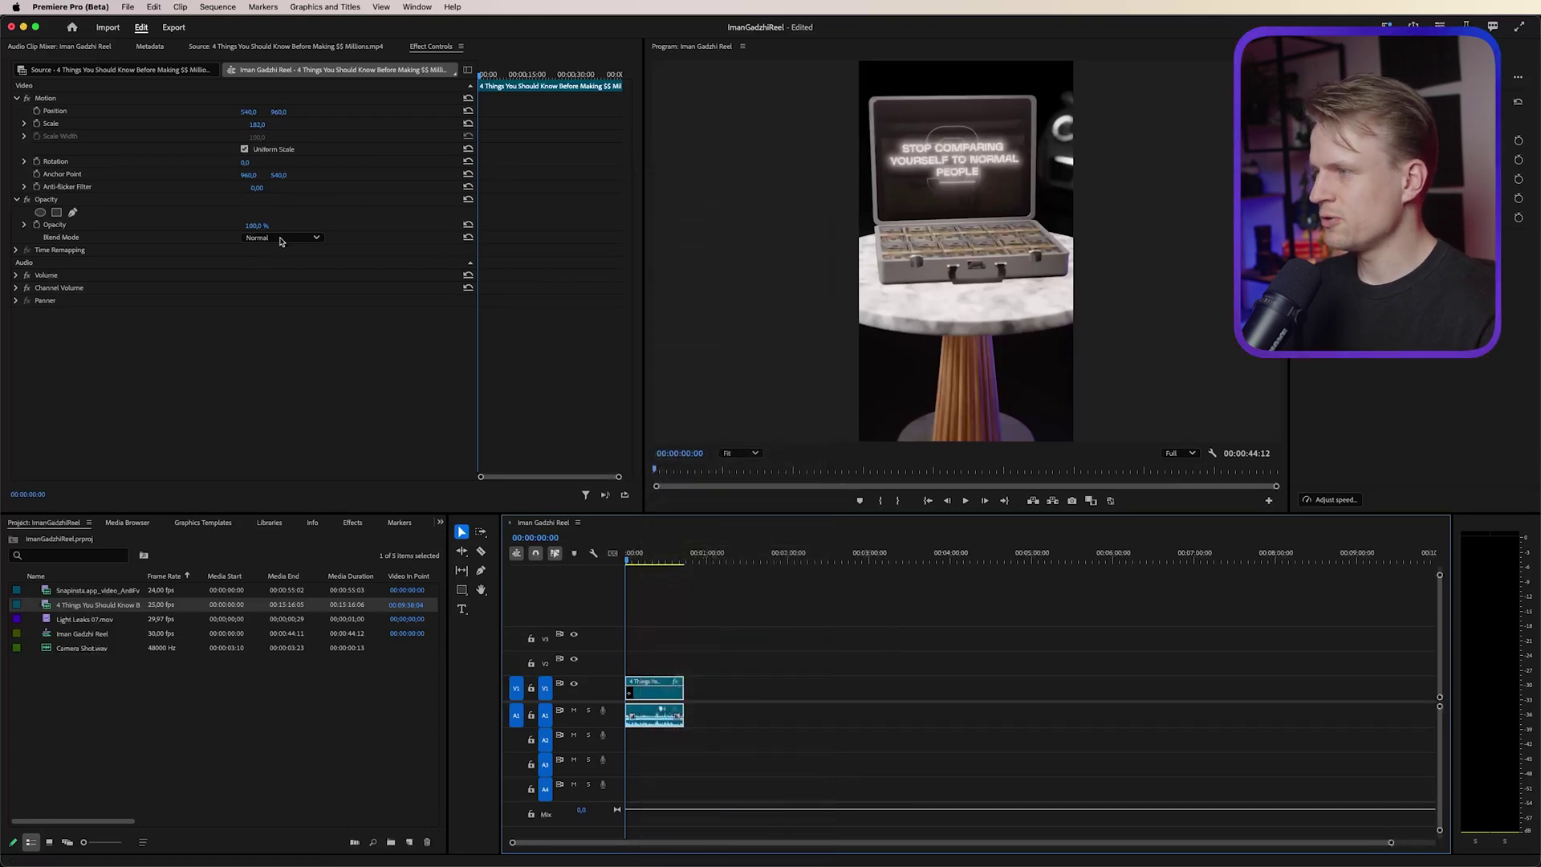
{"action": "left_click_drag", "start_coordinate": [256, 125], "coordinate": [257, 125]}
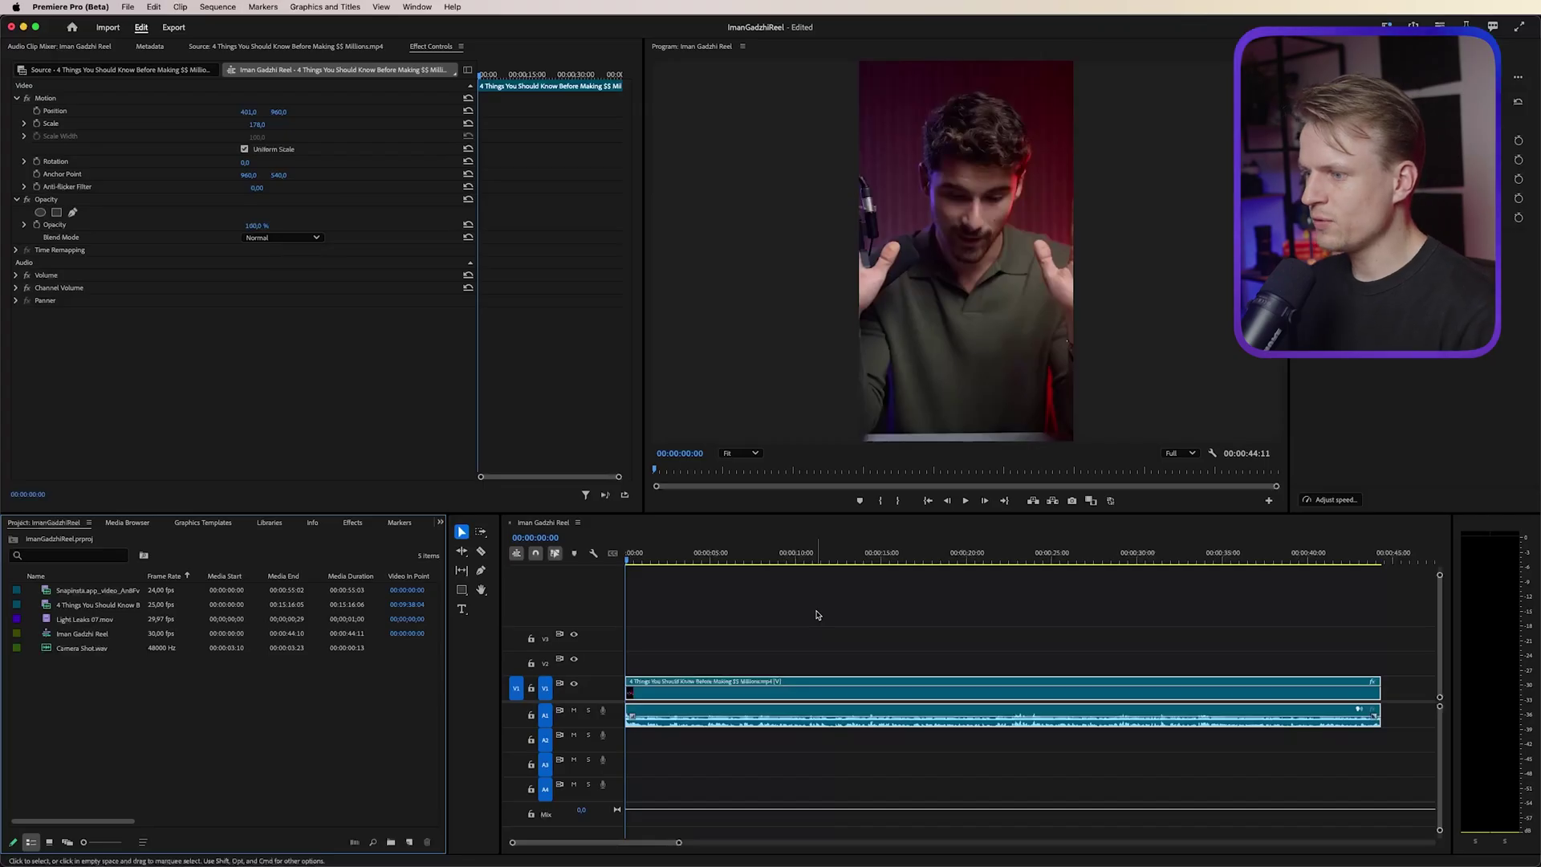
{"action": "left_click", "coordinate": [817, 615]}
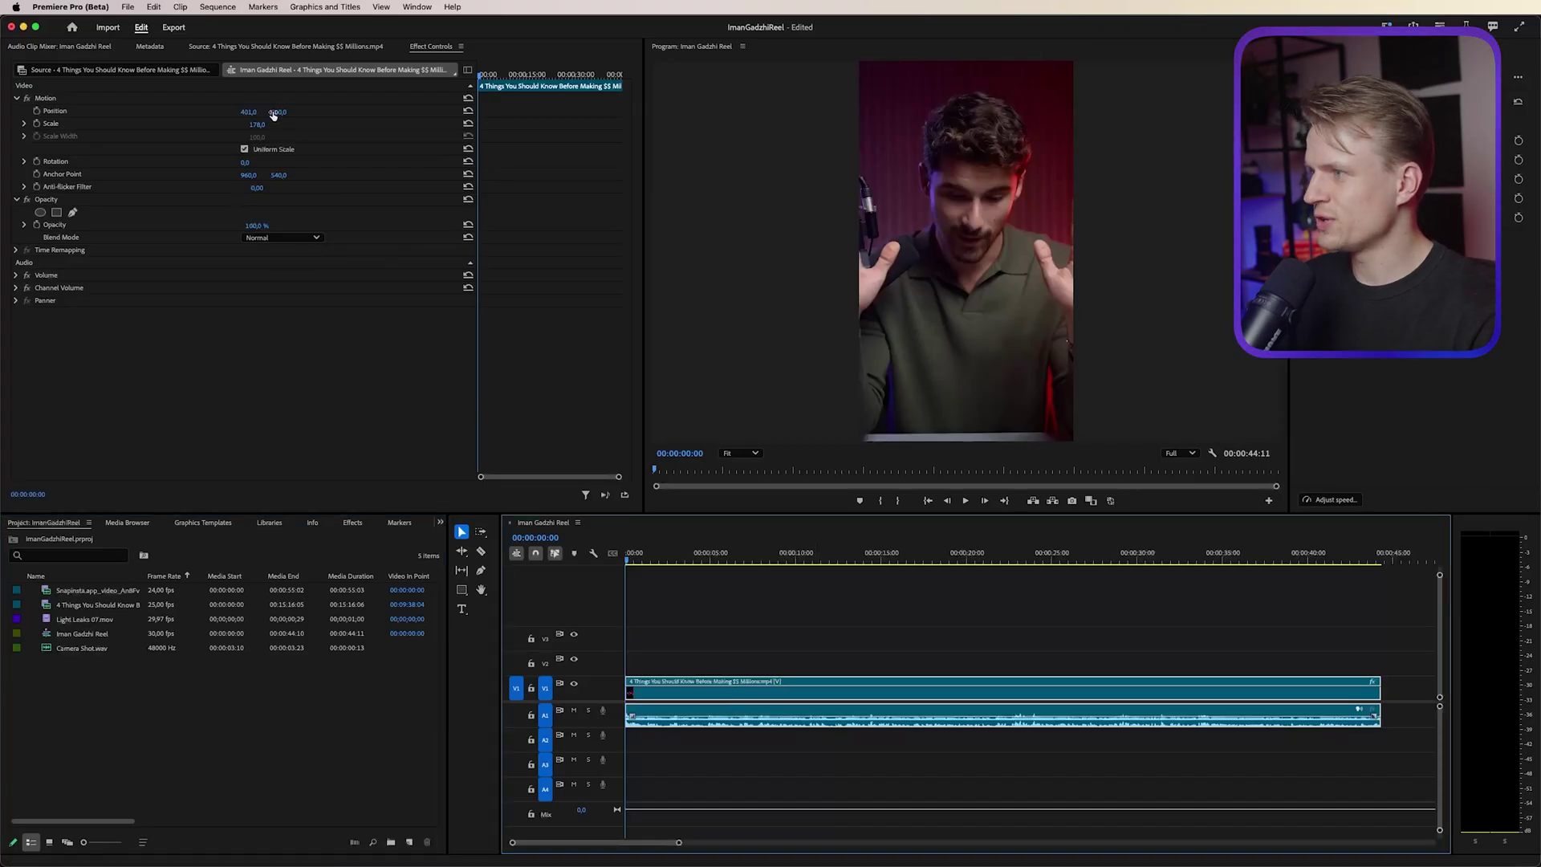
{"action": "left_click_drag", "start_coordinate": [256, 125], "coordinate": [1278, 125]}
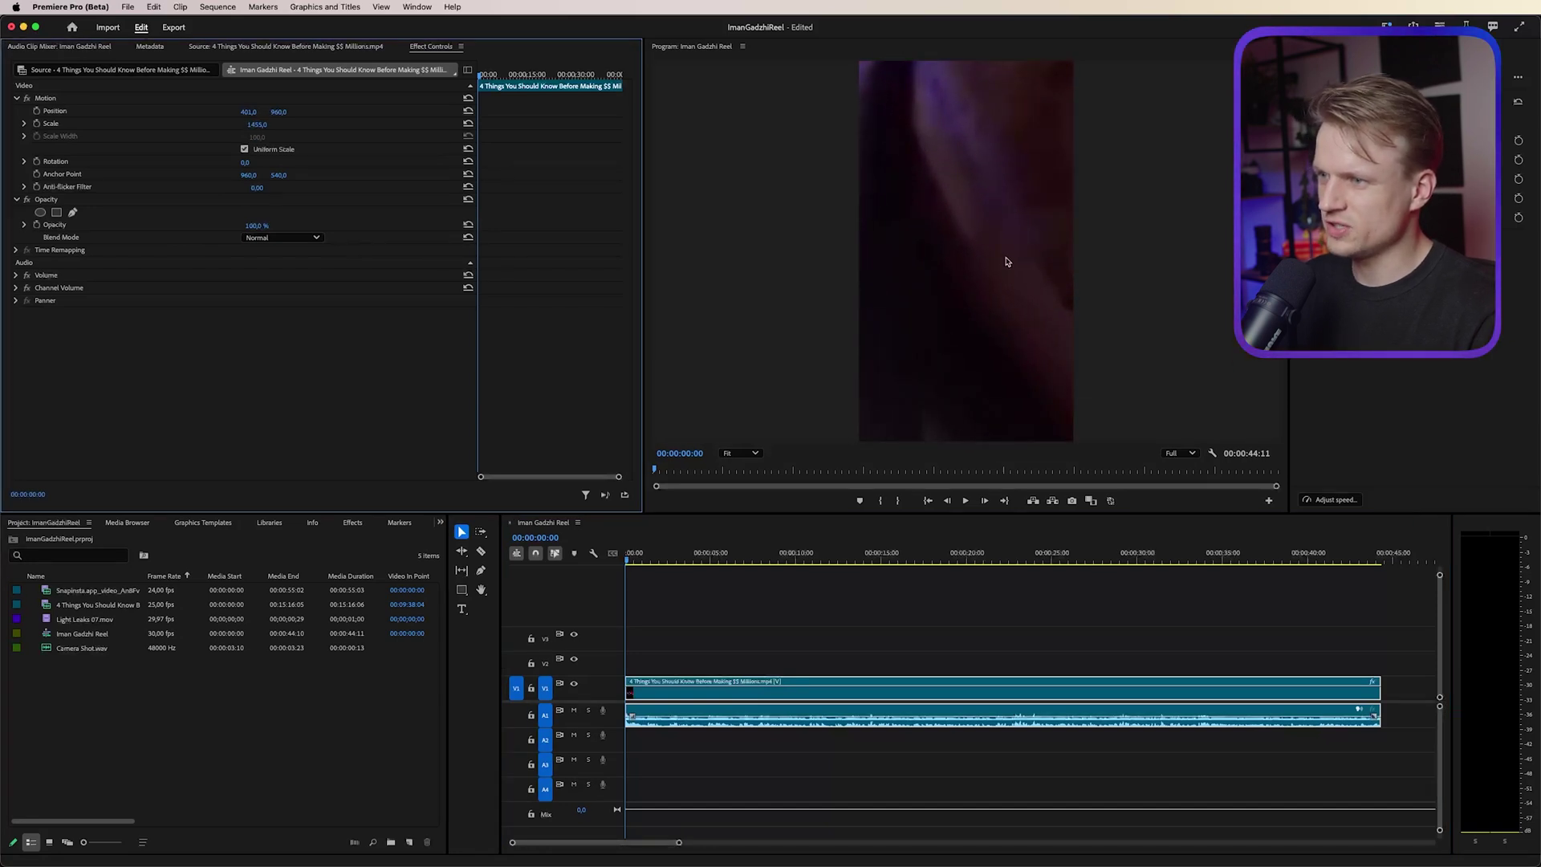
{"action": "key", "text": "super+z"}
{"action": "key", "text": "super+z"}
{"action": "key", "text": "super+z"}
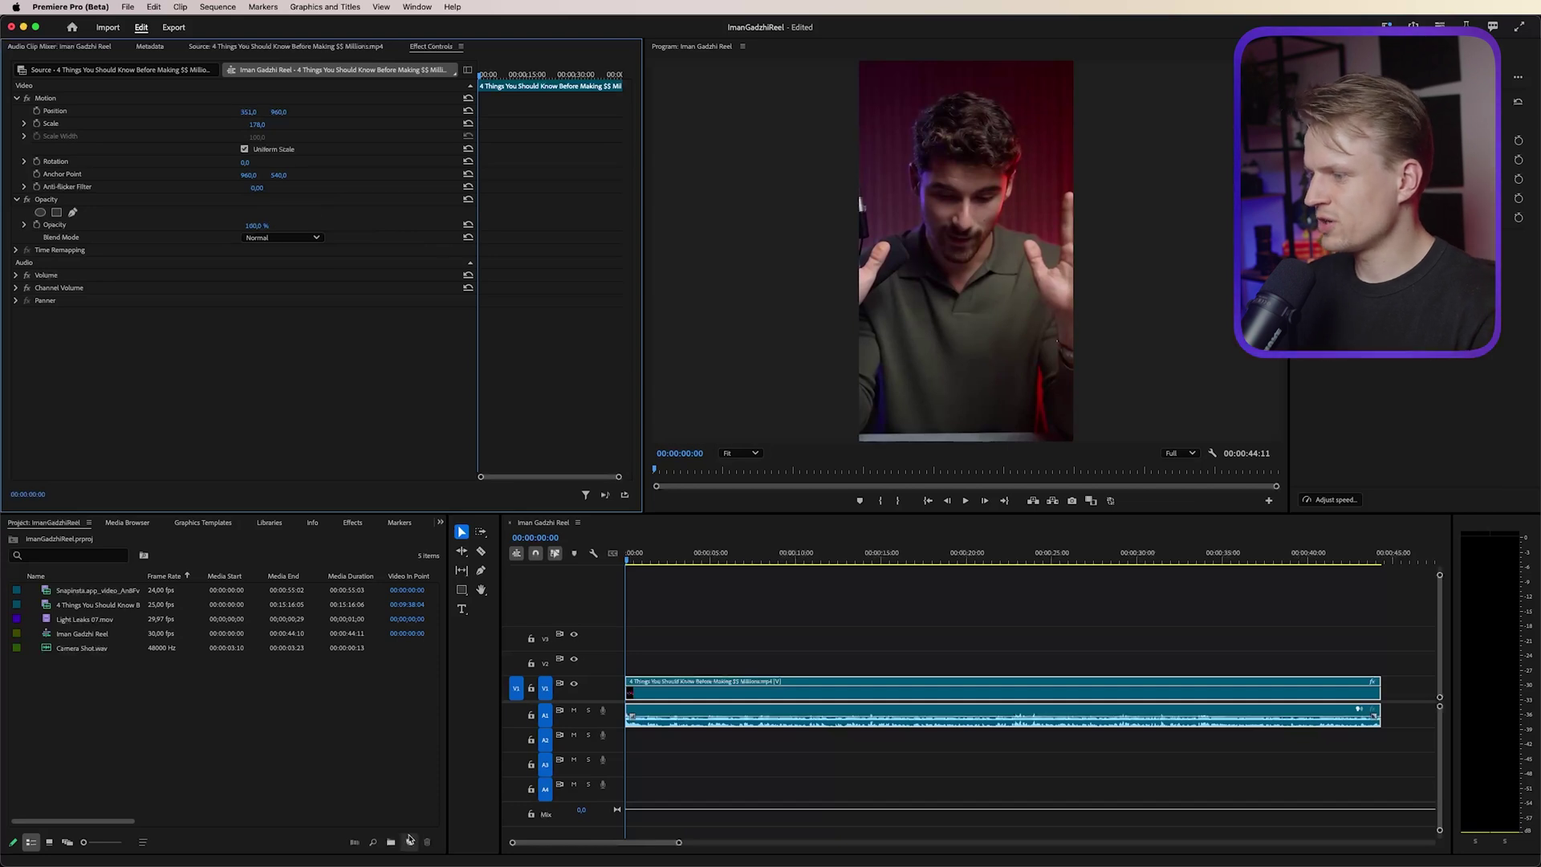
- Create a 1080 x 1920 adjustment layer at 30 fps and place it on V2 at the start of the sequence
{"action": "left_click", "coordinate": [410, 842]}
{"action": "left_click", "coordinate": [440, 748]}
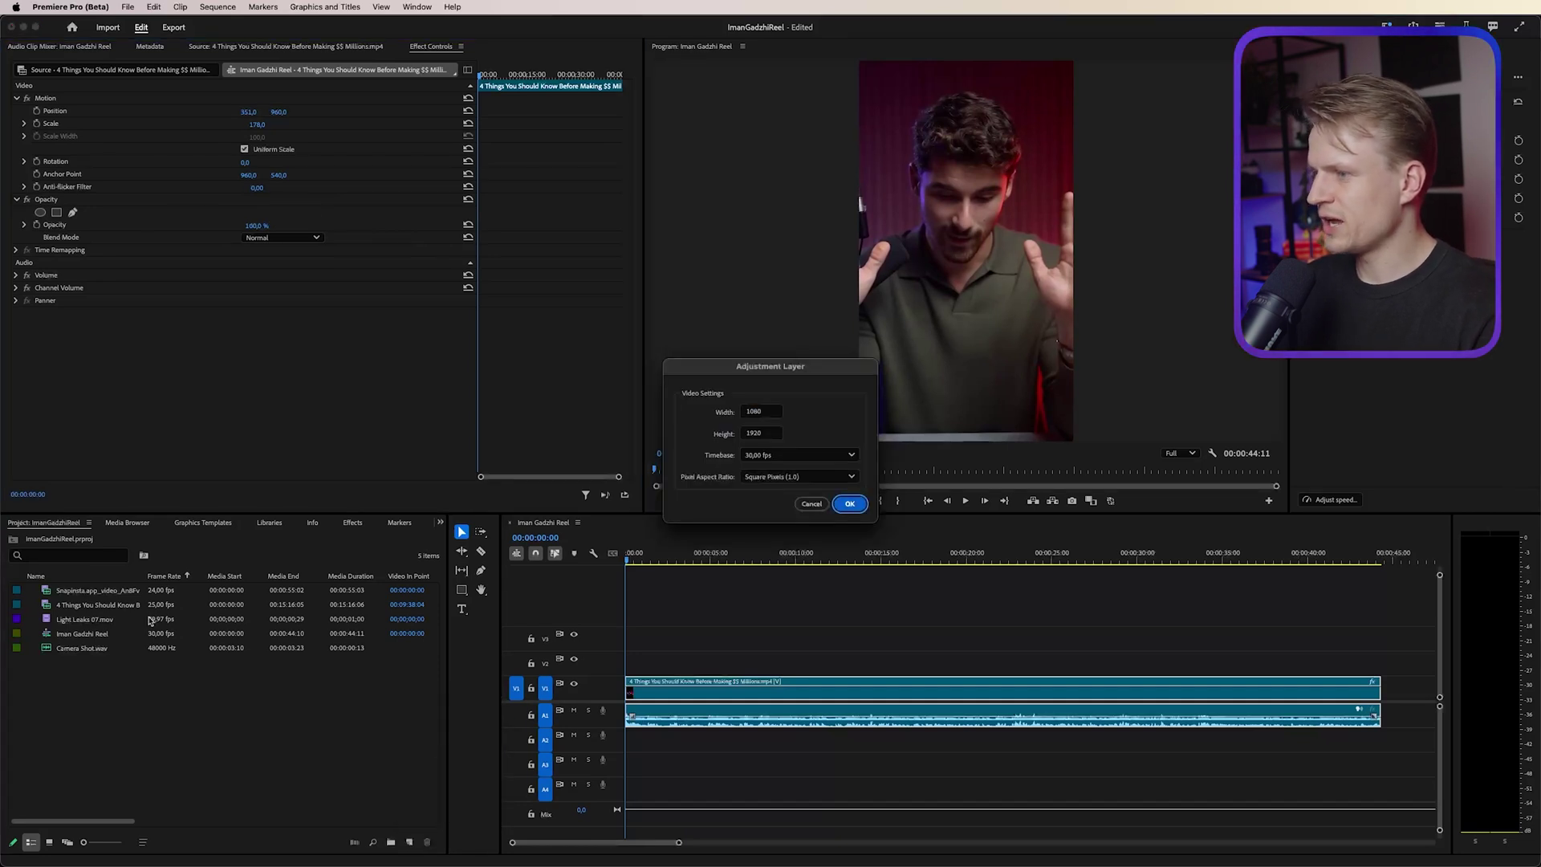
{"action": "key", "text": "Return"}
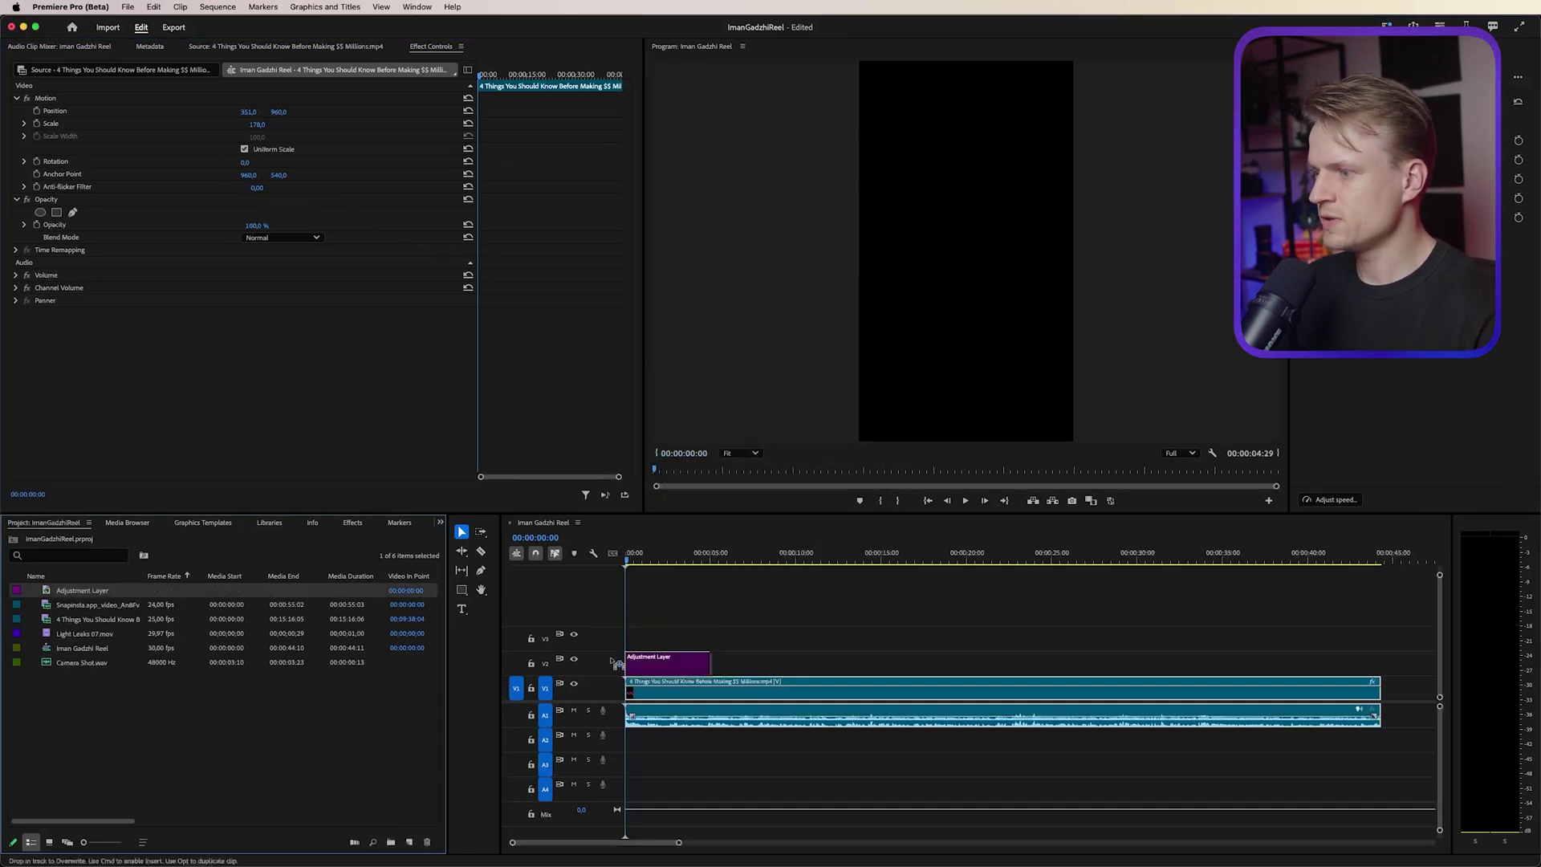
- Find the Transform effect and apply it to the adjustment layer
{"action": "left_click", "coordinate": [354, 522]}
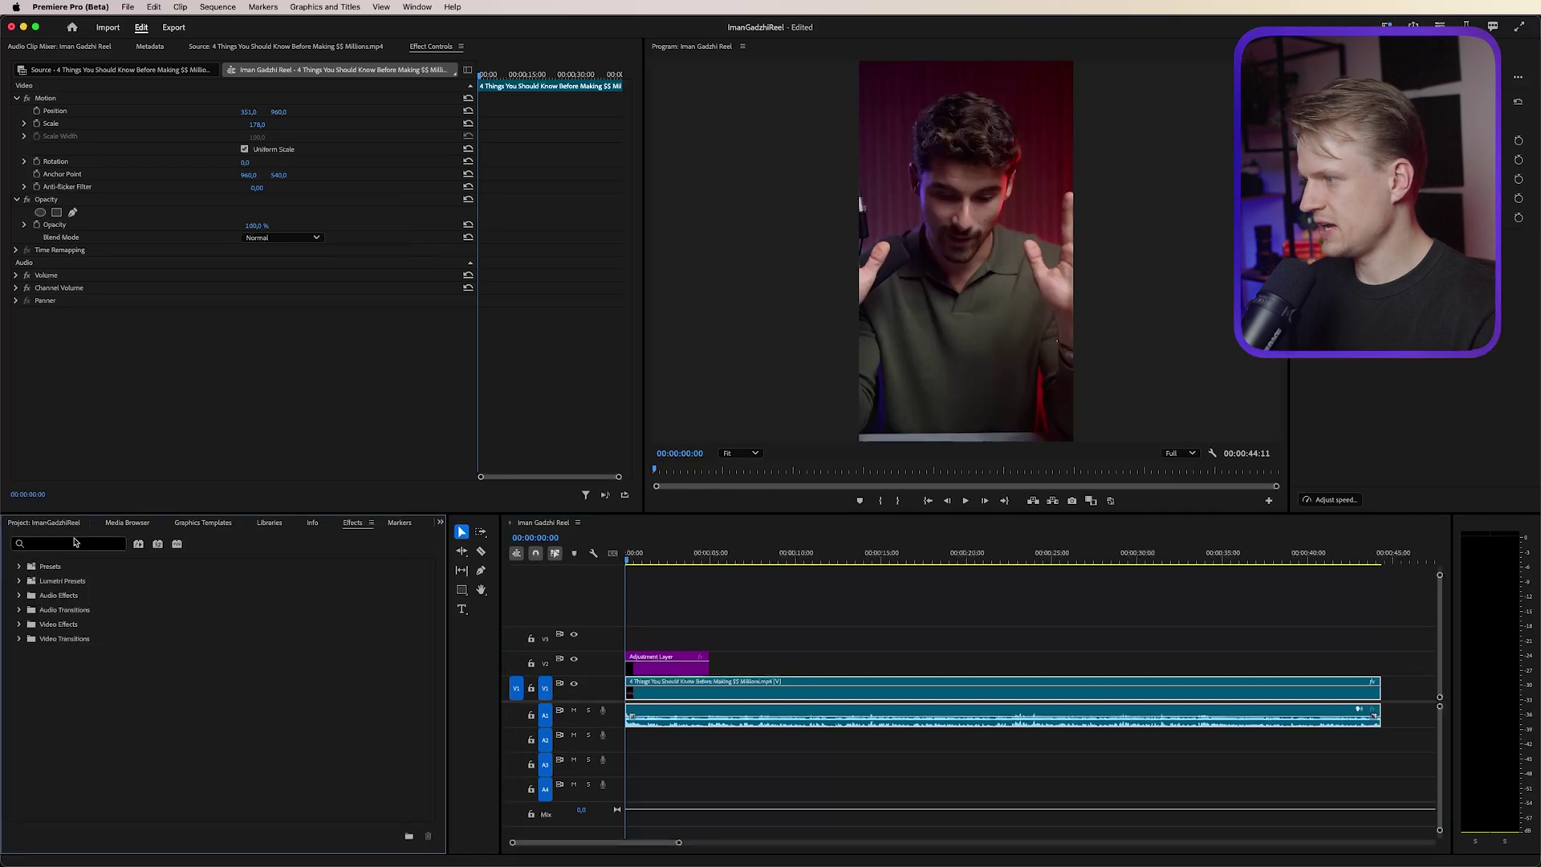
{"action": "type", "text": "trans"}
{"action": "left_click_drag", "start_coordinate": [68, 711], "coordinate": [666, 663]}
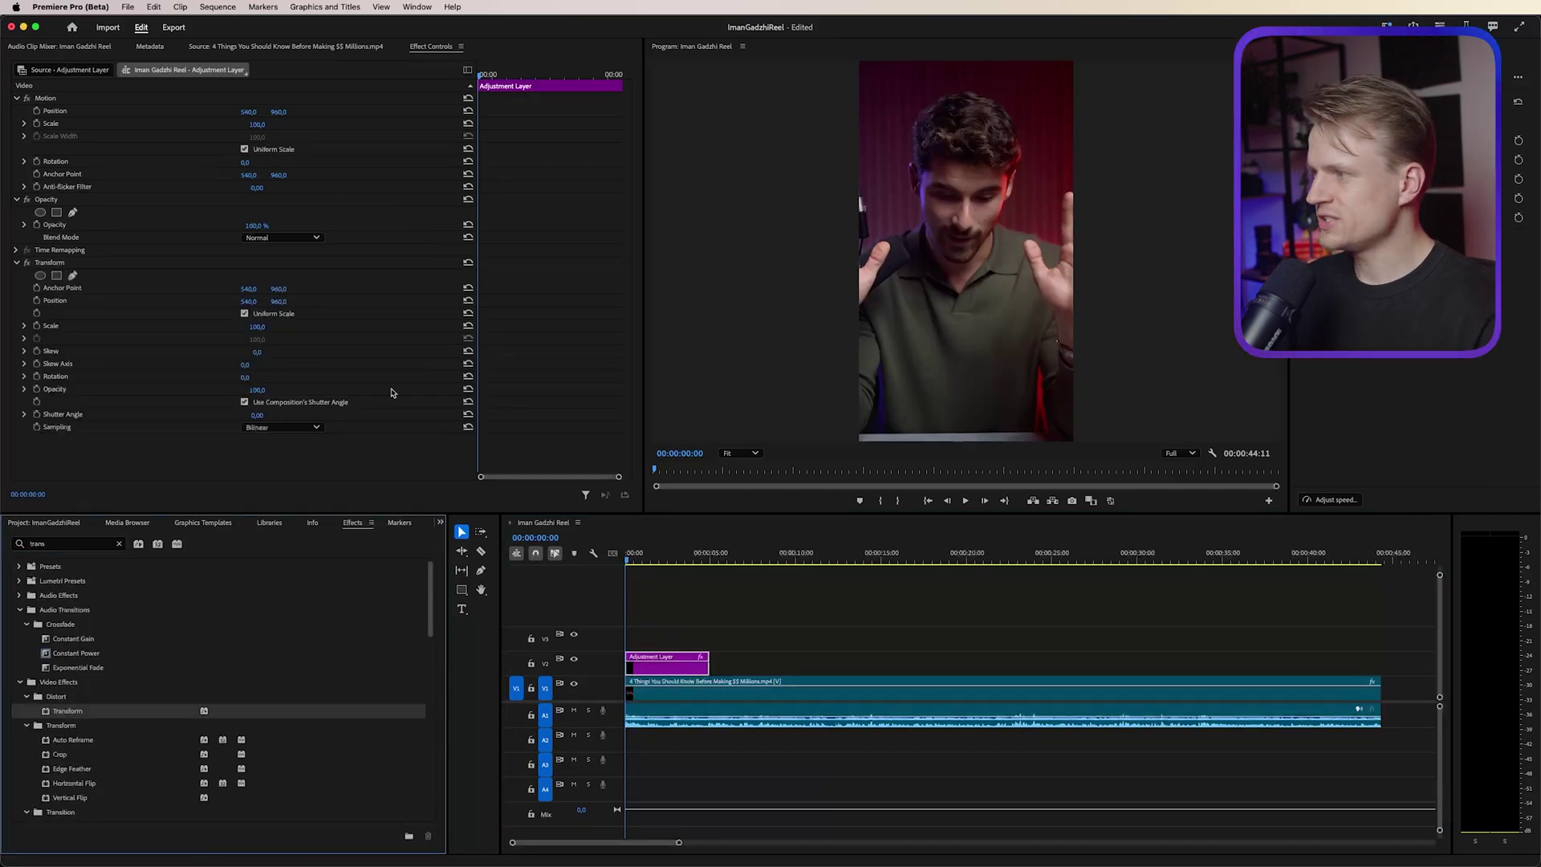
- Keyframe the Transform scale from 283 at the start down to 100, with a shutter angle of 180 instead of the composition's
{"action": "left_click_drag", "start_coordinate": [254, 329], "coordinate": [161, 318]}
{"action": "key", "text": "super+z"}
{"action": "mouse_move", "coordinate": [627, 565]}
{"action": "left_mouse_down"}
{"action": "mouse_move", "coordinate": [735, 572]}
{"action": "mouse_move", "coordinate": [602, 557]}
{"action": "left_mouse_up"}
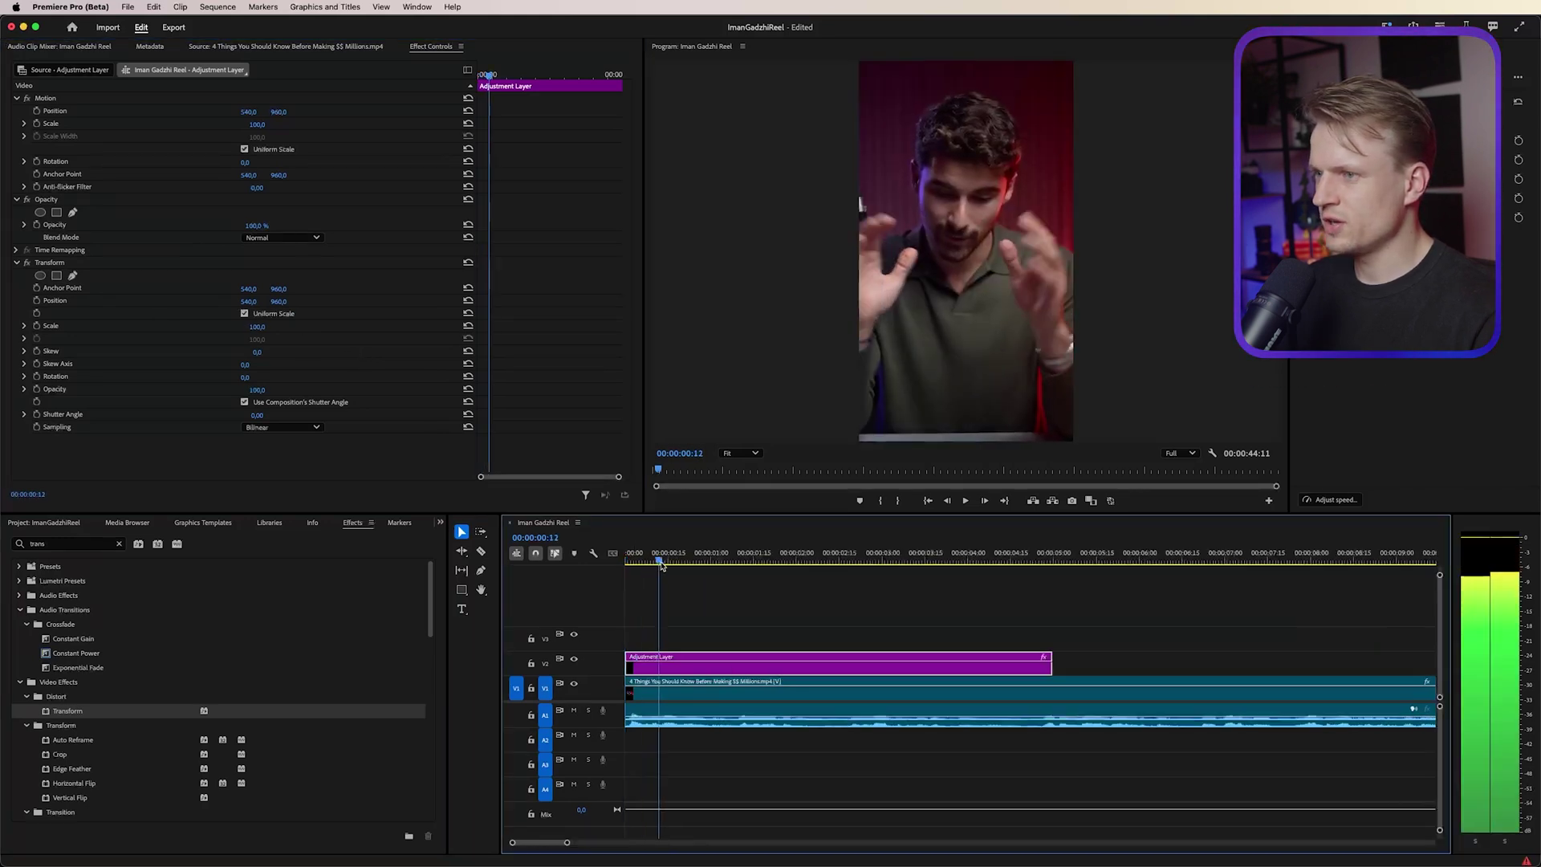
{"action": "left_click", "coordinate": [36, 326]}
{"action": "left_click_drag", "start_coordinate": [256, 328], "coordinate": [404, 328]}
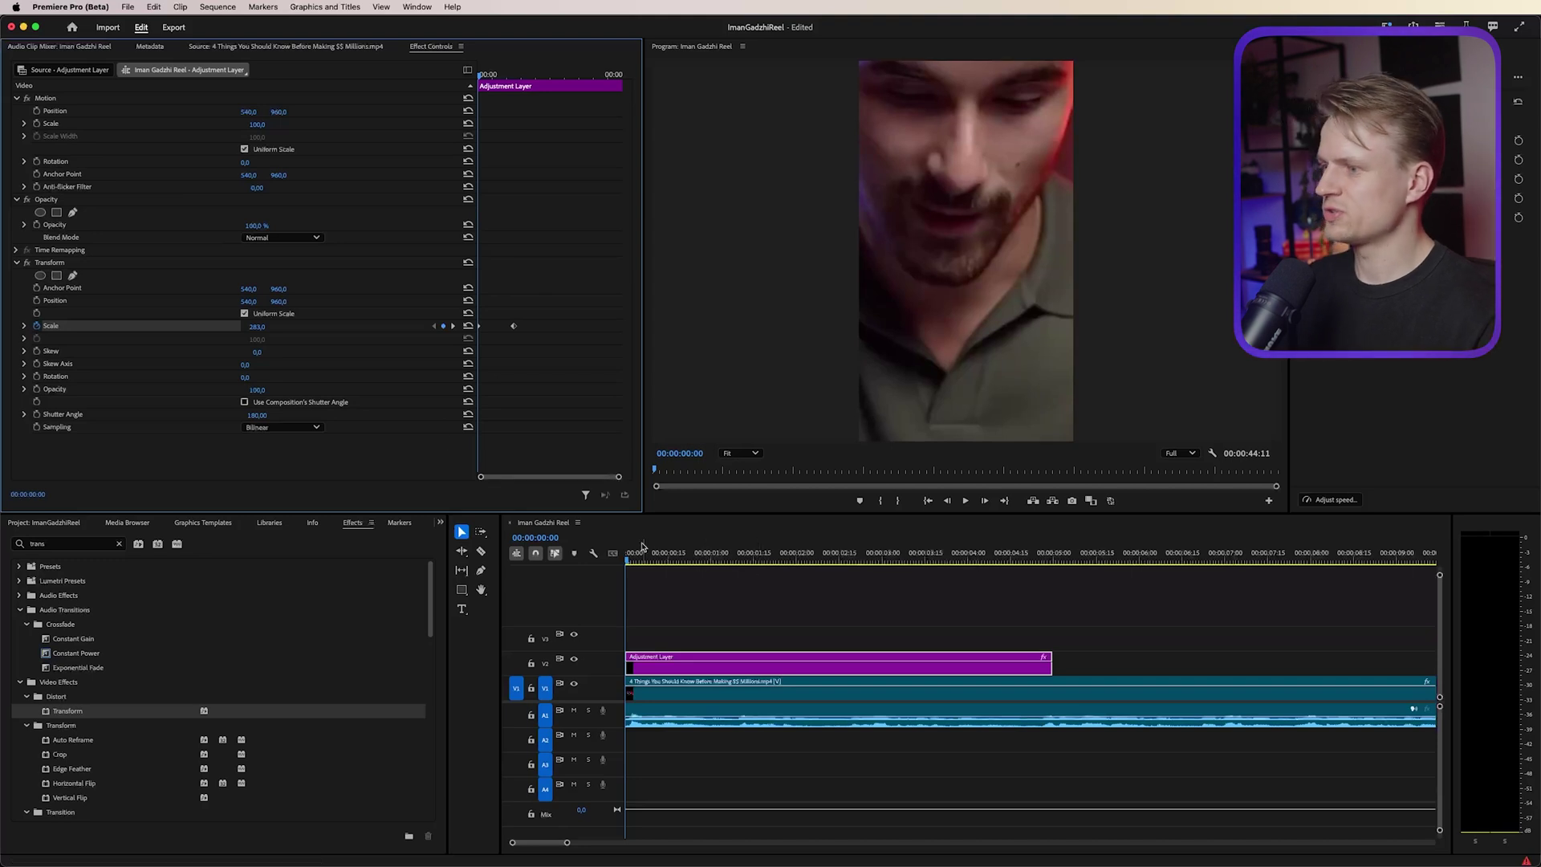
- Apply Ease In to the second Transform scale keyframe and move it slightly earlier
{"action": "left_click_drag", "start_coordinate": [641, 548], "coordinate": [676, 569]}
{"action": "left_click_drag", "start_coordinate": [567, 290], "coordinate": [515, 329]}
{"action": "right_click", "coordinate": [514, 328]}
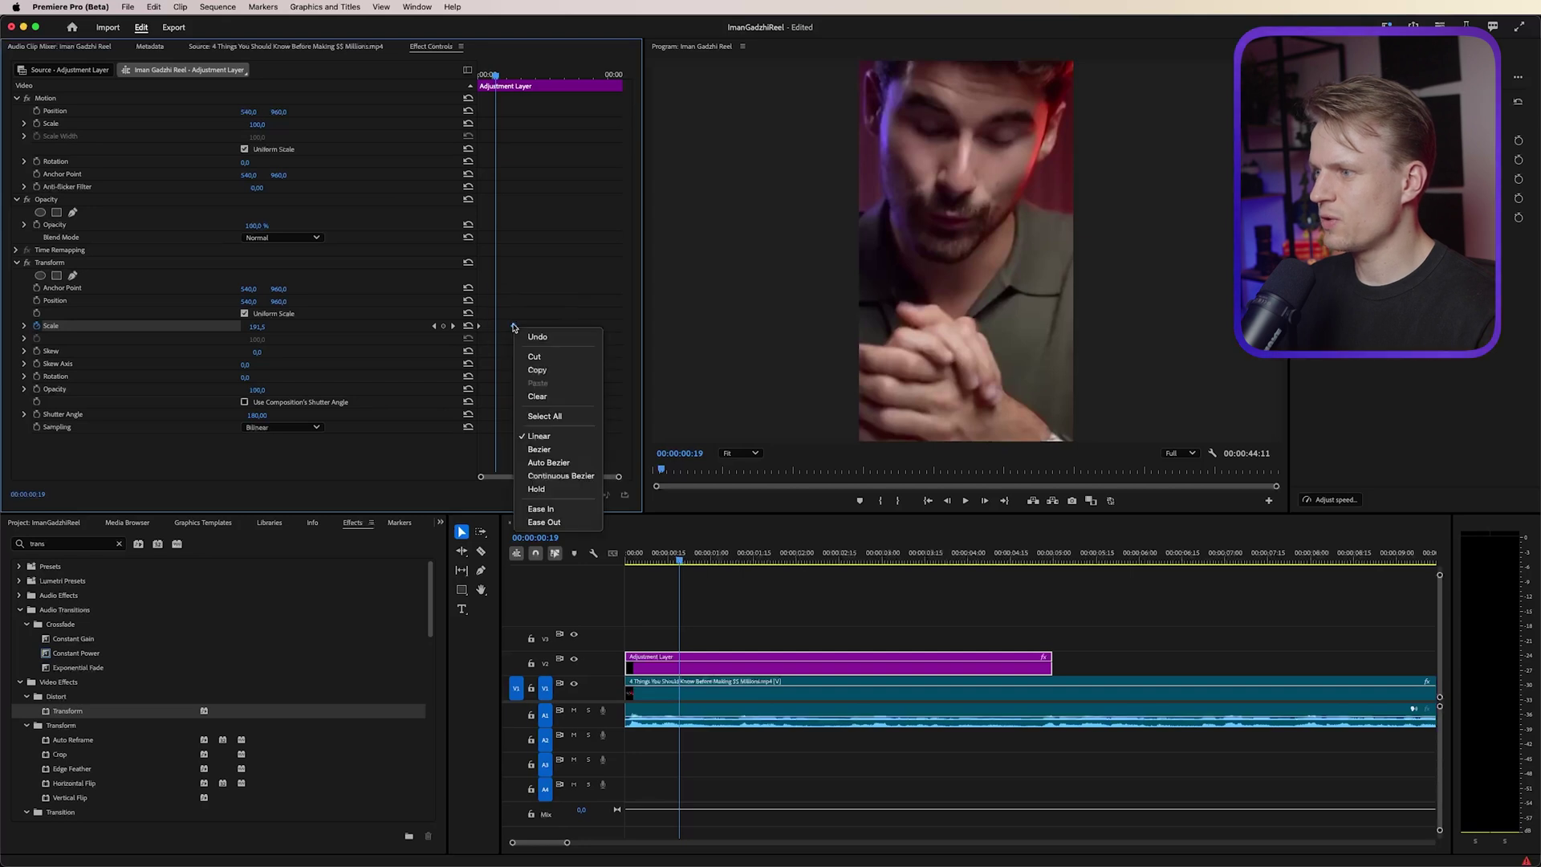
{"action": "left_click", "coordinate": [558, 511]}
{"action": "left_click_drag", "start_coordinate": [515, 329], "coordinate": [504, 327]}
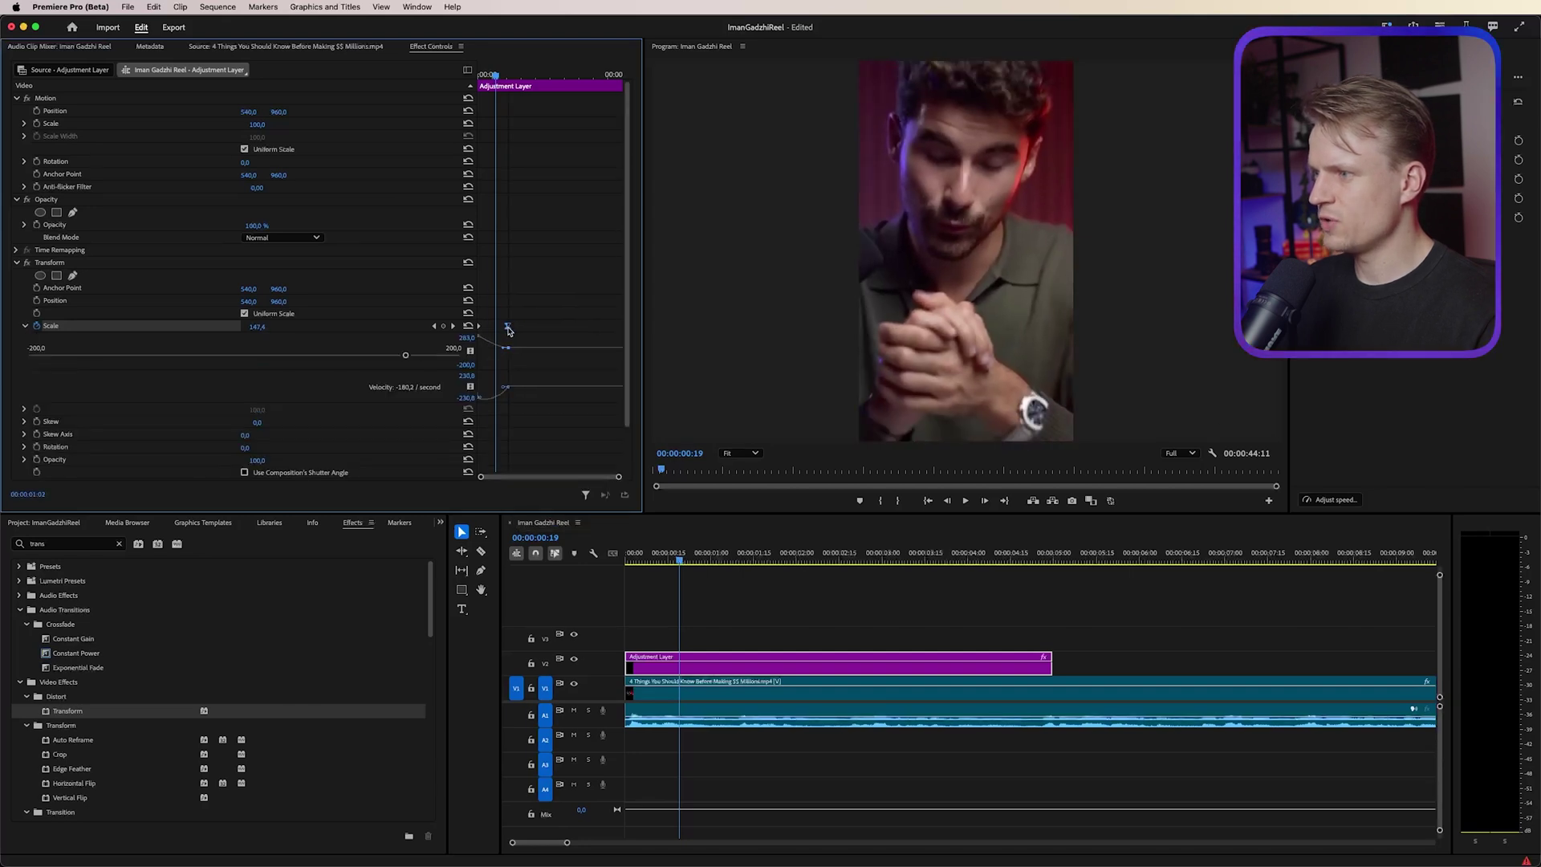
- Play the zoom-out, extend the second scale keyframe's easing handle toward the start for a faster initial move, and replay it
{"action": "left_click_drag", "start_coordinate": [681, 556], "coordinate": [625, 555]}
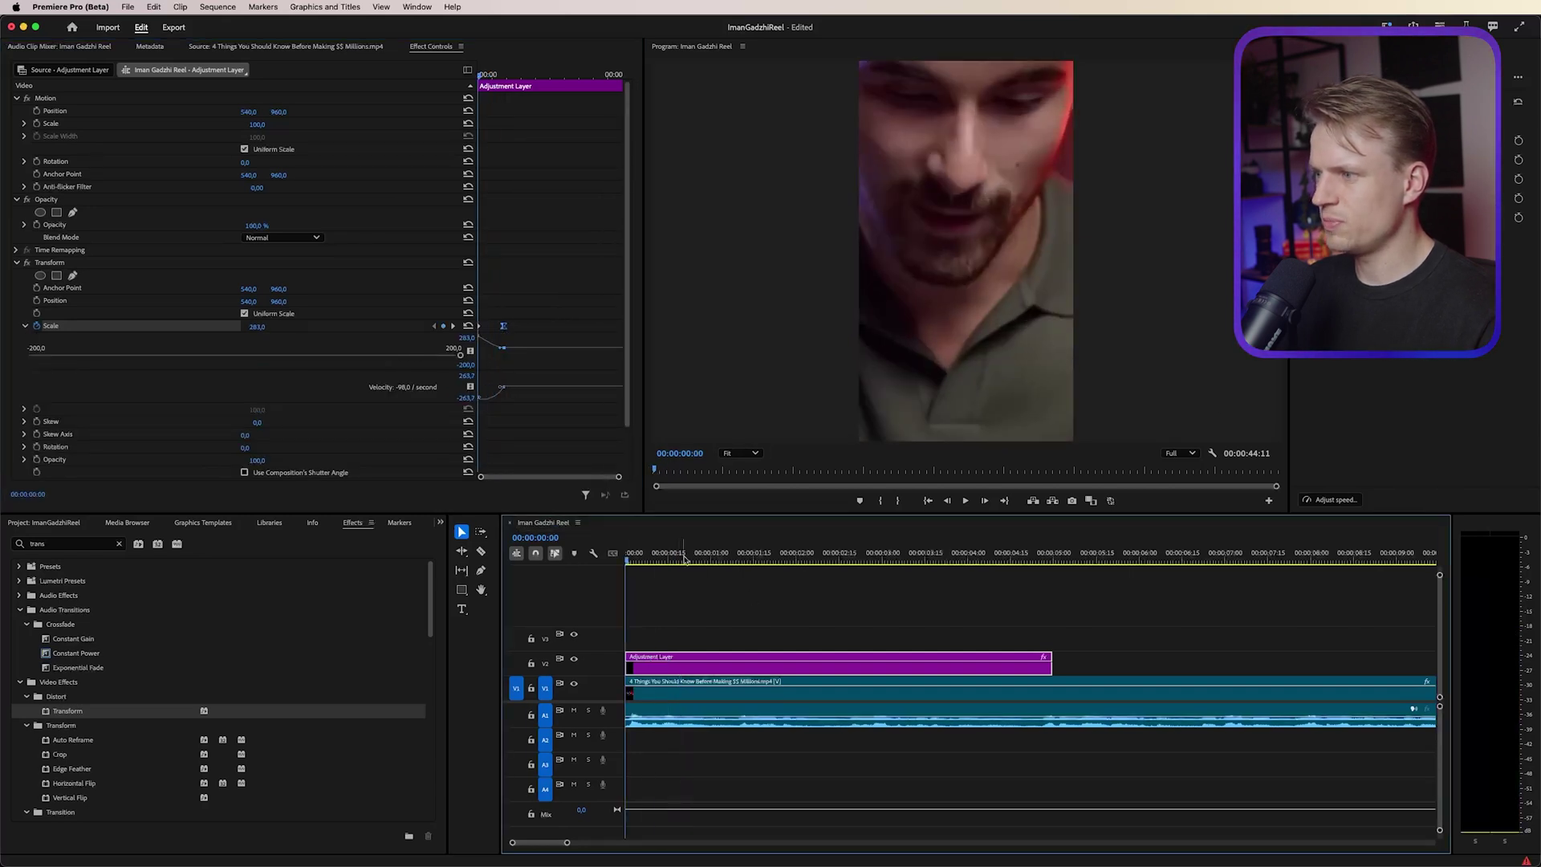
{"action": "key", "text": "space"}
{"action": "key", "text": "space"}
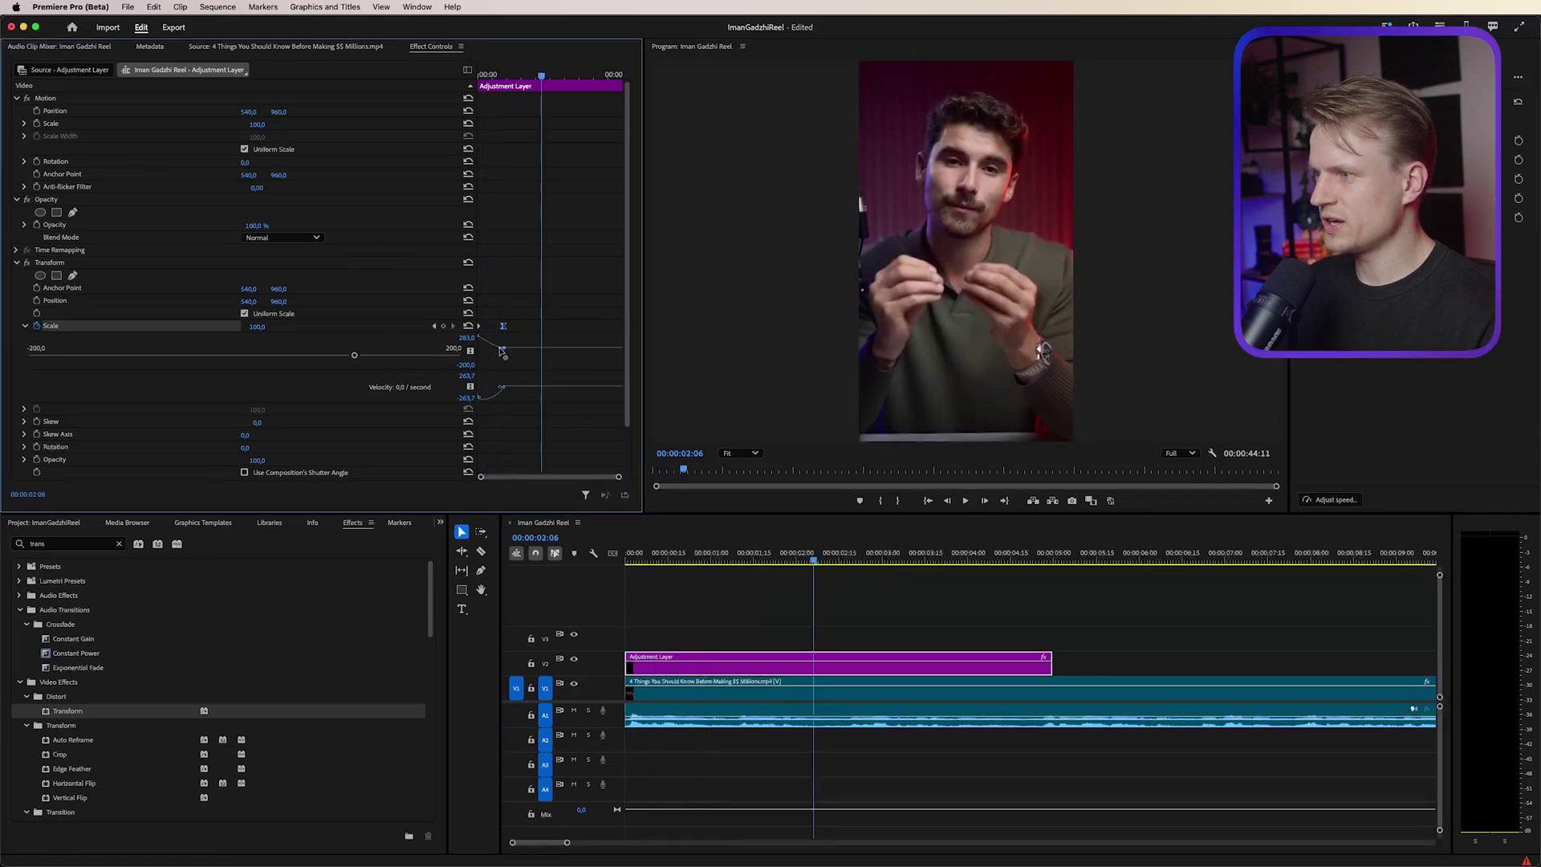
{"action": "left_click_drag", "start_coordinate": [503, 354], "coordinate": [483, 354]}
{"action": "left_click_drag", "start_coordinate": [666, 556], "coordinate": [554, 549]}
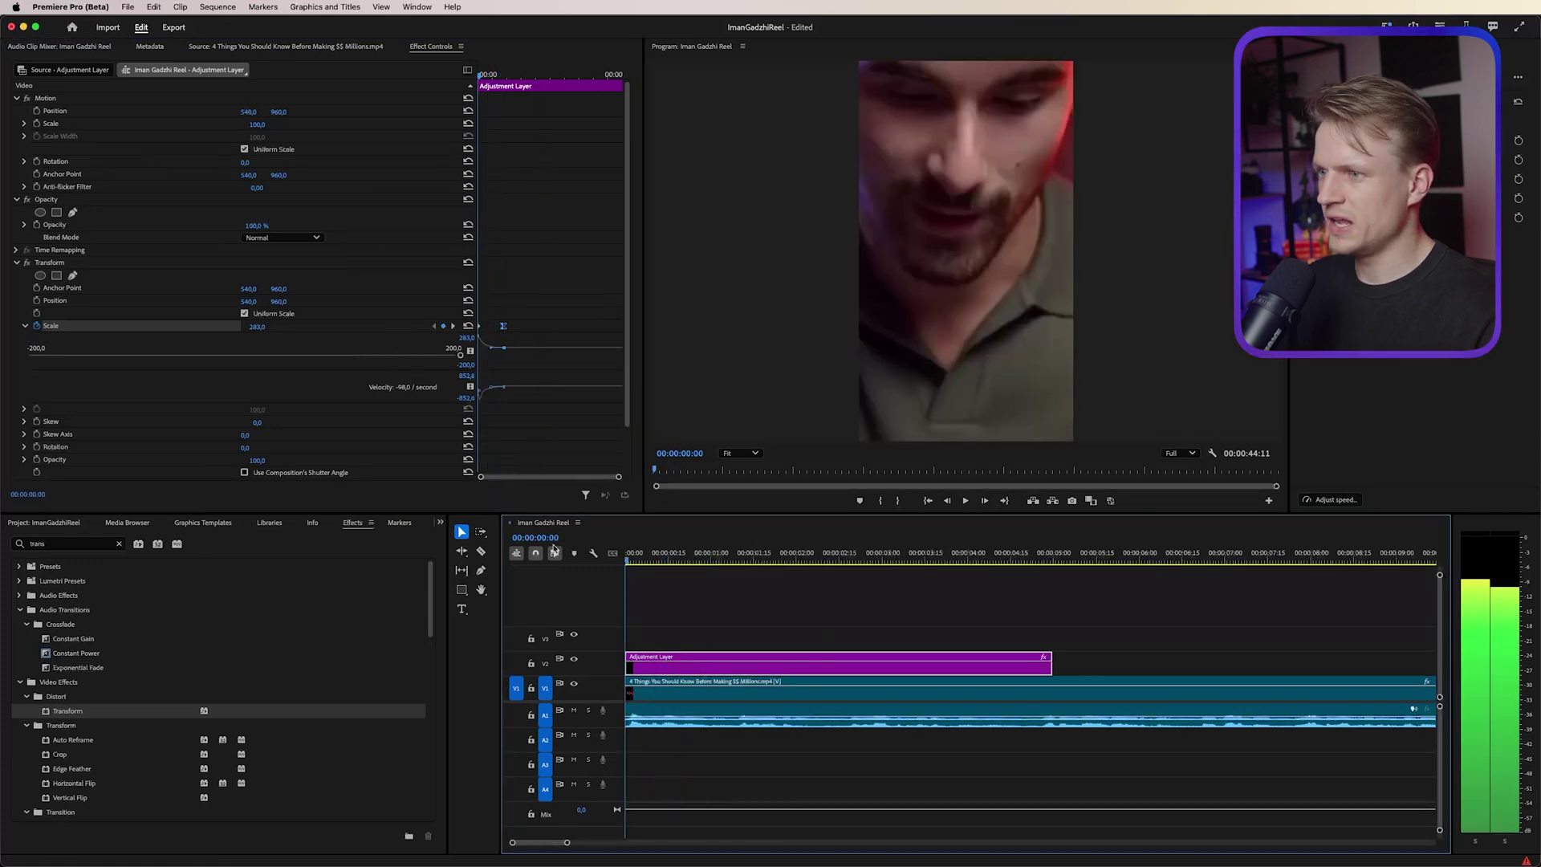
{"action": "key", "text": "space"}
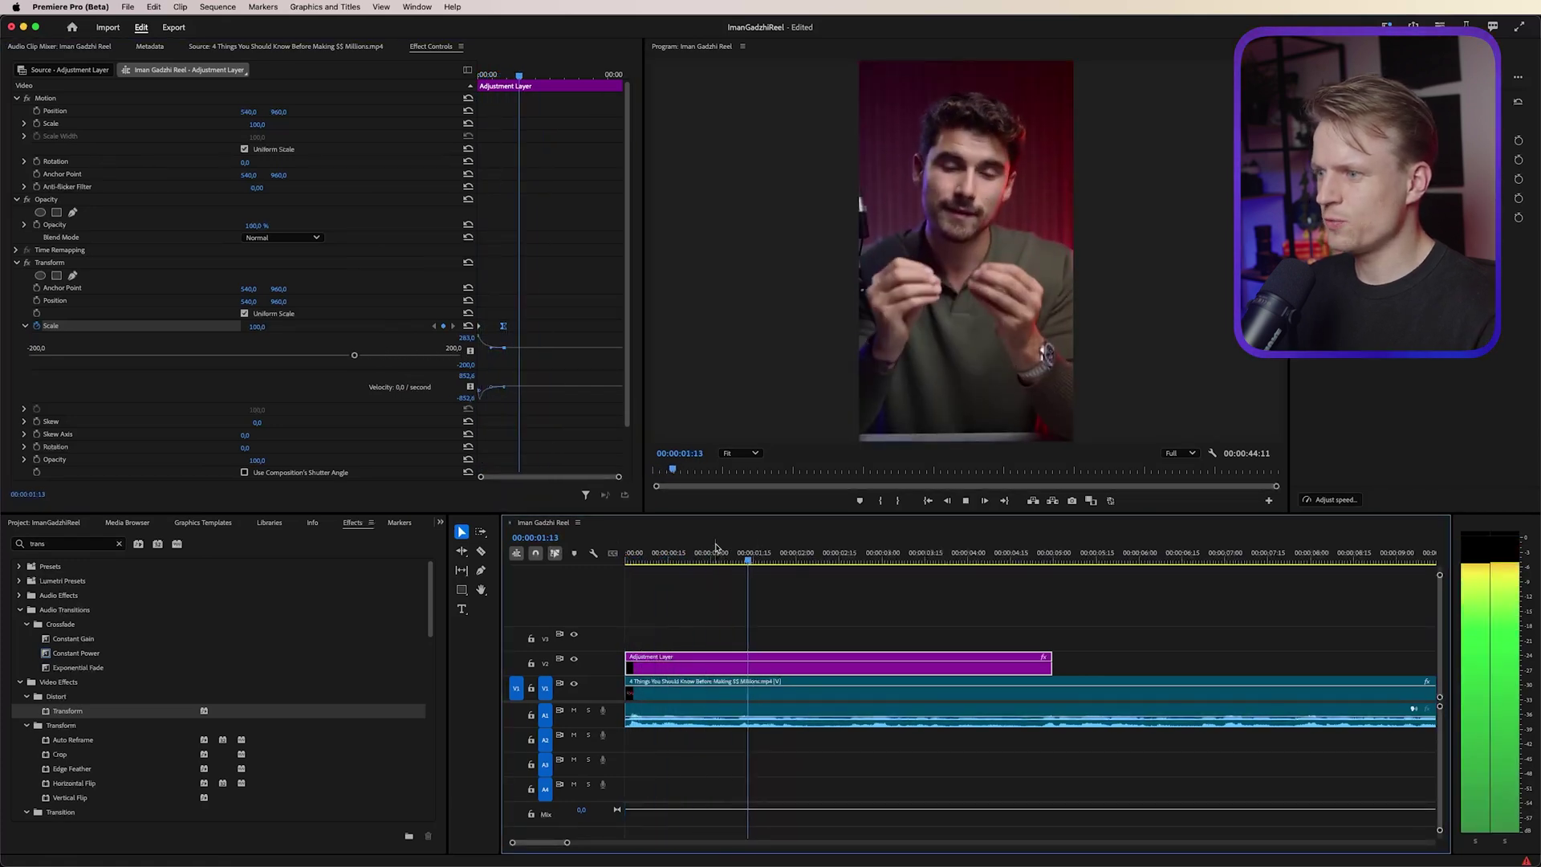
- Replay the opening zoom-out and keyframe the adjustment layer's Transform scale to 108.7 at 00:00:01:23
{"action": "key", "text": "Home"}
{"action": "key", "text": "space"}
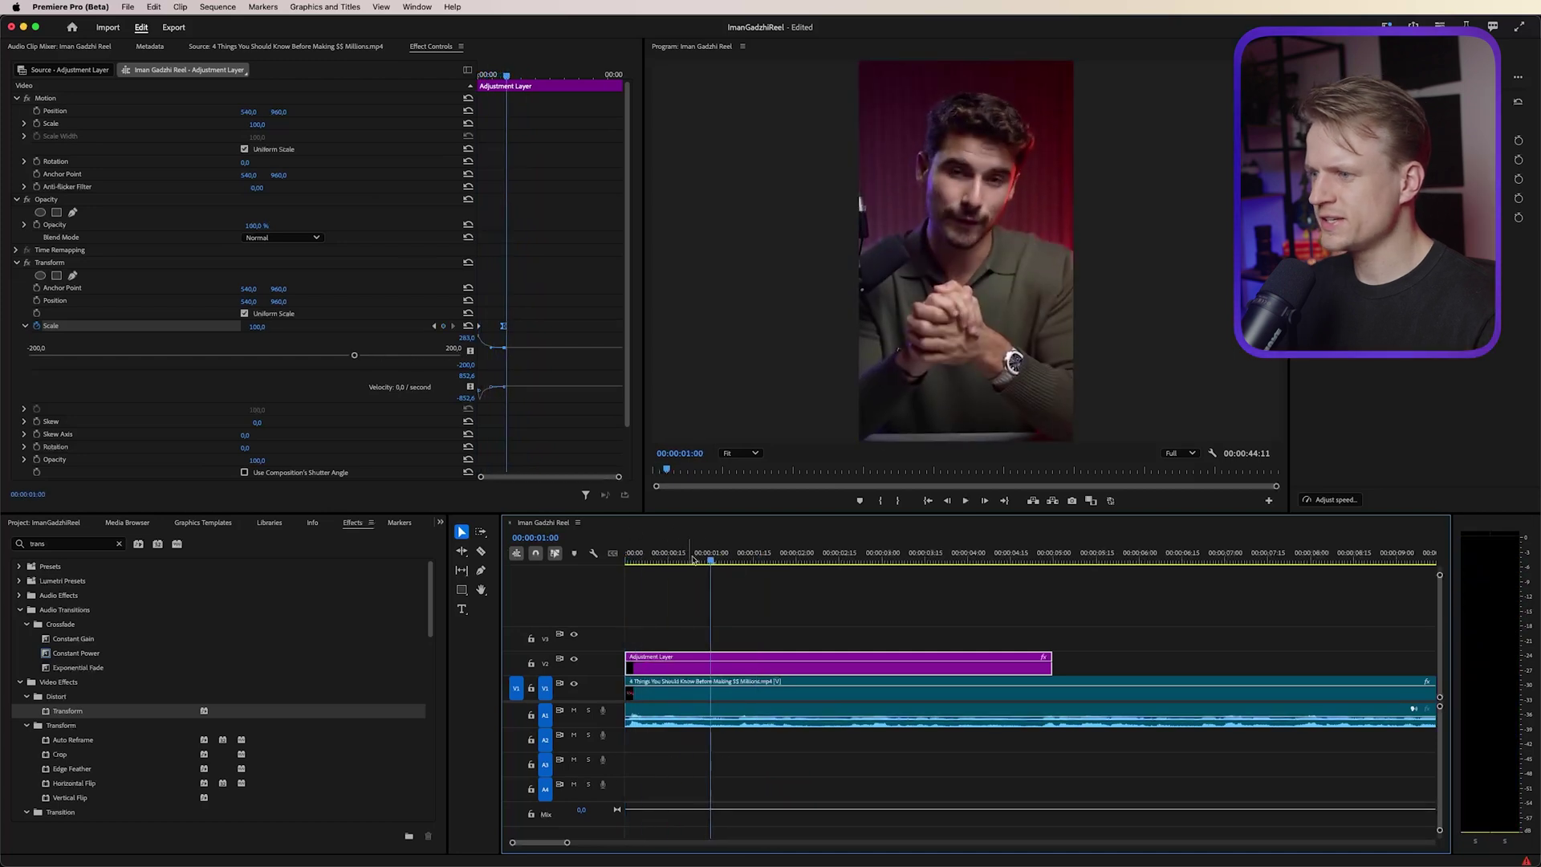
{"action": "mouse_move", "coordinate": [708, 563]}
{"action": "left_mouse_down"}
{"action": "mouse_move", "coordinate": [750, 563]}
{"action": "mouse_move", "coordinate": [698, 564]}
{"action": "left_mouse_up"}
{"action": "key", "text": "space"}
{"action": "key", "text": "space"}
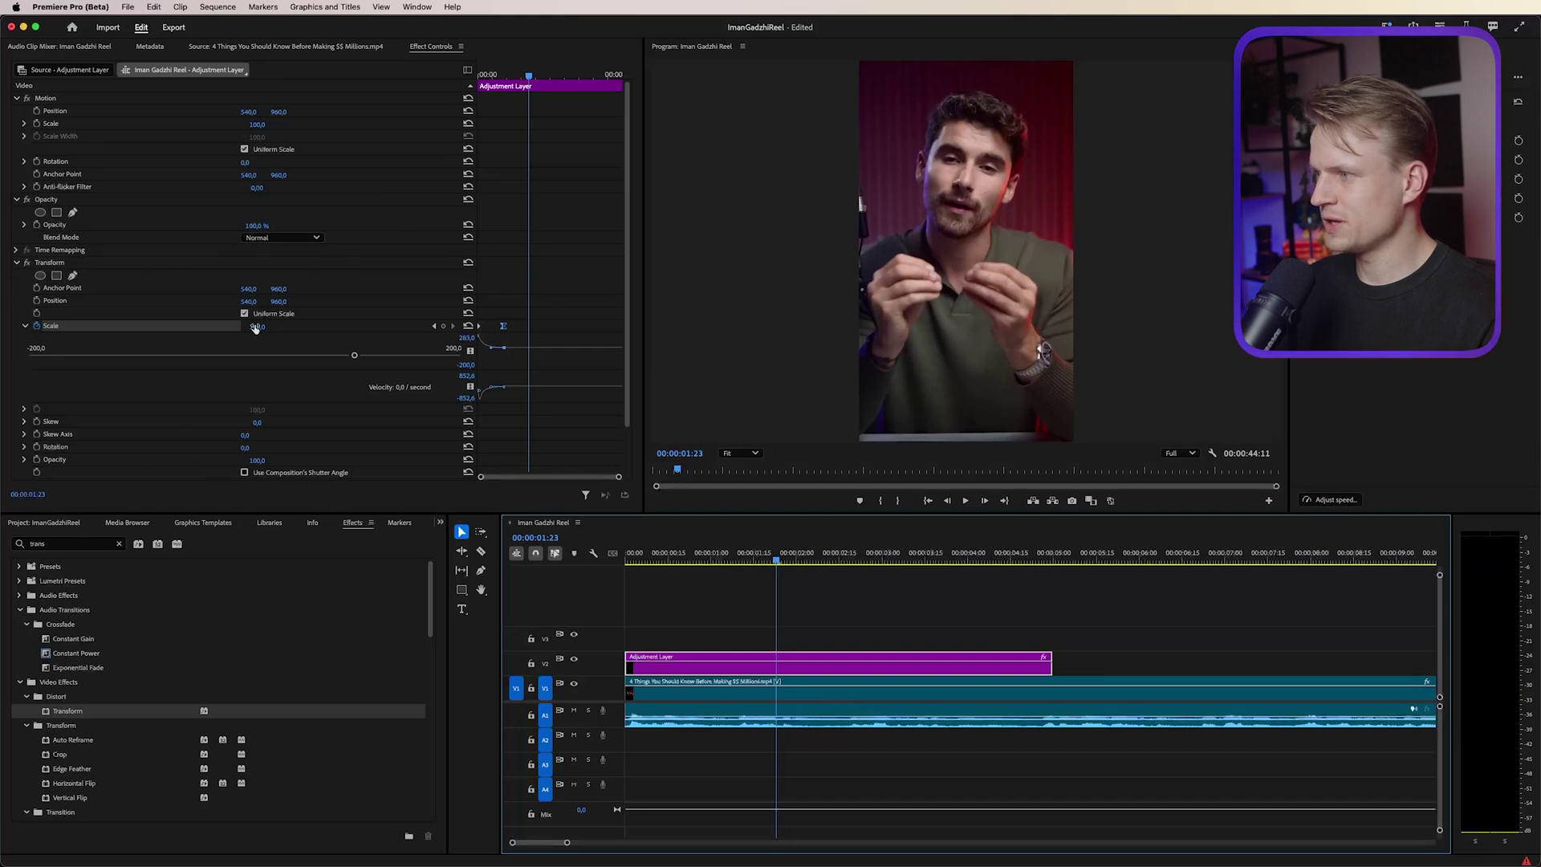
{"action": "left_click_drag", "start_coordinate": [257, 327], "coordinate": [265, 326]}
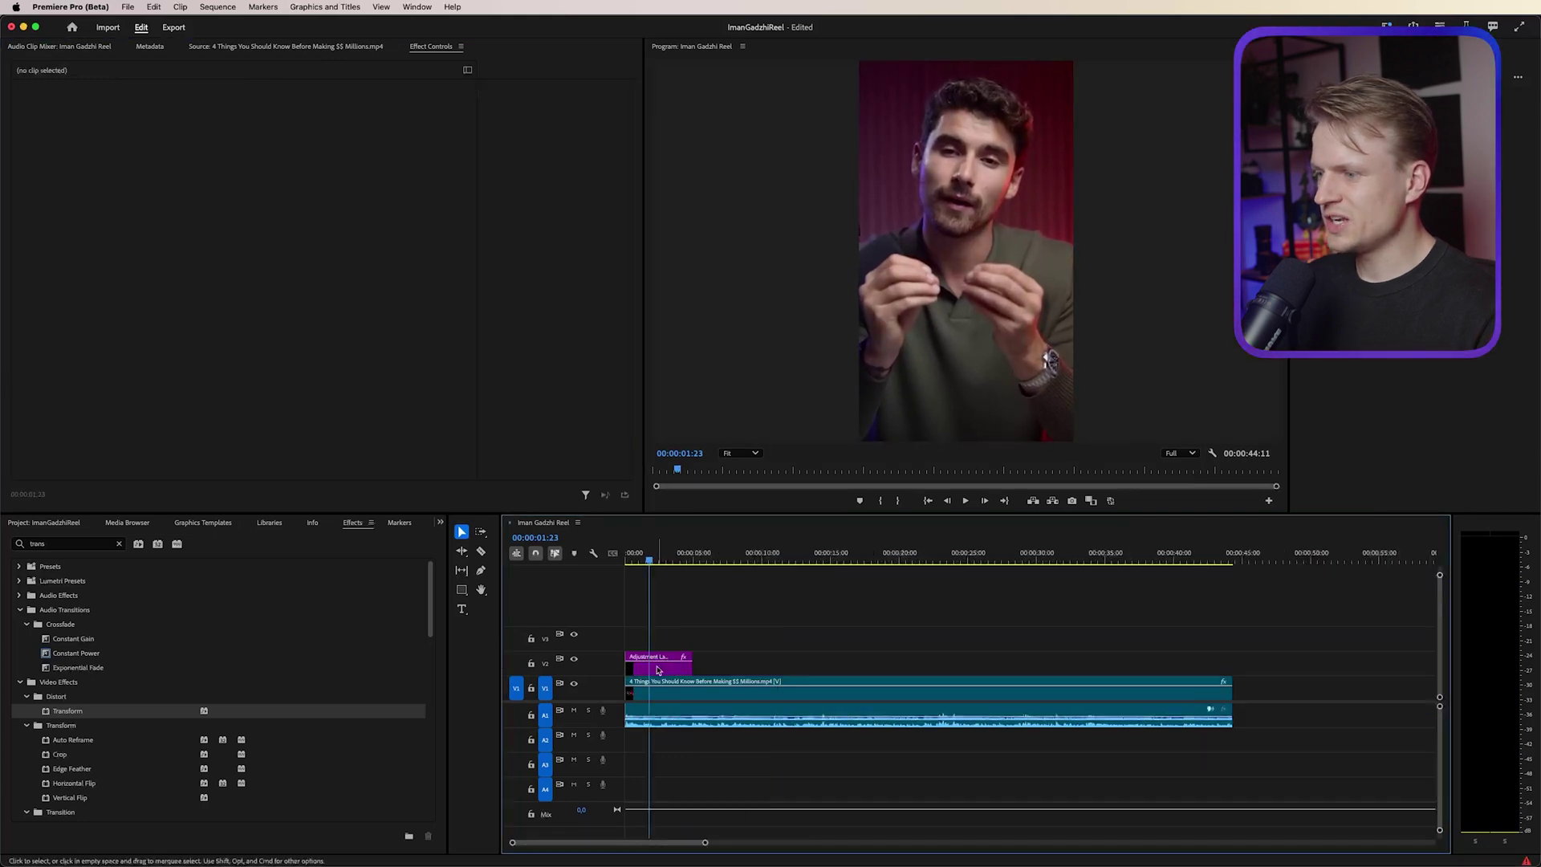
- Extend the adjustment layer to the end of the talking clip, try placing it on V3, and undo that move
{"action": "left_click", "coordinate": [658, 669]}
{"action": "left_click_drag", "start_coordinate": [691, 669], "coordinate": [1232, 670]}
{"action": "key", "text": "equal"}
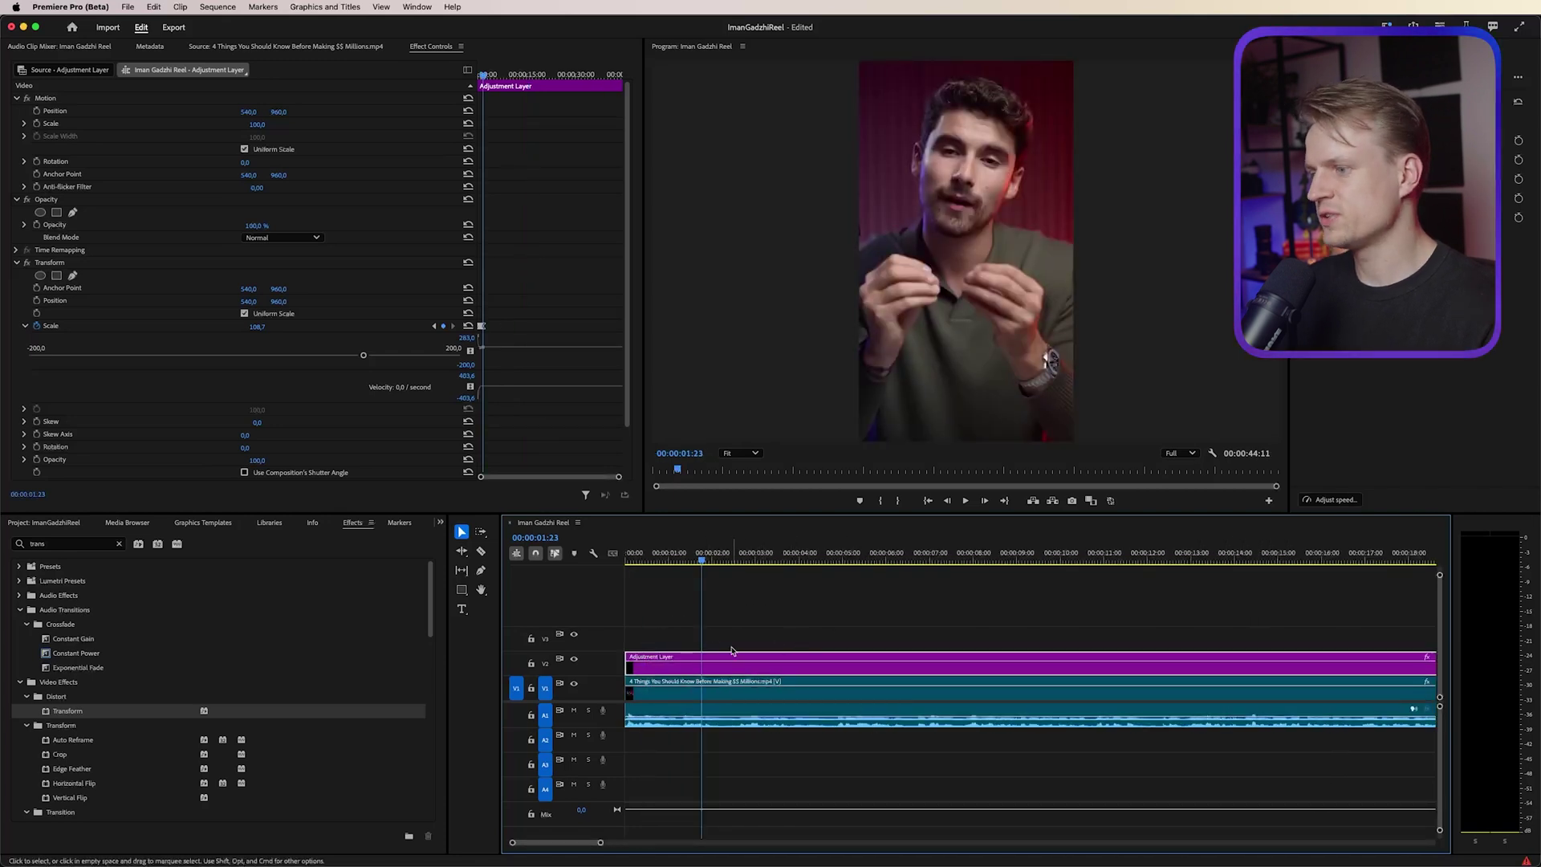
{"action": "left_click_drag", "start_coordinate": [729, 673], "coordinate": [795, 646]}
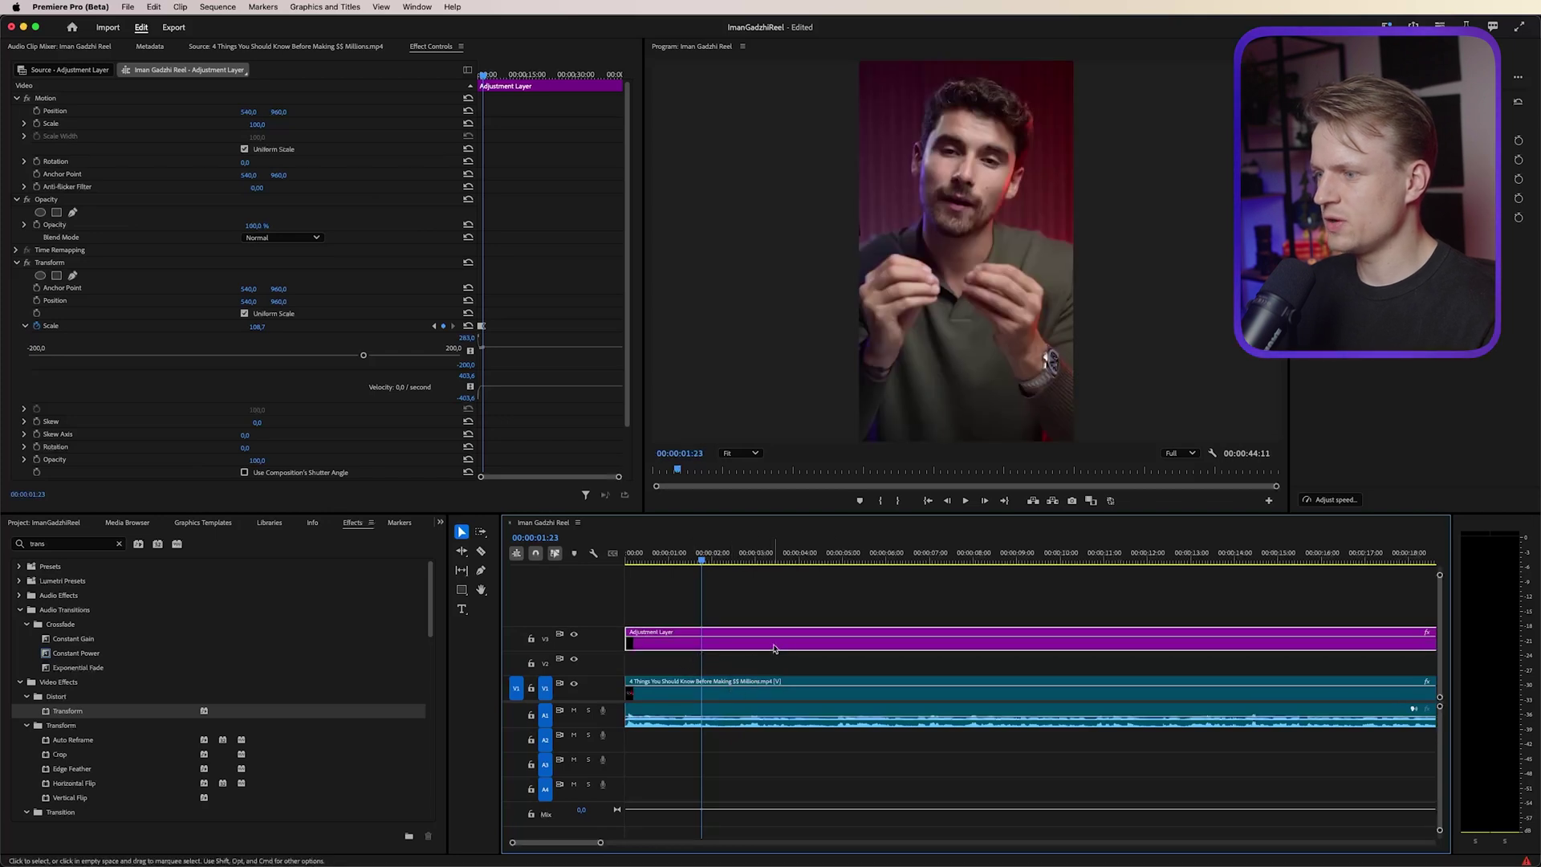
{"action": "key", "text": "super+z"}
- Trim the end of the adjustment layer on V2 back to 00:00:01:16
{"action": "left_click_drag", "start_coordinate": [702, 559], "coordinate": [696, 559]}
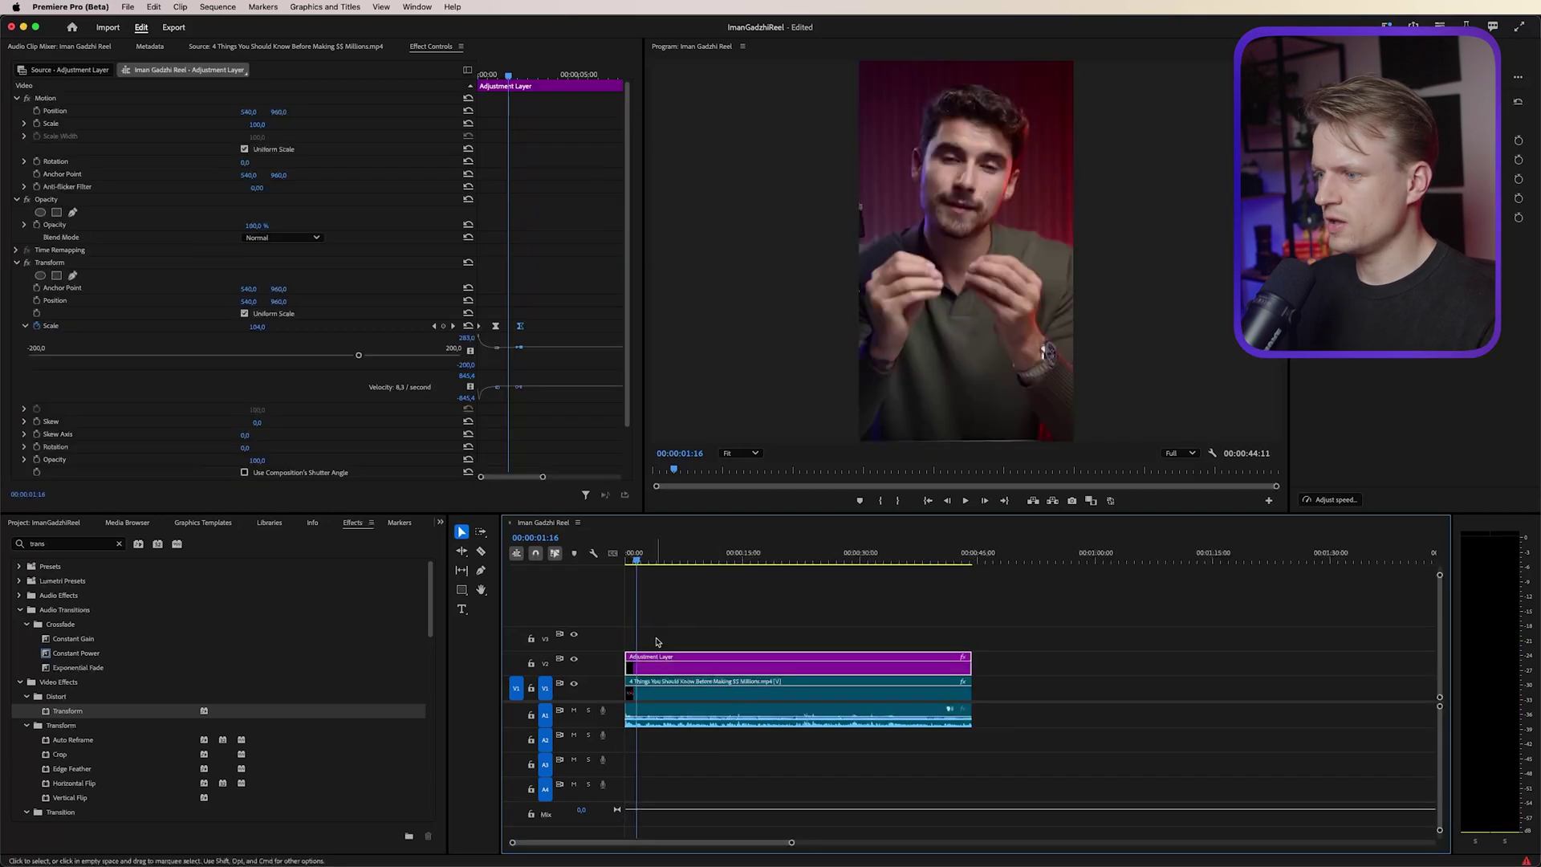
{"action": "left_click", "coordinate": [657, 643]}
{"action": "left_click", "coordinate": [835, 672]}
{"action": "left_click_drag", "start_coordinate": [970, 666], "coordinate": [631, 666]}
{"action": "key", "text": "="}
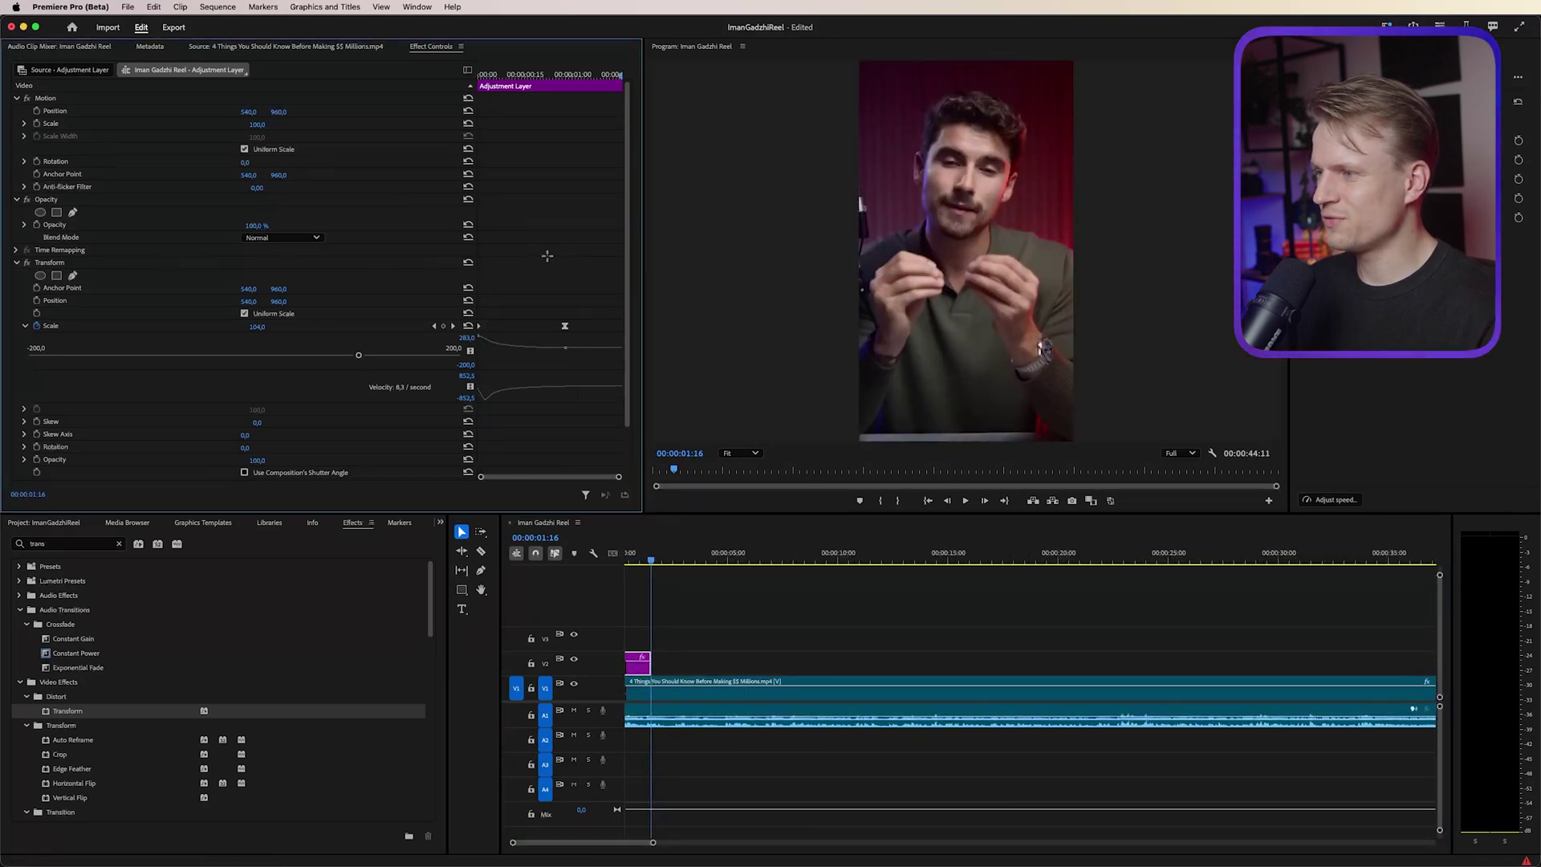
- Turn off Pin to Clip to inspect the scale keyframes past the adjustment layer's end, and replay the zoom-out
{"action": "left_click_drag", "start_coordinate": [559, 262], "coordinate": [620, 330]}
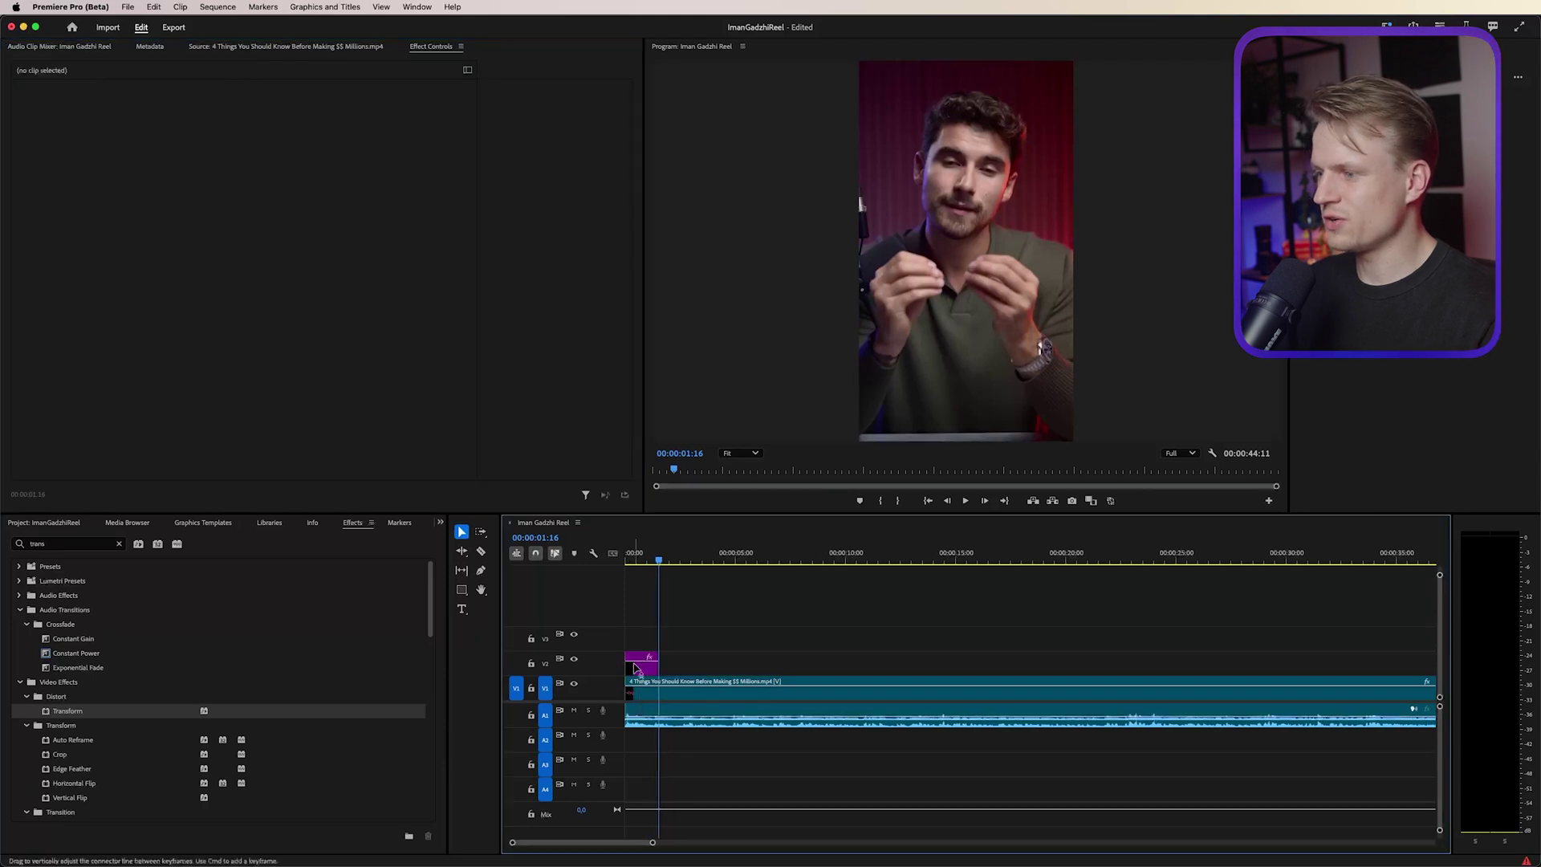
{"action": "left_click", "coordinate": [640, 667]}
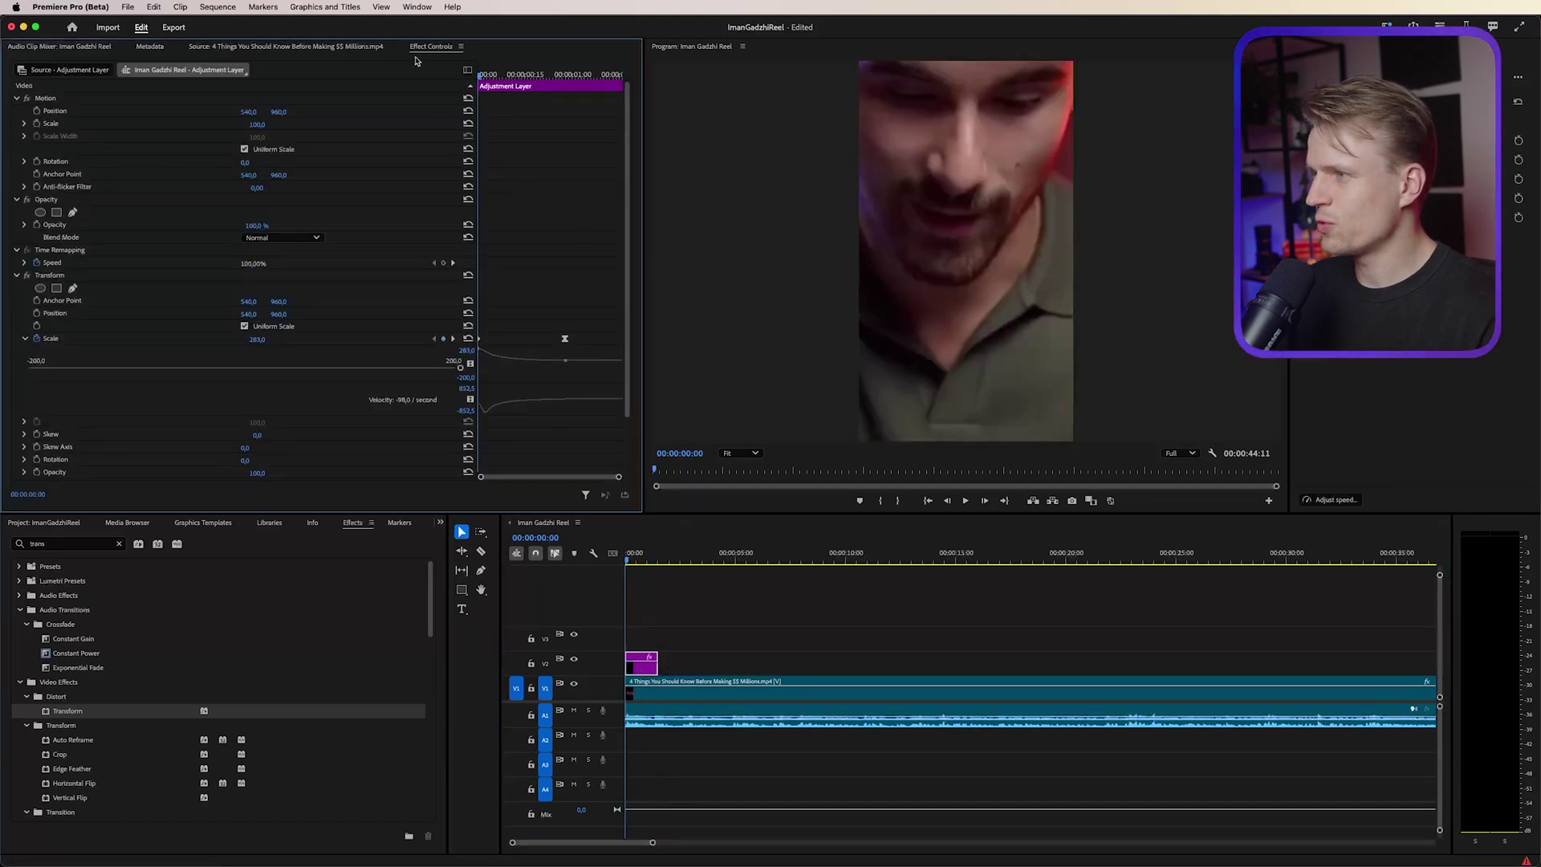
{"action": "right_click", "coordinate": [426, 49]}
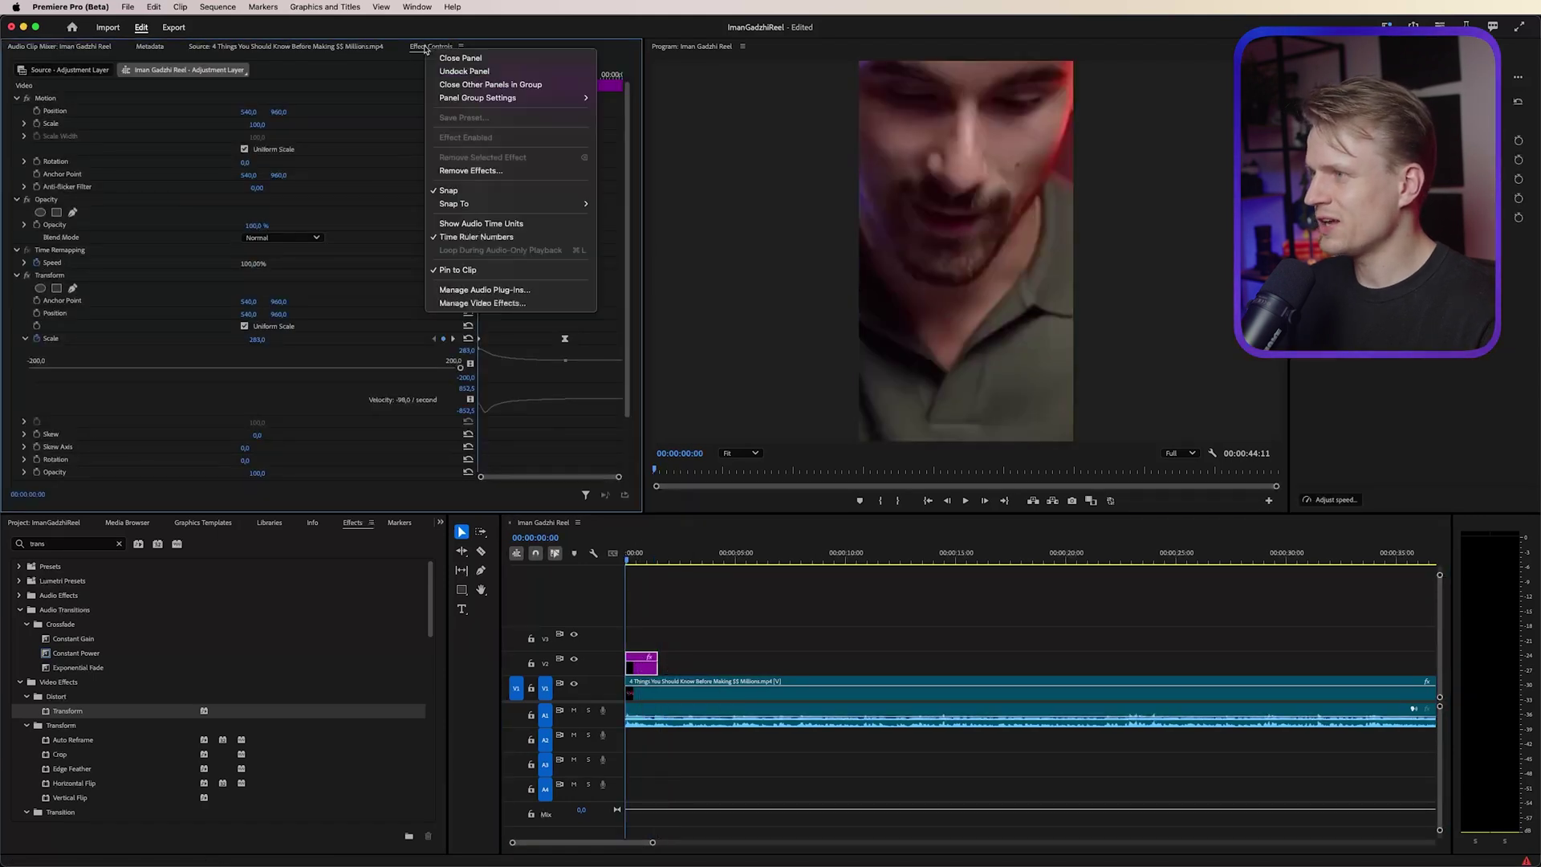
{"action": "left_click", "coordinate": [459, 271]}
{"action": "left_click_drag", "start_coordinate": [509, 479], "coordinate": [525, 477]}
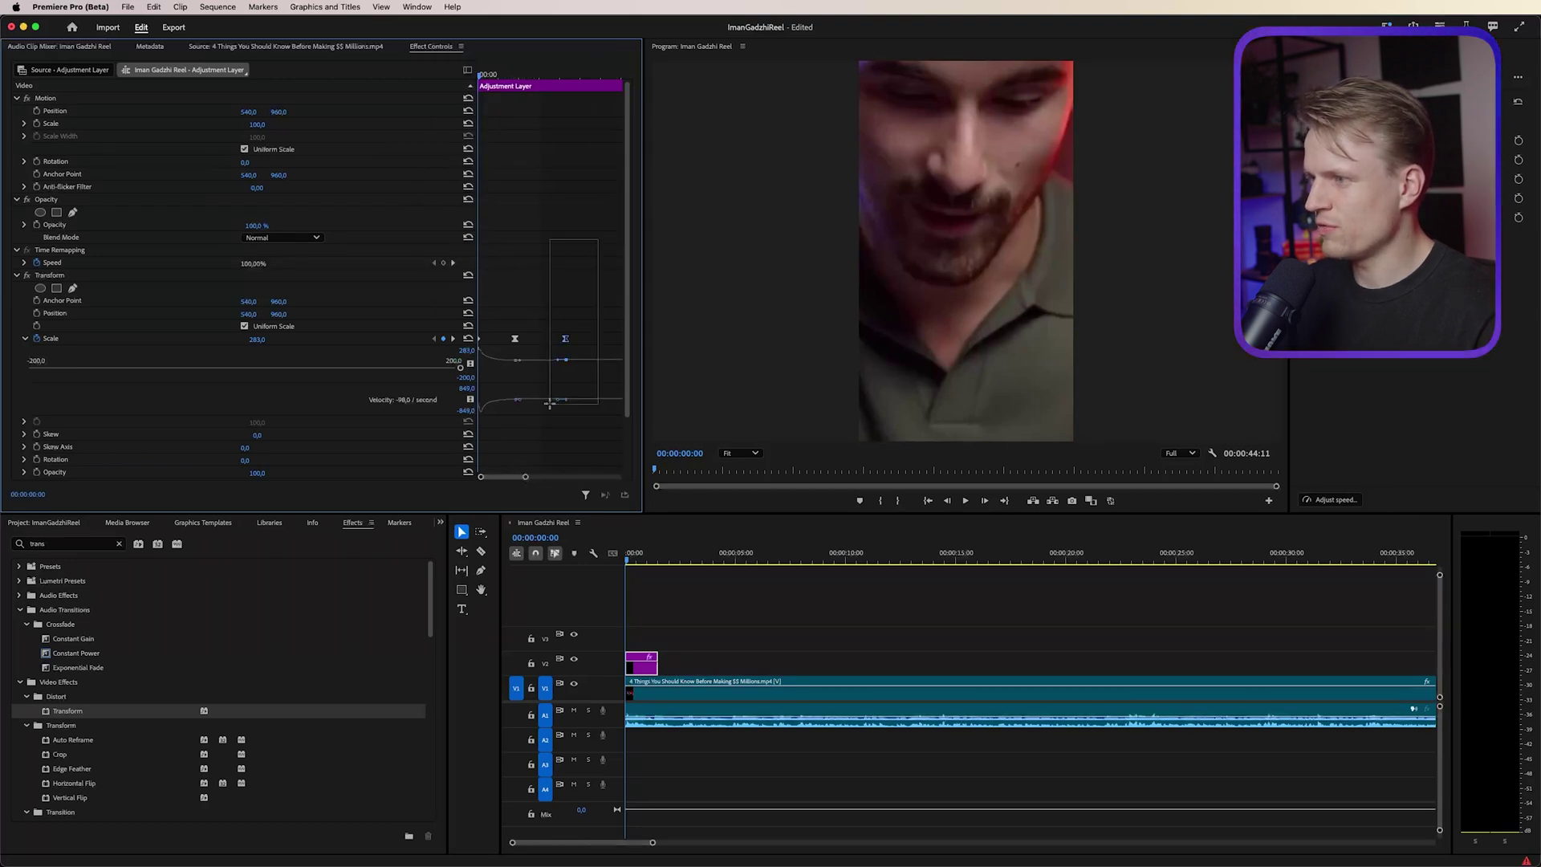
{"action": "left_click", "coordinate": [732, 623]}
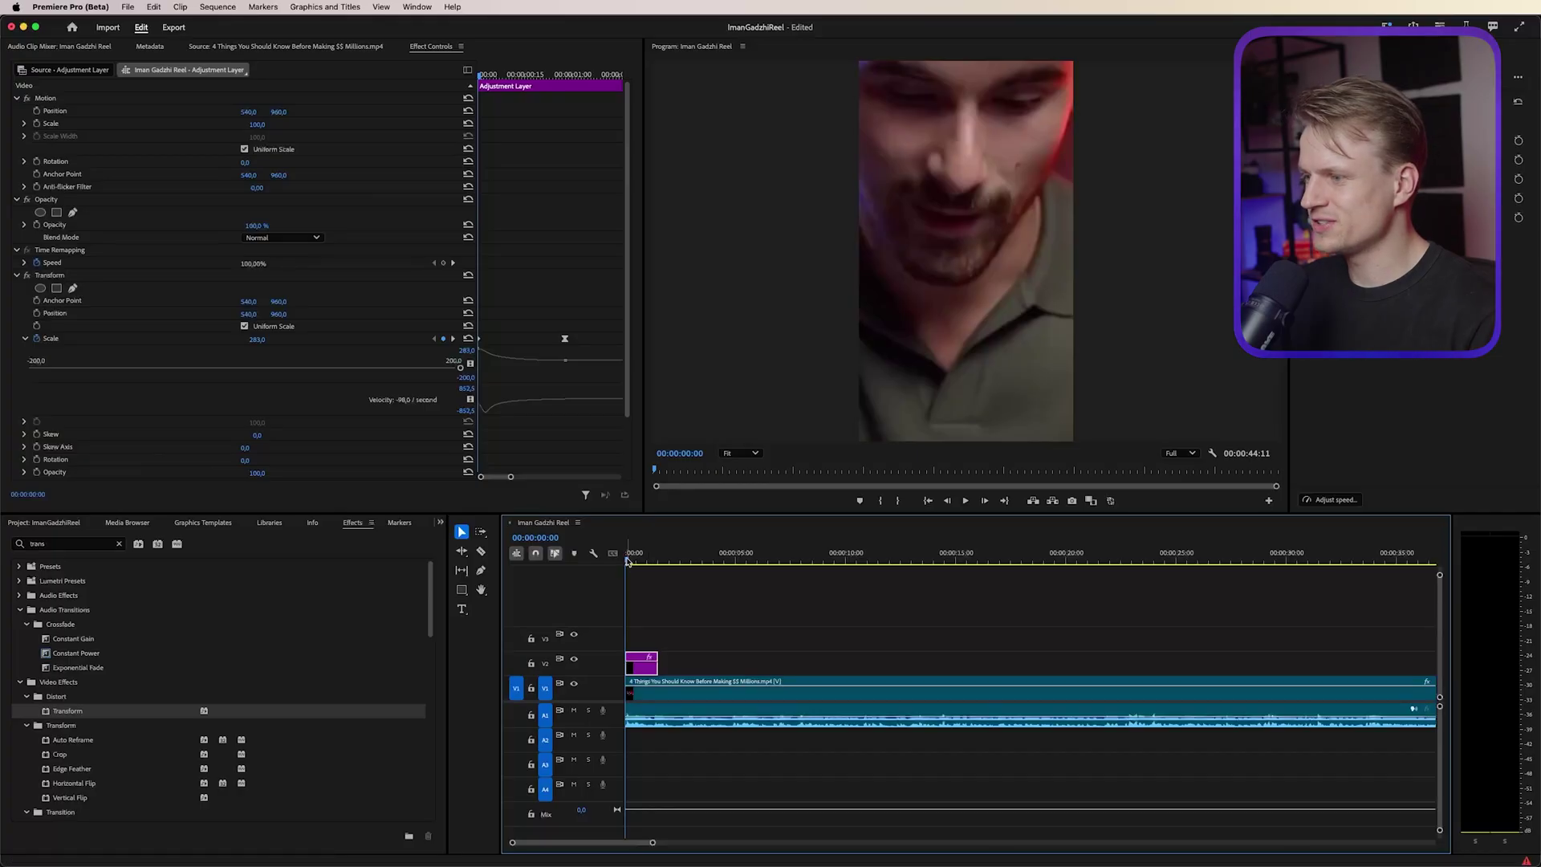
{"action": "left_click_drag", "start_coordinate": [627, 561], "coordinate": [628, 569]}
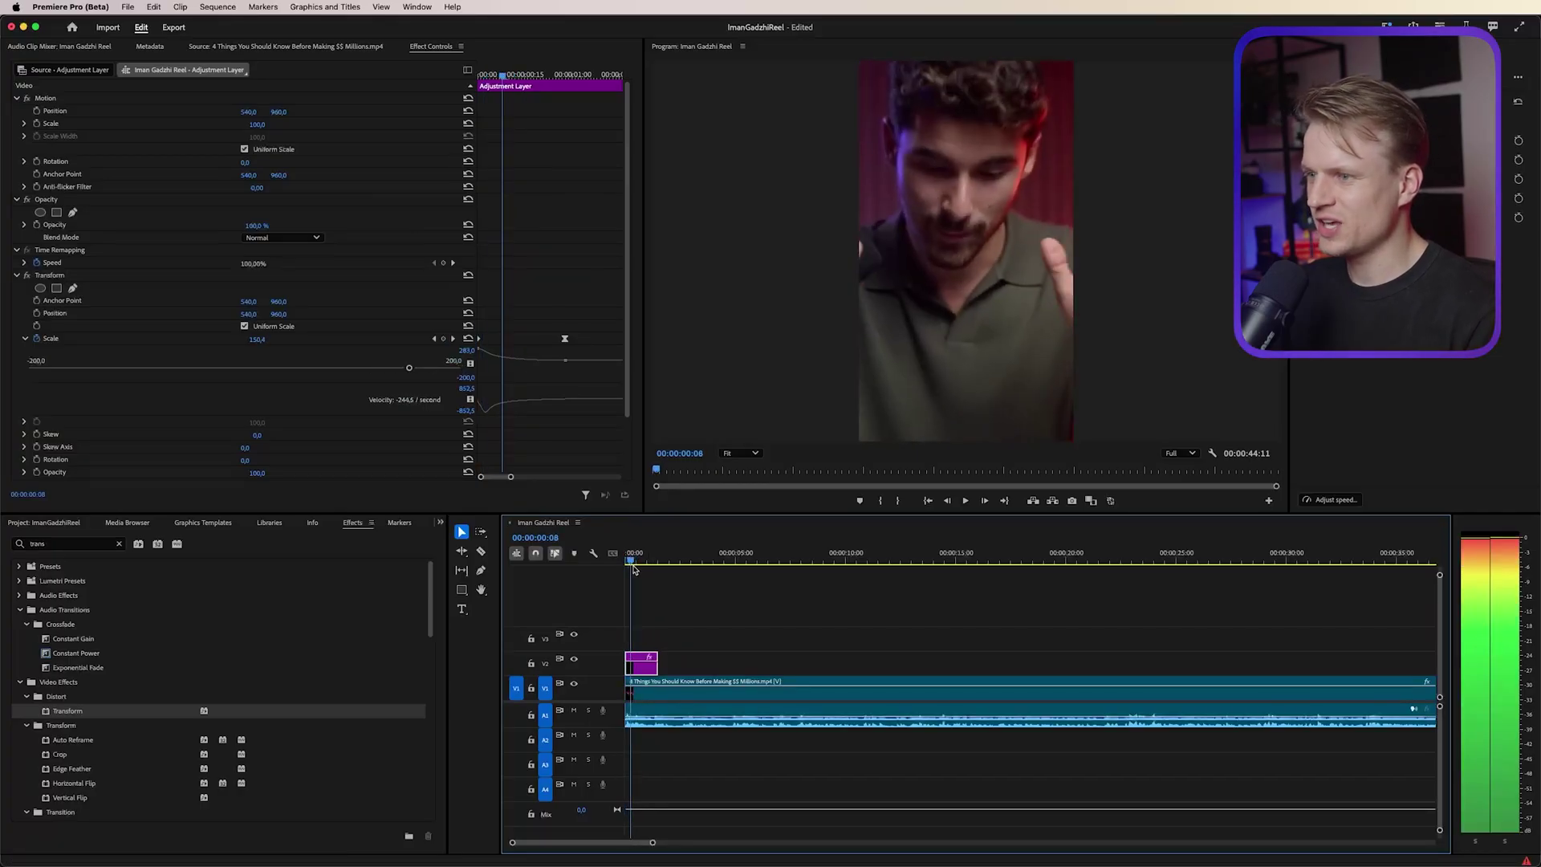
{"action": "key", "text": "space"}
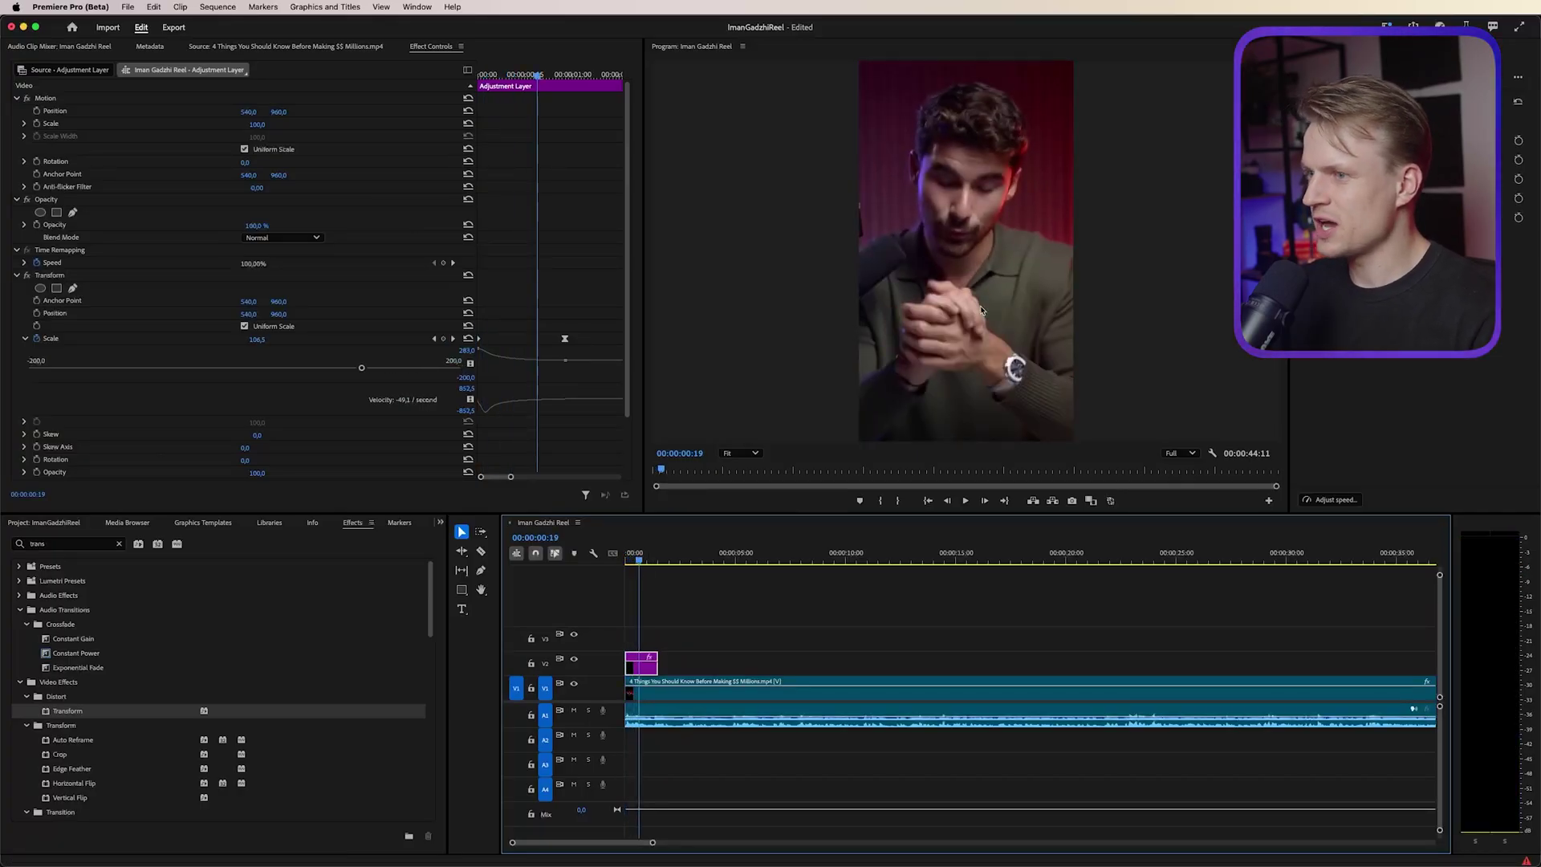
- Select the talking clip and display its transcript
{"action": "left_click", "coordinate": [737, 699]}
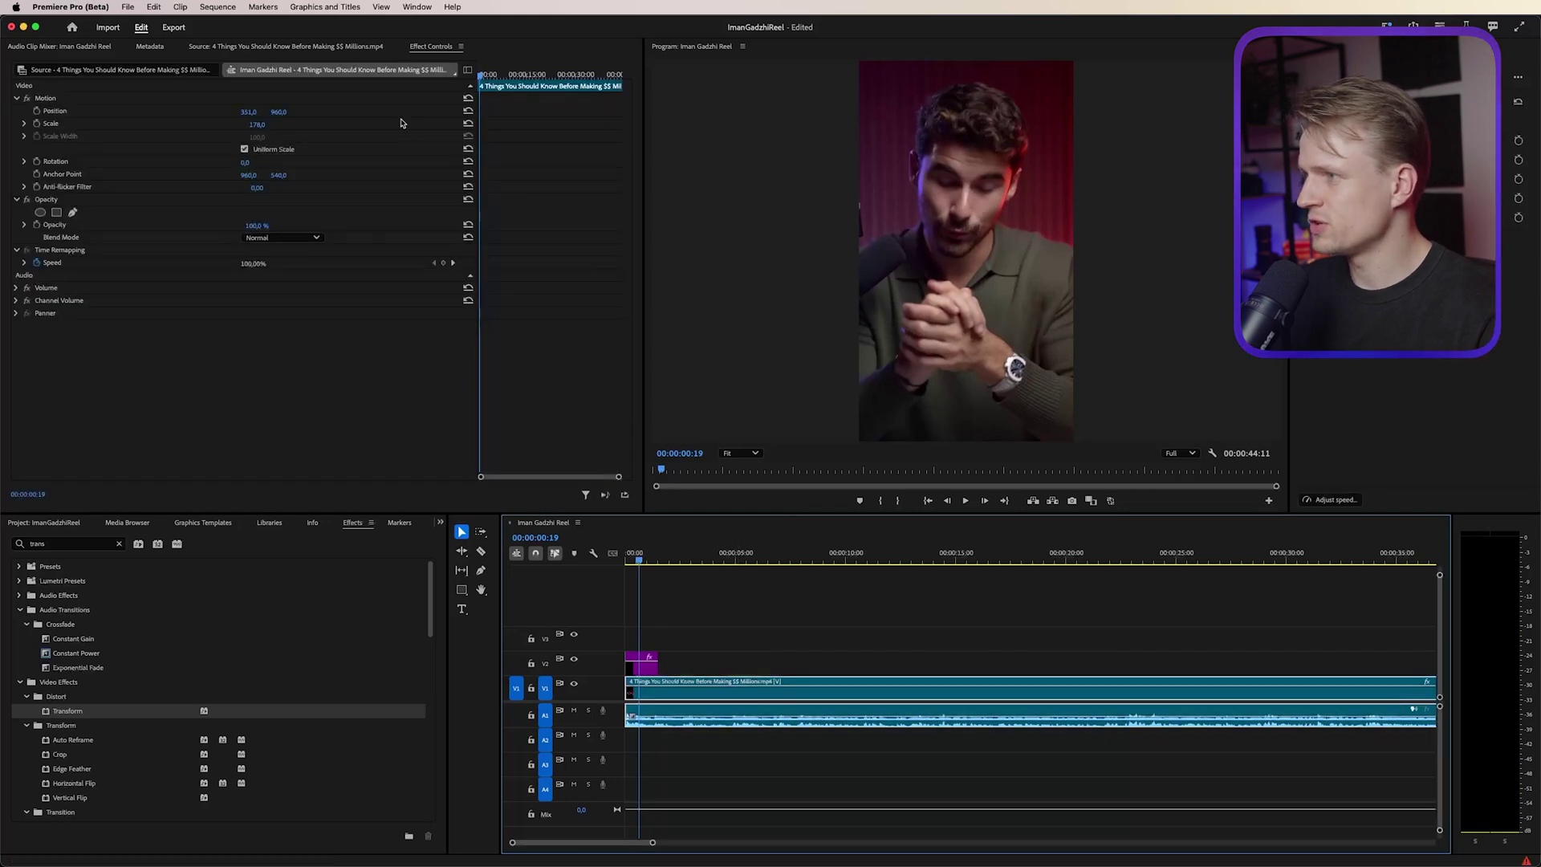
{"action": "left_click", "coordinate": [410, 6]}
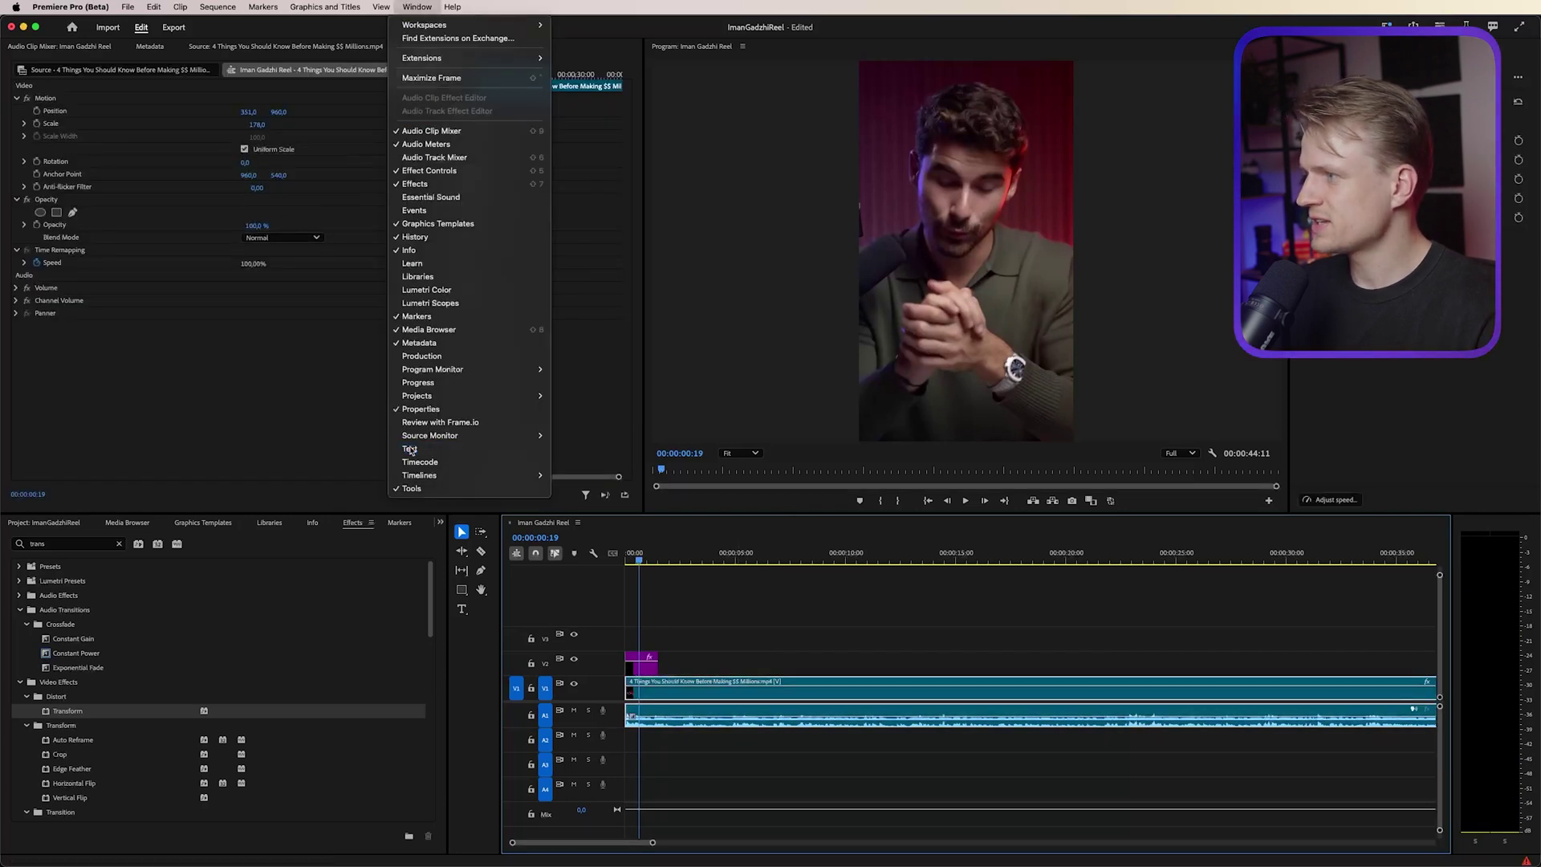
{"action": "left_click", "coordinate": [433, 462]}
{"action": "left_click", "coordinate": [24, 61]}
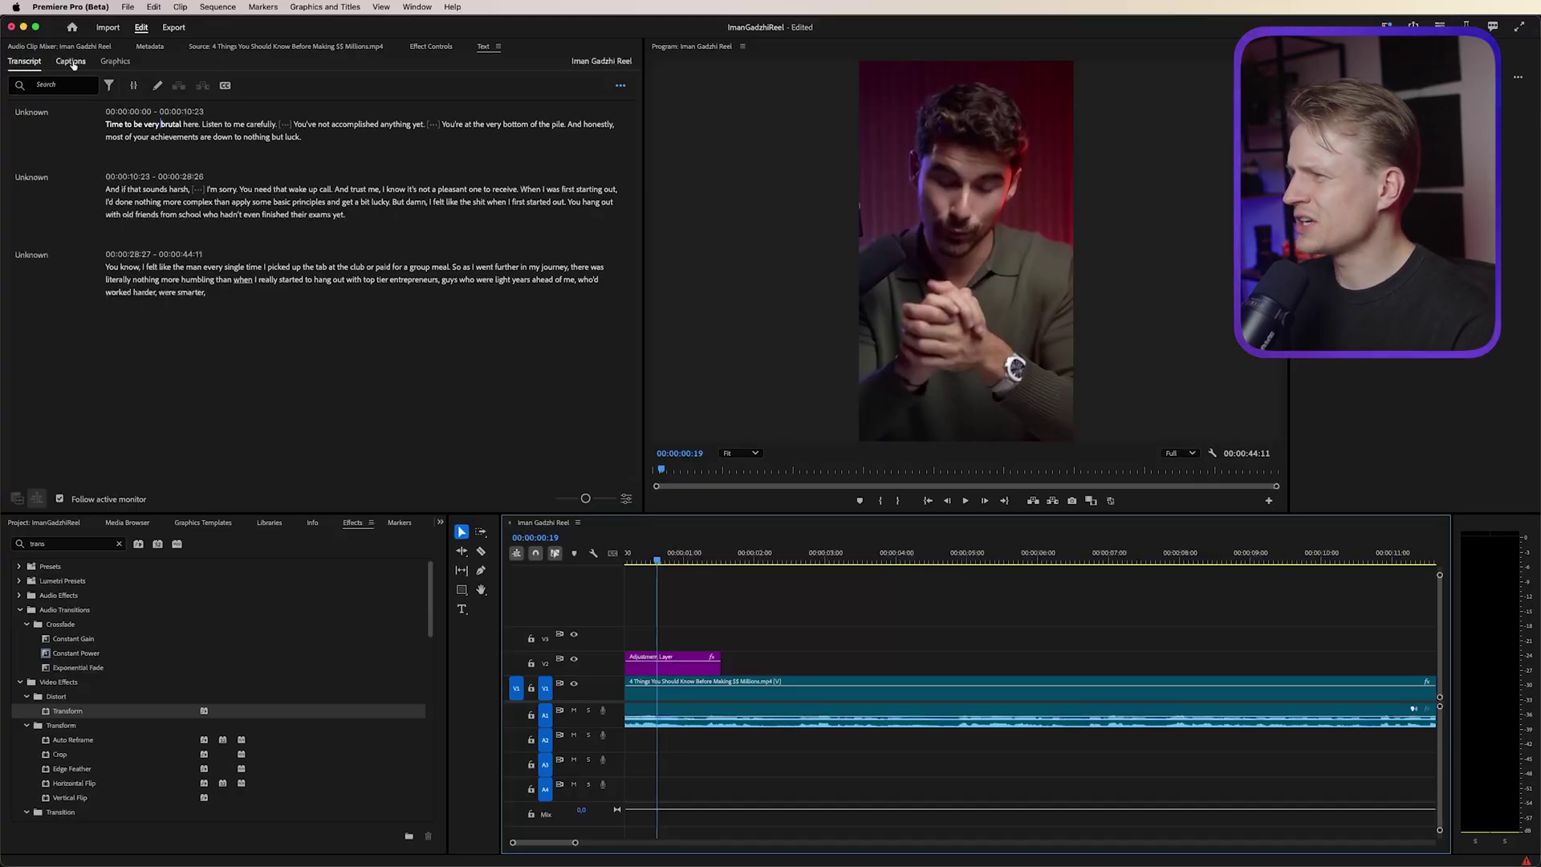
- Create single-line captions from the transcript with a maximum length of 7 characters and a minimum duration of 1.2 seconds
{"action": "left_click", "coordinate": [71, 62]}
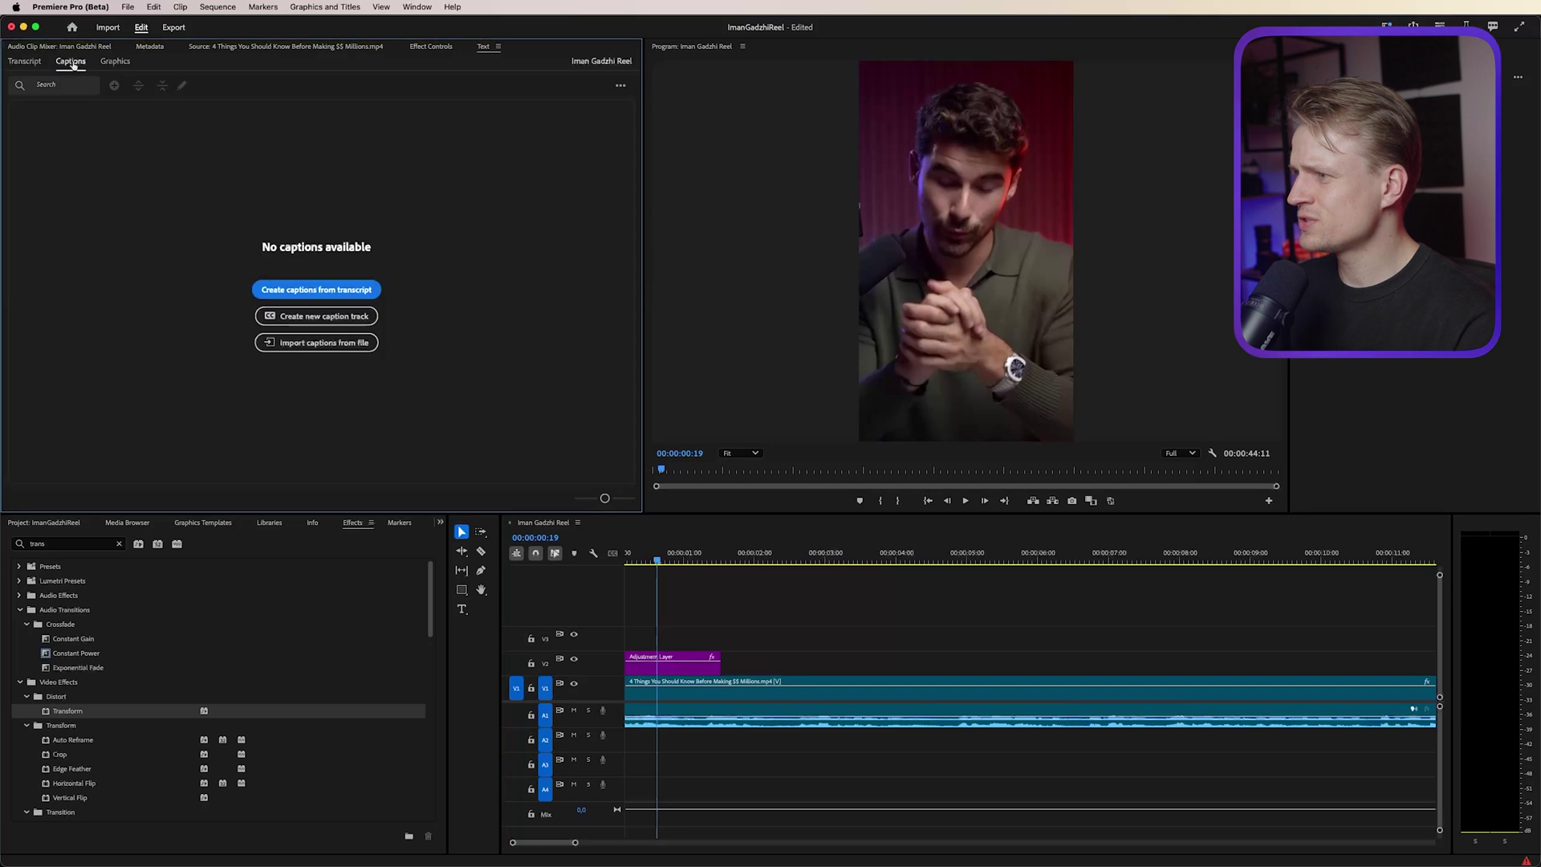
{"action": "left_click", "coordinate": [341, 290]}
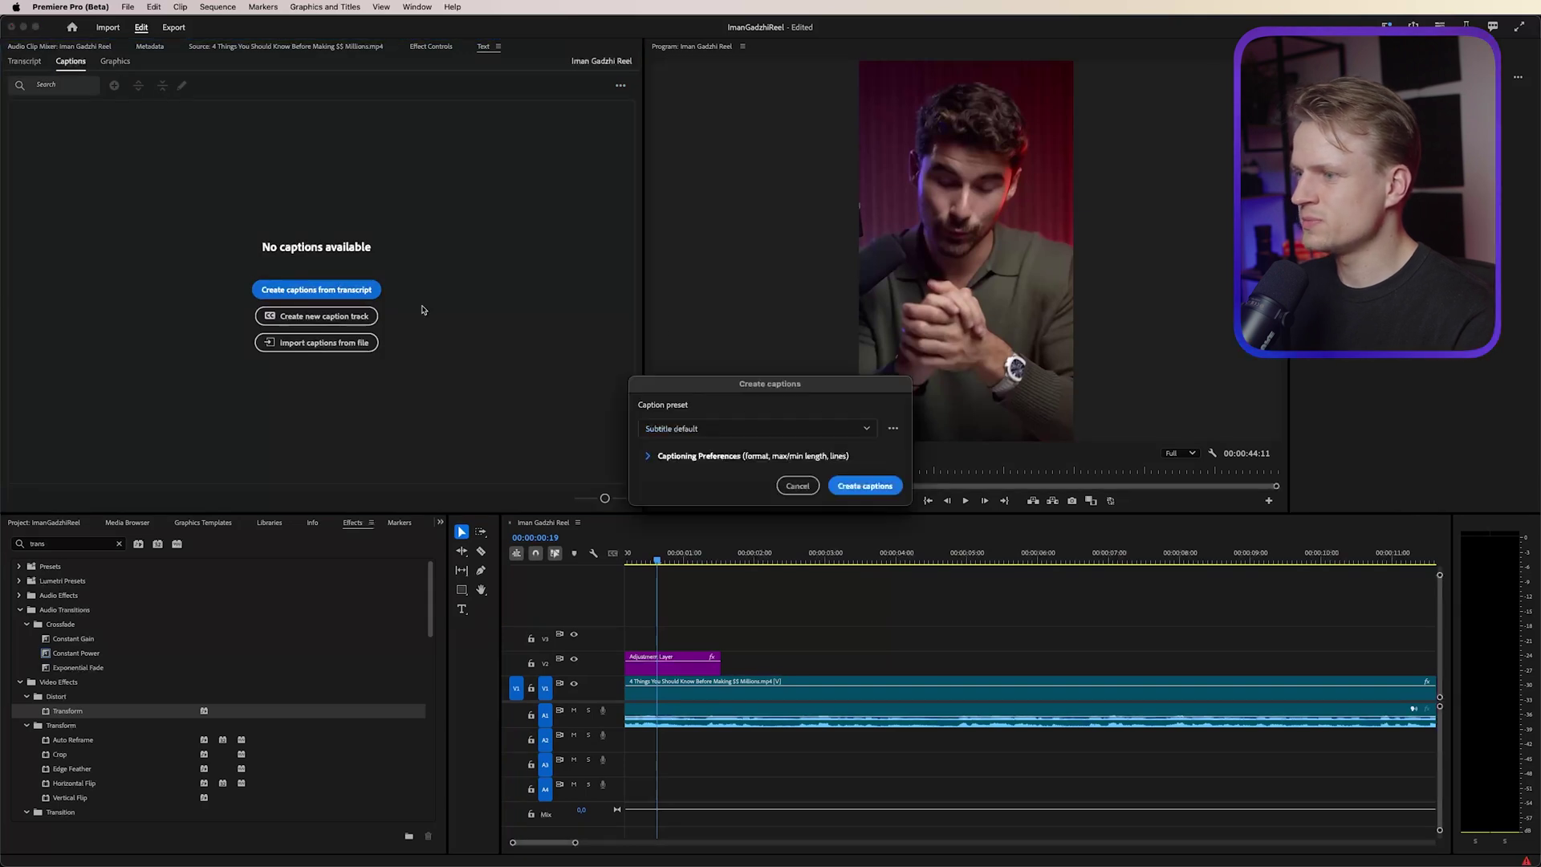
{"action": "left_click", "coordinate": [785, 457]}
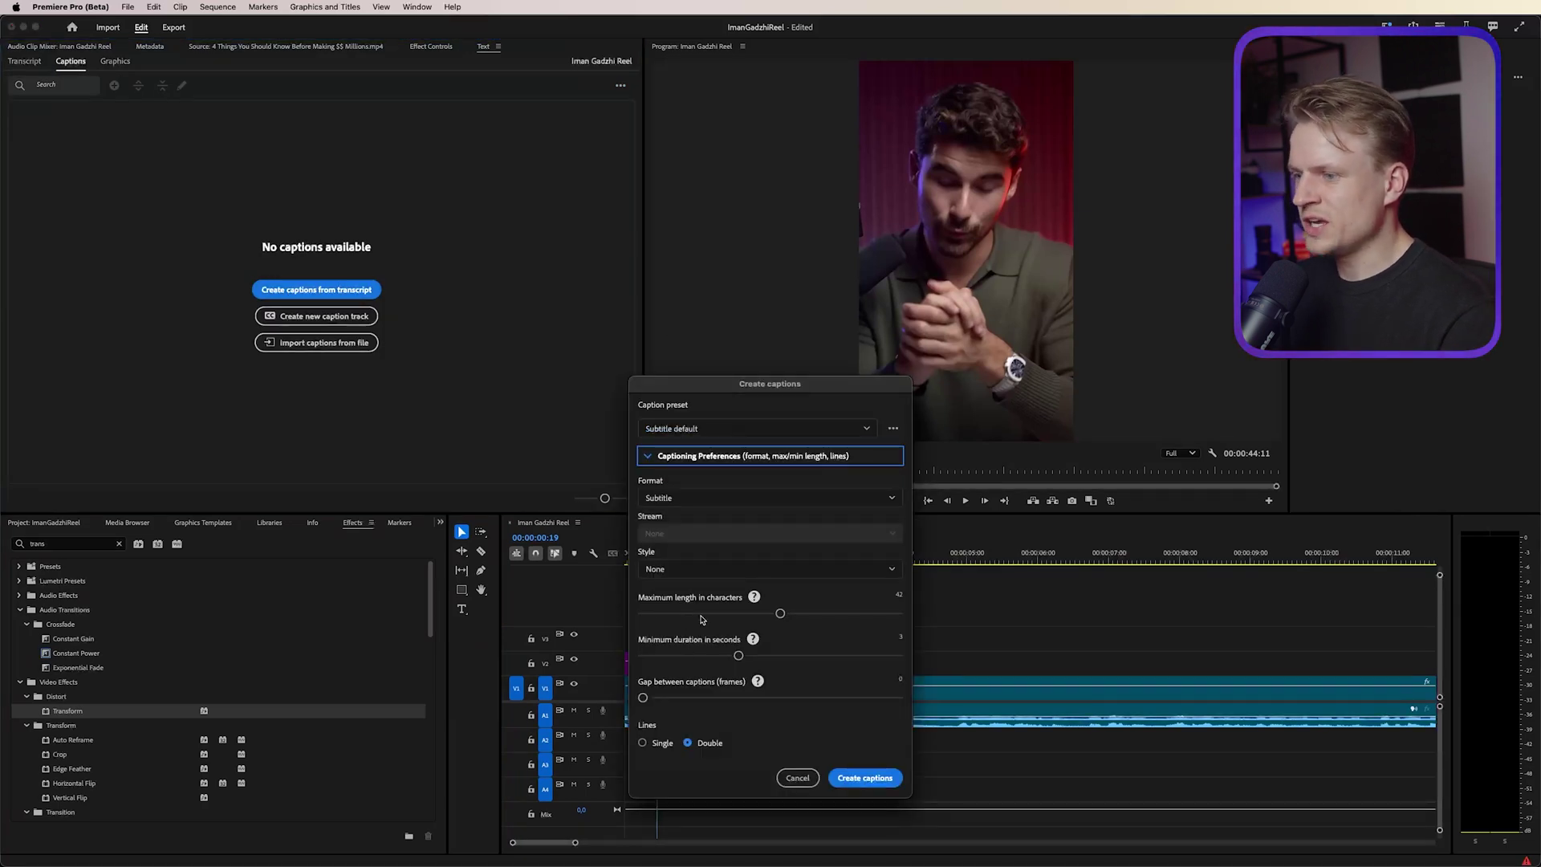
{"action": "left_click", "coordinate": [737, 614]}
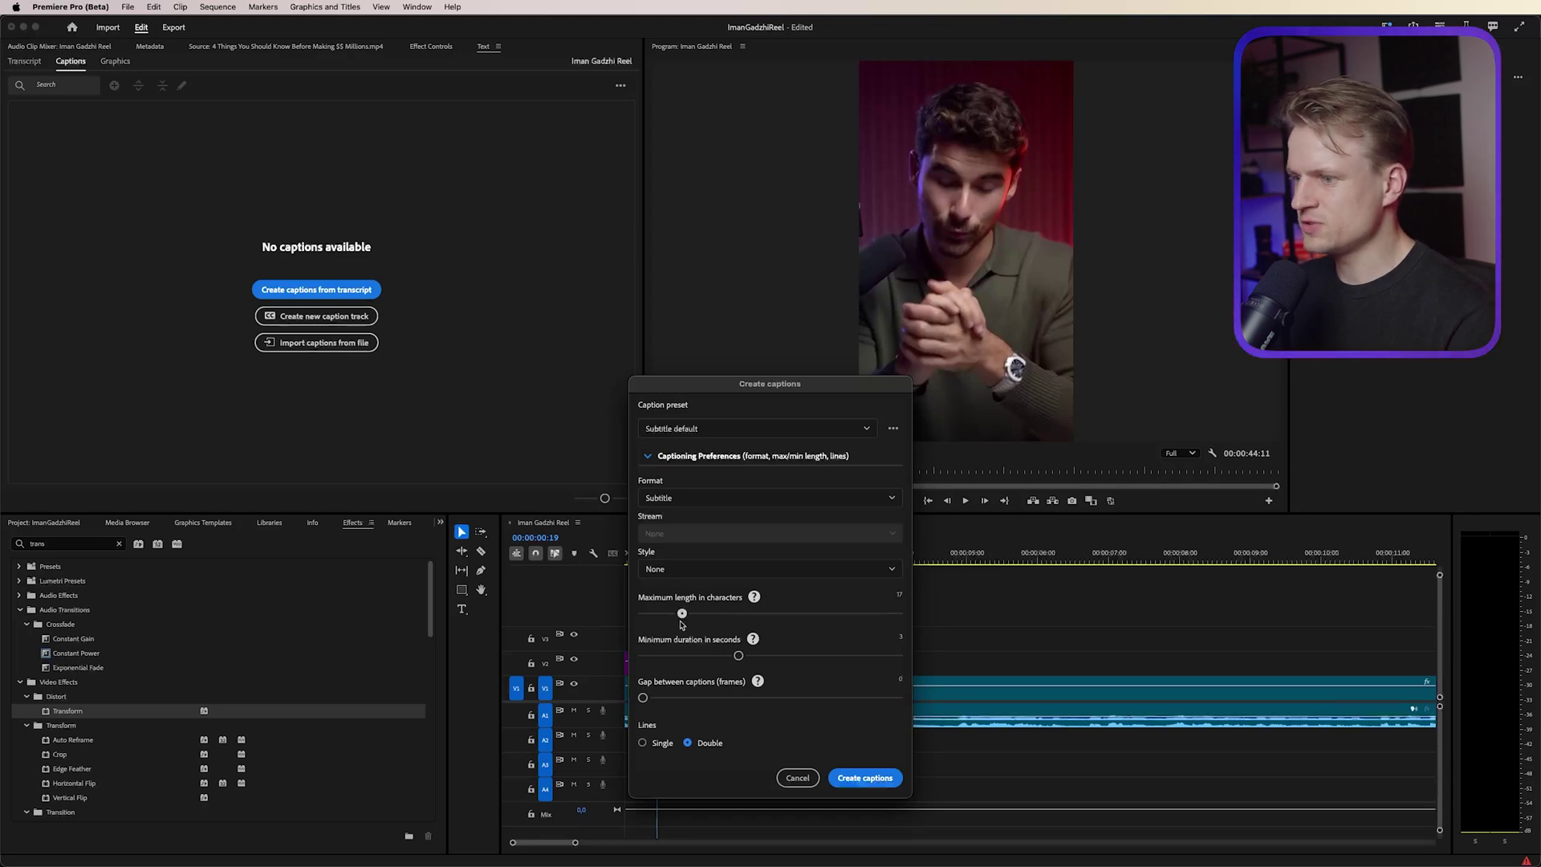
{"action": "left_click_drag", "start_coordinate": [673, 624], "coordinate": [612, 620]}
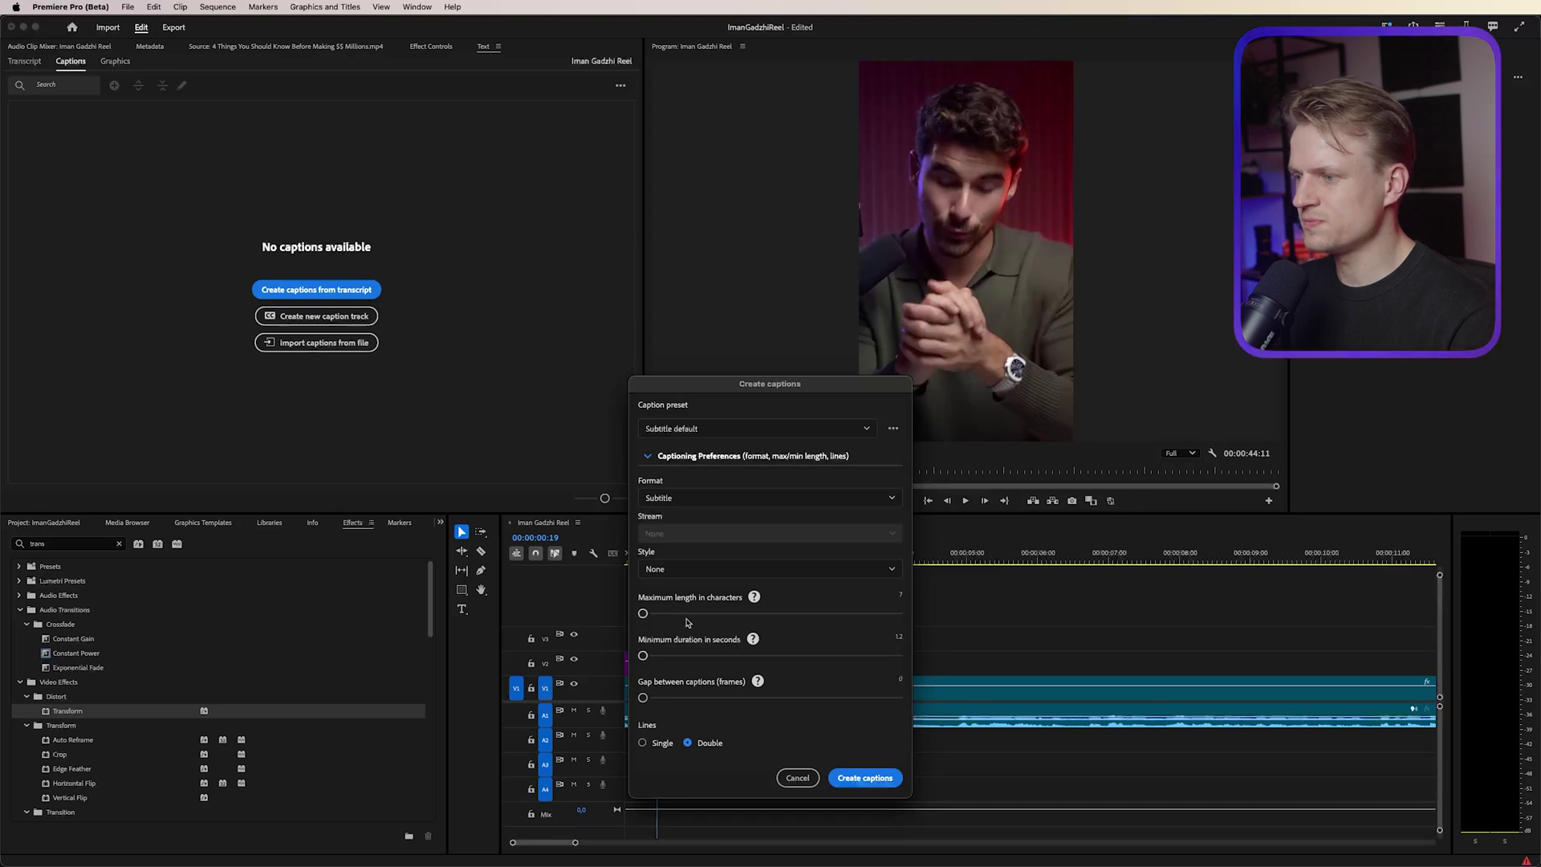
{"action": "left_click", "coordinate": [642, 743]}
{"action": "left_click", "coordinate": [865, 777]}
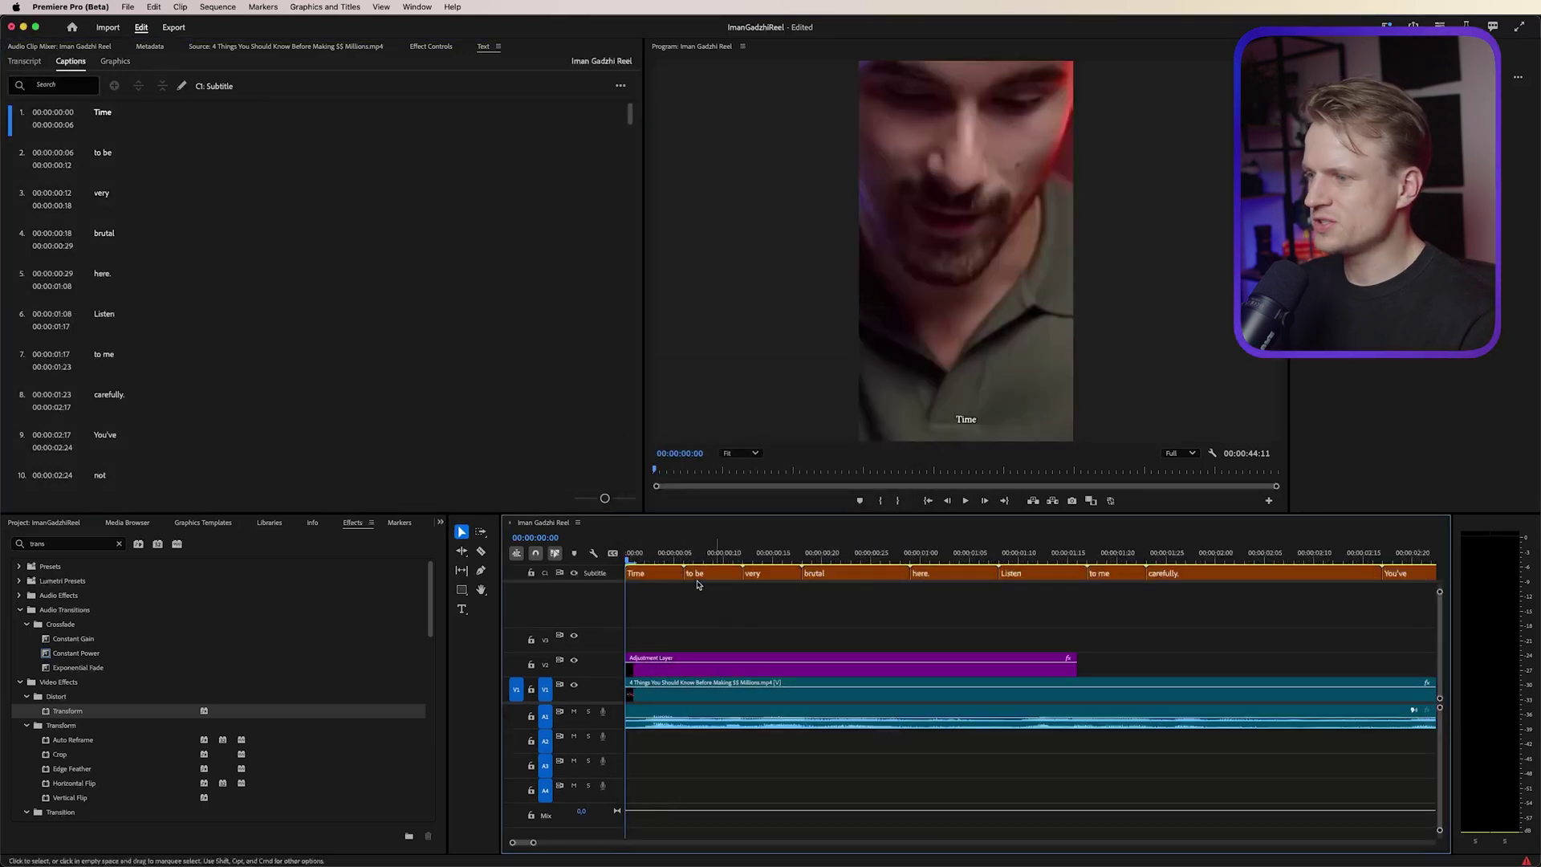
- Raise the first caption, "Time", from the frame's lower edge and change its font to the one found with "mont"
{"action": "key", "text": "minus"}
{"action": "key", "text": "minus"}
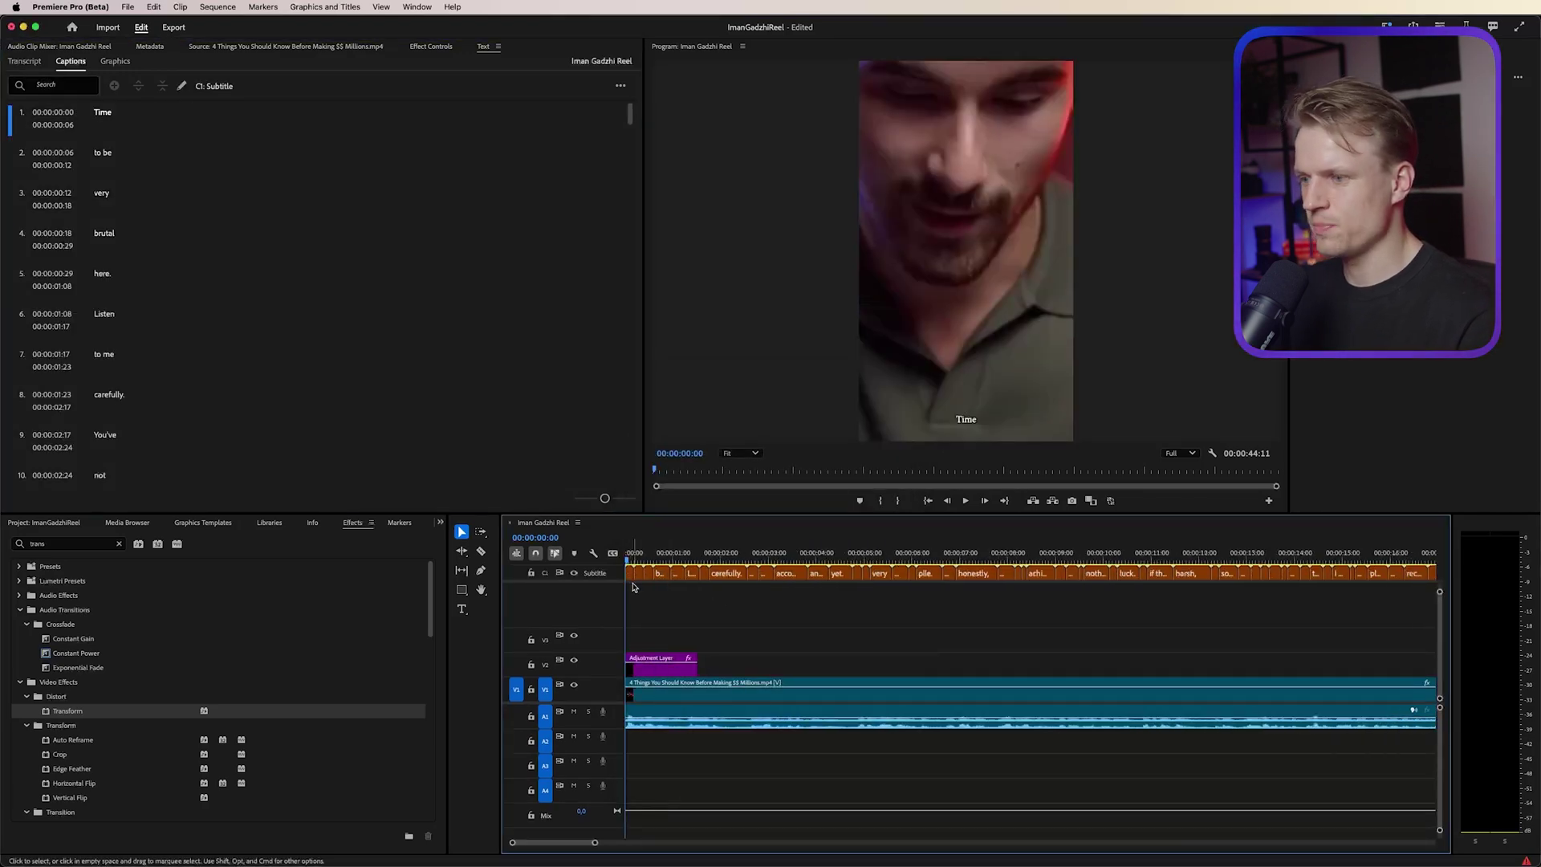
{"action": "scroll", "coordinate": [651, 585], "scroll_direction": "up", "scroll_amount": 4}
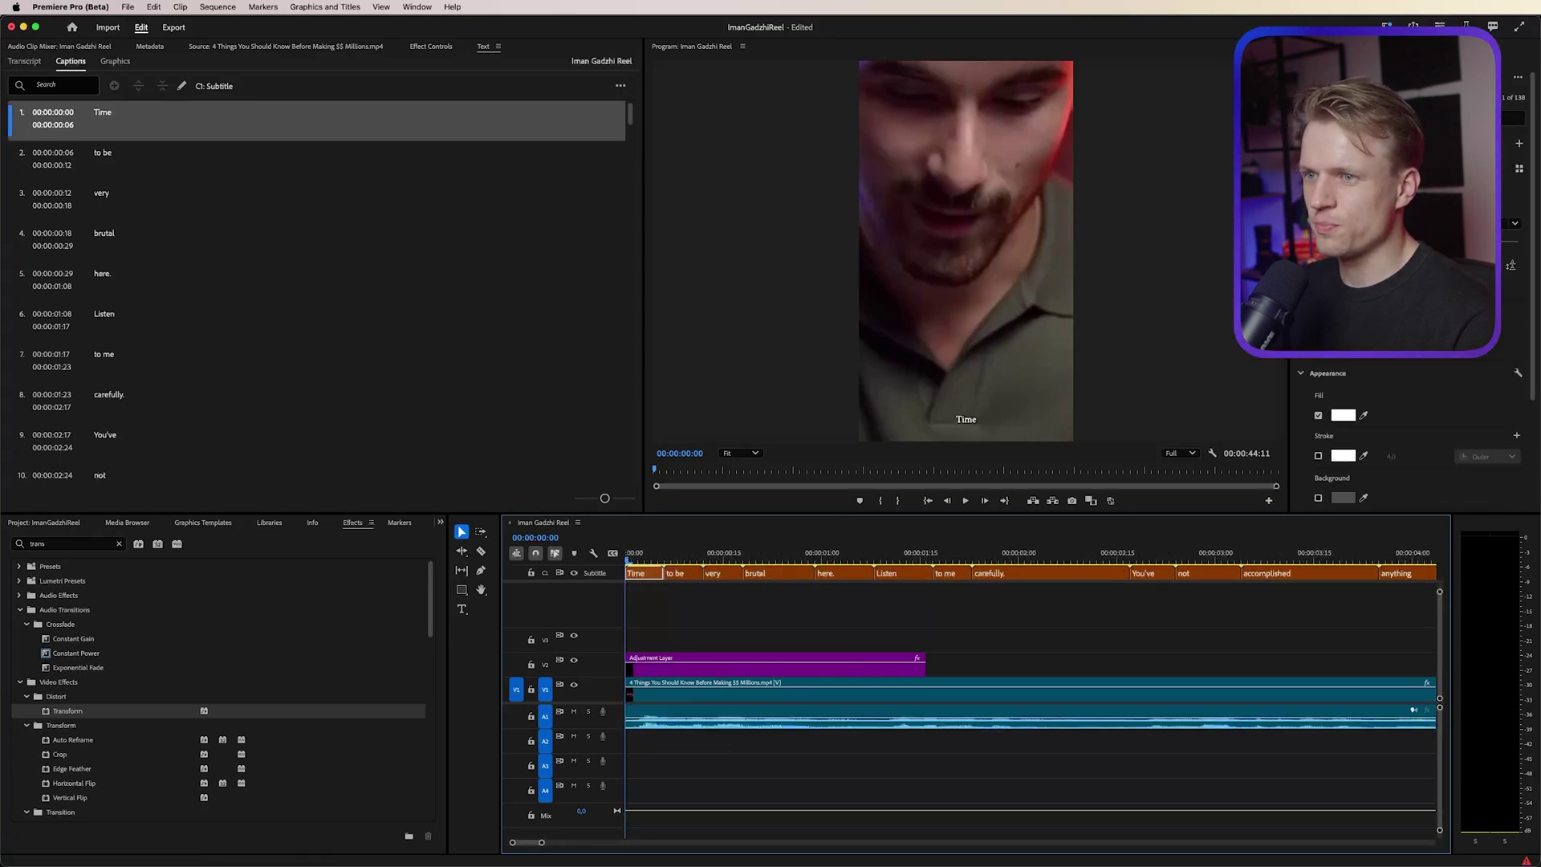
{"action": "left_click", "coordinate": [417, 6]}
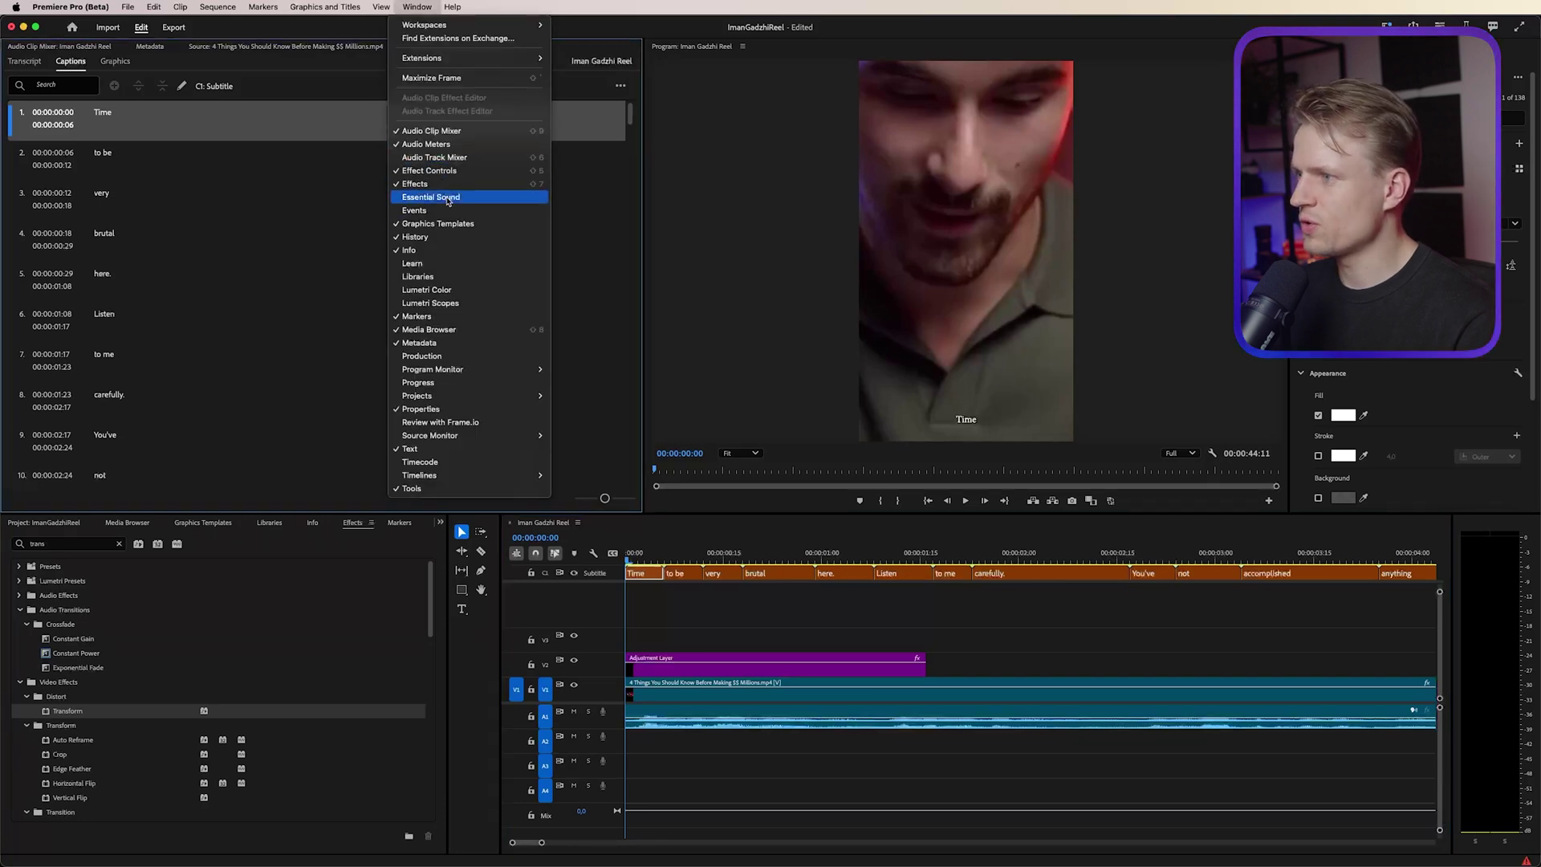
{"action": "key", "text": "Escape"}
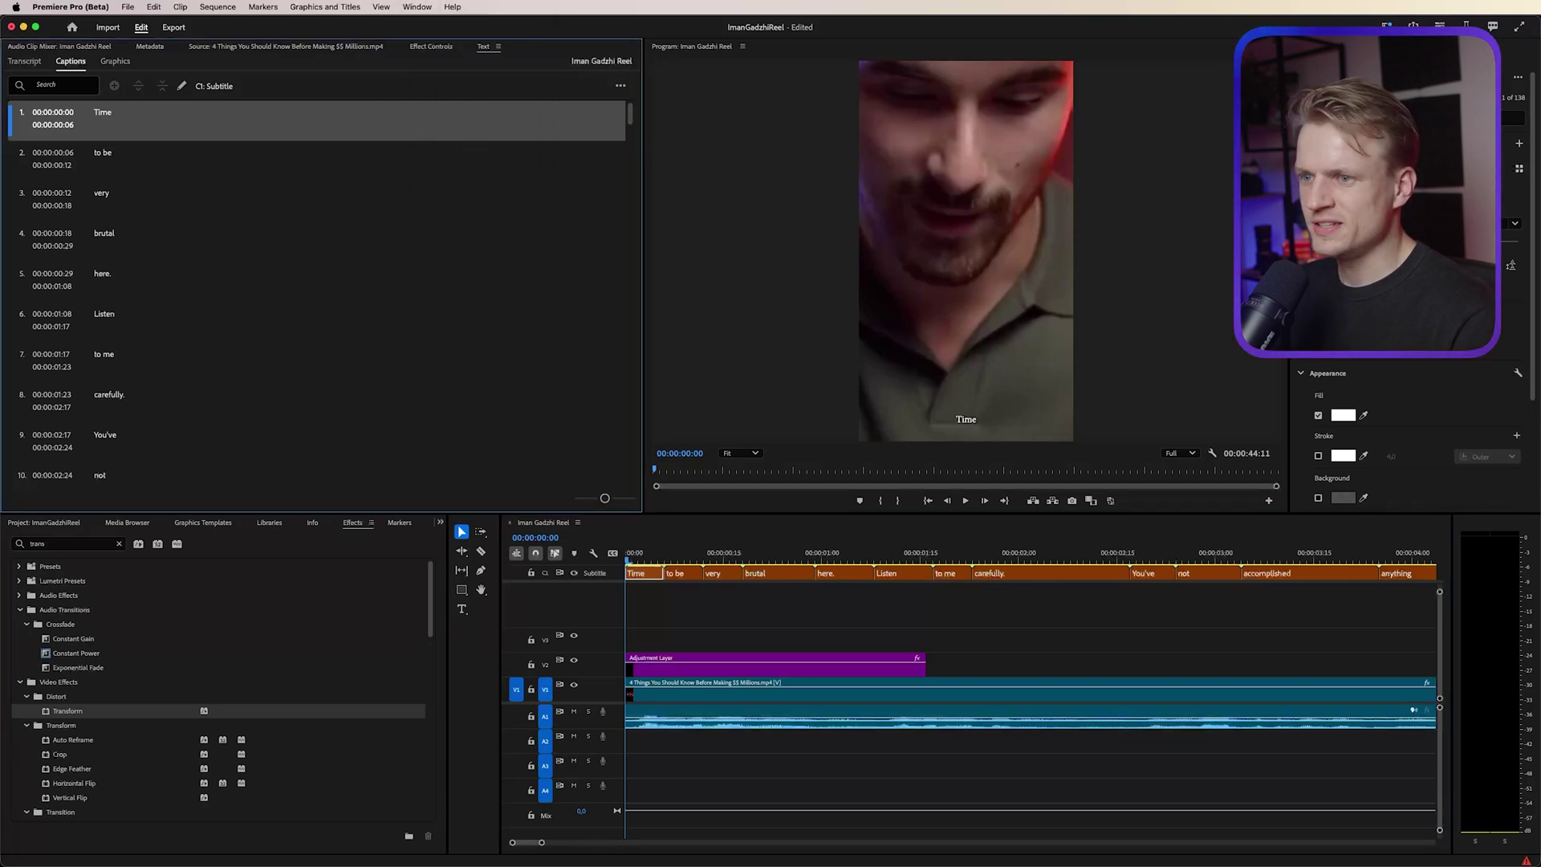
{"action": "left_click", "coordinate": [1379, 334]}
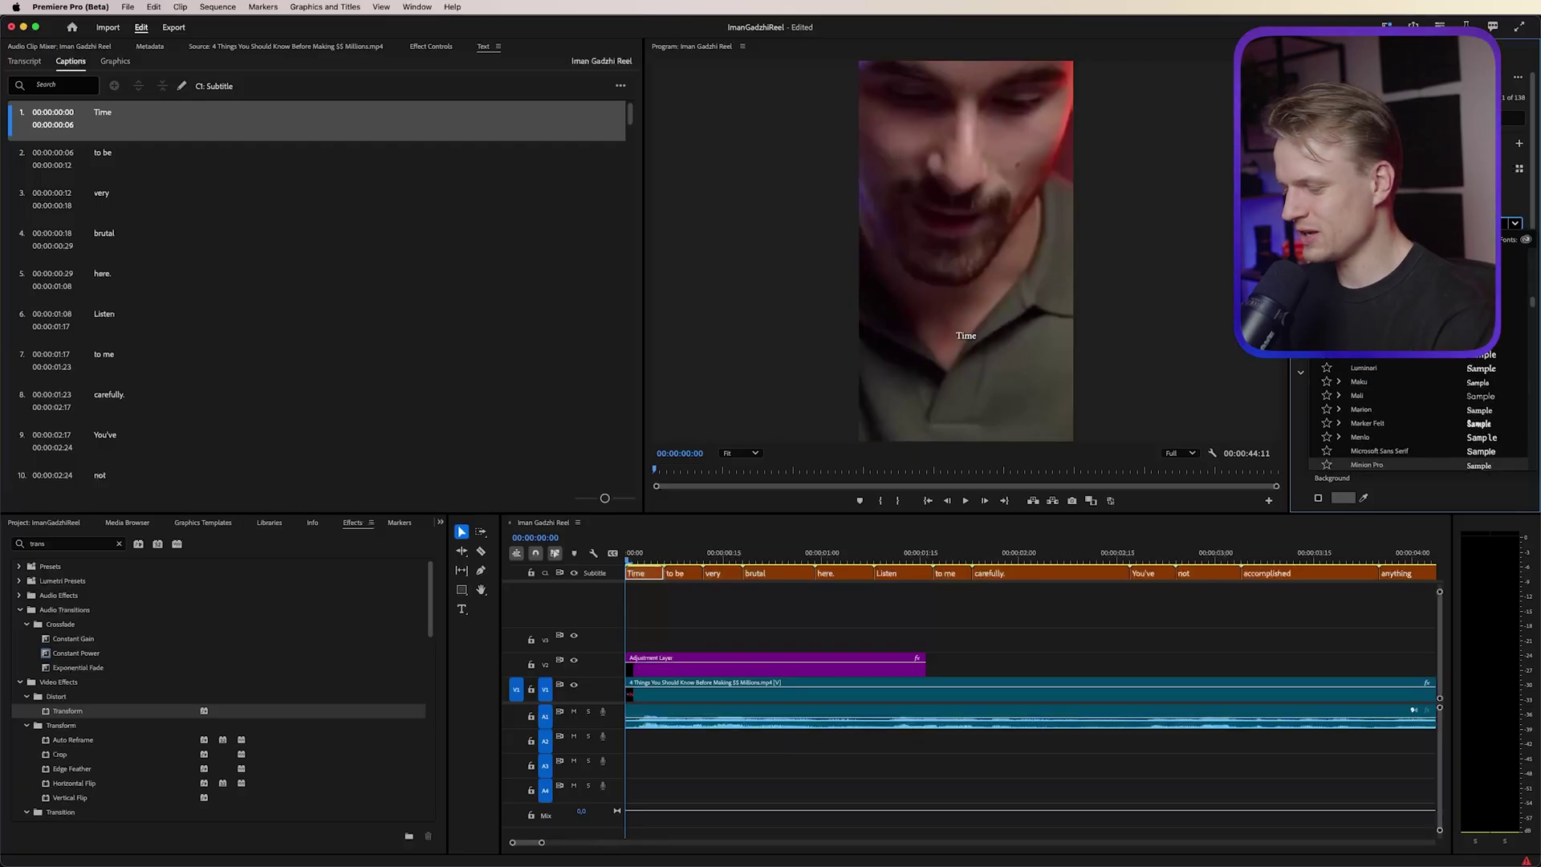
{"action": "type", "text": "mont"}
{"action": "key", "text": "Return"}
{"action": "scroll", "coordinate": [1525, 440], "scroll_direction": "down", "scroll_amount": 5}
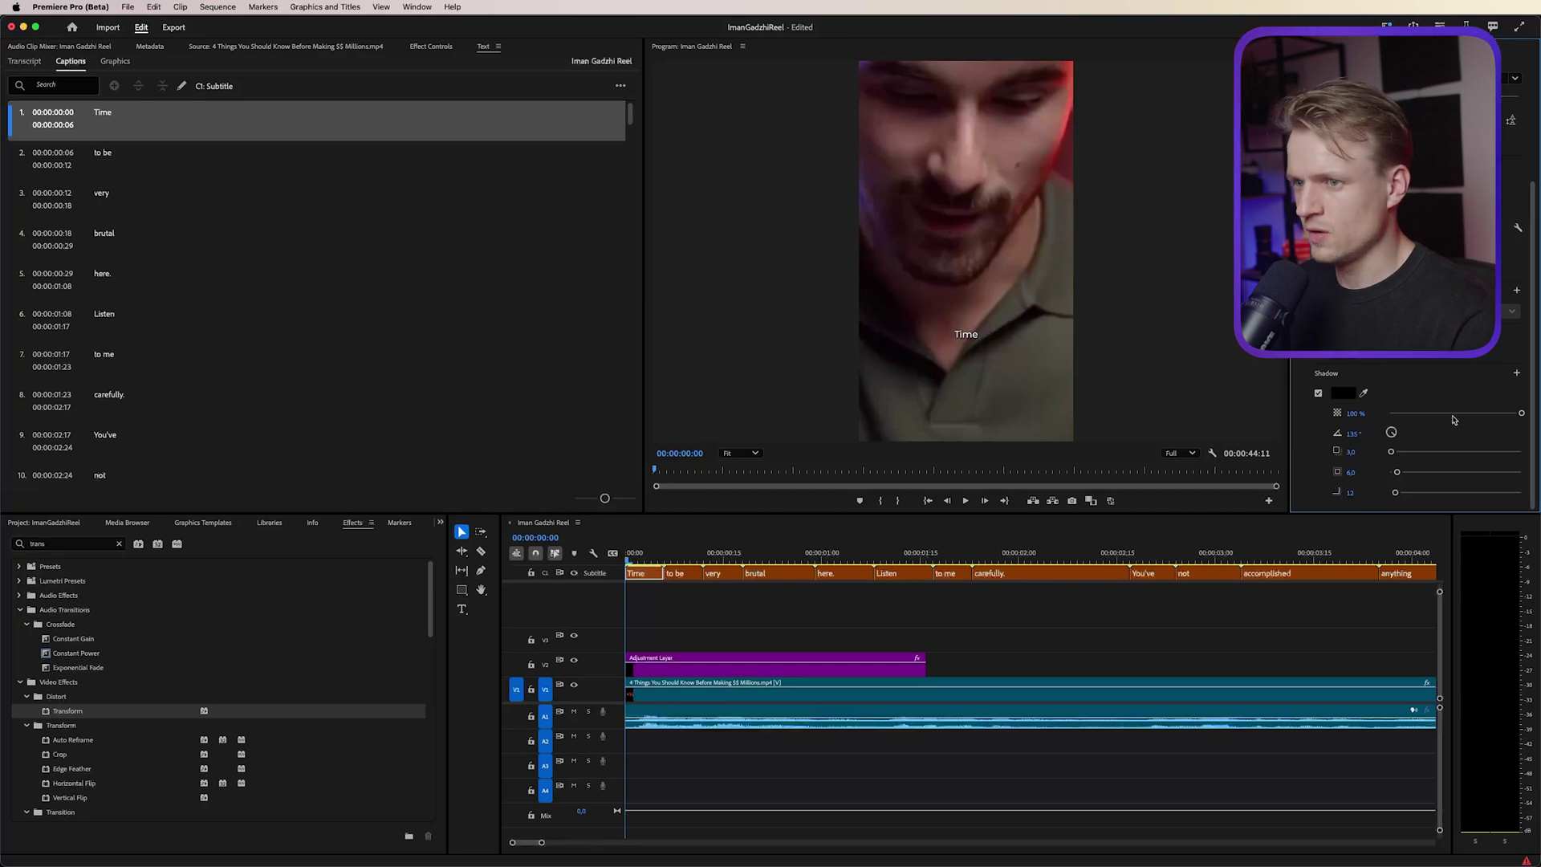
- Save the first caption's look as a new text style named "Iman Captions" in the project
{"action": "mouse_move", "coordinate": [630, 561]}
{"action": "left_mouse_down"}
{"action": "mouse_move", "coordinate": [687, 562]}
{"action": "mouse_move", "coordinate": [638, 561]}
{"action": "left_mouse_up"}
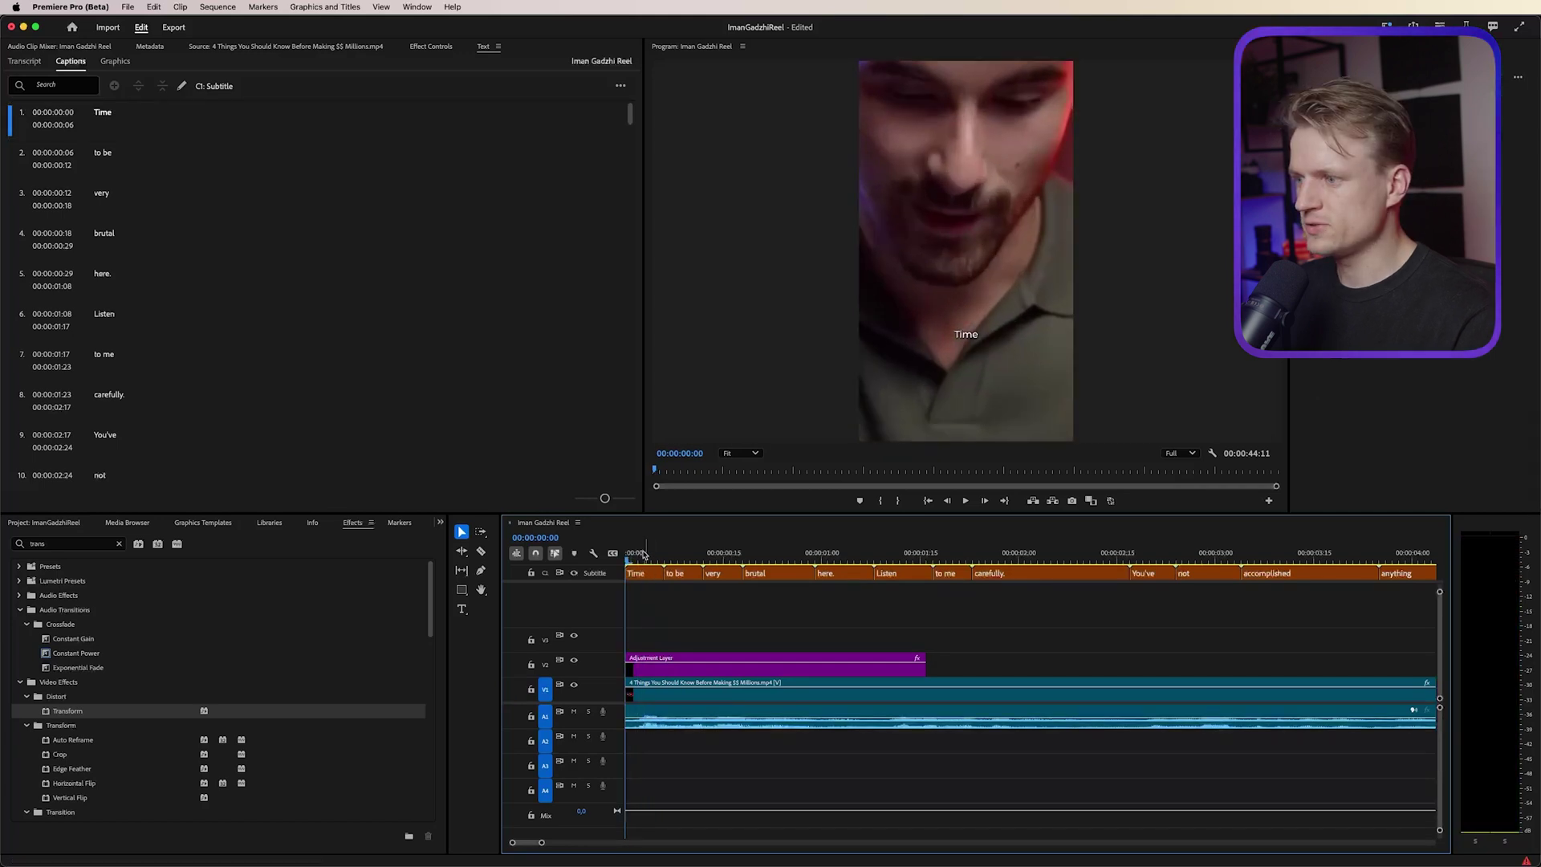
{"action": "left_click", "coordinate": [645, 560]}
{"action": "left_click", "coordinate": [645, 573]}
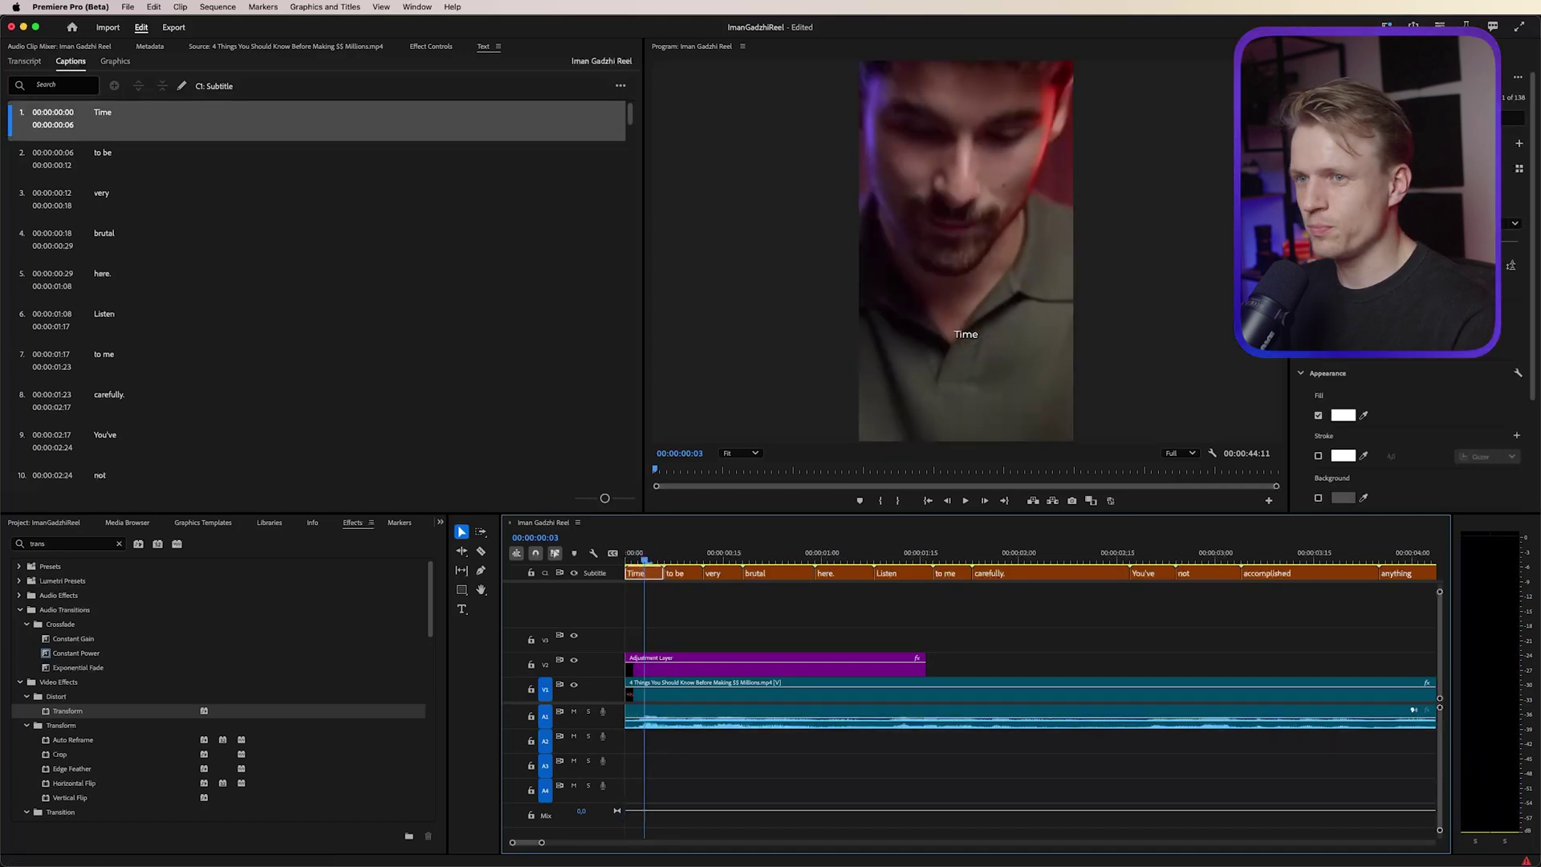
{"action": "left_click", "coordinate": [1519, 146]}
{"action": "left_click", "coordinate": [1528, 163]}
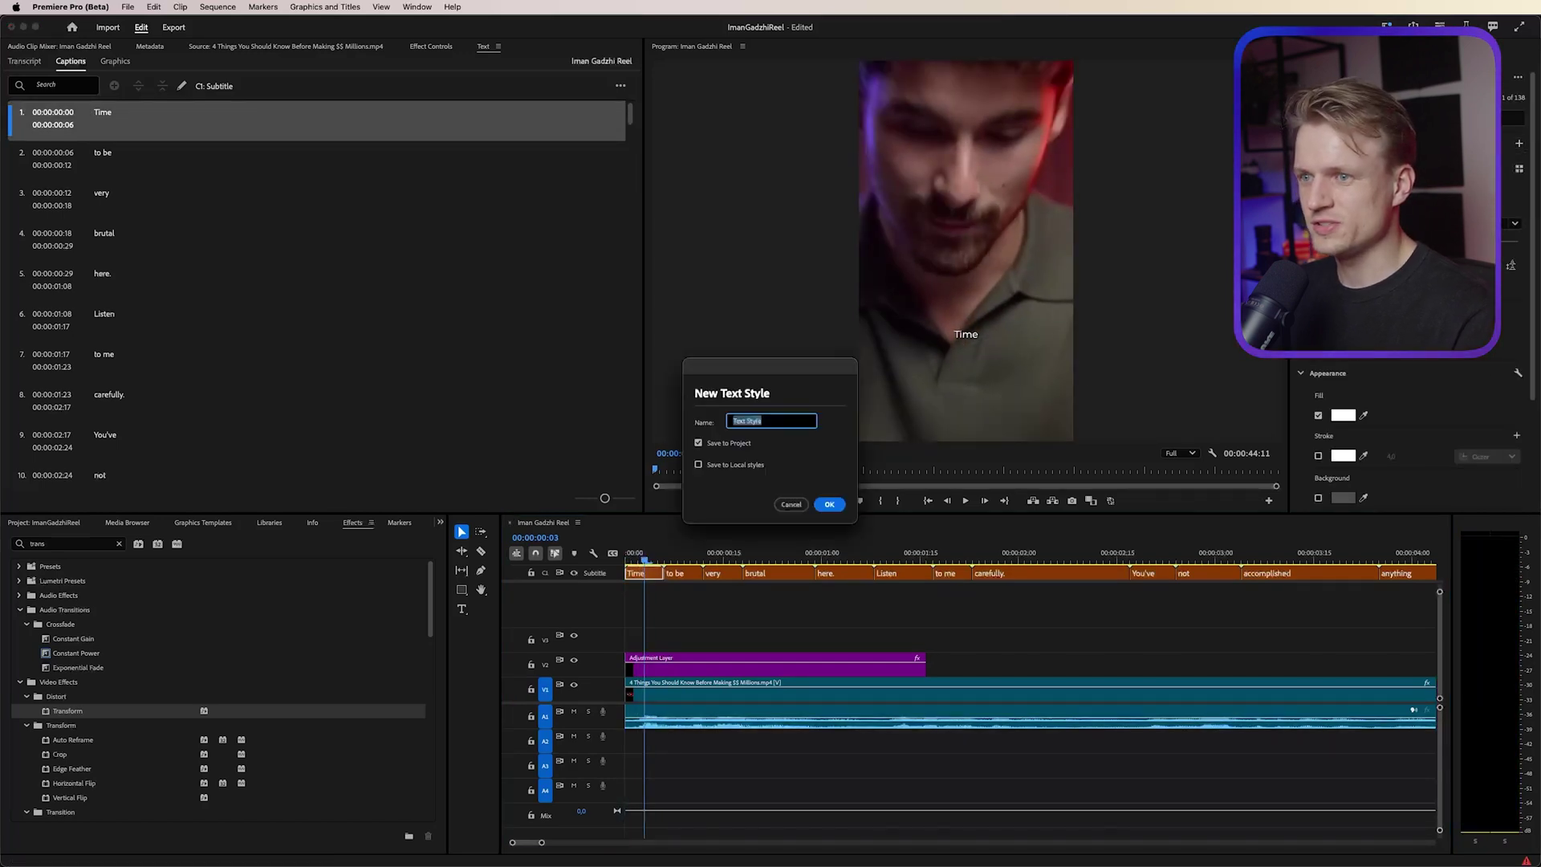
{"action": "key", "text": "BackSpace"}
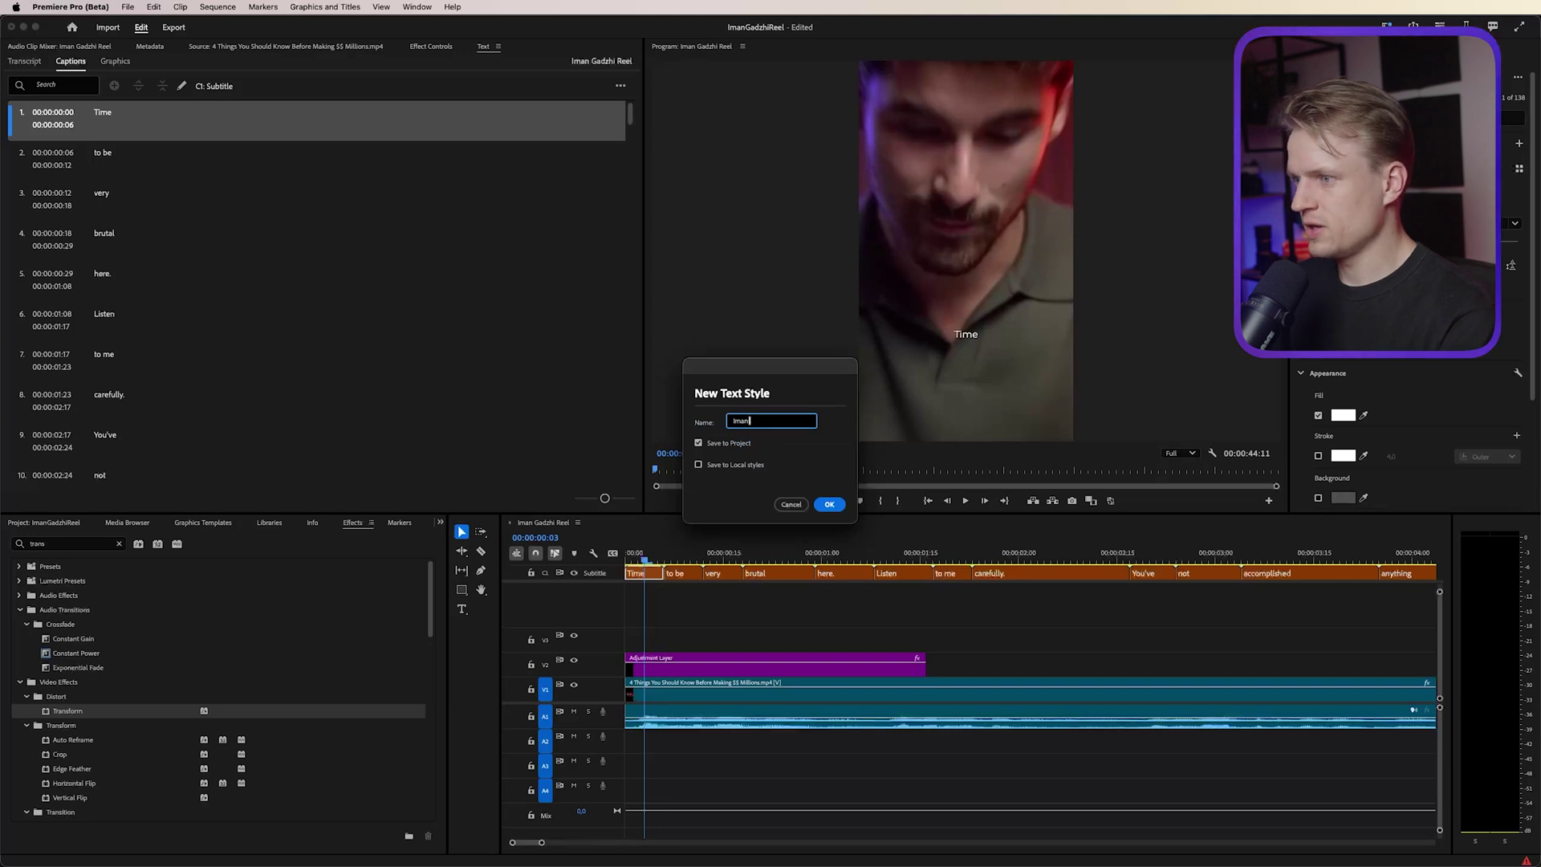
{"action": "type", "text": "Iman Captions"}
{"action": "key", "text": "Return"}
- Play back the first captions and examine the phrase running from "You've" to "yet." on the caption track
{"action": "left_click_drag", "start_coordinate": [629, 552], "coordinate": [699, 544]}
{"action": "key", "text": "space"}
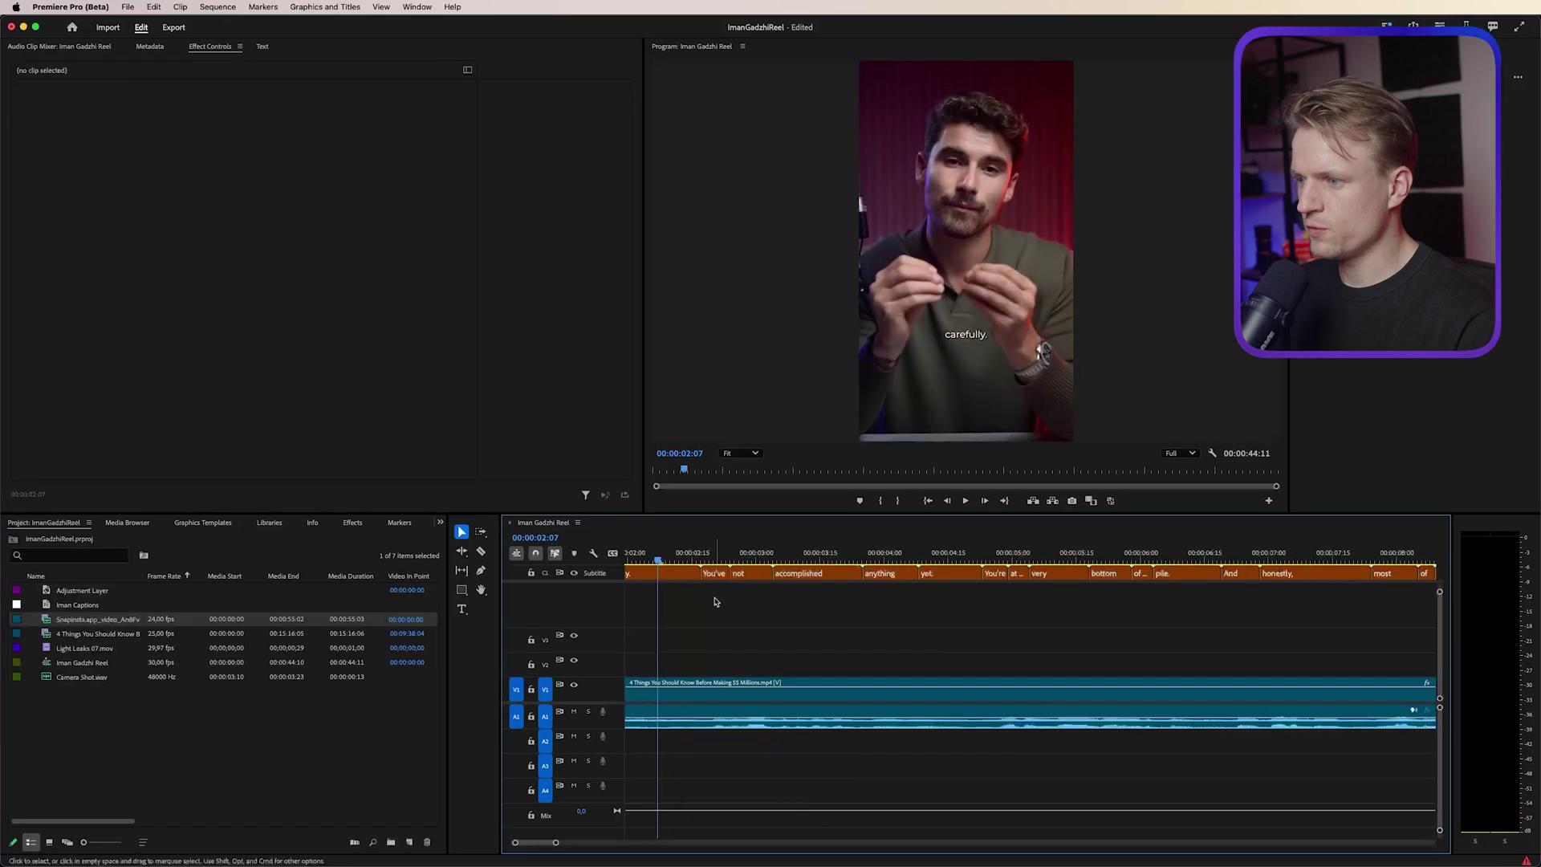
{"action": "left_click_drag", "start_coordinate": [716, 601], "coordinate": [952, 577]}
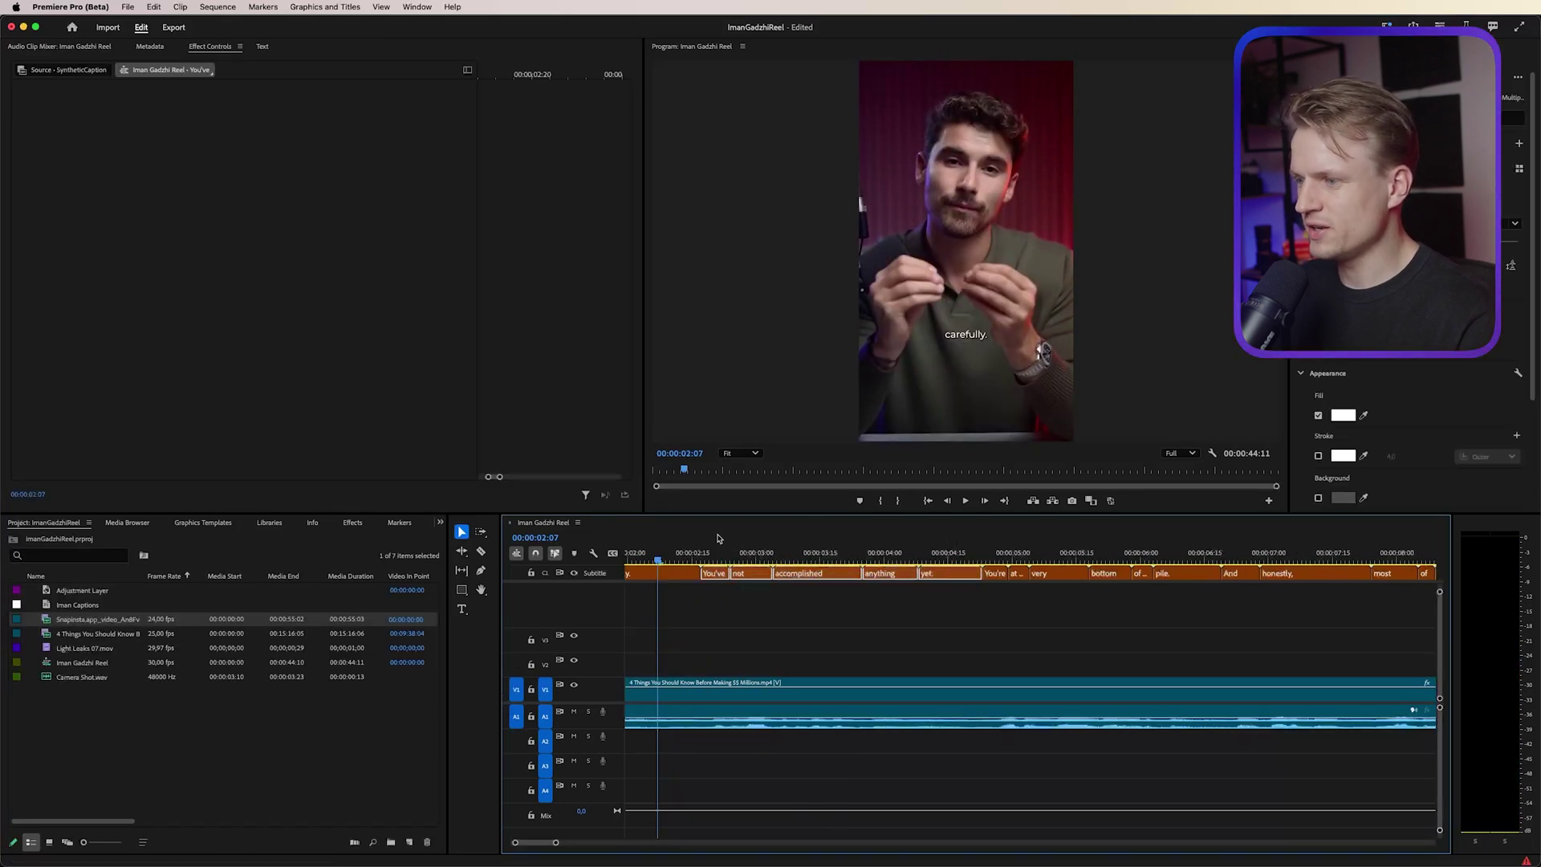
{"action": "left_click", "coordinate": [685, 556]}
{"action": "left_click", "coordinate": [718, 610]}
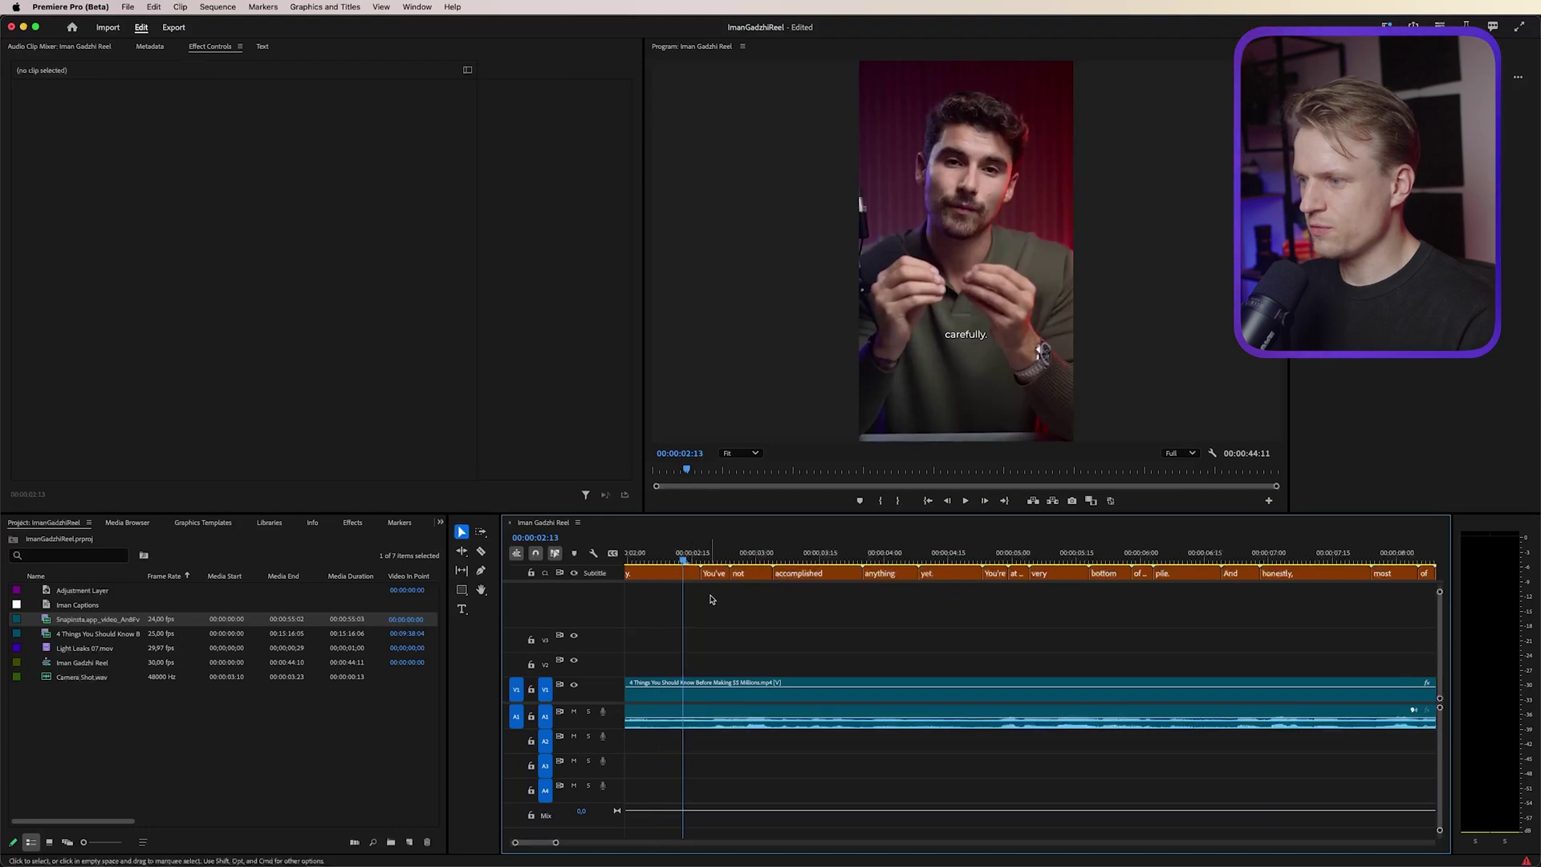
{"action": "left_click_drag", "start_coordinate": [714, 578], "coordinate": [955, 551]}
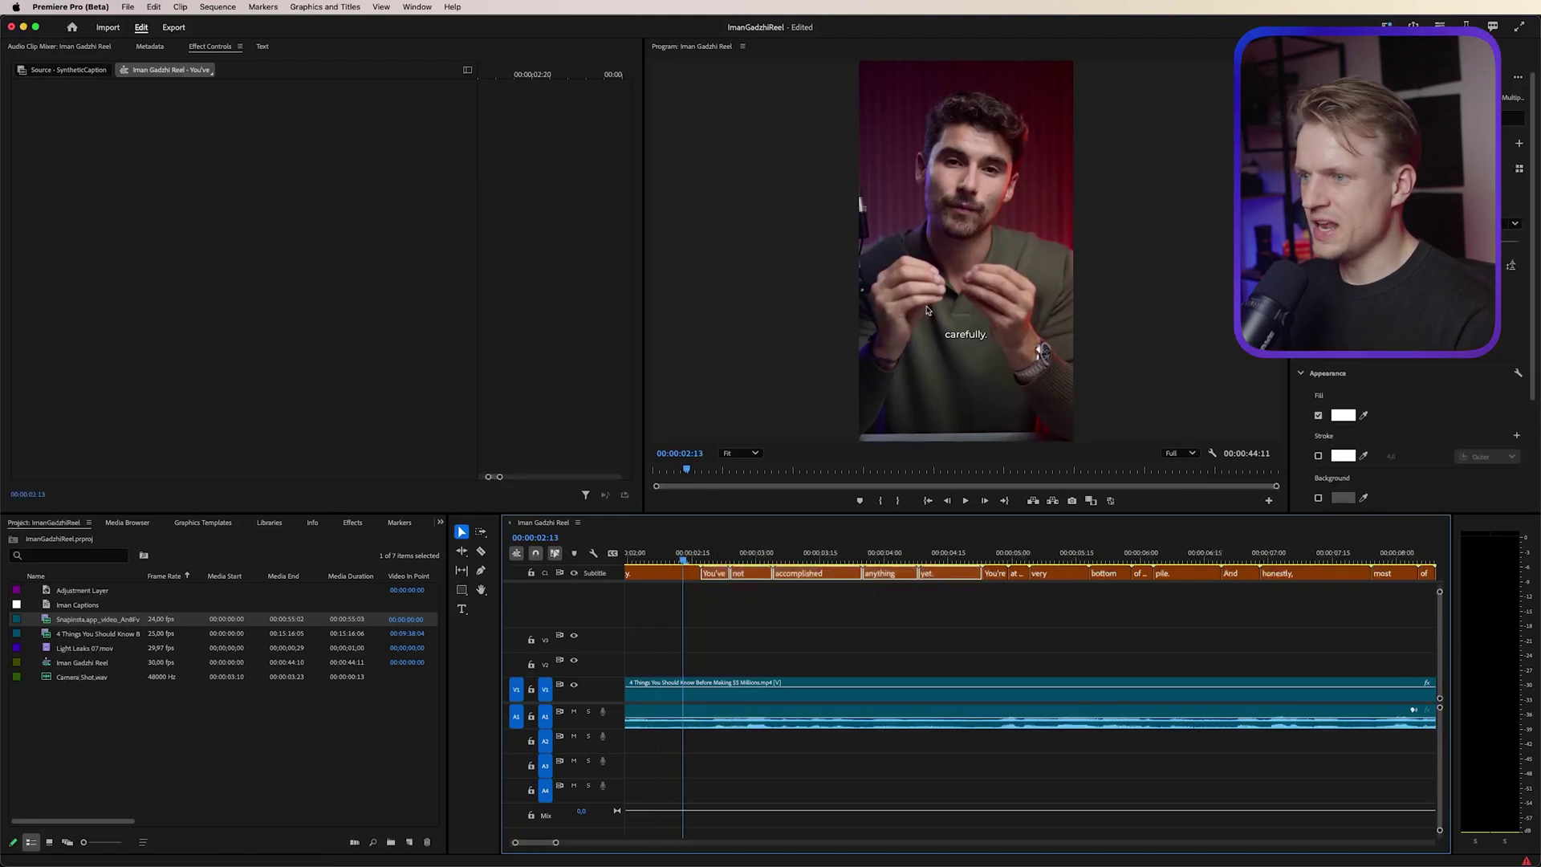
{"action": "left_click", "coordinate": [743, 626]}
- Create a new text style named "Yellow" from the "You've" caption
{"action": "left_click_drag", "start_coordinate": [681, 559], "coordinate": [708, 560]}
{"action": "left_click", "coordinate": [715, 573]}
{"action": "left_click", "coordinate": [1518, 145]}
{"action": "left_click", "coordinate": [1523, 166]}
{"action": "type", "text": "Yellow"}
{"action": "key", "text": "Return"}
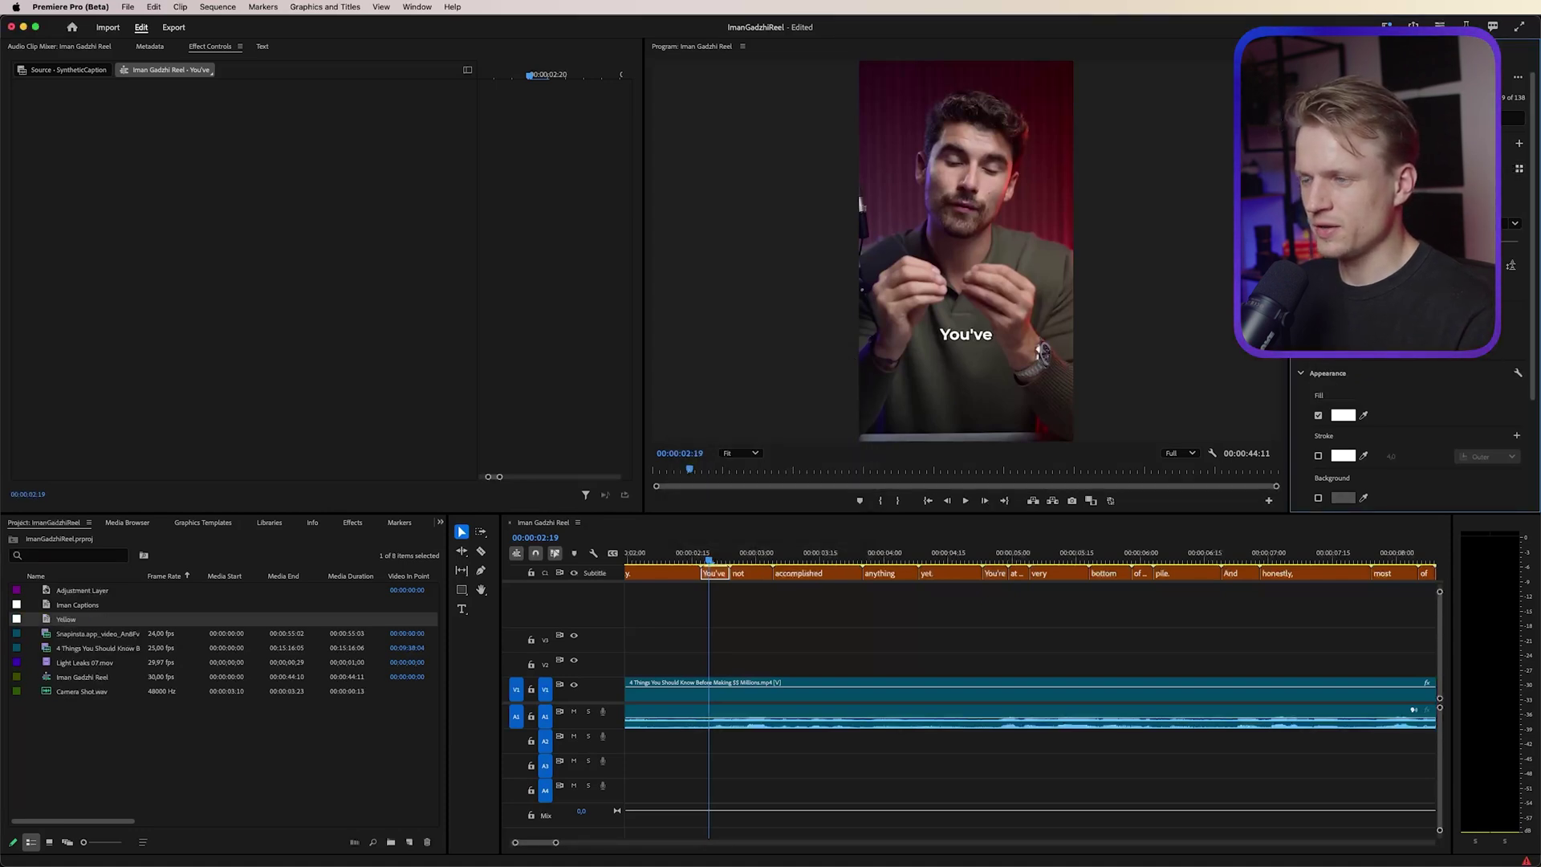
- Change the "You've" caption's fill to bright yellow and set its text to all caps
{"action": "left_click", "coordinate": [1342, 415]}
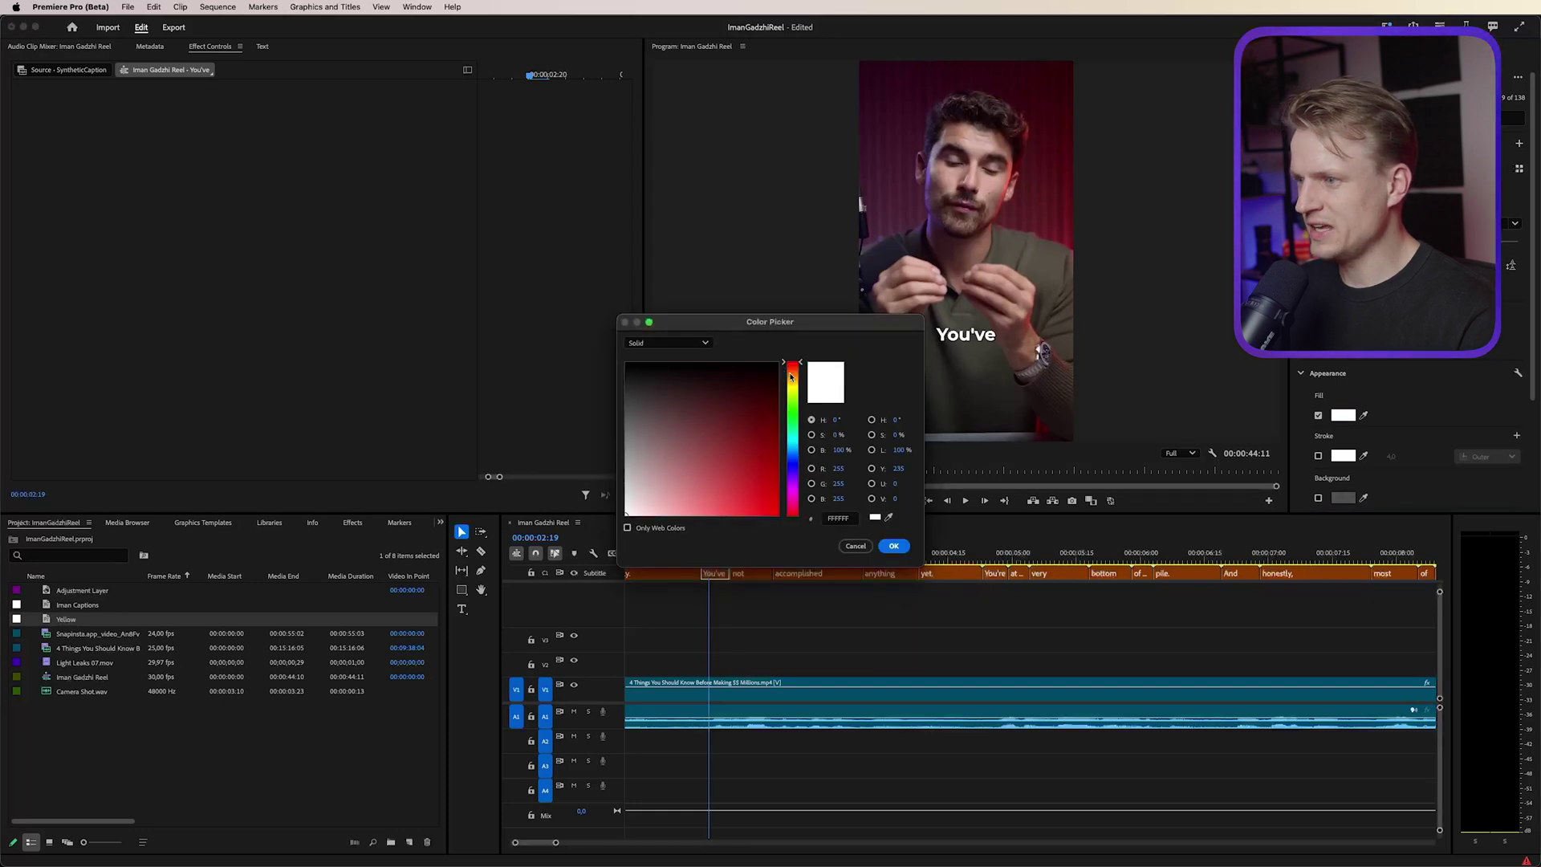
{"action": "left_click_drag", "start_coordinate": [791, 377], "coordinate": [792, 386]}
{"action": "left_click_drag", "start_coordinate": [724, 422], "coordinate": [726, 424]}
{"action": "left_click_drag", "start_coordinate": [726, 423], "coordinate": [749, 497]}
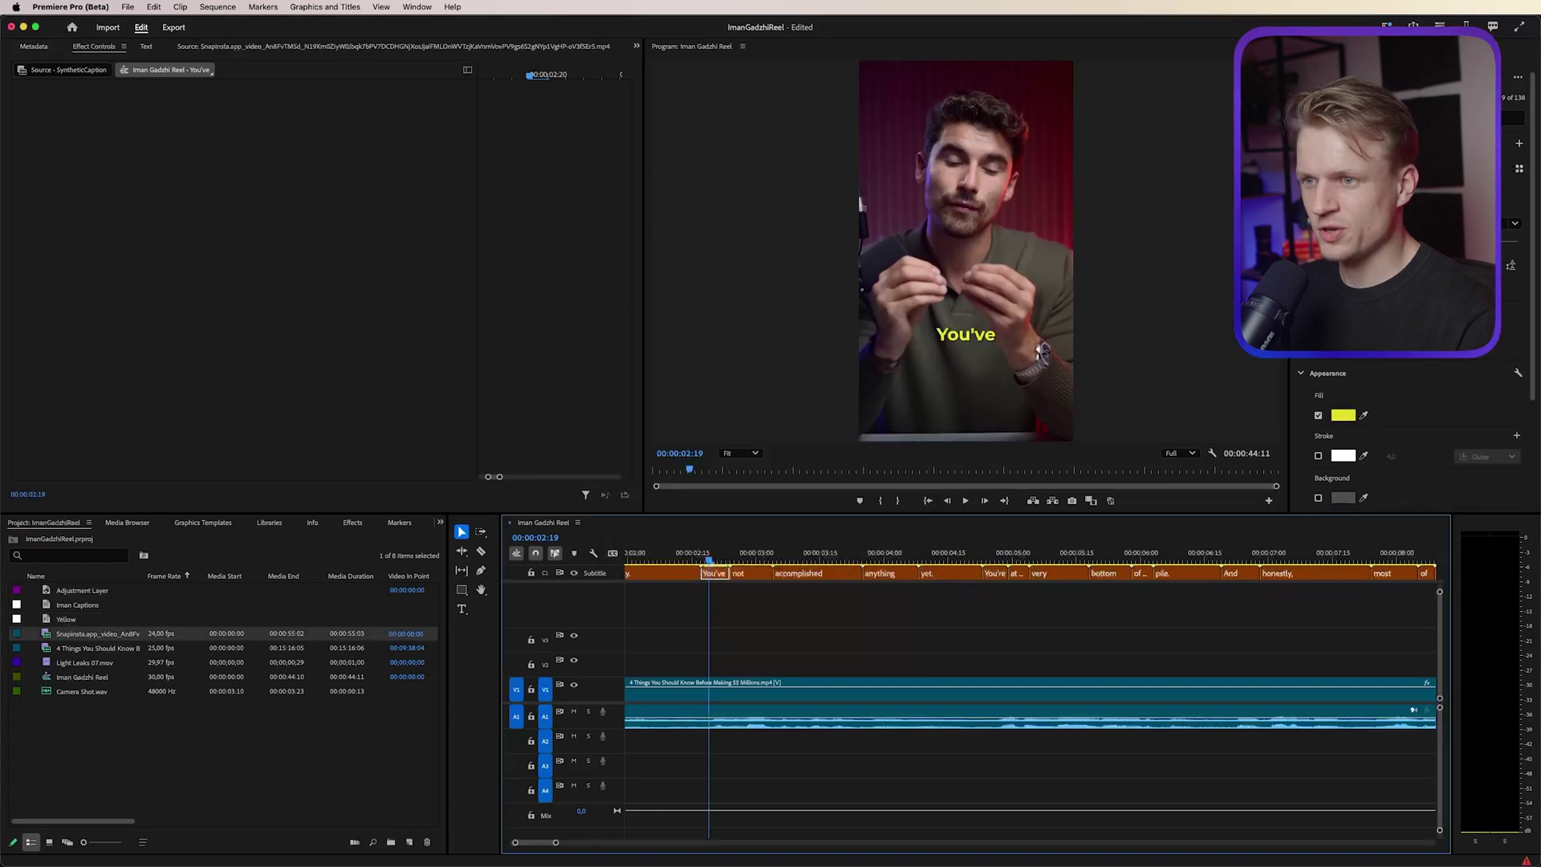
{"action": "left_click", "coordinate": [1363, 310]}
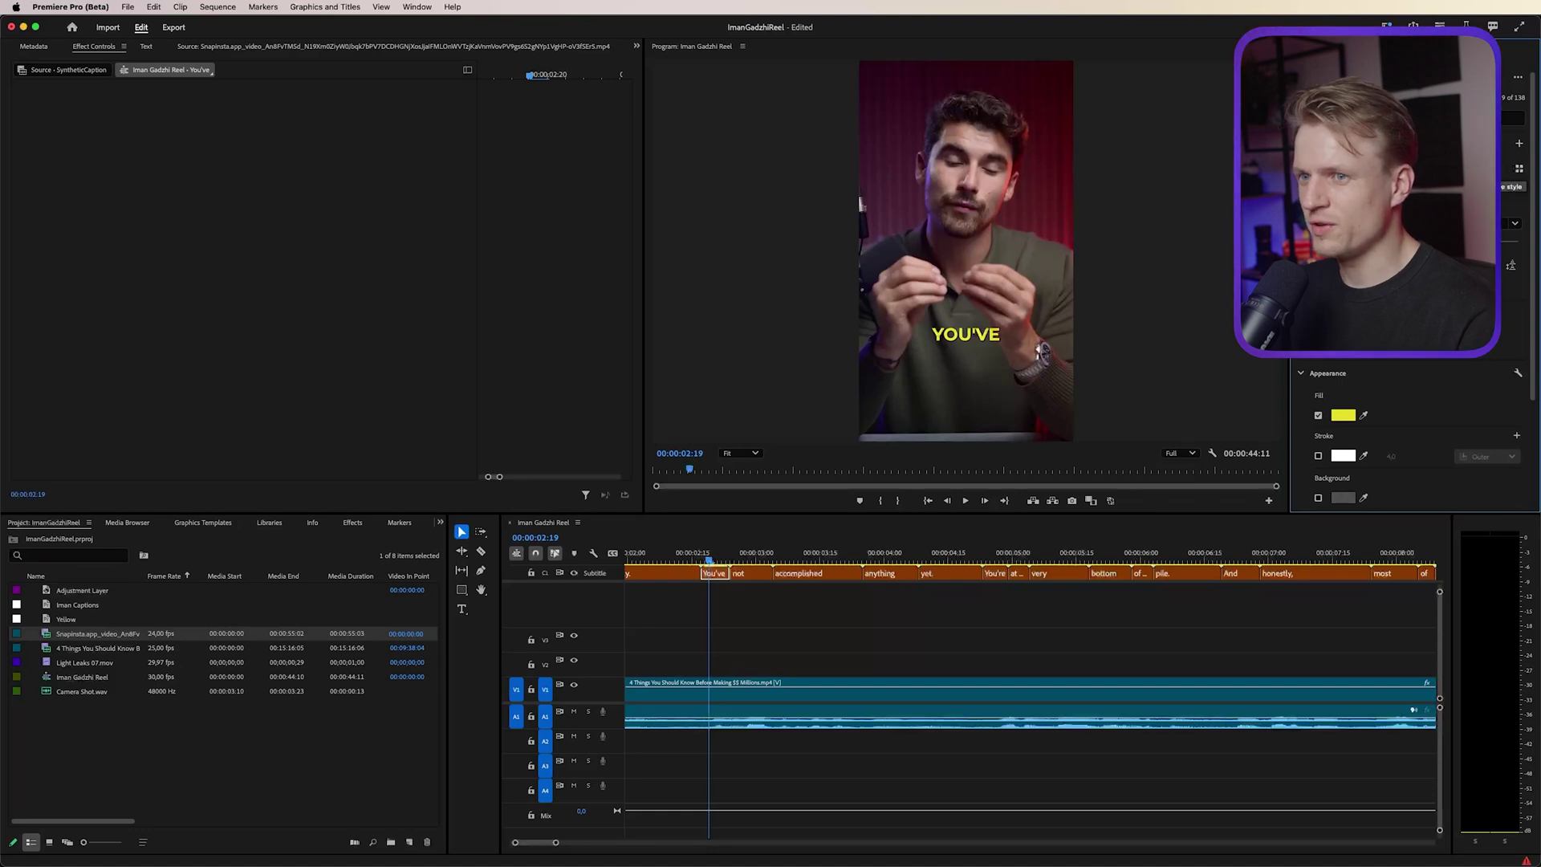
- Redefine the Yellow text style with the caption's new fill and capitalization
{"action": "left_click", "coordinate": [1495, 169]}
{"action": "left_click", "coordinate": [714, 449]}
{"action": "left_click", "coordinate": [831, 466]}
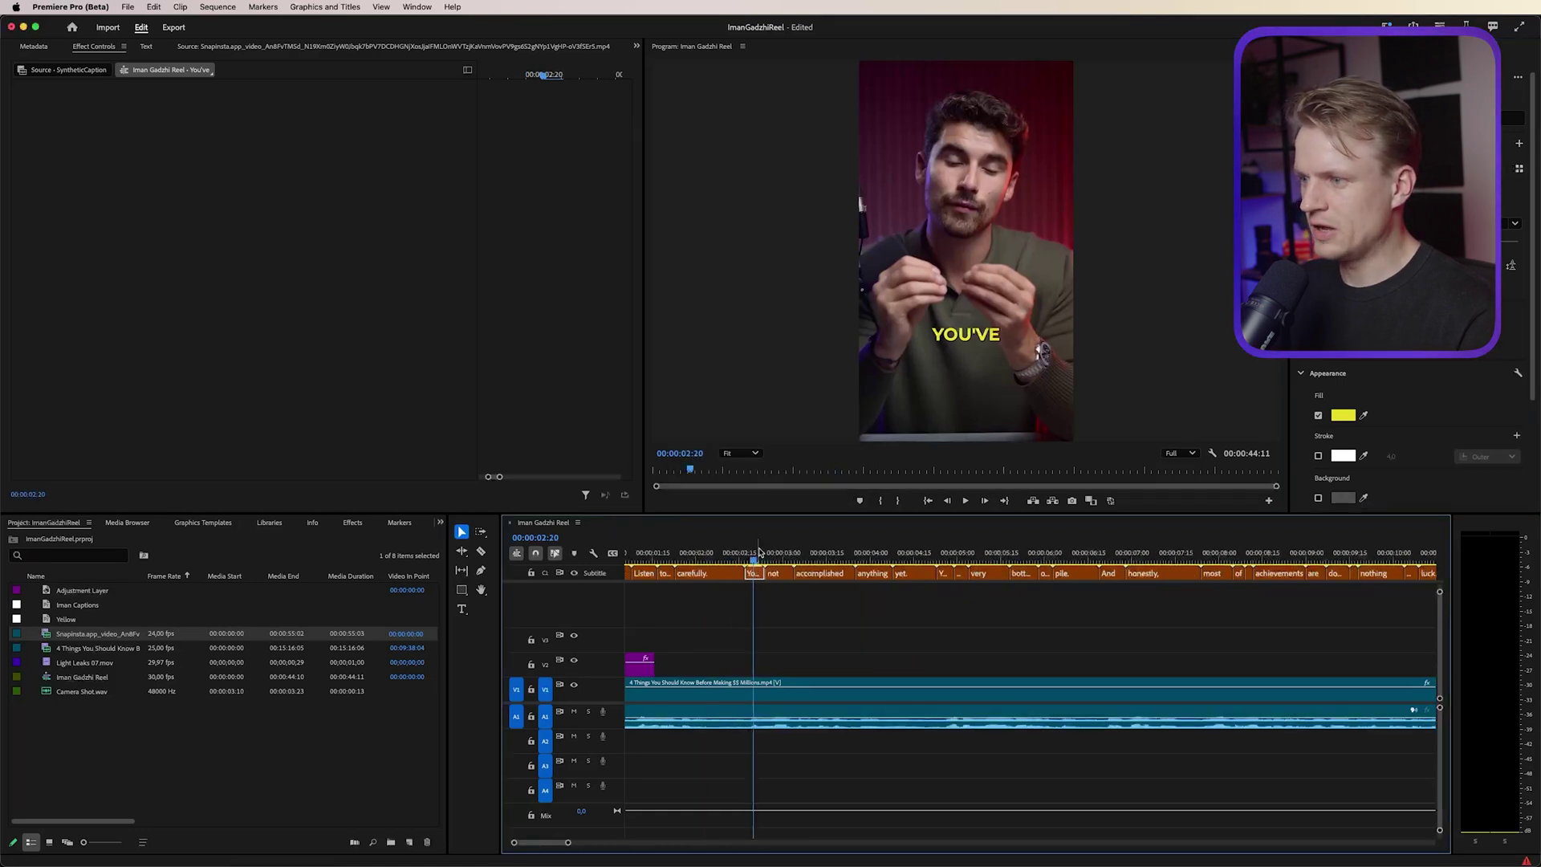
- Upgrade the five captions from "You've" through "yet." to graphics
{"action": "left_click_drag", "start_coordinate": [753, 556], "coordinate": [785, 556]}
{"action": "left_click_drag", "start_coordinate": [906, 554], "coordinate": [748, 565]}
{"action": "key", "text": "equal"}
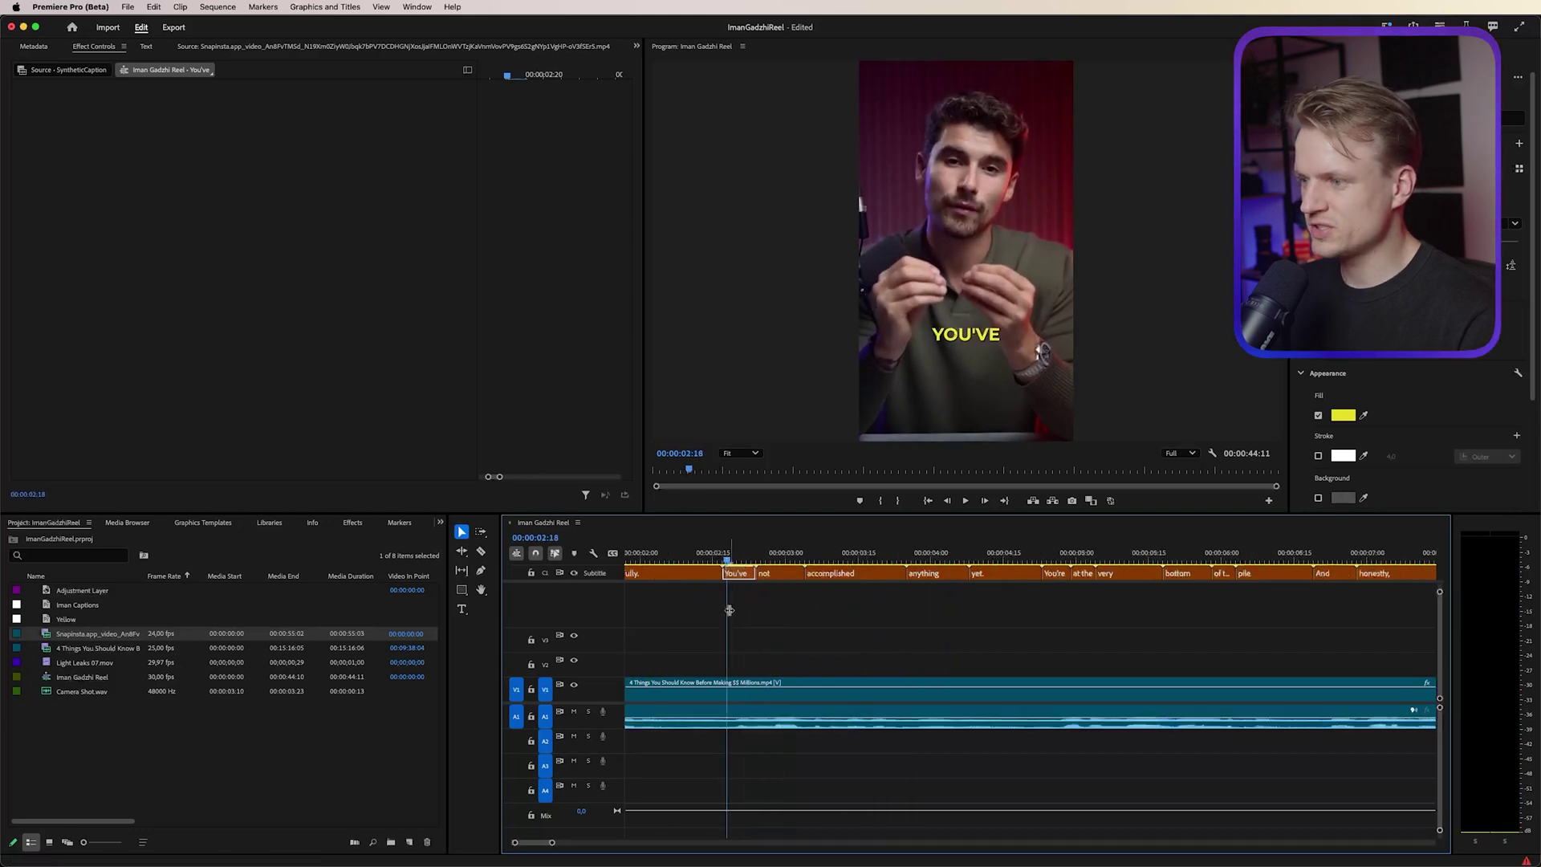
{"action": "left_click_drag", "start_coordinate": [742, 604], "coordinate": [999, 568]}
{"action": "left_click", "coordinate": [313, 6]}
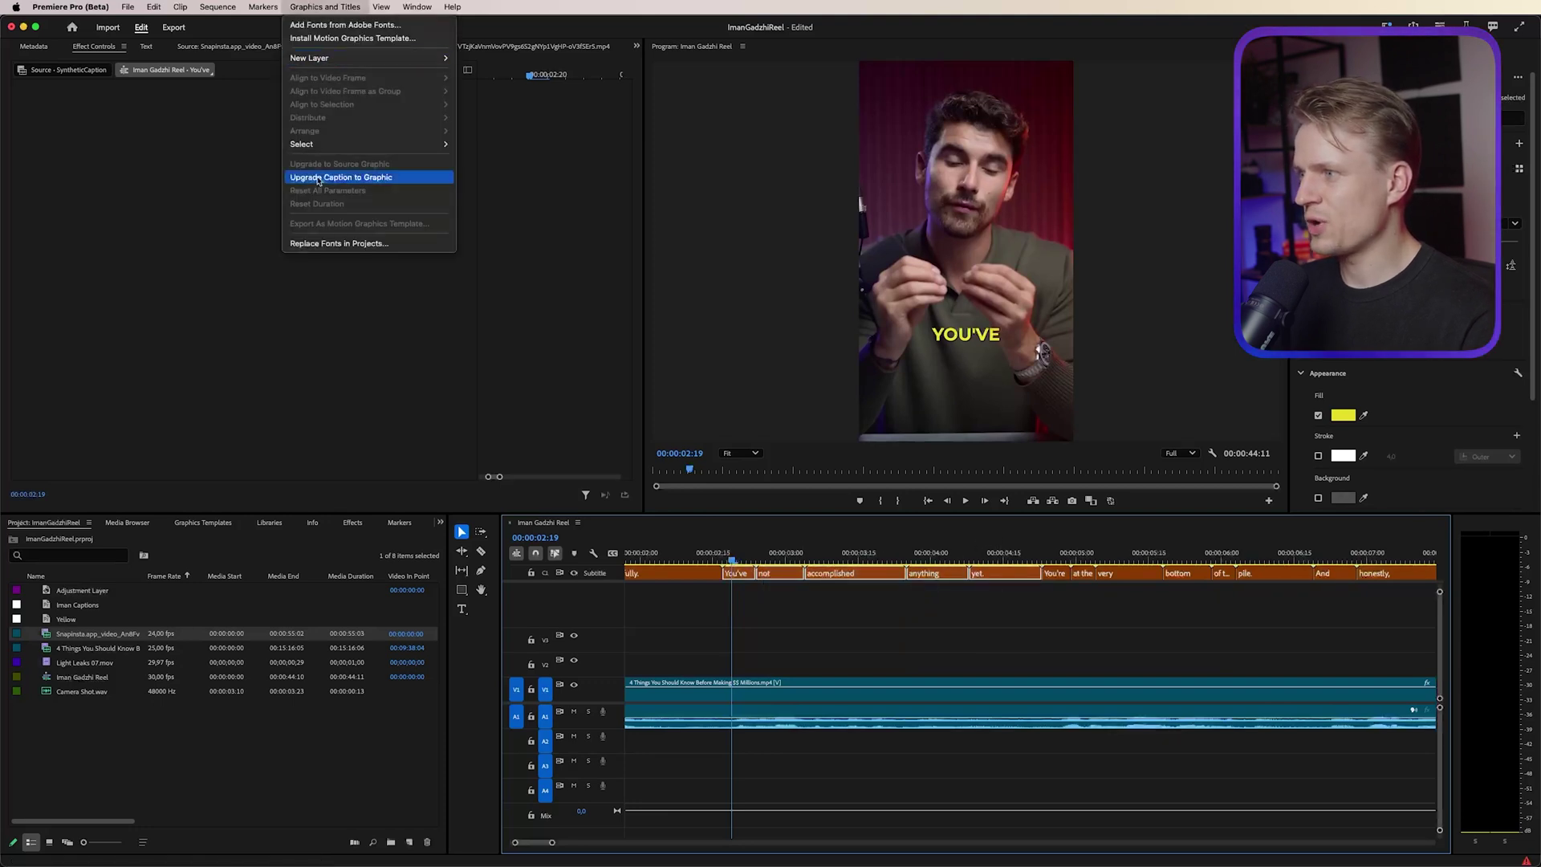
{"action": "left_click", "coordinate": [359, 180]}
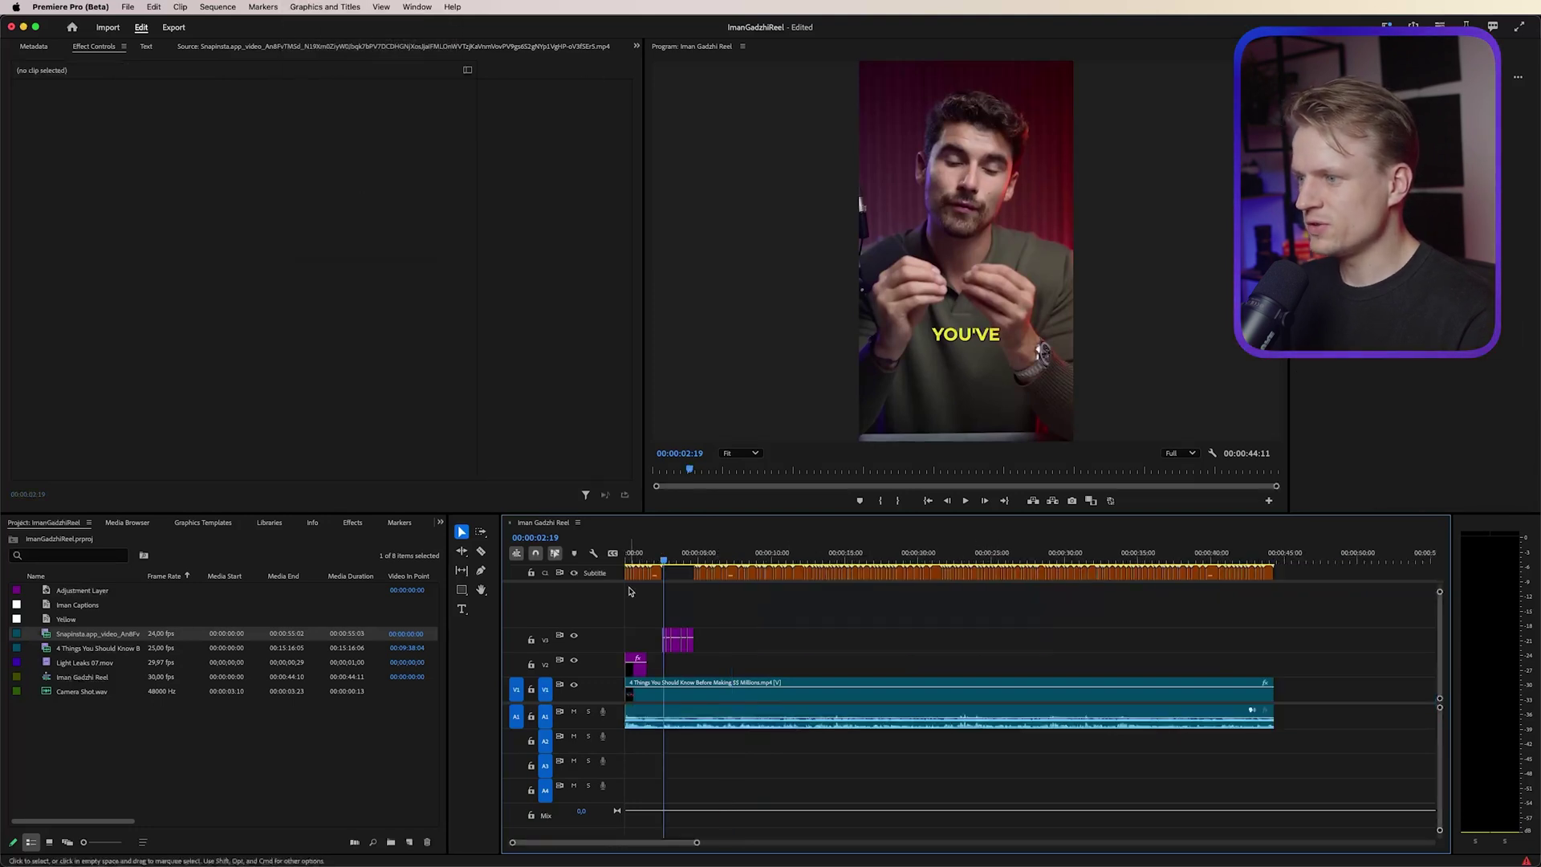
- Try the Yellow text style on the "carefully." caption
{"action": "left_click", "coordinate": [655, 570]}
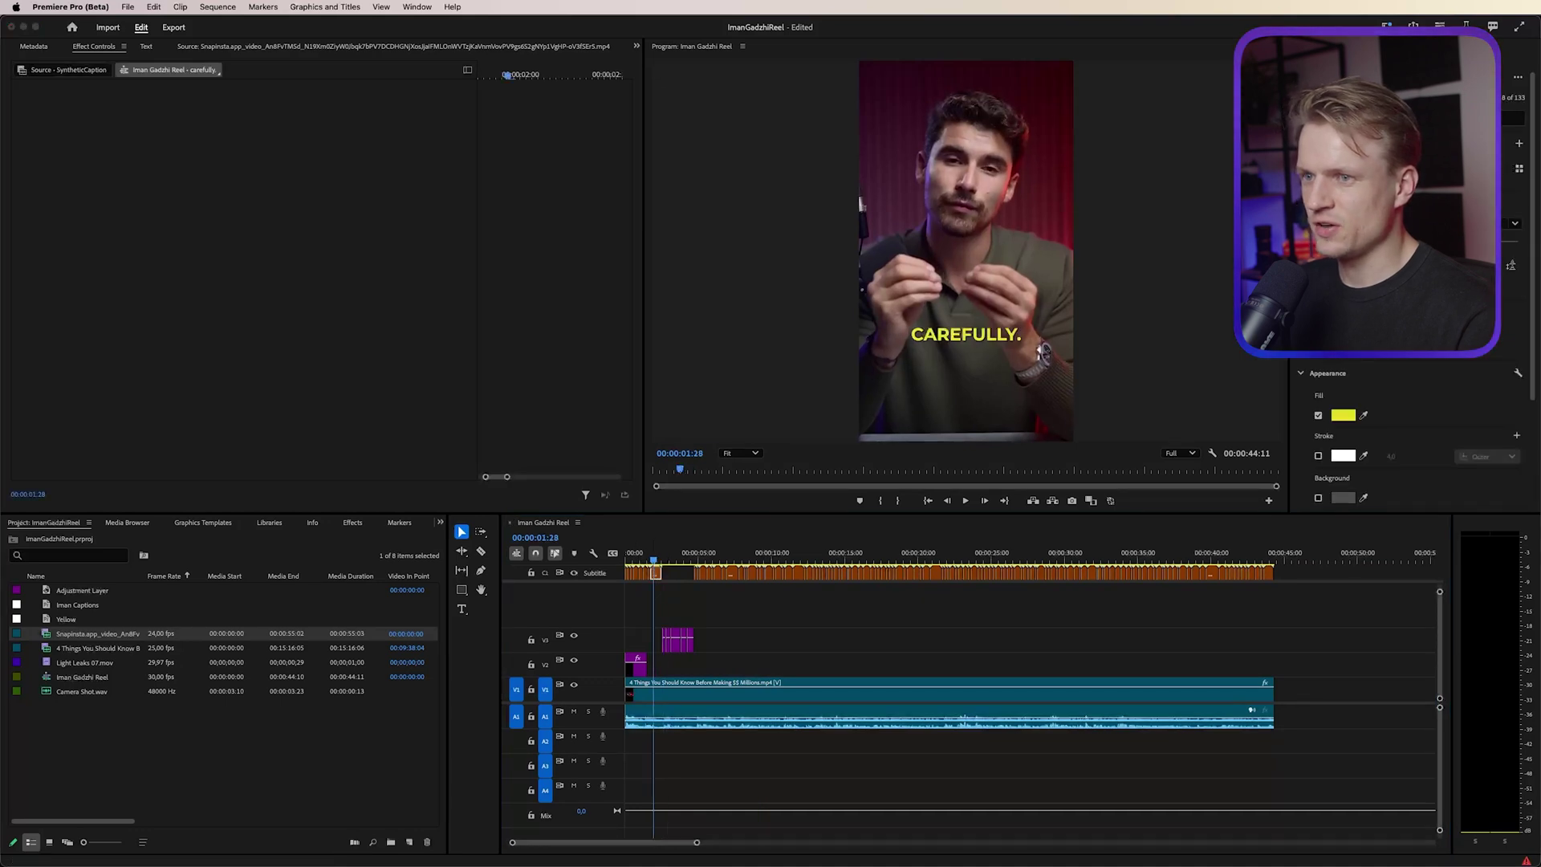
{"action": "left_click", "coordinate": [654, 551]}
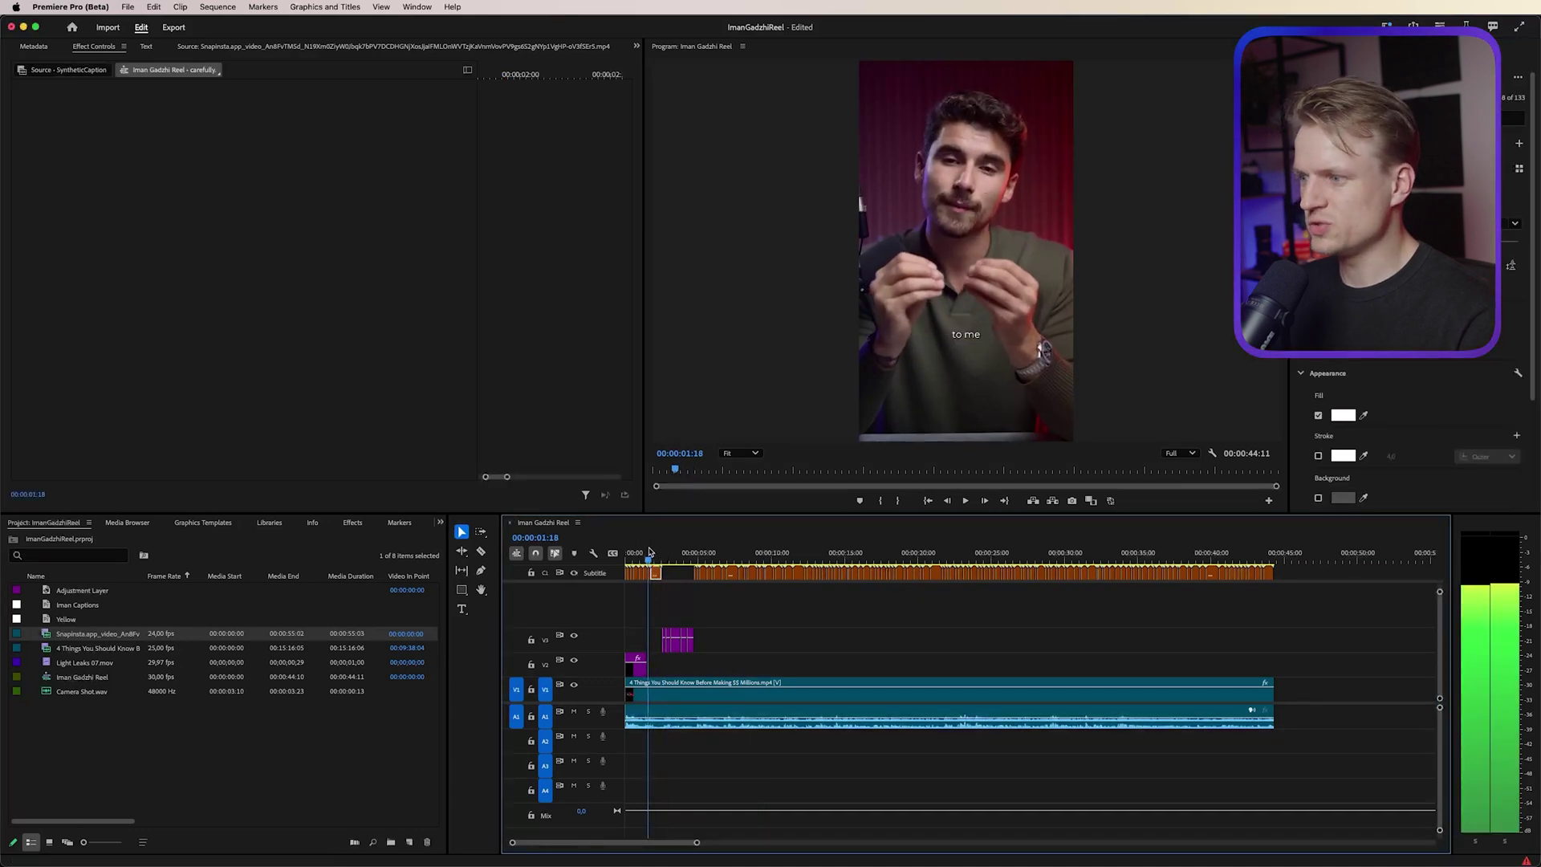
{"action": "key", "text": "space"}
{"action": "scroll", "coordinate": [655, 552], "scroll_direction": "up", "scroll_amount": 5}
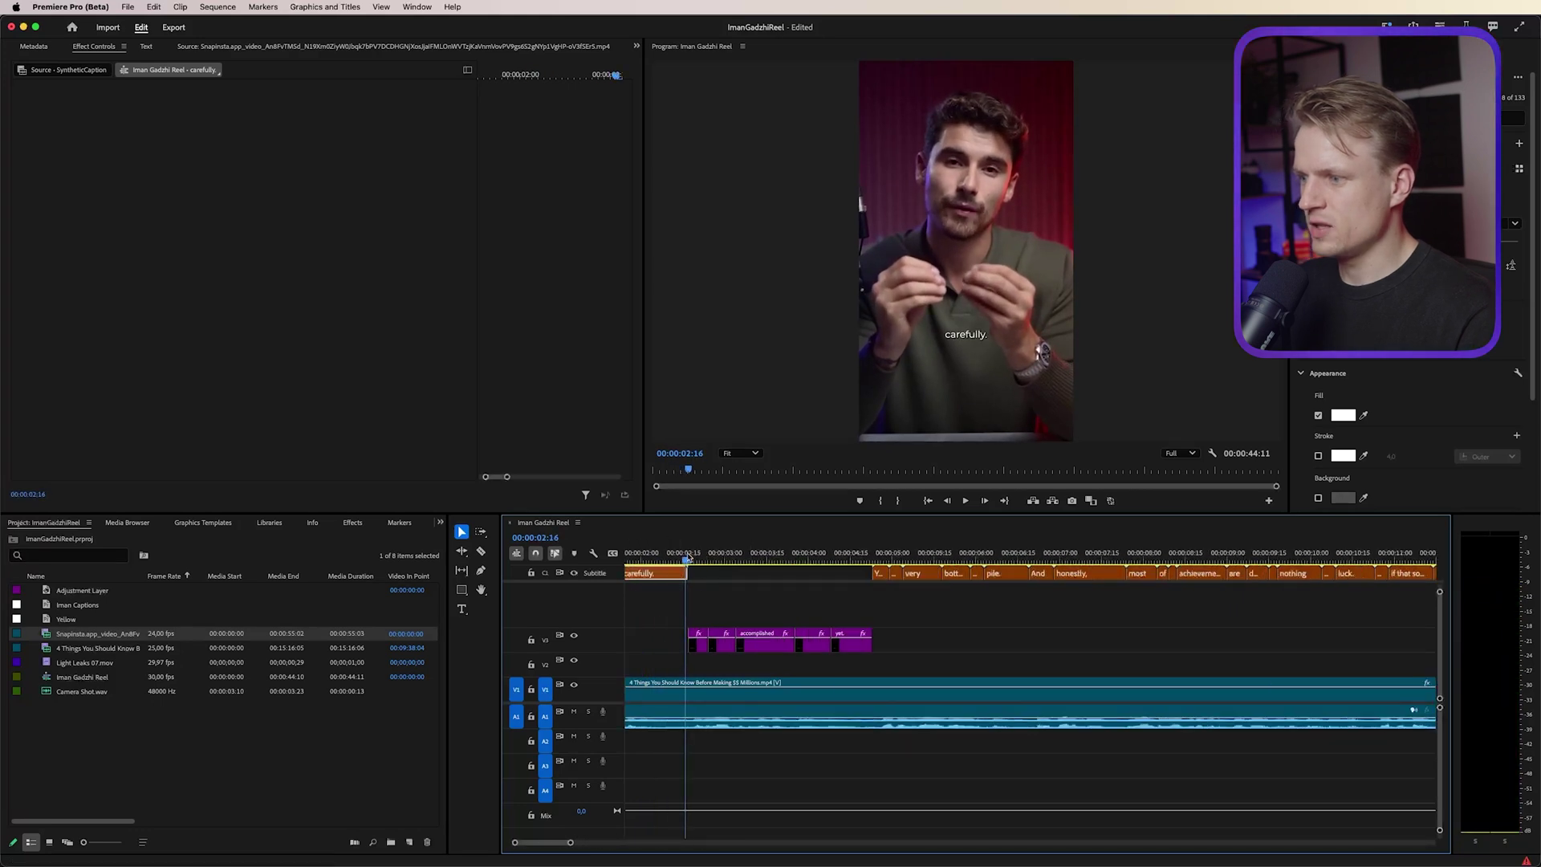
- Stagger the word graphics on ascending video tracks, with "You've" on V2, "not" on V3, "accomplished" on V4, "anything" on V5 and "yet." on V6
{"action": "left_click_drag", "start_coordinate": [698, 555], "coordinate": [732, 555]}
{"action": "scroll", "coordinate": [732, 556], "scroll_direction": "up", "scroll_amount": 2}
{"action": "left_click", "coordinate": [754, 604]}
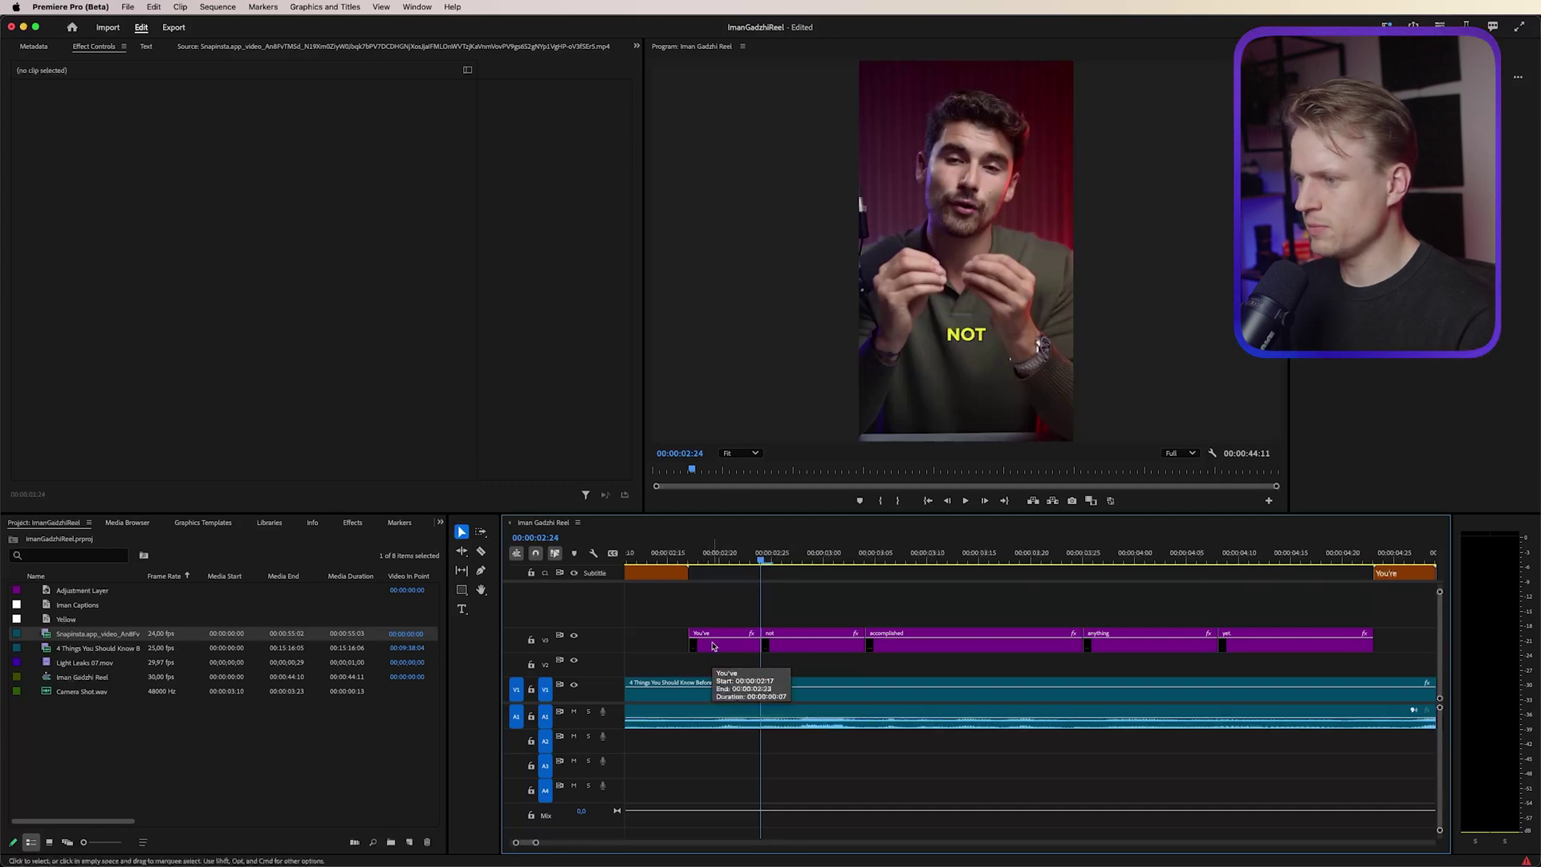
{"action": "left_click_drag", "start_coordinate": [712, 646], "coordinate": [712, 660]}
{"action": "left_click", "coordinate": [811, 645]}
{"action": "left_click_drag", "start_coordinate": [929, 647], "coordinate": [936, 619]}
{"action": "left_click_drag", "start_coordinate": [1147, 642], "coordinate": [1148, 601]}
{"action": "left_click_drag", "start_coordinate": [1254, 661], "coordinate": [1257, 594]}
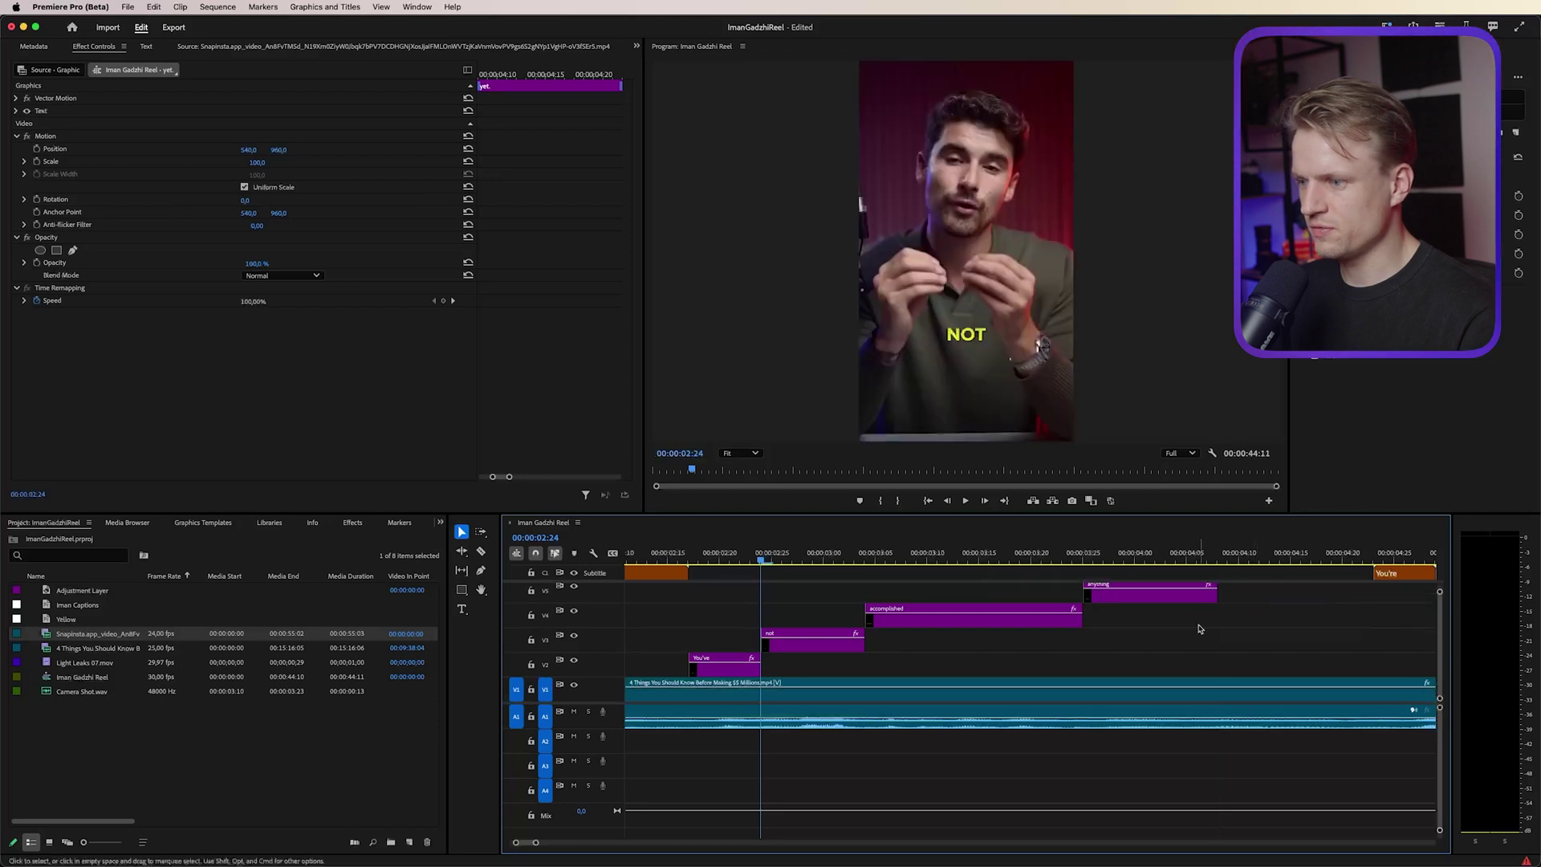
- Enlarge the video track area and extend the "You've", "not", "accomplished" and "anything" graphics to the end of the "yet." graphic
{"action": "scroll", "coordinate": [996, 639], "scroll_direction": "down", "scroll_amount": 5}
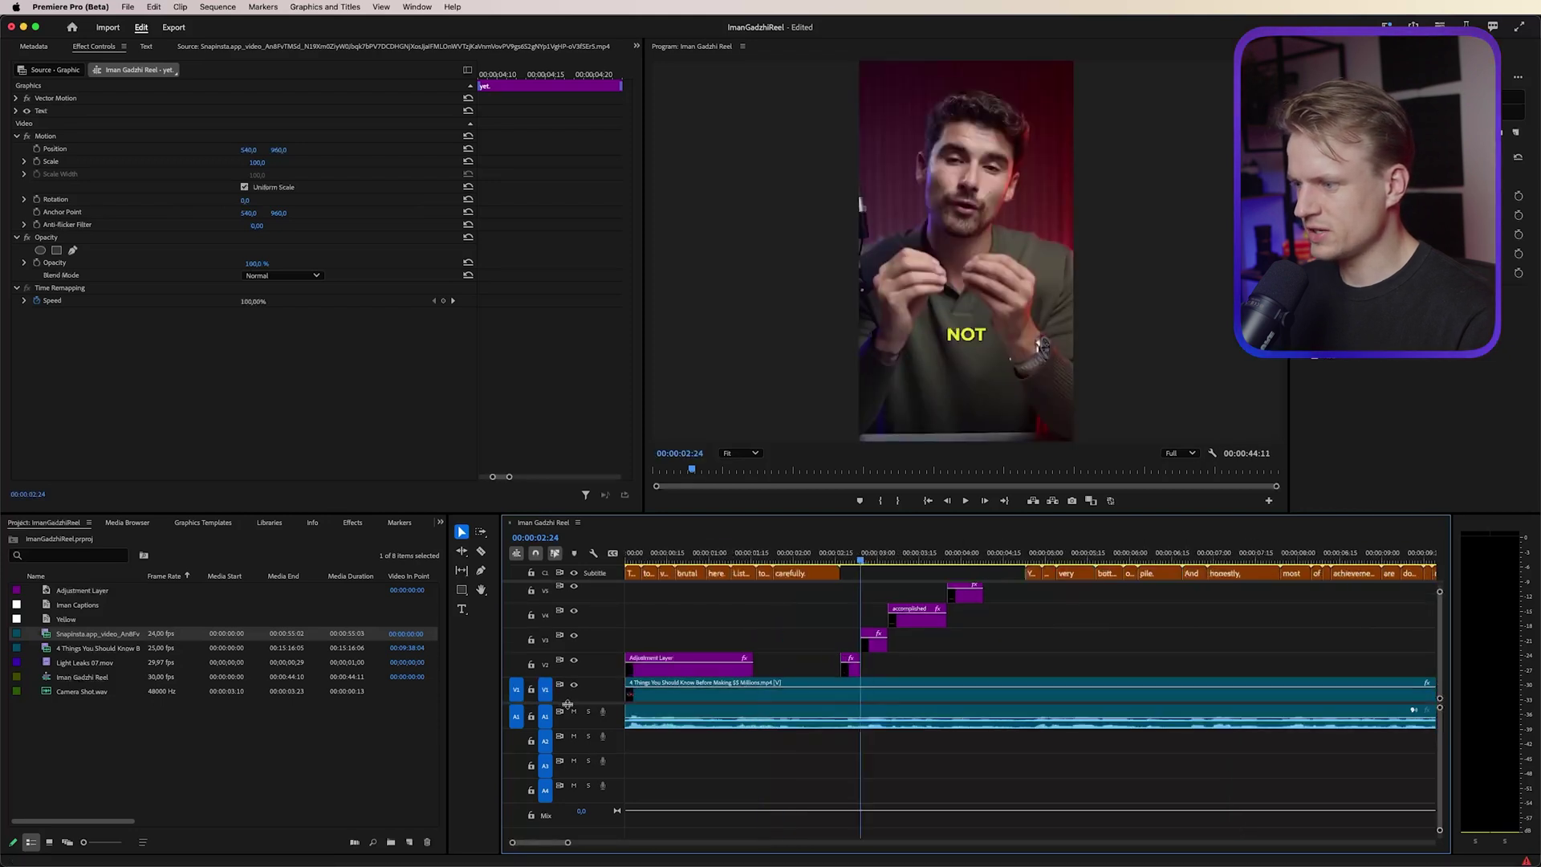
{"action": "left_click_drag", "start_coordinate": [567, 704], "coordinate": [567, 737]}
{"action": "left_click", "coordinate": [794, 532]}
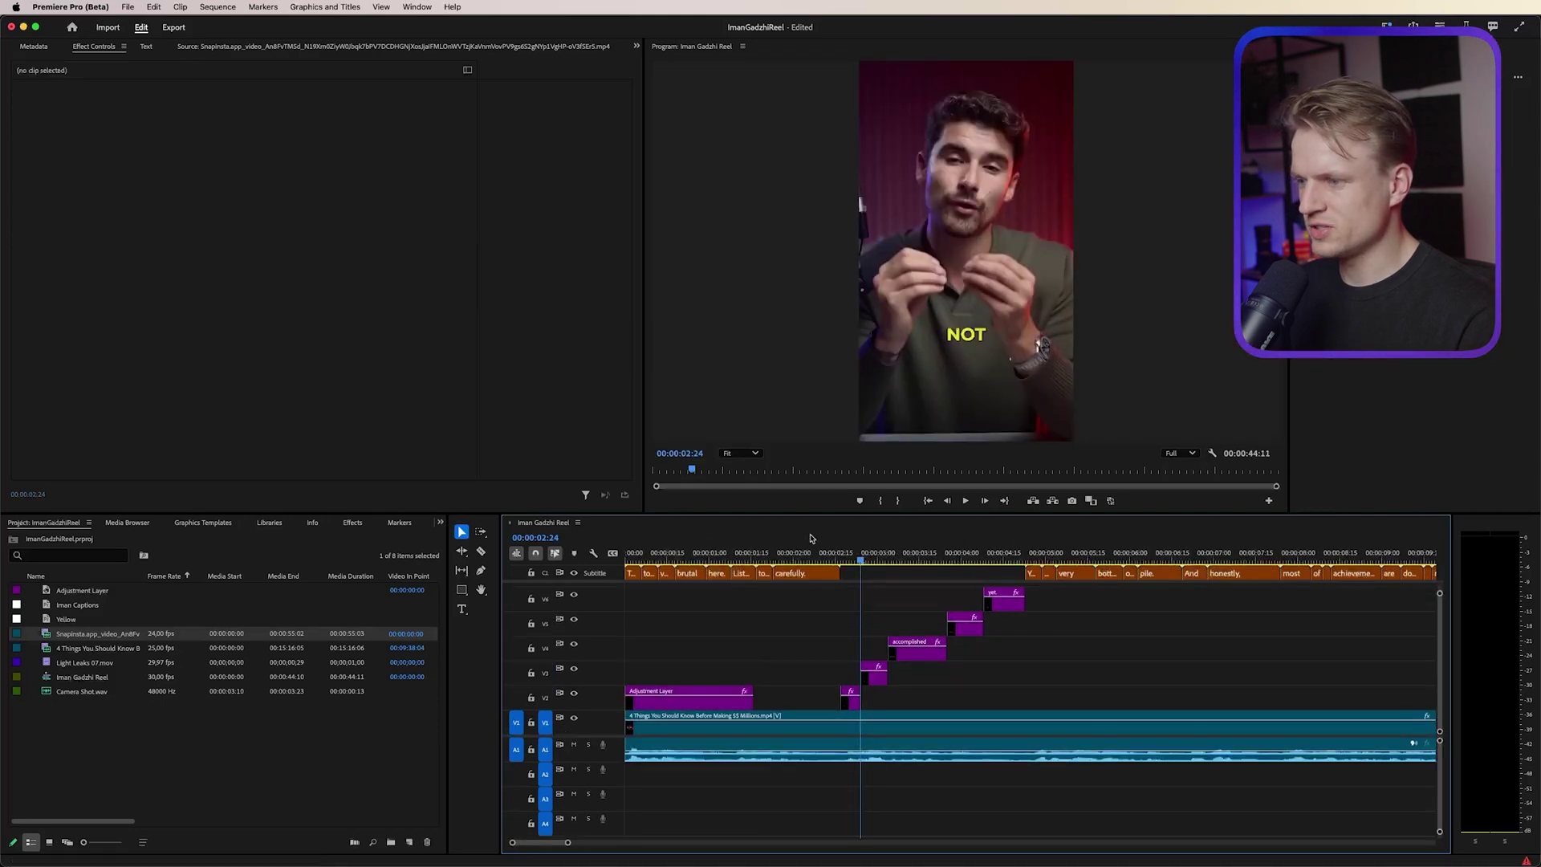
{"action": "left_click", "coordinate": [829, 554]}
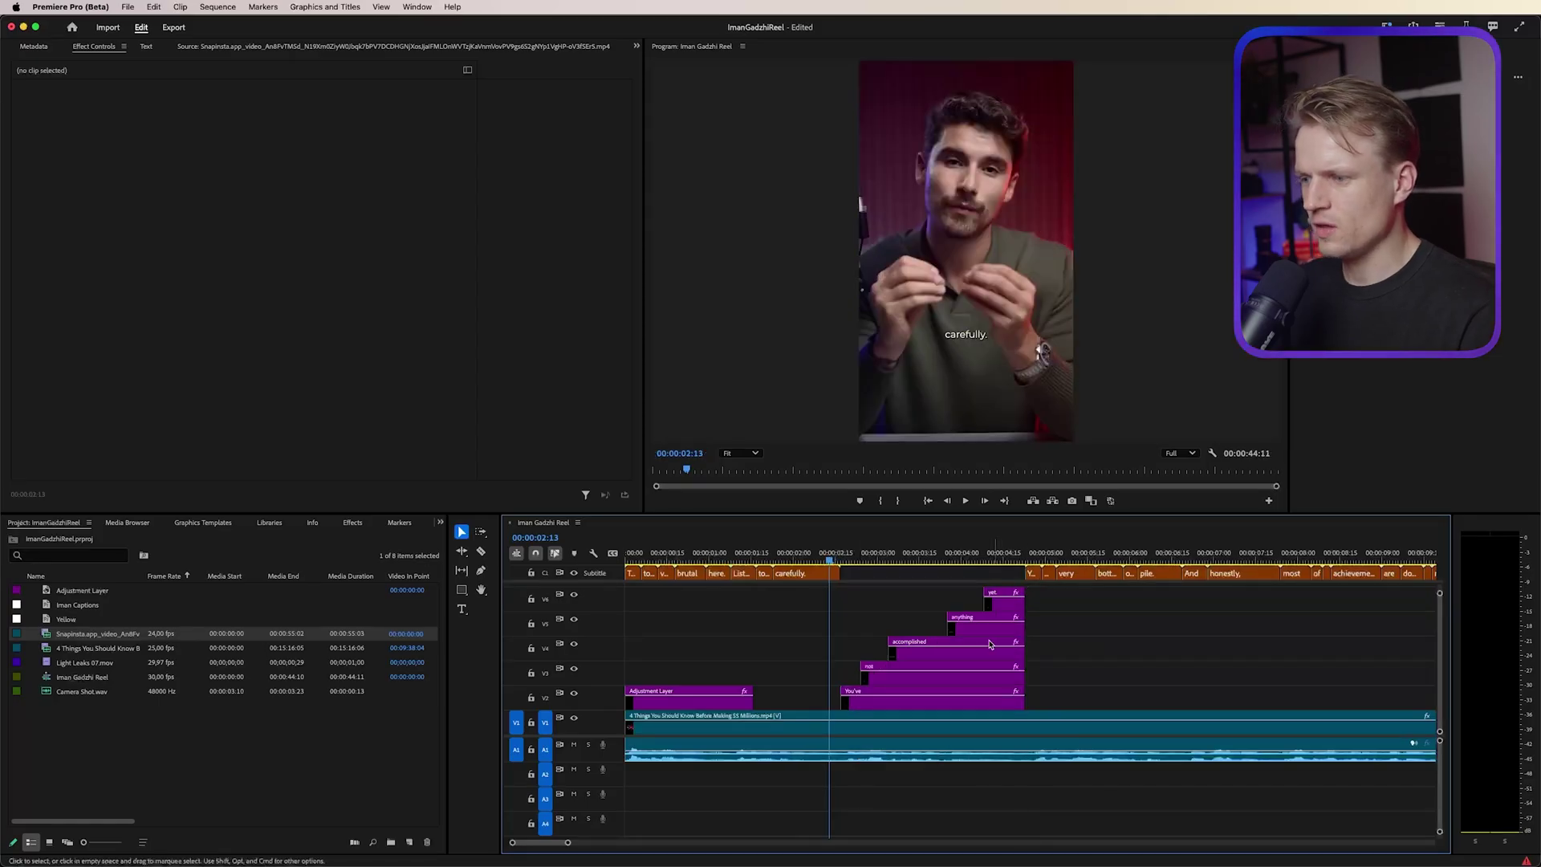
{"action": "left_click", "coordinate": [992, 554]}
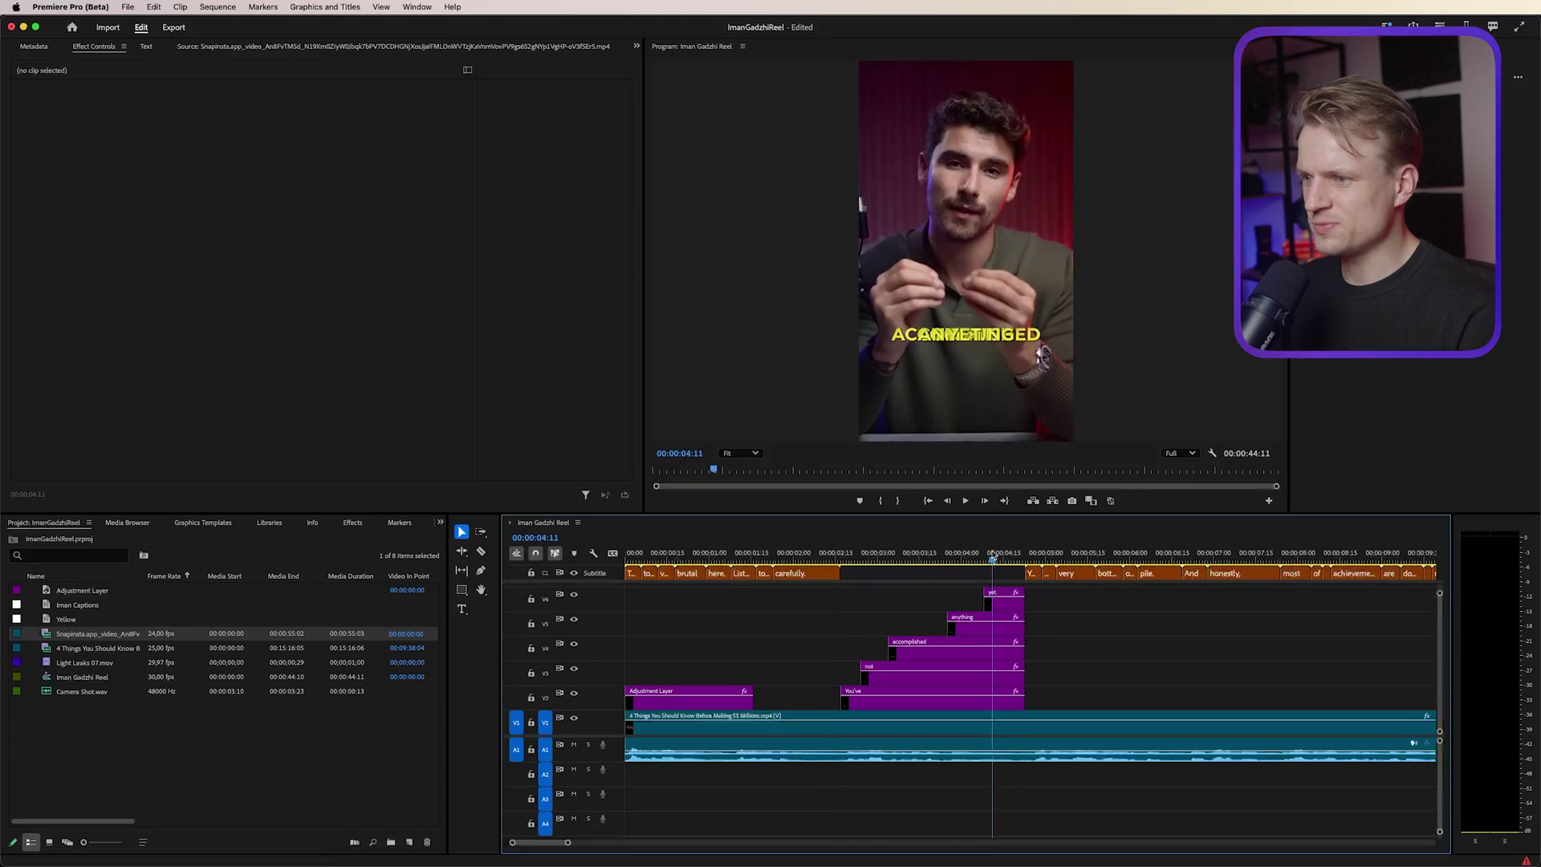
{"action": "left_click", "coordinate": [1010, 610]}
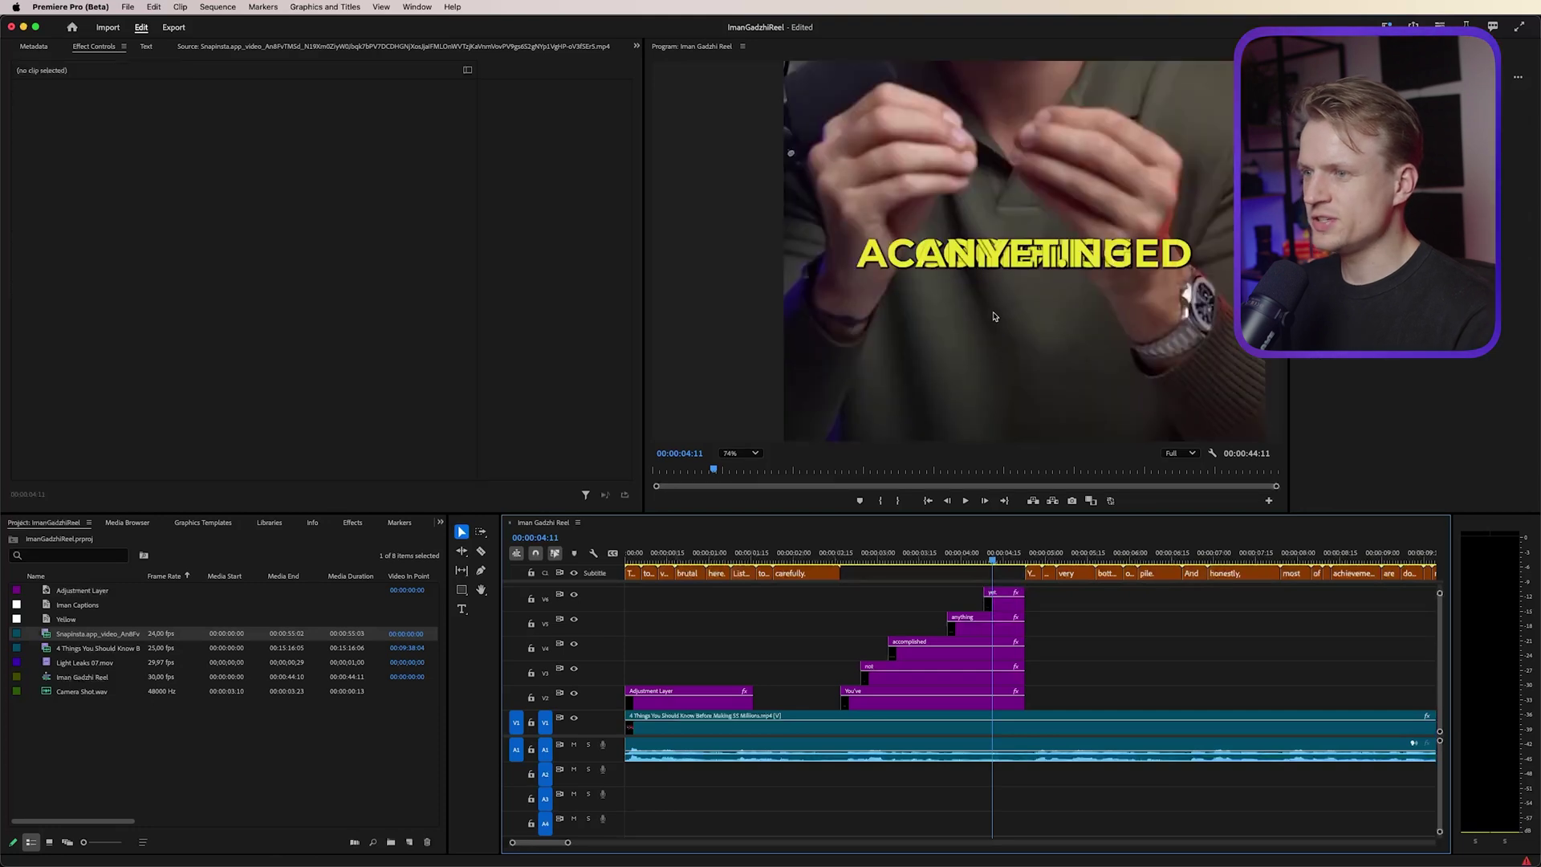
- Extend the "YOU'VE" graphic's text to read "YOU'VE NOT ACCOMPLISHED ANYTHING YET."
{"action": "left_click_drag", "start_coordinate": [993, 561], "coordinate": [846, 564]}
{"action": "left_click", "coordinate": [1068, 254]}
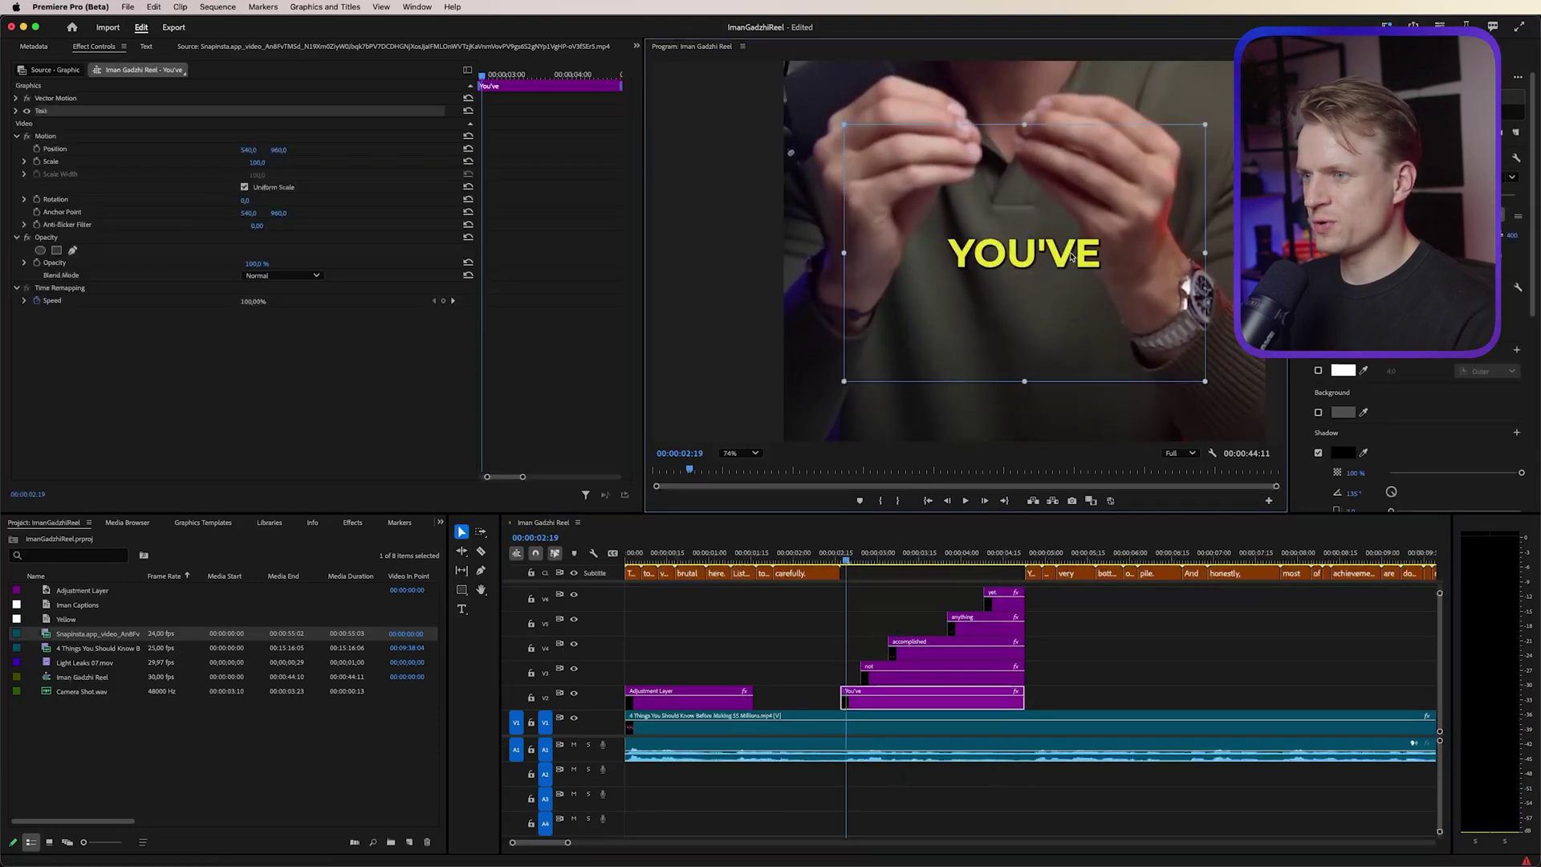
{"action": "double_click", "coordinate": [1067, 254]}
{"action": "left_click", "coordinate": [1124, 254]}
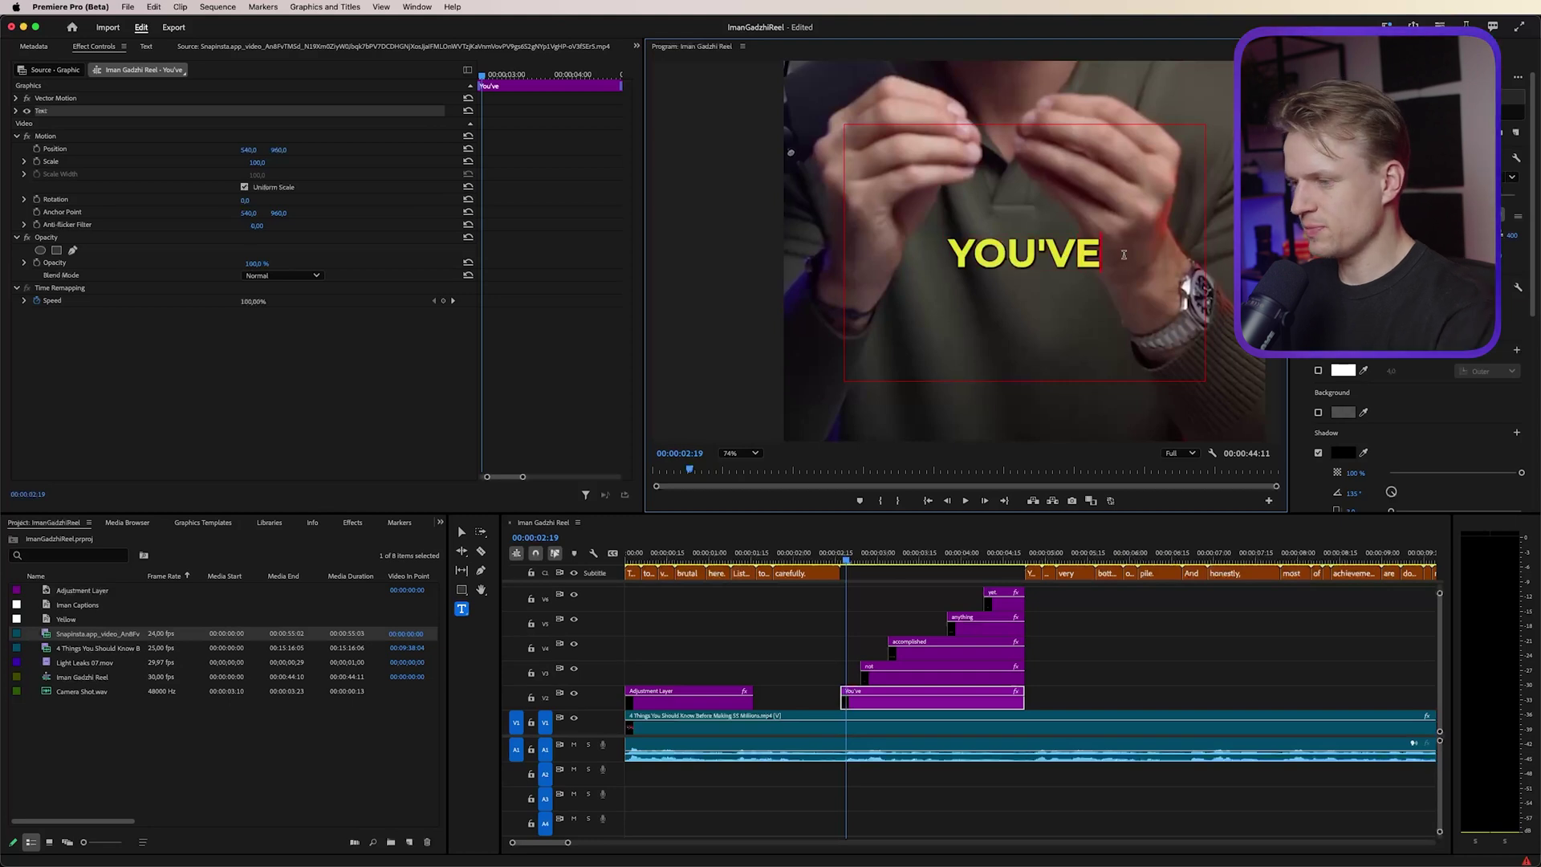
{"action": "type", "text": "NOT"}
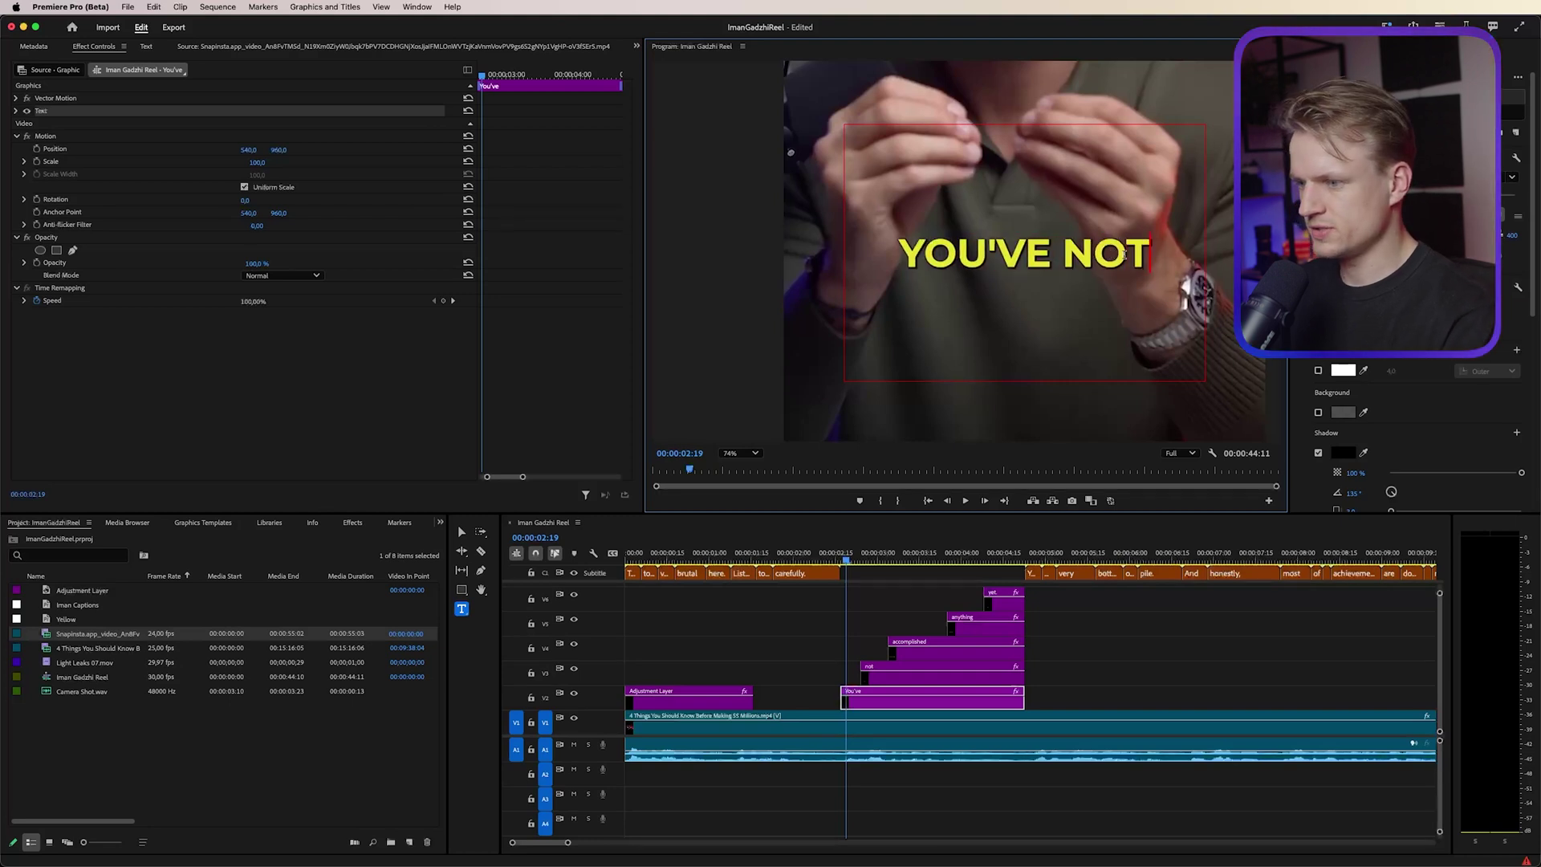
{"action": "type", "text": " ACCOMPLKI"}
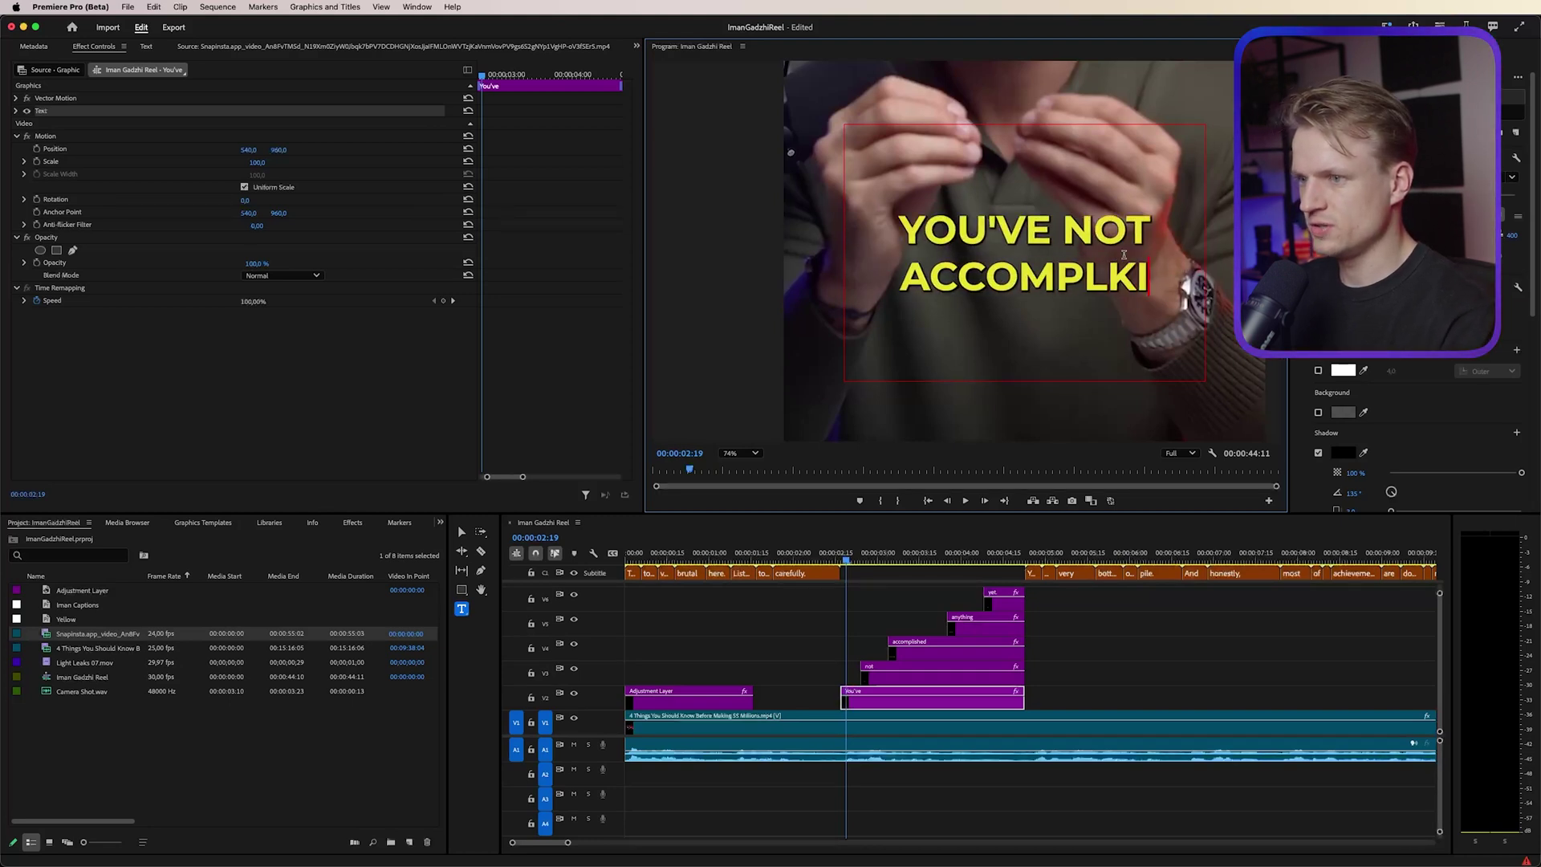
{"action": "key", "text": "BackSpace"}
{"action": "key", "text": "BackSpace"}
{"action": "key", "text": "BackSpace"}
{"action": "type", "text": "LISHED ANY"}
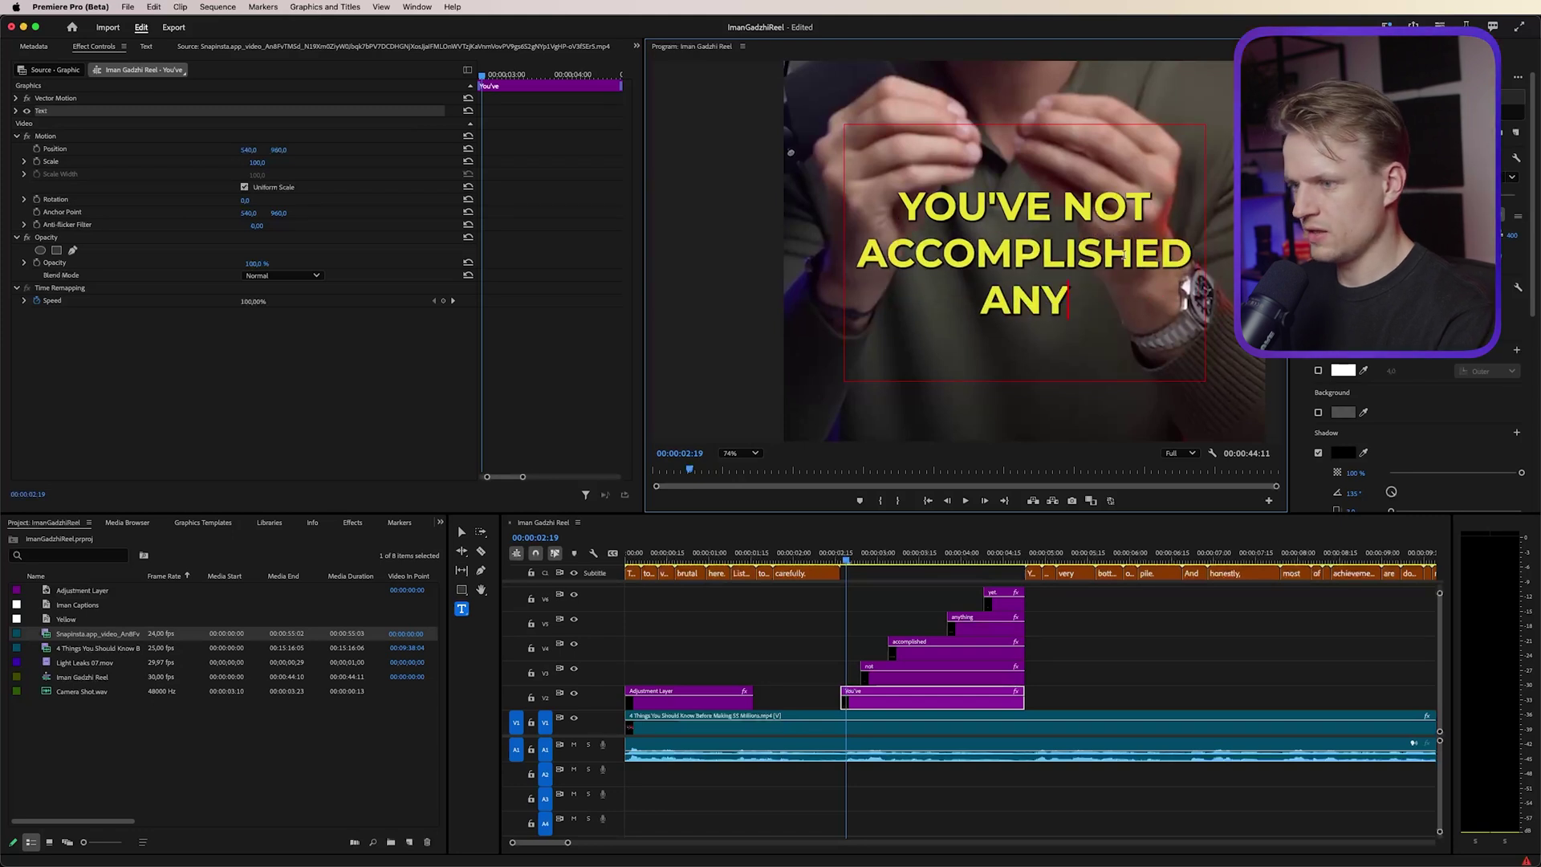
{"action": "type", "text": "THING YET"}
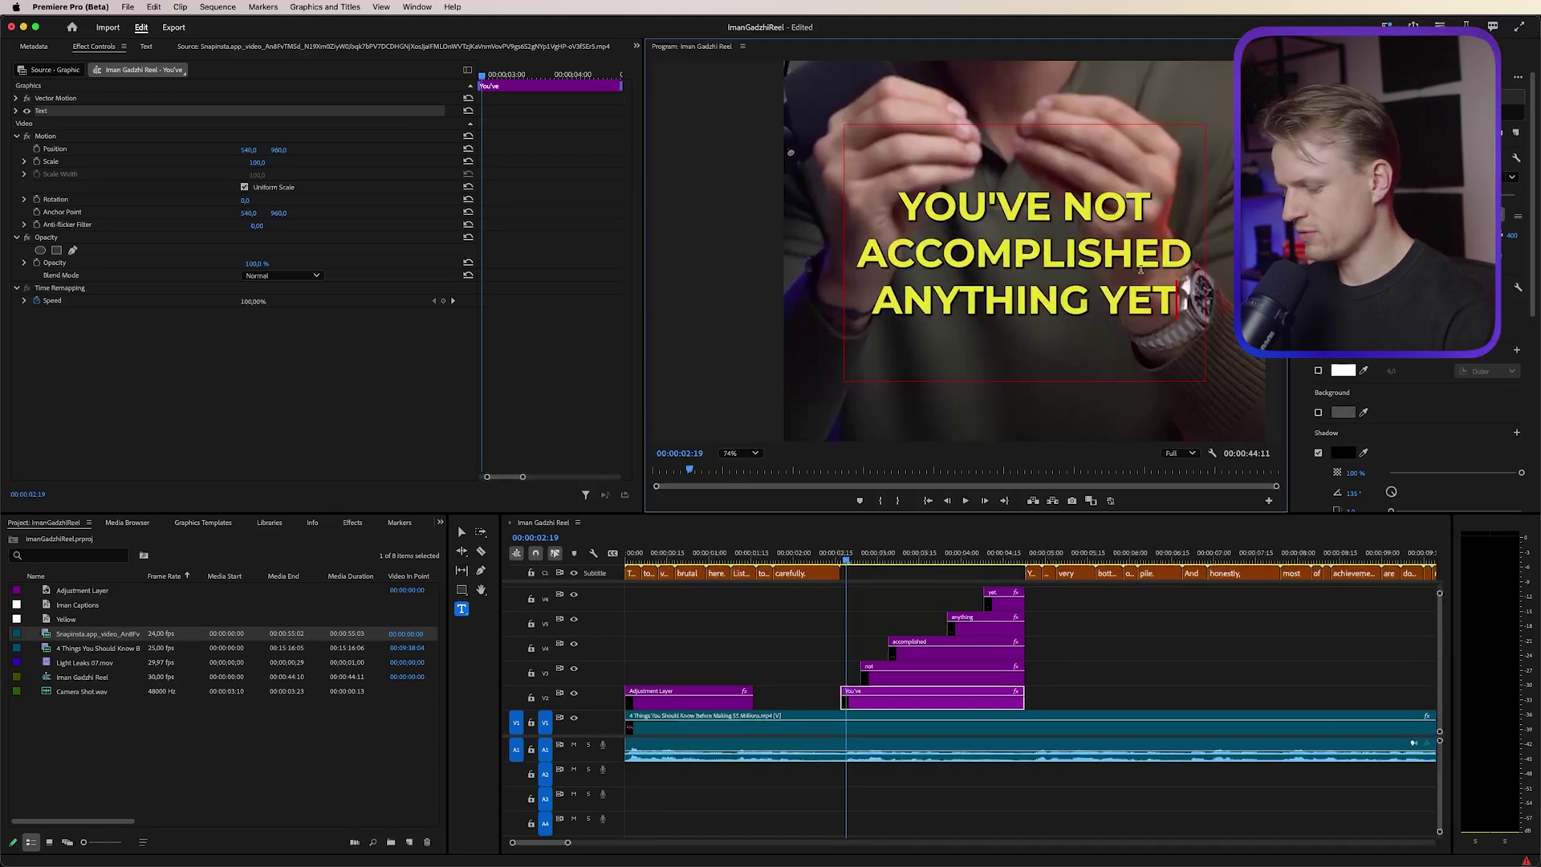
{"action": "type", "text": "."}
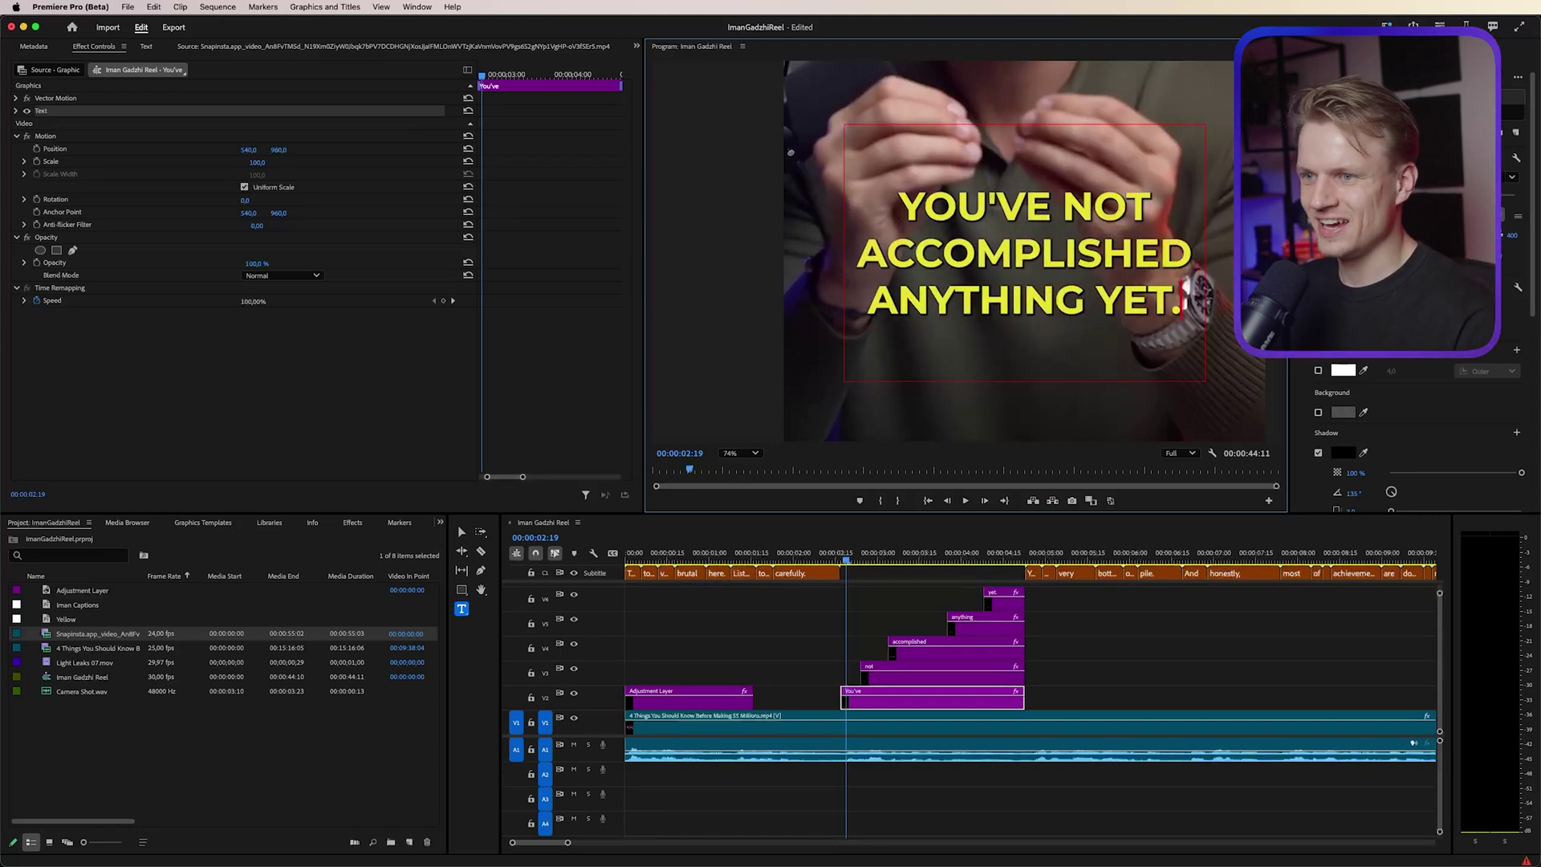
- Left-align the full-sentence text
{"action": "left_click", "coordinate": [1320, 215]}
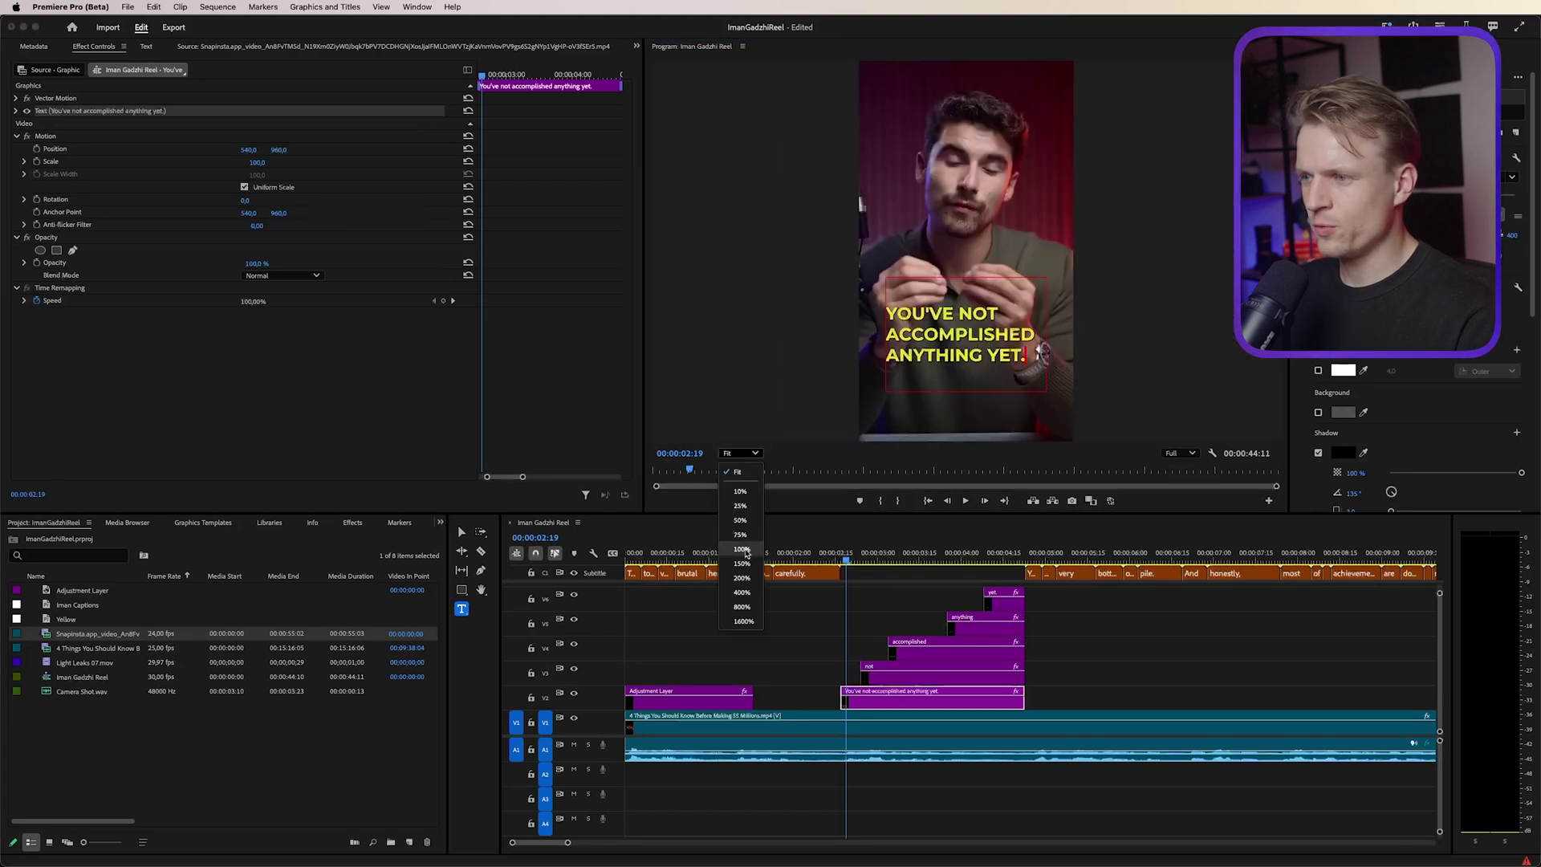
{"action": "left_click", "coordinate": [742, 549]}
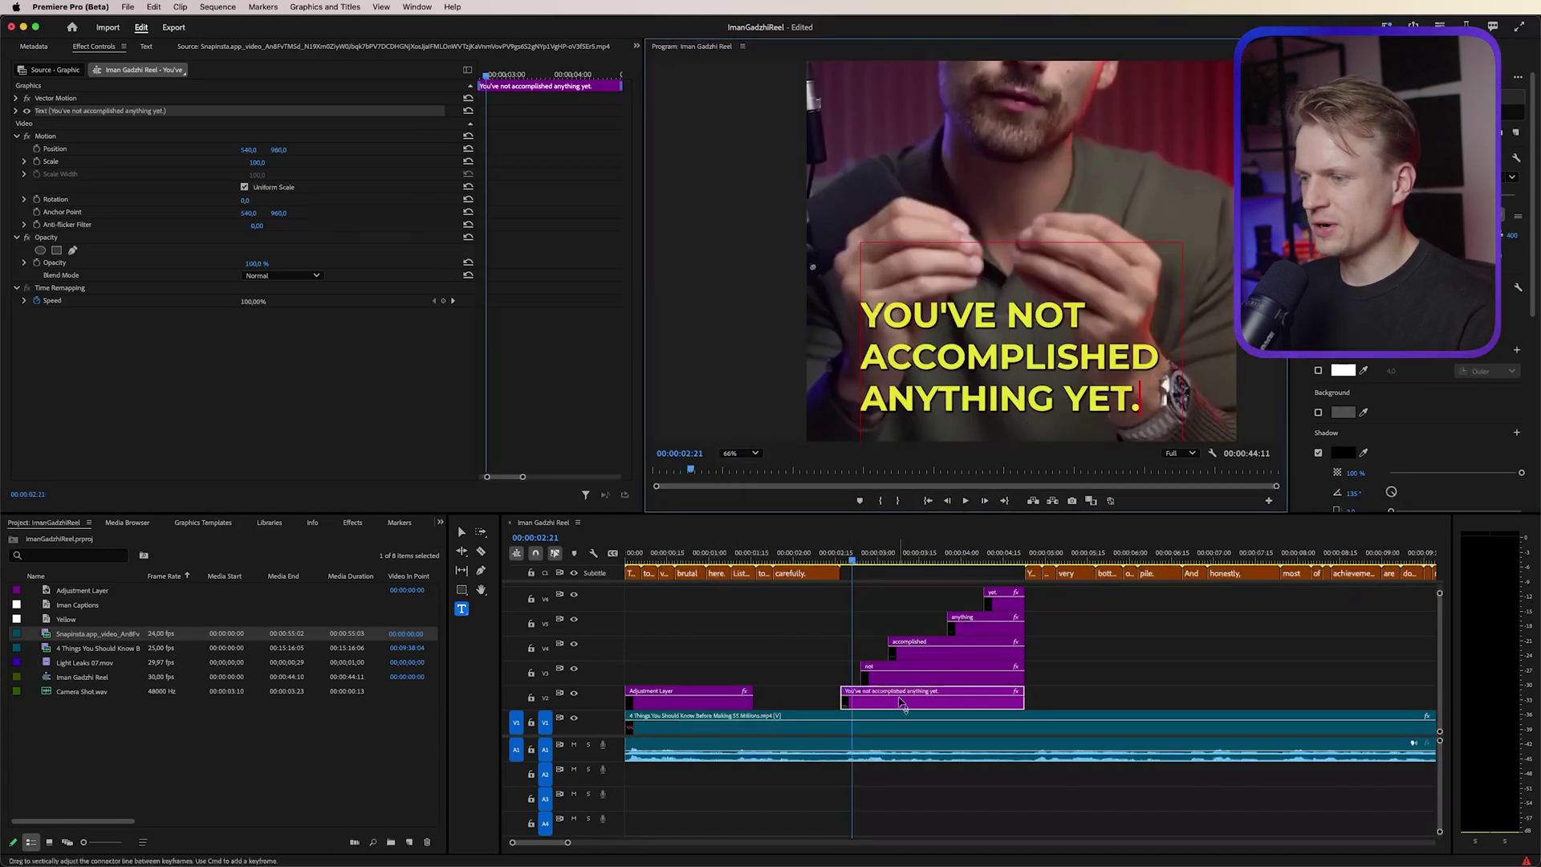
{"action": "left_click", "coordinate": [859, 598]}
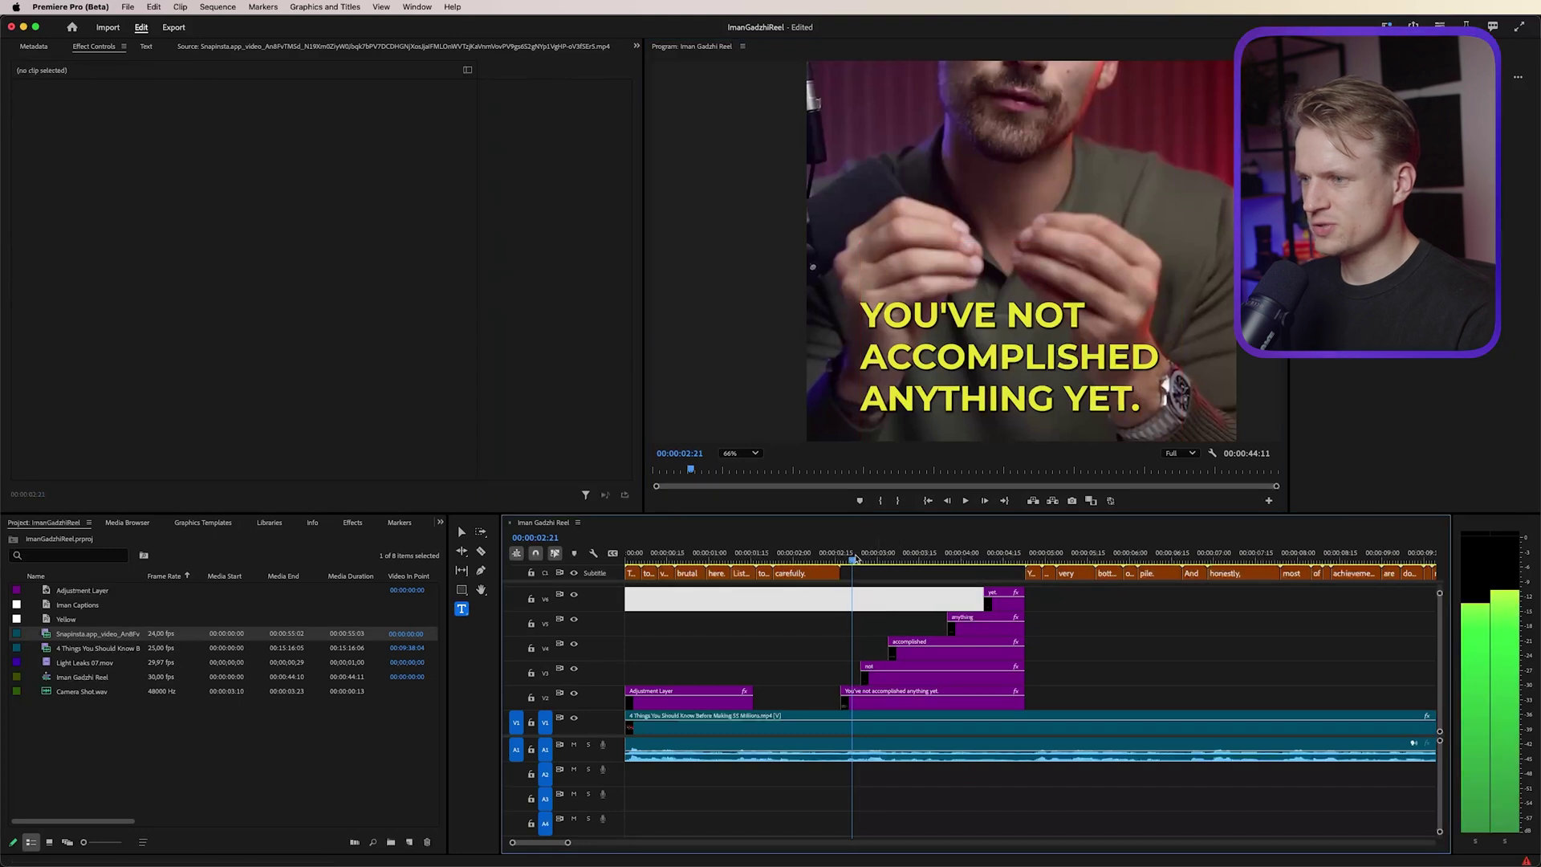
- Align the "not" and "accomplished" graphics over their matching words in the full-sentence text
{"action": "left_click_drag", "start_coordinate": [852, 556], "coordinate": [863, 556]}
{"action": "left_click", "coordinate": [462, 534]}
{"action": "left_click", "coordinate": [1072, 347]}
{"action": "left_click_drag", "start_coordinate": [1046, 346], "coordinate": [1069, 303]}
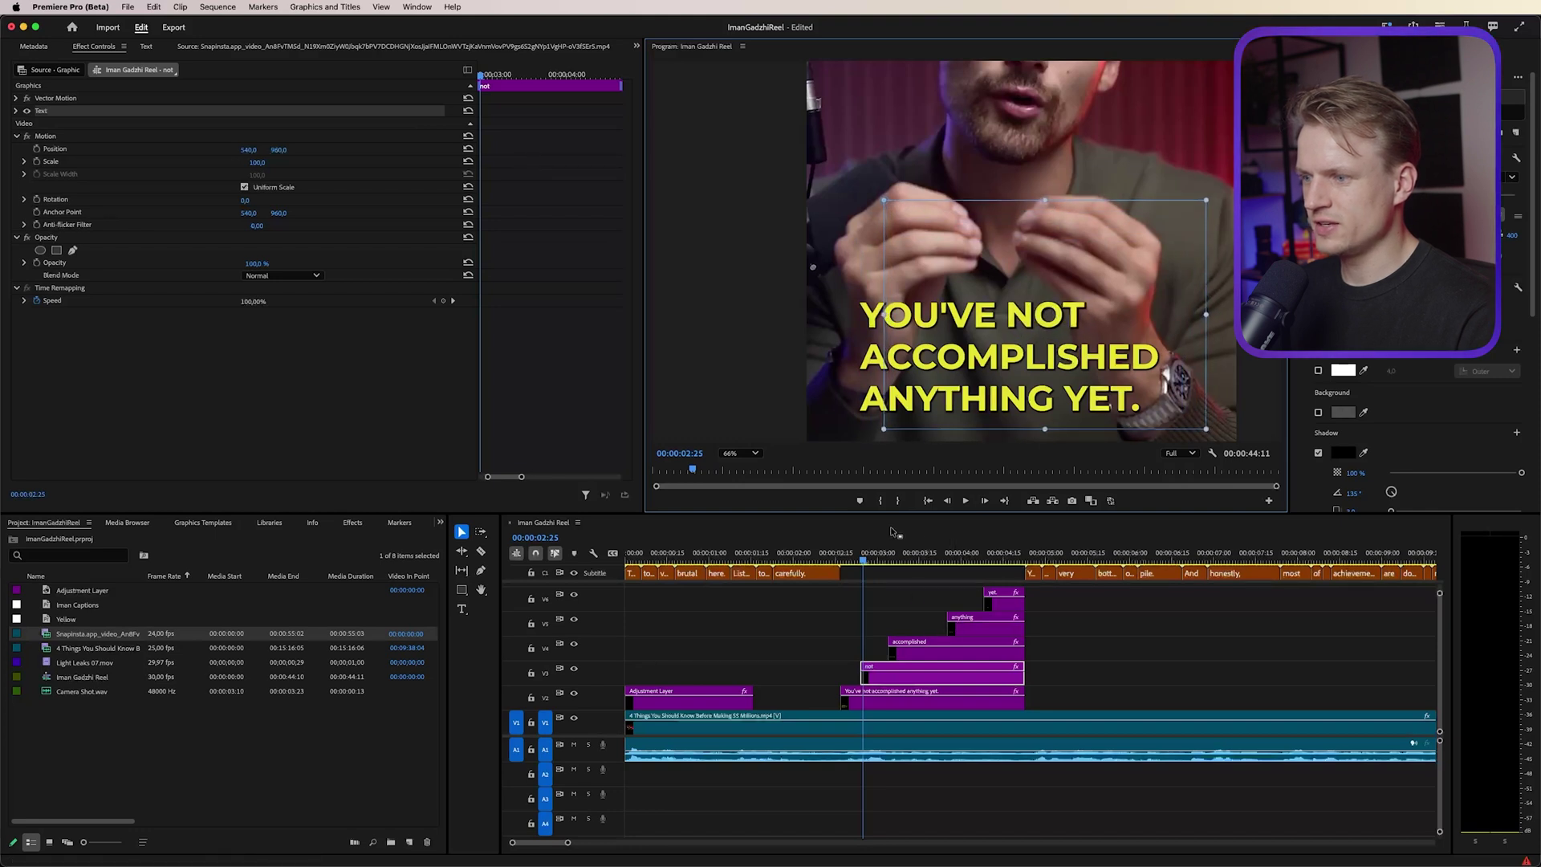
{"action": "left_click", "coordinate": [905, 552]}
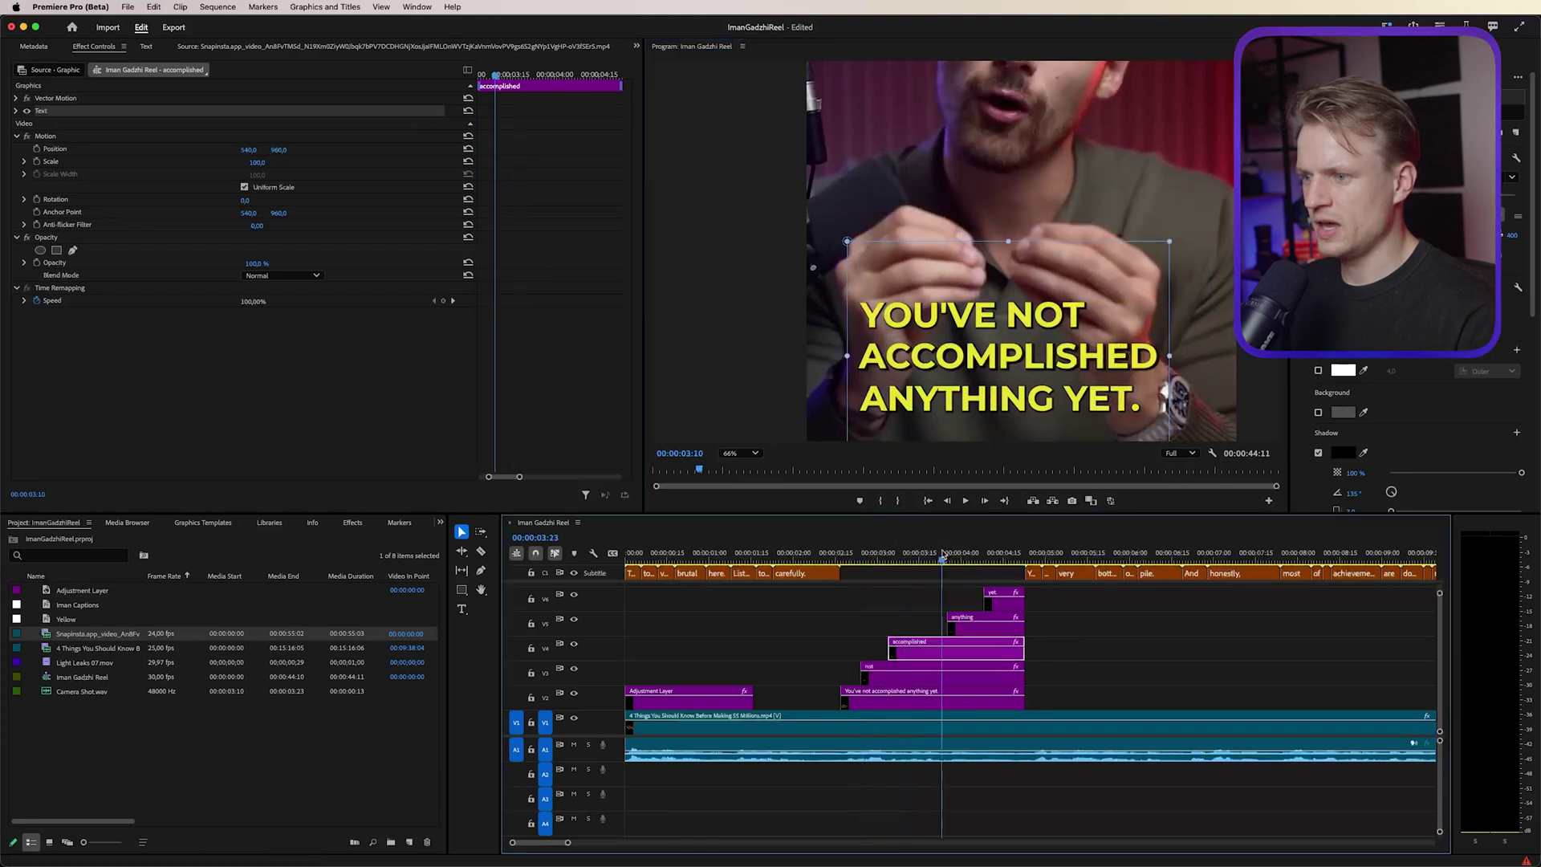
- Align the "anything" and "yet." graphics over their matching words in the last line of the full-sentence text
{"action": "left_click_drag", "start_coordinate": [942, 552], "coordinate": [958, 551]}
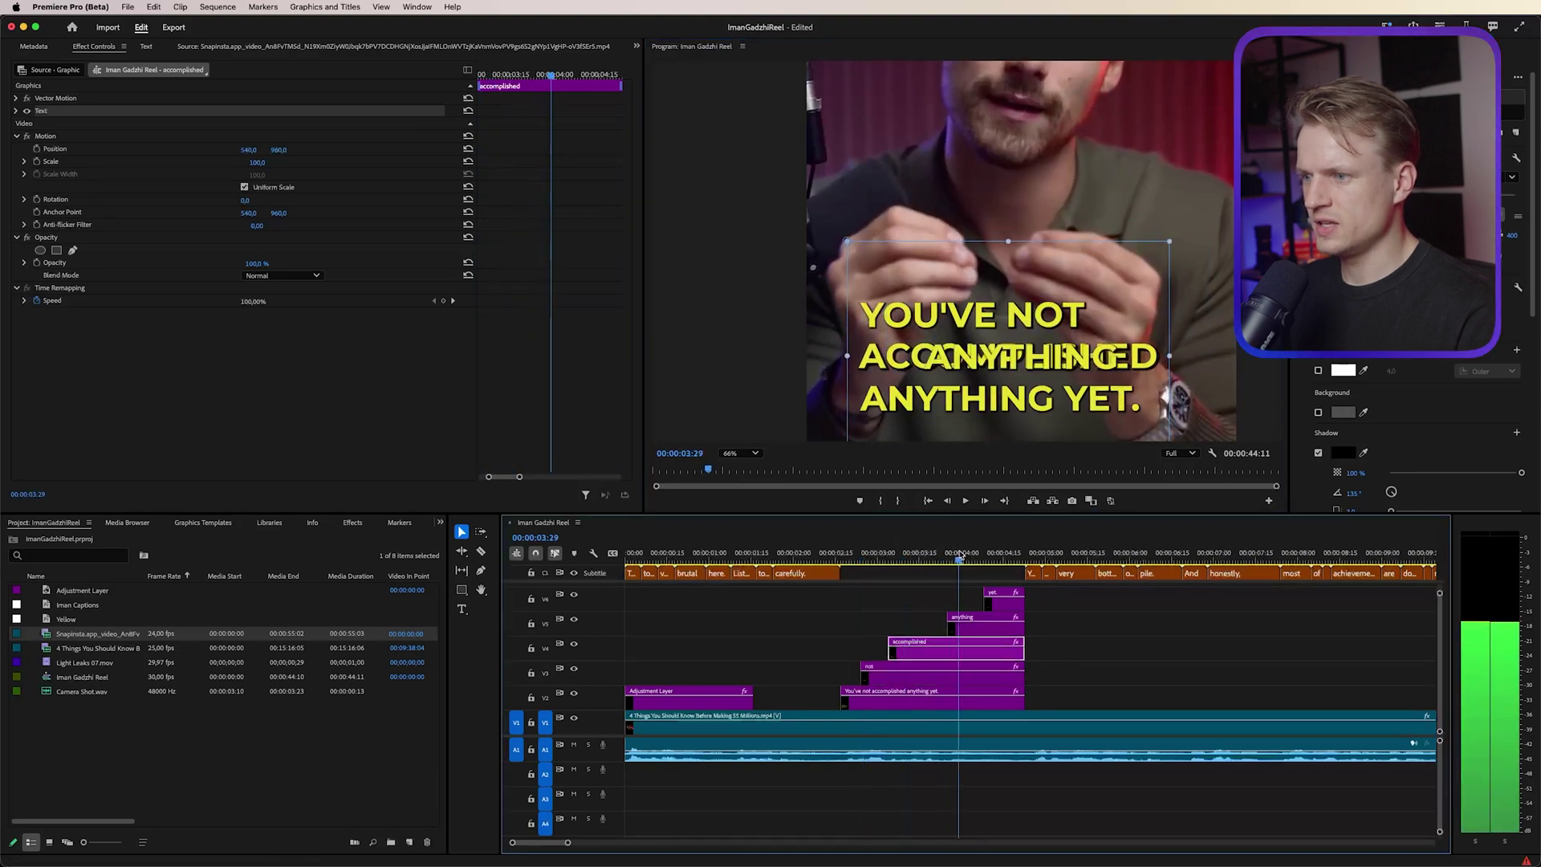
{"action": "left_click", "coordinate": [1041, 346]}
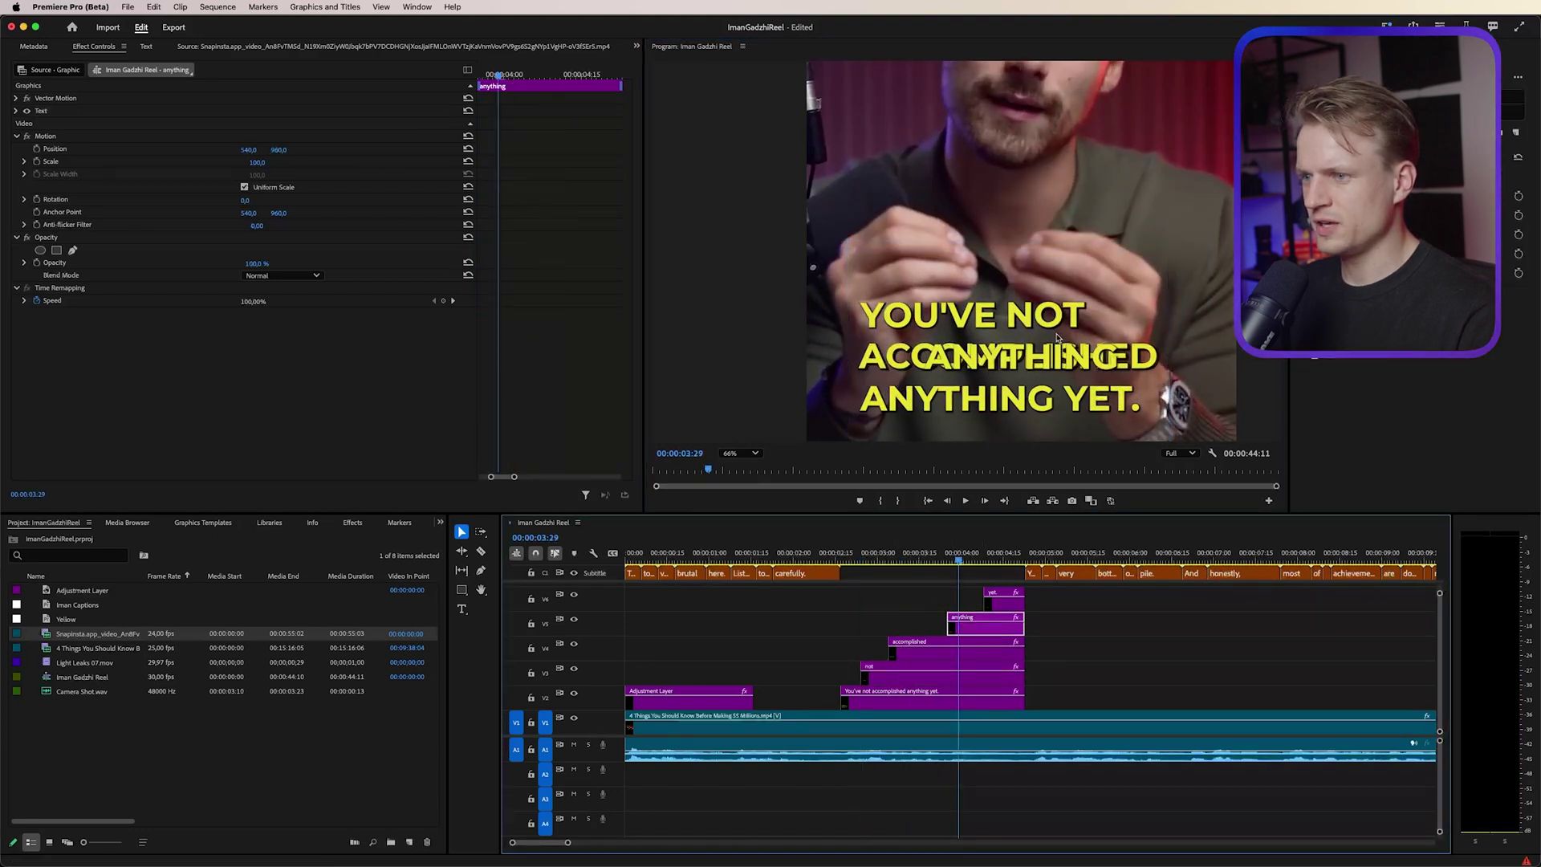
{"action": "left_click_drag", "start_coordinate": [1041, 345], "coordinate": [986, 370]}
{"action": "left_click", "coordinate": [992, 557]}
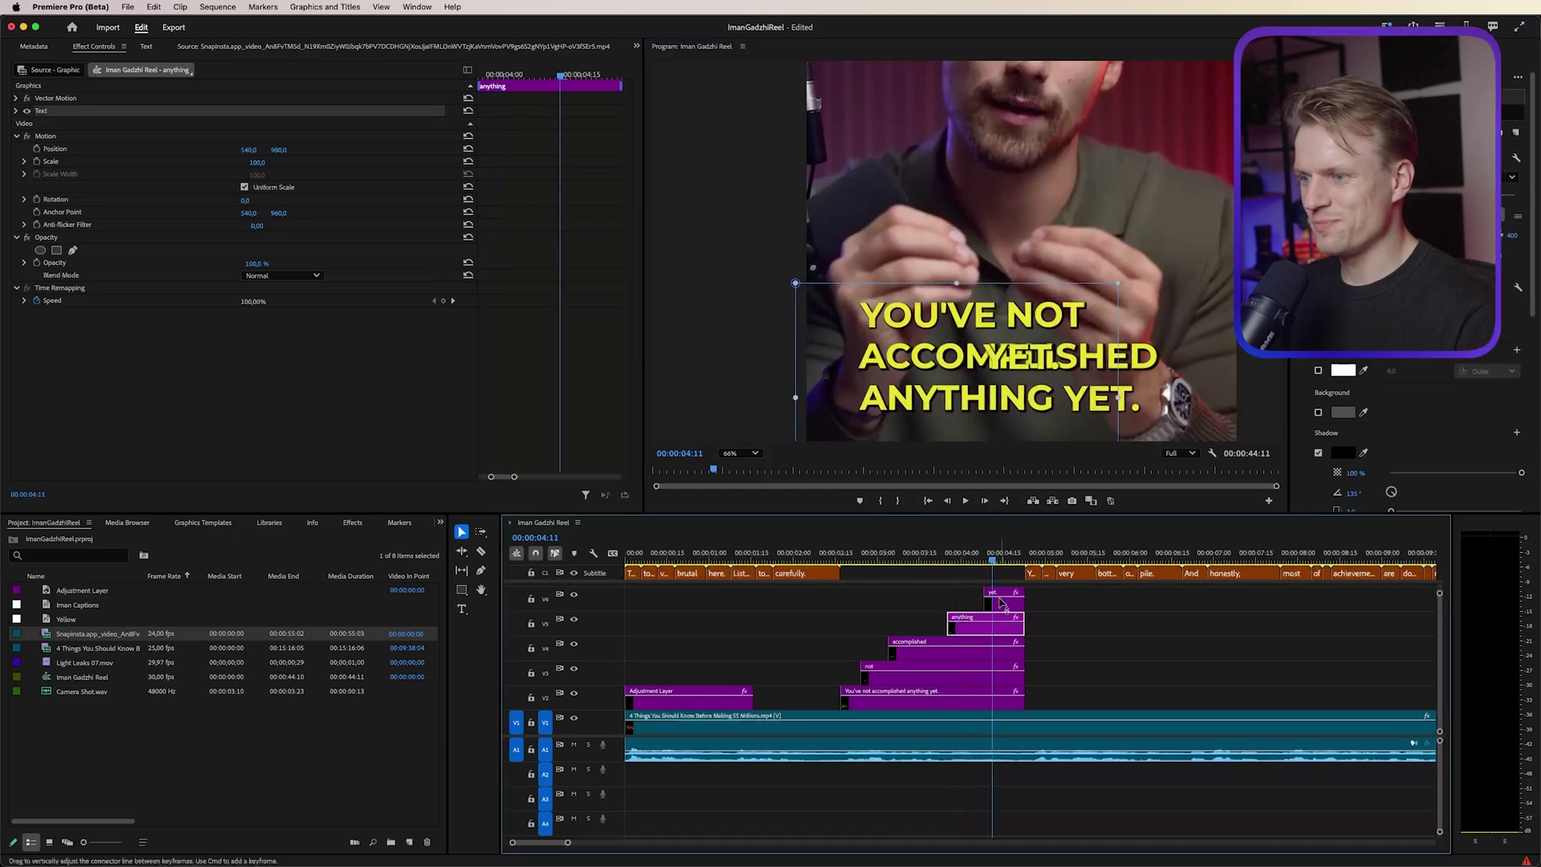
{"action": "left_click", "coordinate": [1017, 359]}
{"action": "left_click_drag", "start_coordinate": [1018, 359], "coordinate": [1101, 399]}
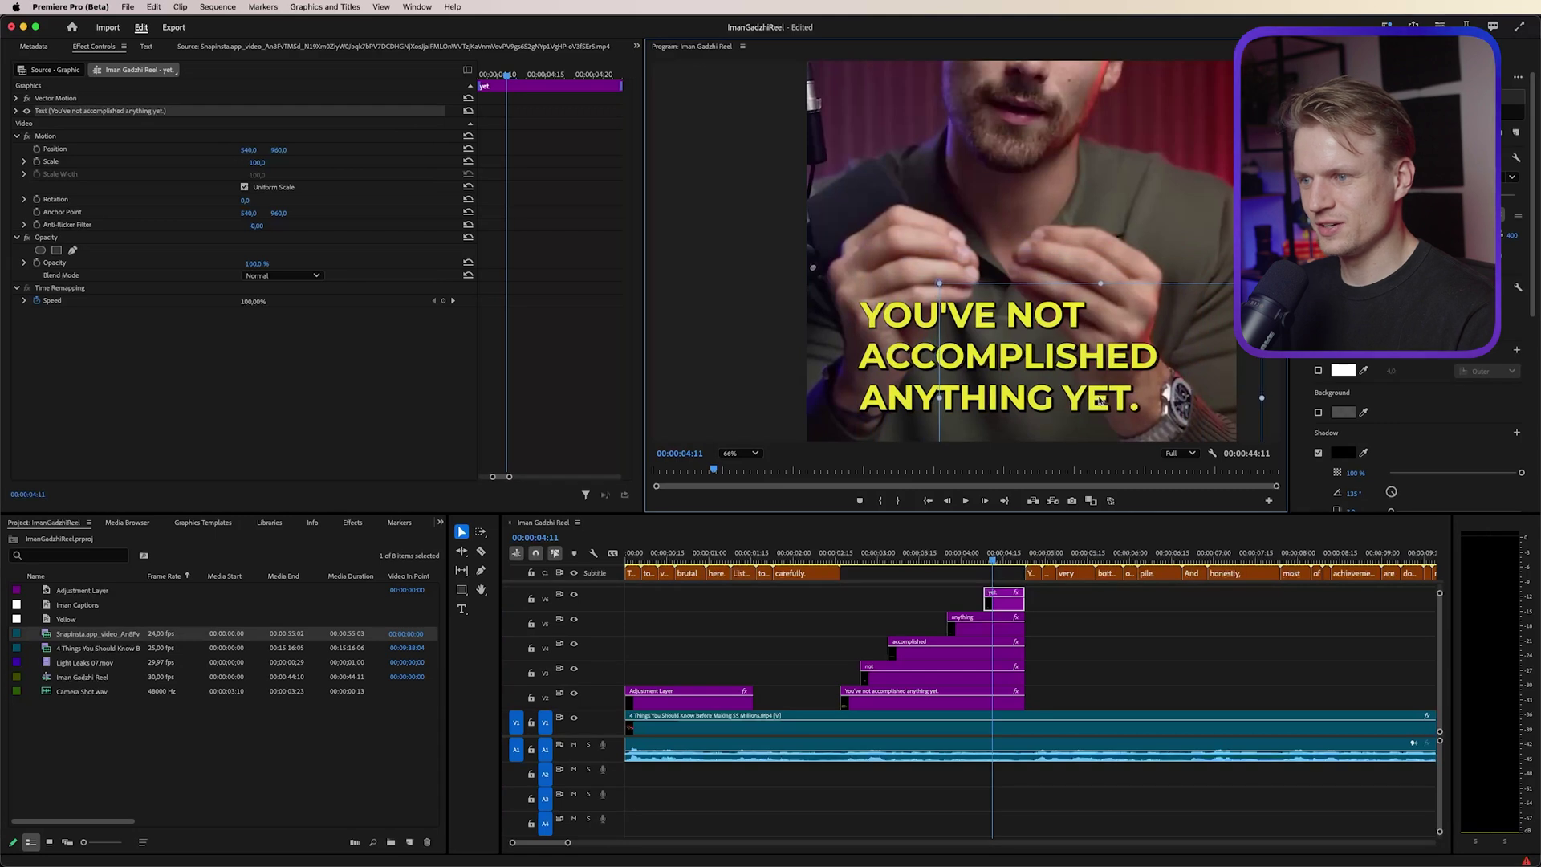
- Cut the full-sentence graphic's text back to "YOU'VE", keep it on the first line, and check the word-by-word build-up
{"action": "left_click", "coordinate": [852, 556]}
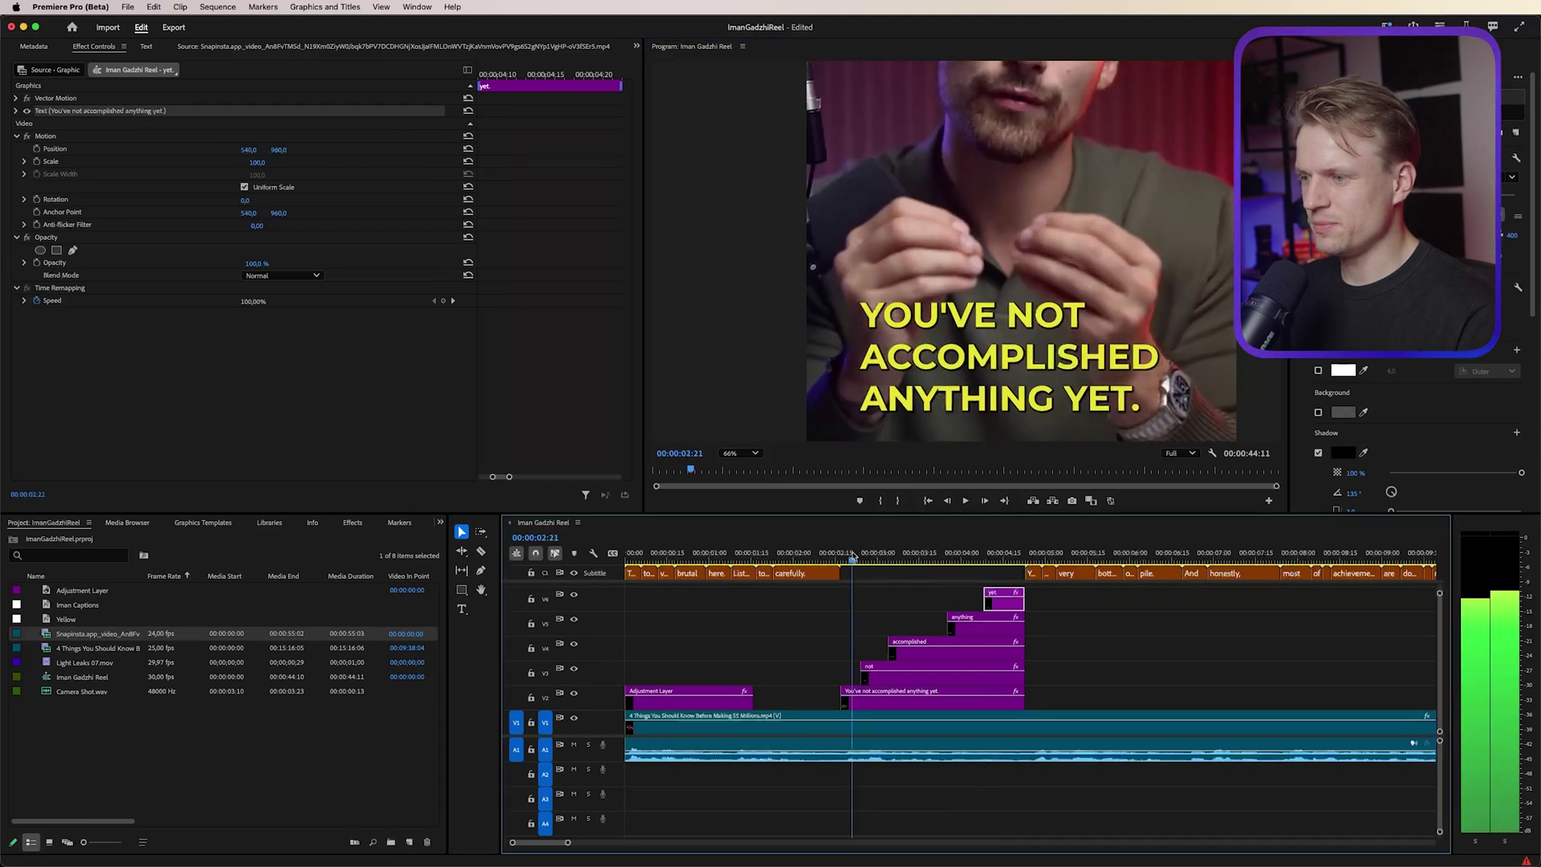
{"action": "double_click", "coordinate": [1009, 315]}
{"action": "left_click", "coordinate": [984, 315]}
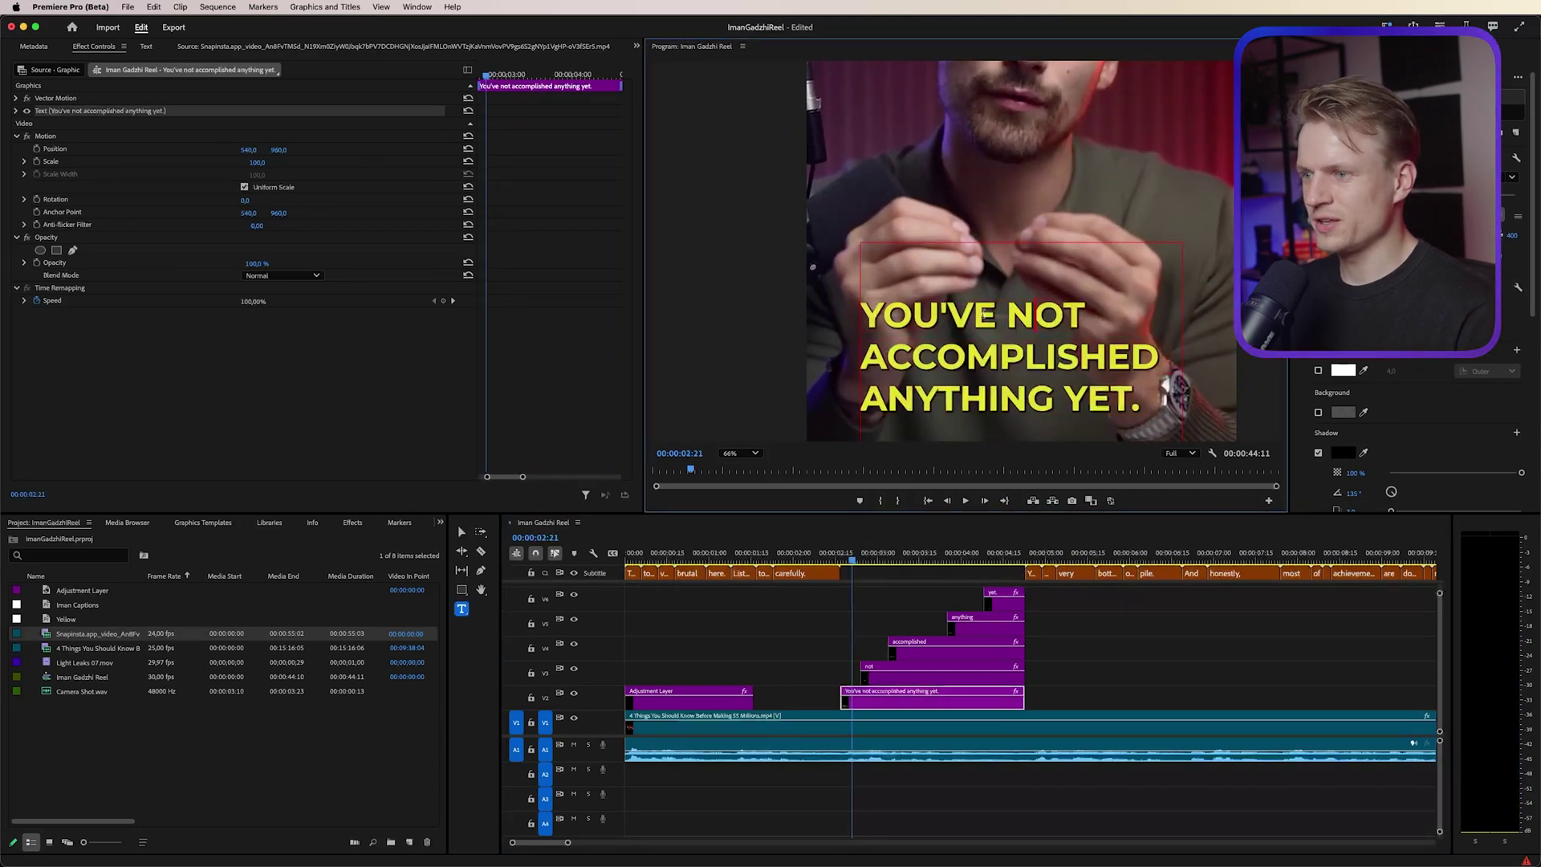
{"action": "left_click_drag", "start_coordinate": [996, 313], "coordinate": [1169, 386]}
{"action": "key", "text": "BackSpace"}
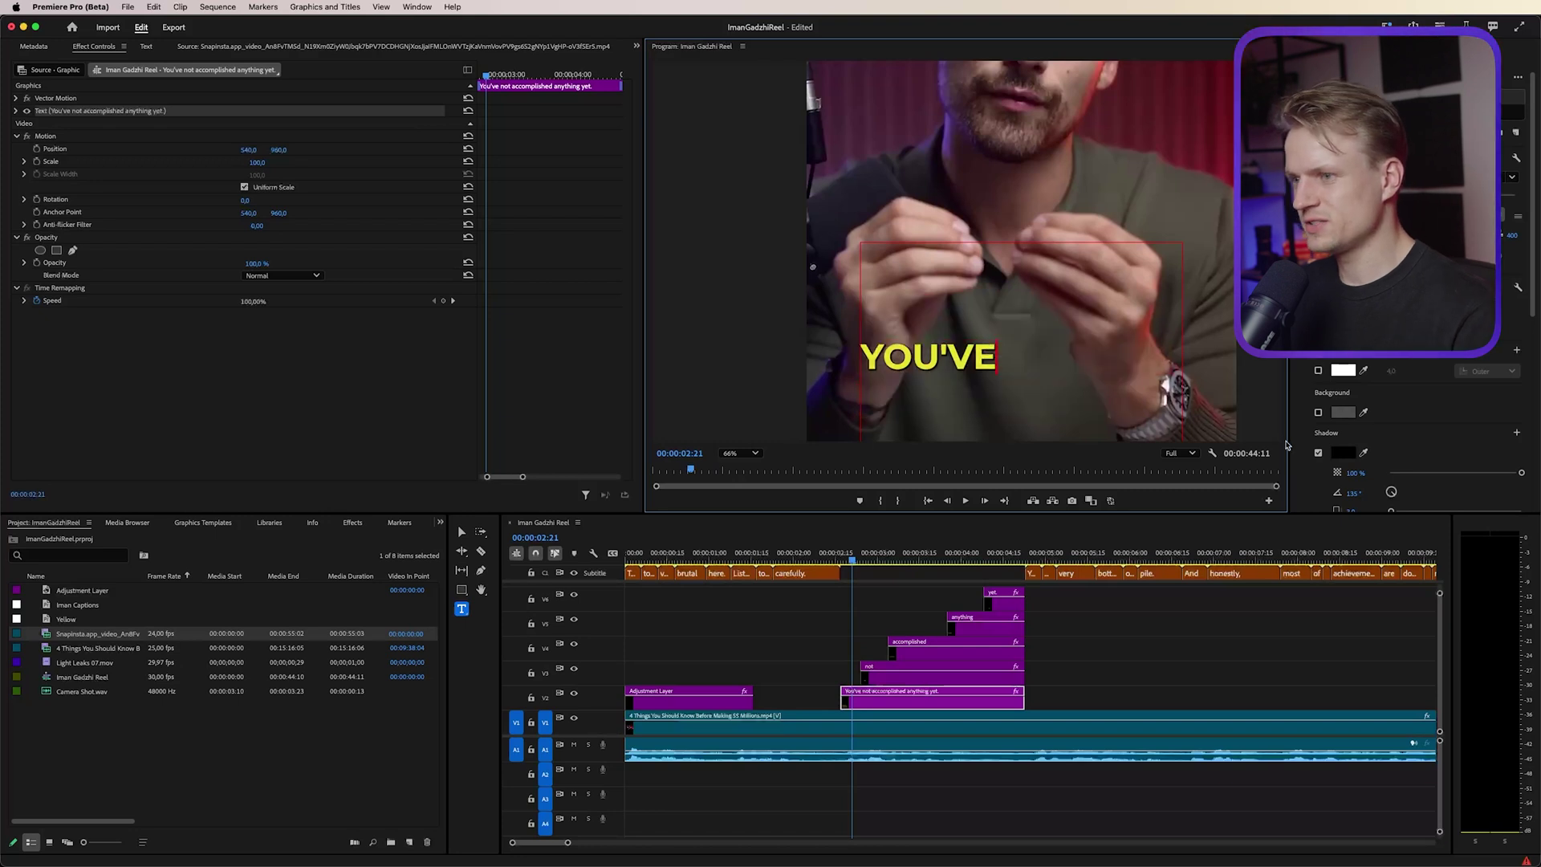
{"action": "left_click", "coordinate": [832, 628]}
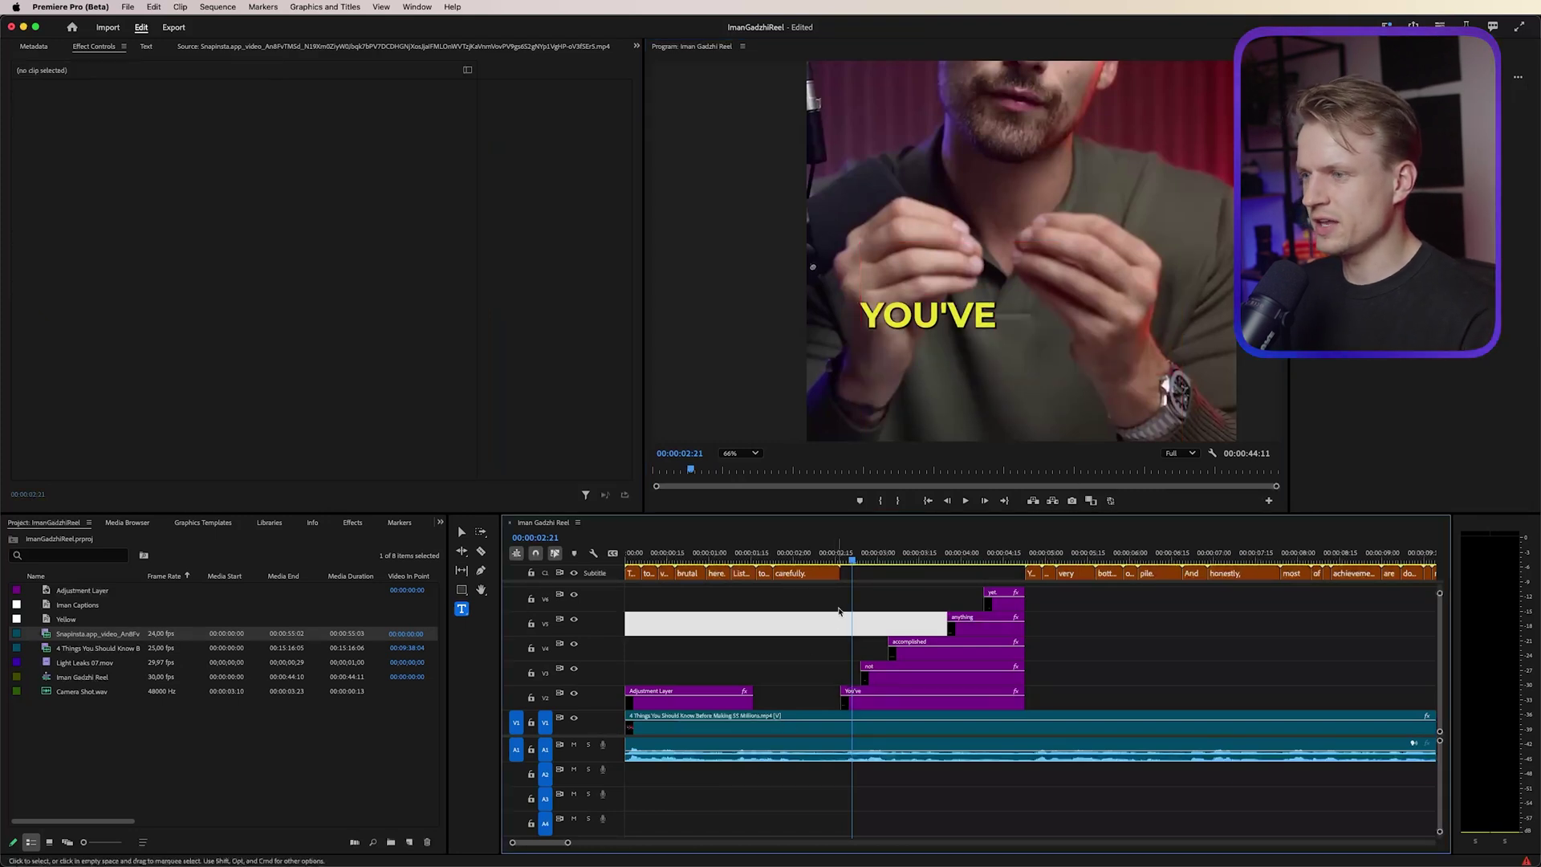
{"action": "left_click", "coordinate": [853, 599]}
{"action": "left_click_drag", "start_coordinate": [851, 560], "coordinate": [1003, 562]}
{"action": "left_click", "coordinate": [1066, 639]}
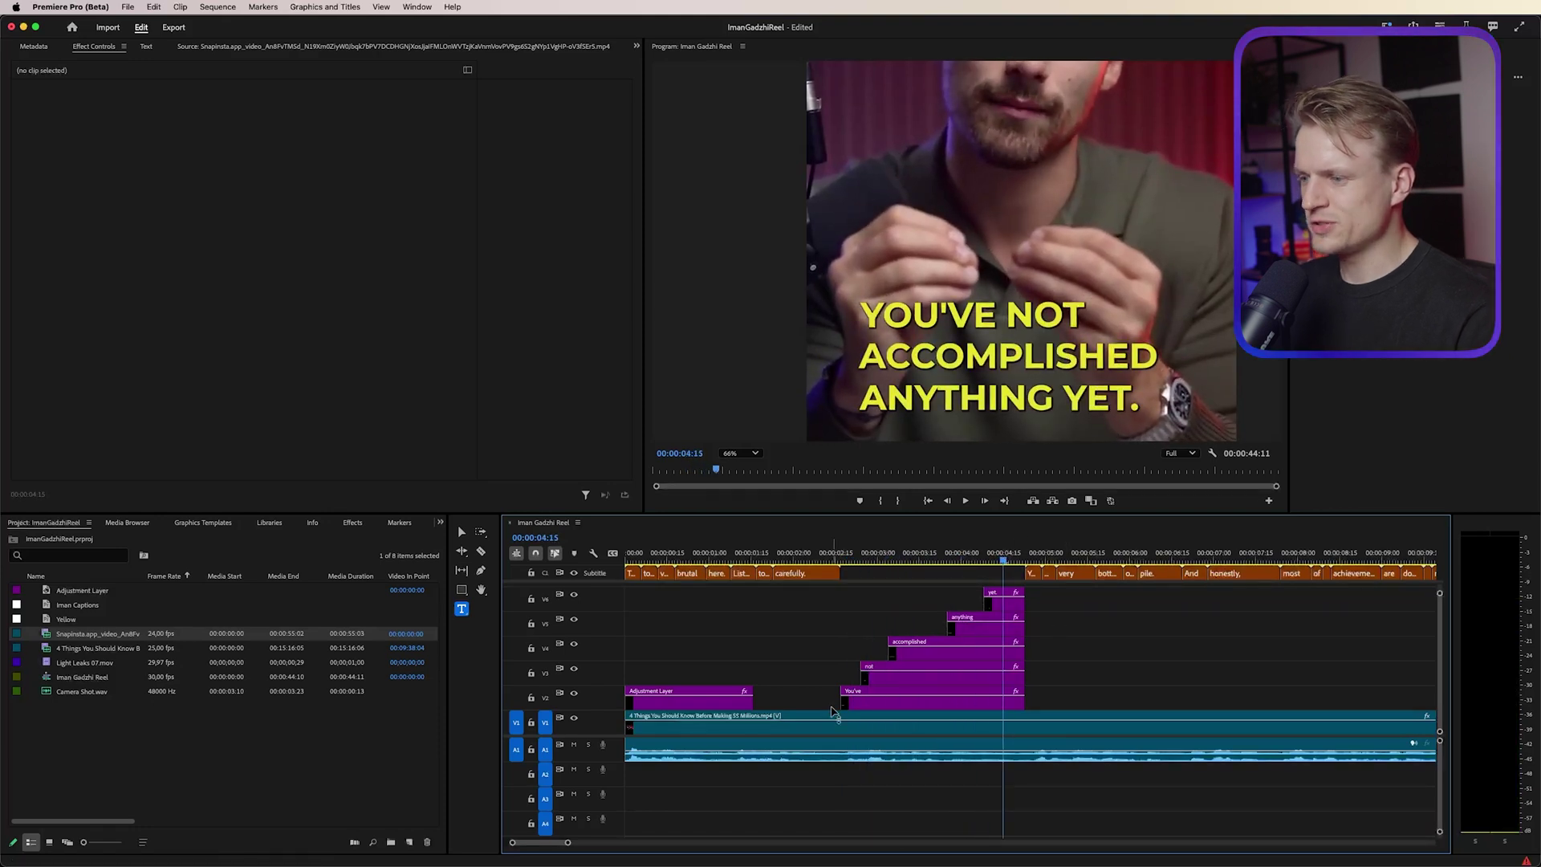
- Add Cross Dissolve transitions to the starts of all five word graphics on V2 to V6
{"action": "key", "text": "="}
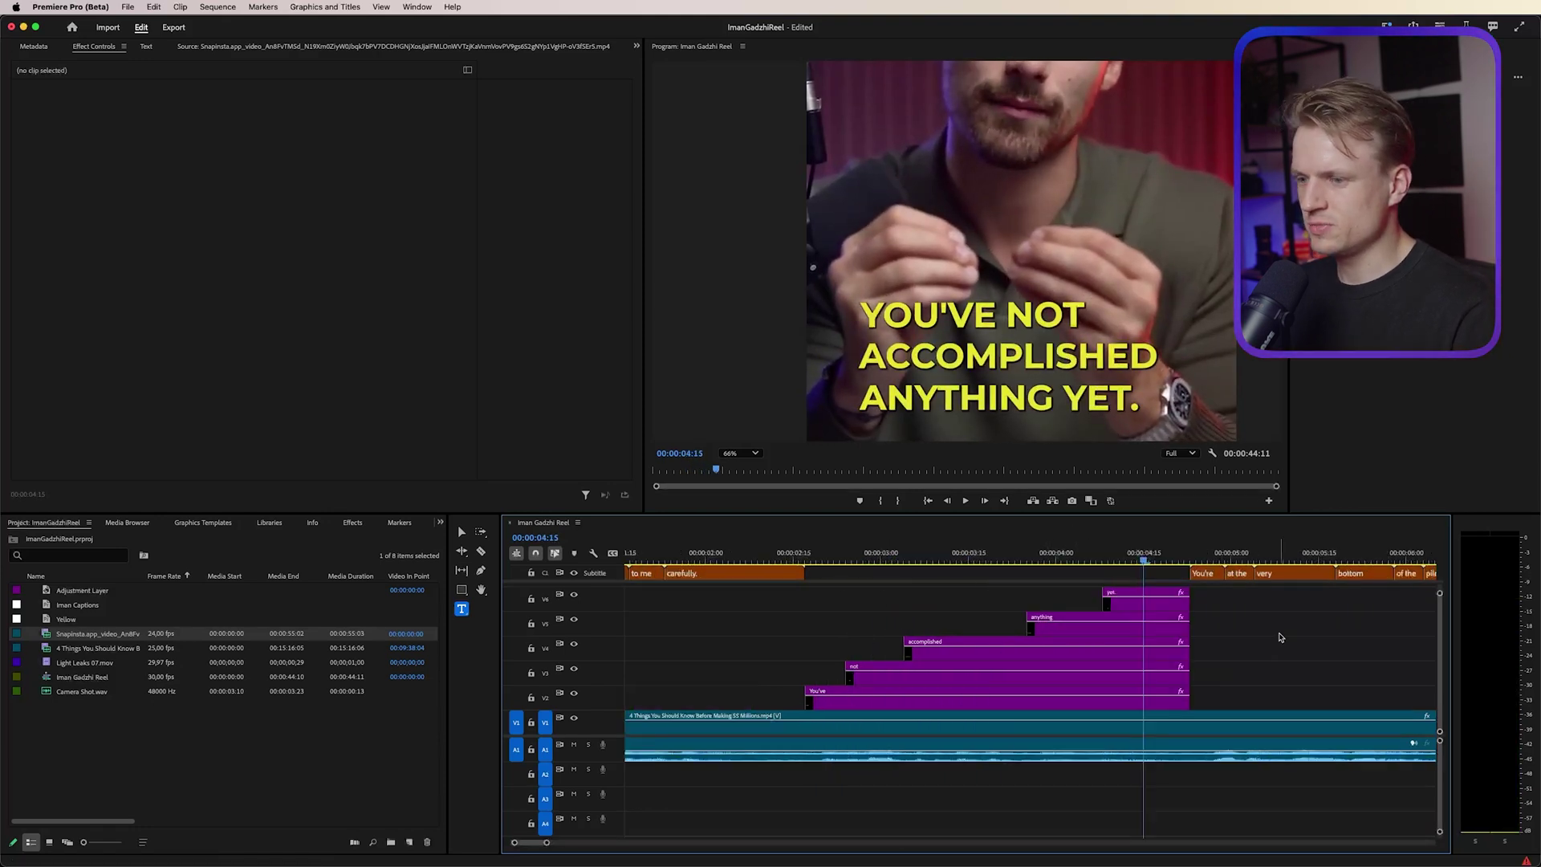
{"action": "left_click_drag", "start_coordinate": [1240, 597], "coordinate": [804, 711]}
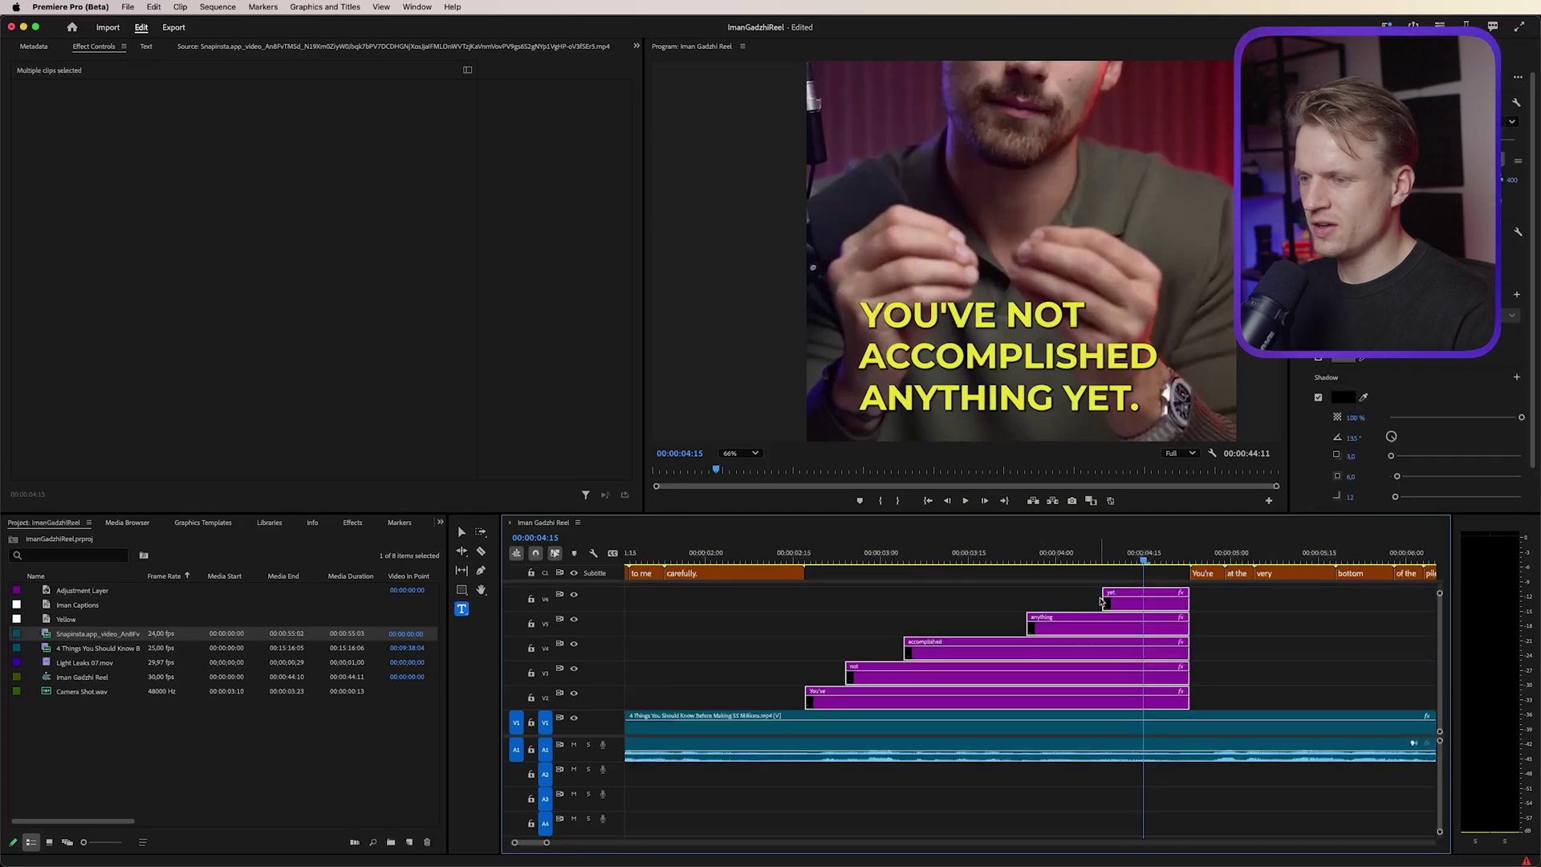
{"action": "left_click", "coordinate": [1105, 607]}
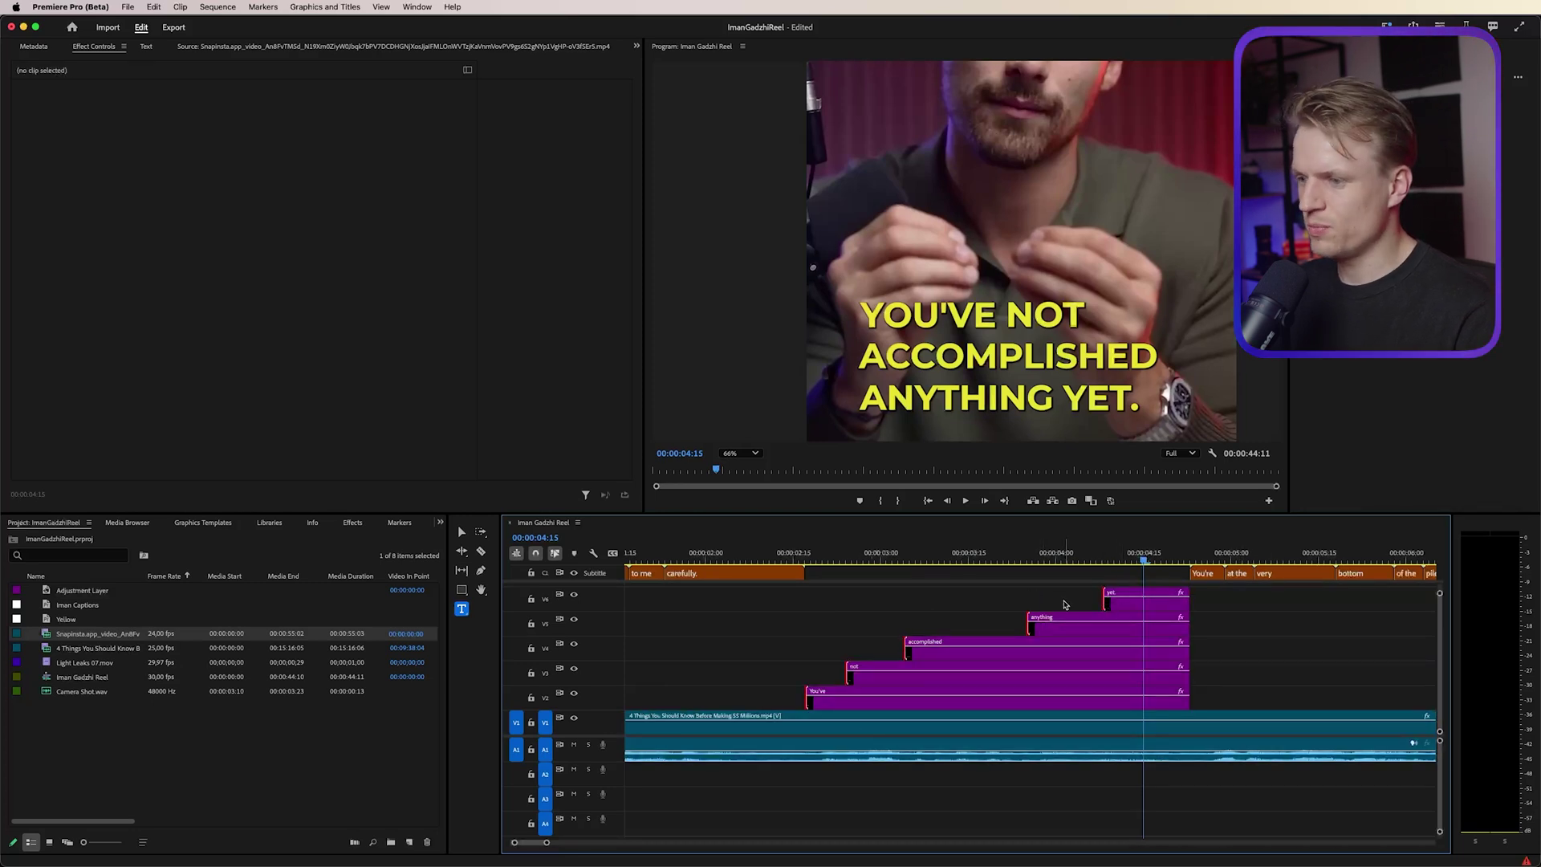
{"action": "key", "text": "super+d"}
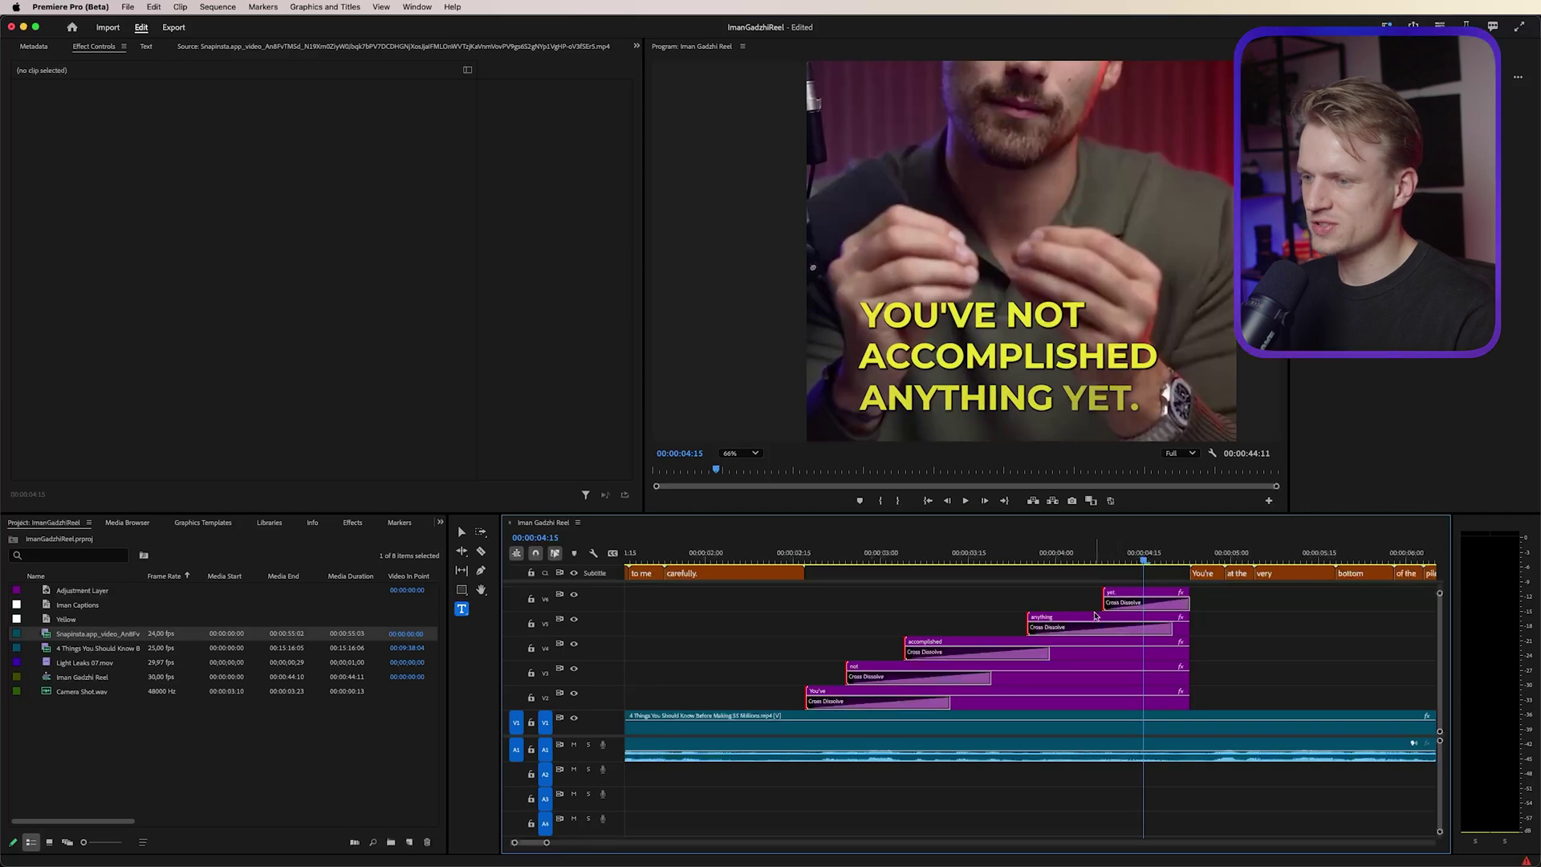
- Shorten the Cross Dissolves on all five word graphics to about four frames and play back the phrase
{"action": "left_click", "coordinate": [1168, 598]}
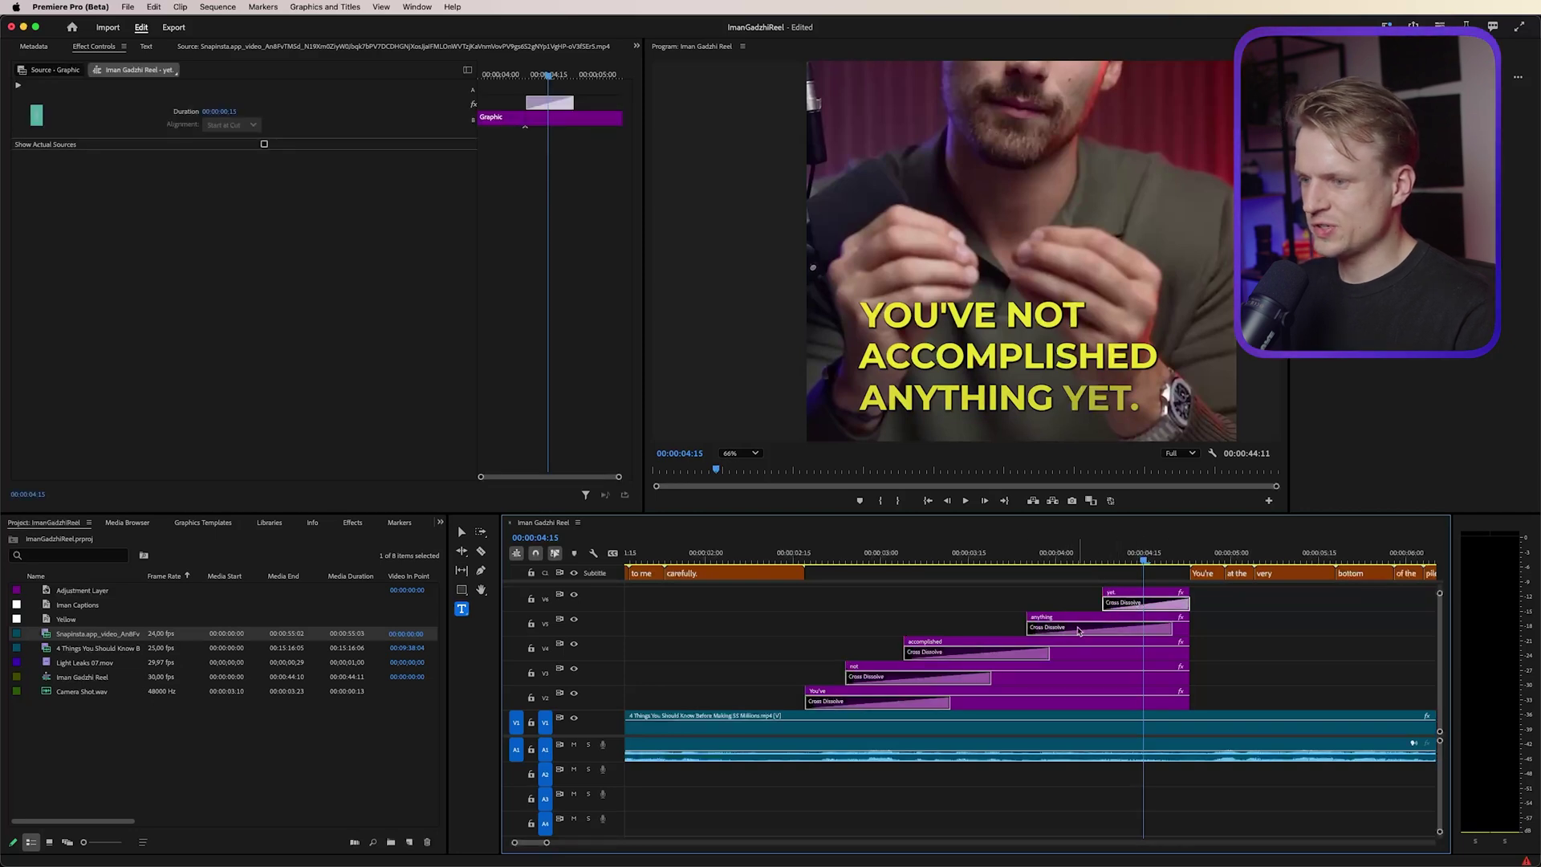
{"action": "left_click", "coordinate": [1075, 631], "text": "shift"}
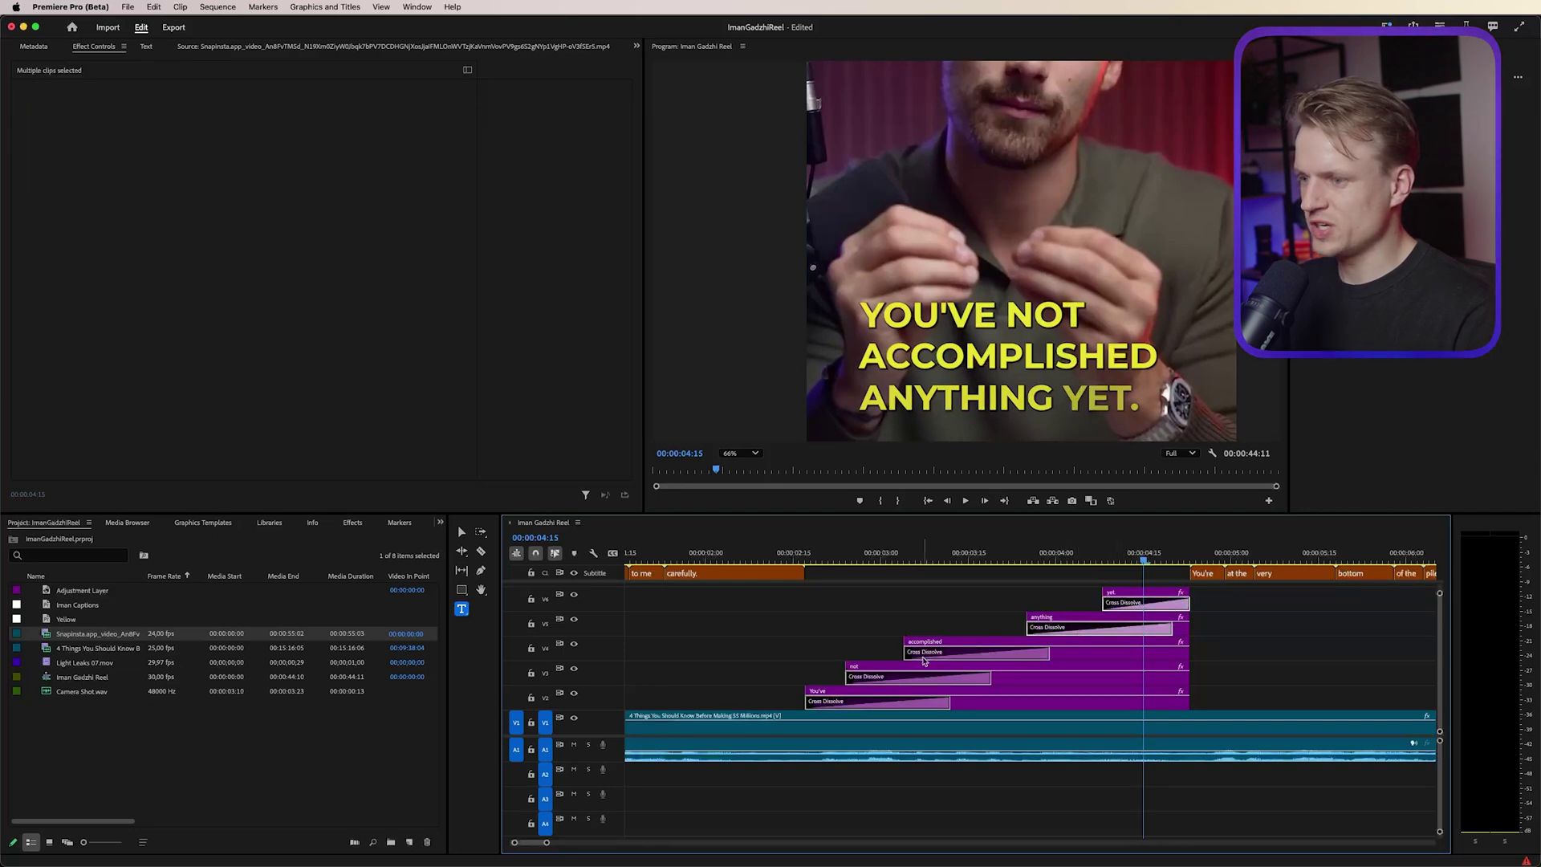
{"action": "left_click", "coordinate": [928, 655], "text": "shift"}
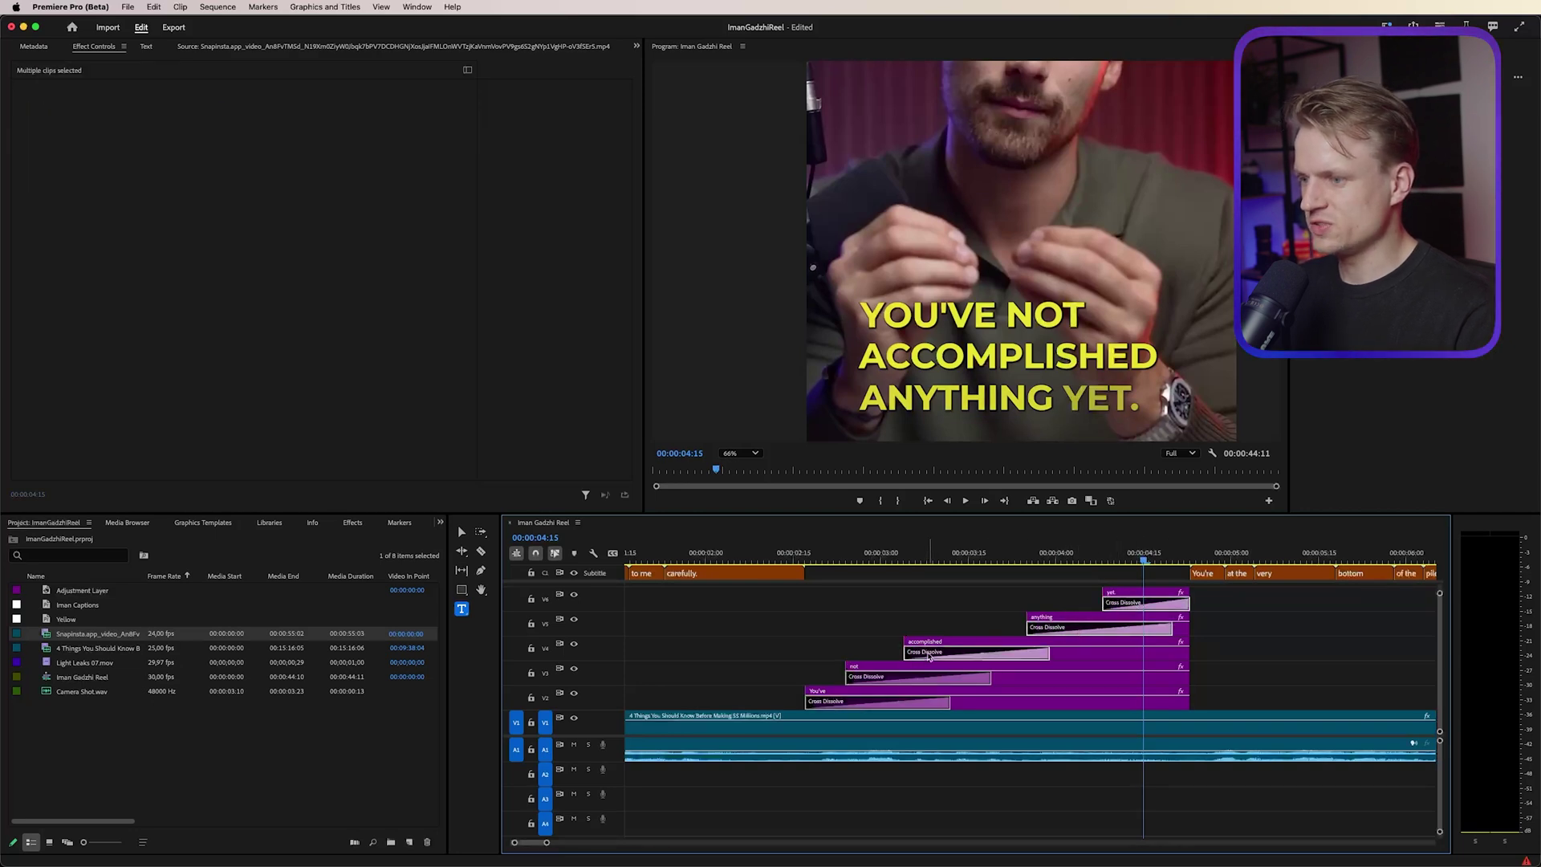
{"action": "left_click", "coordinate": [889, 679], "text": "shift"}
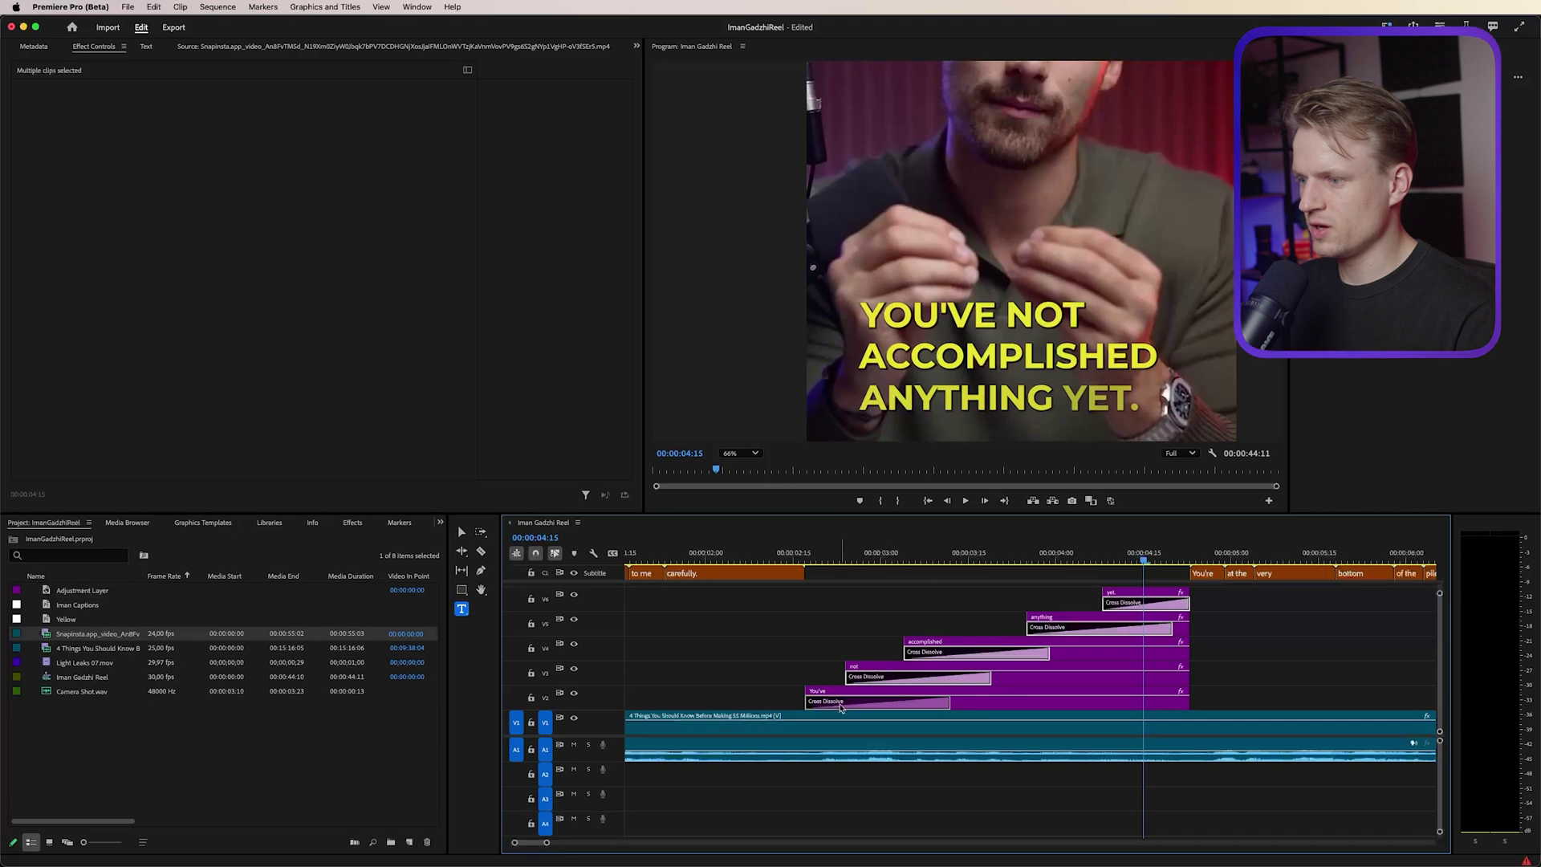
{"action": "left_click", "coordinate": [875, 702], "text": "shift"}
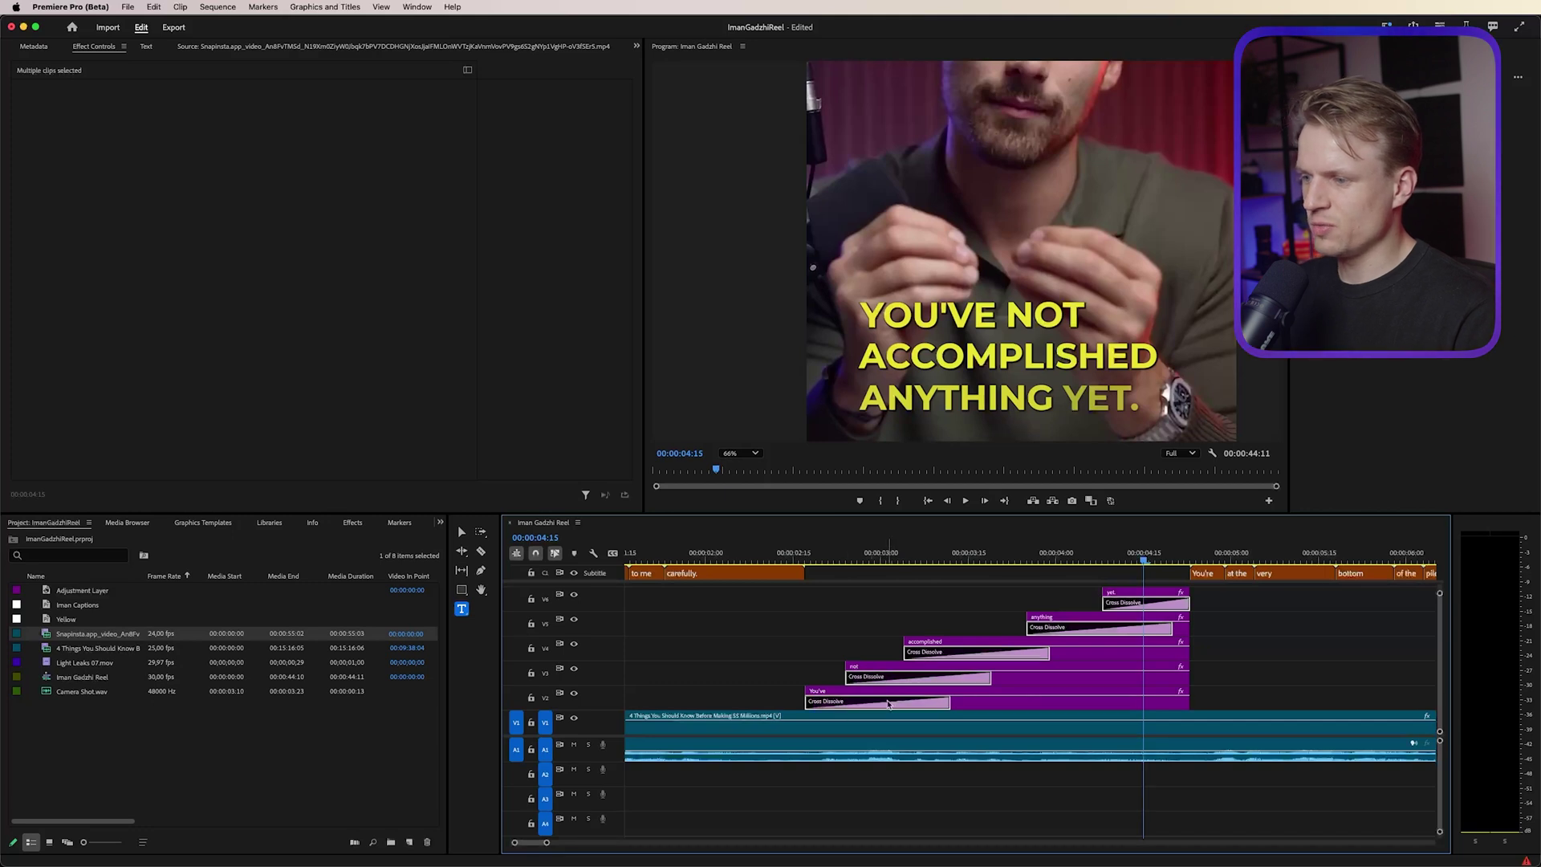
{"action": "double_click", "coordinate": [887, 702]}
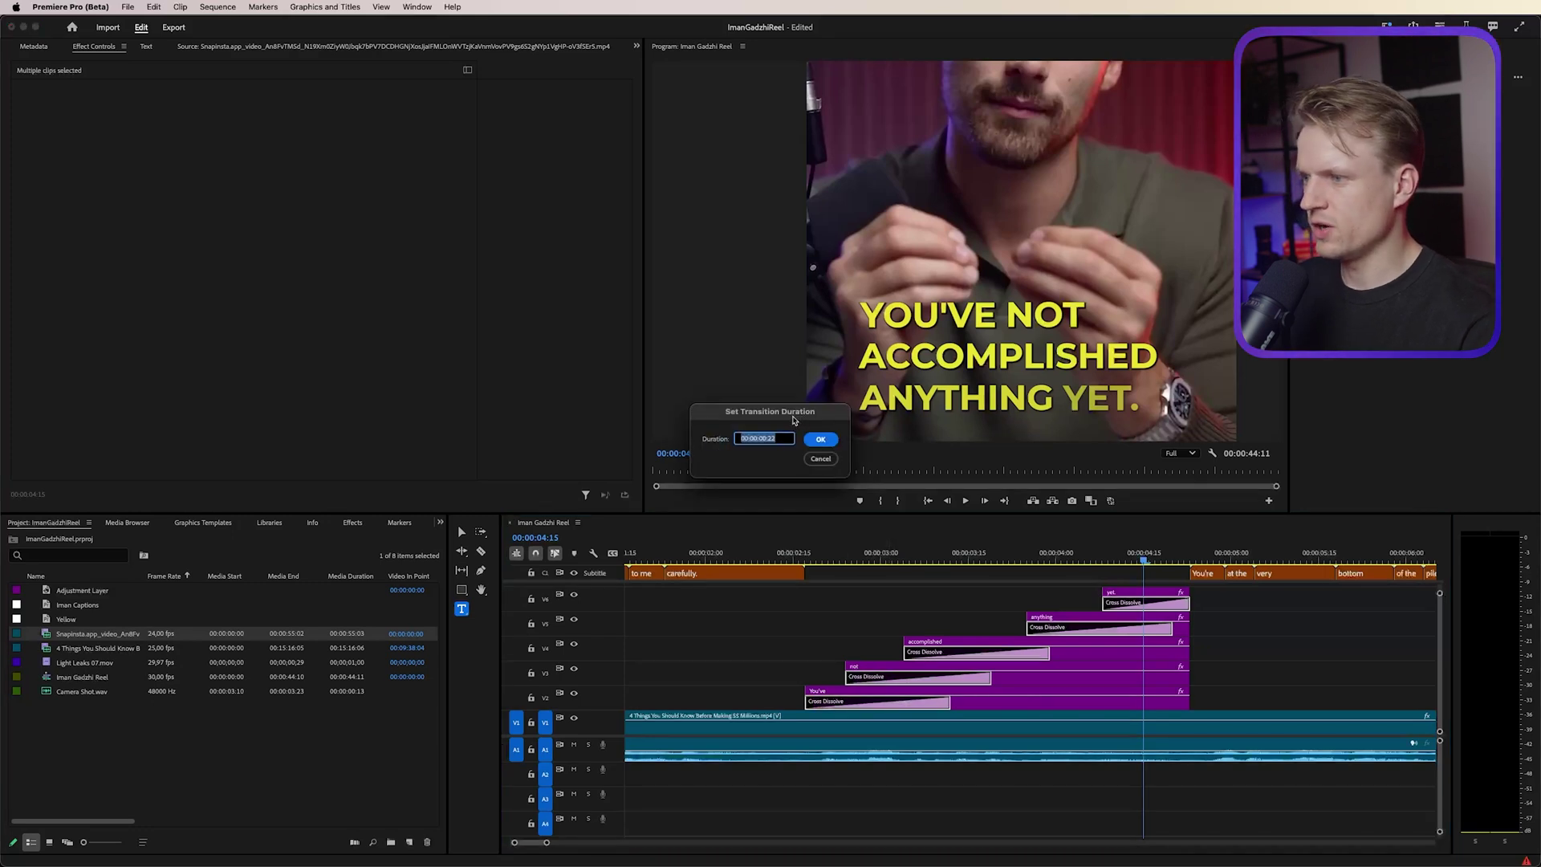
{"action": "type", "text": "10"}
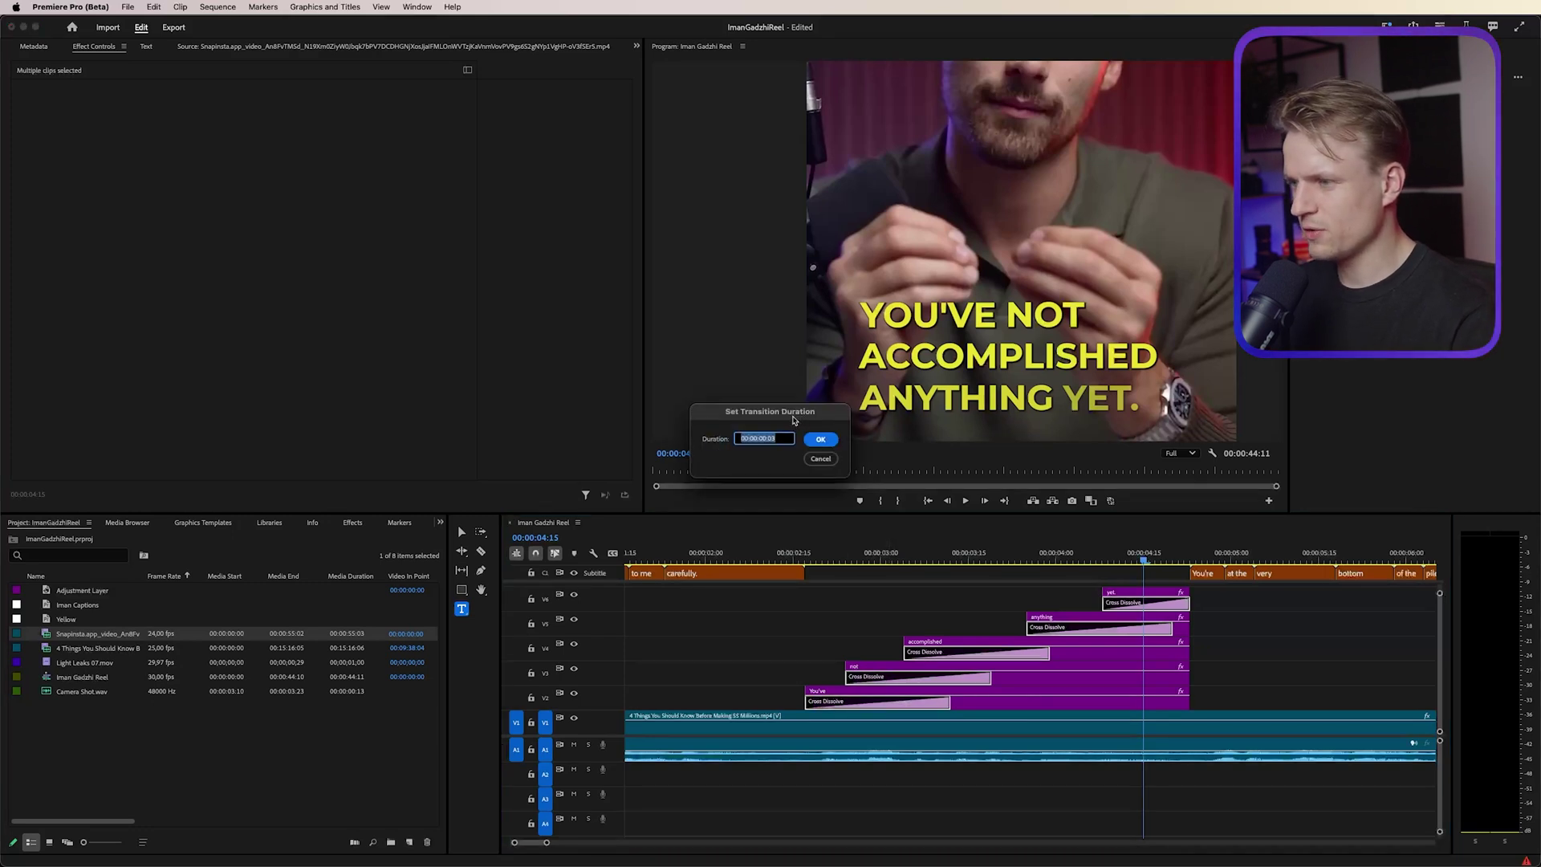
{"action": "key", "text": "Return"}
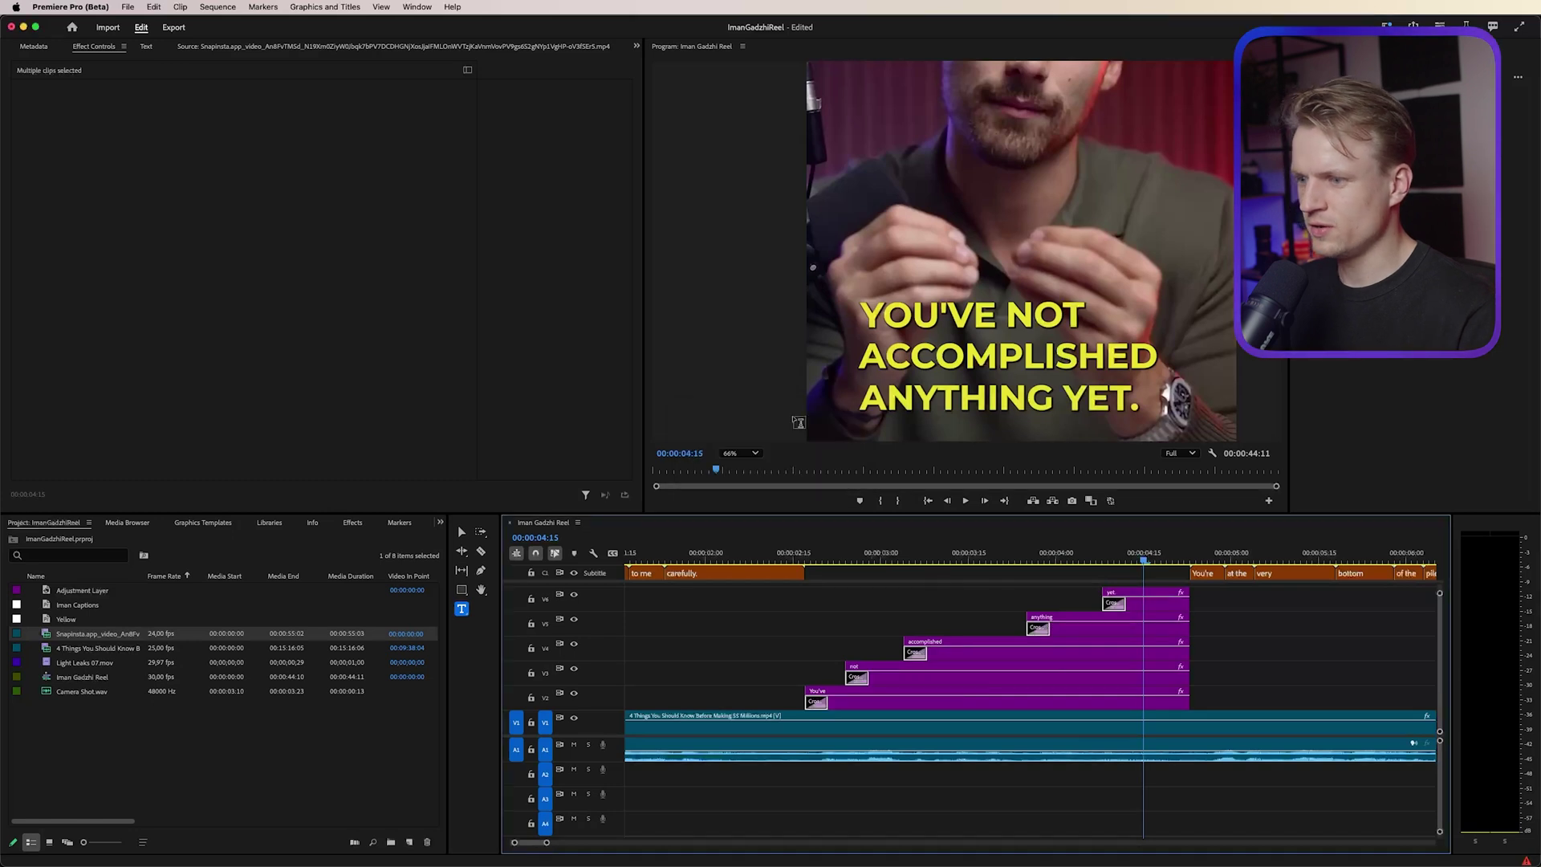
{"action": "left_click", "coordinate": [807, 560]}
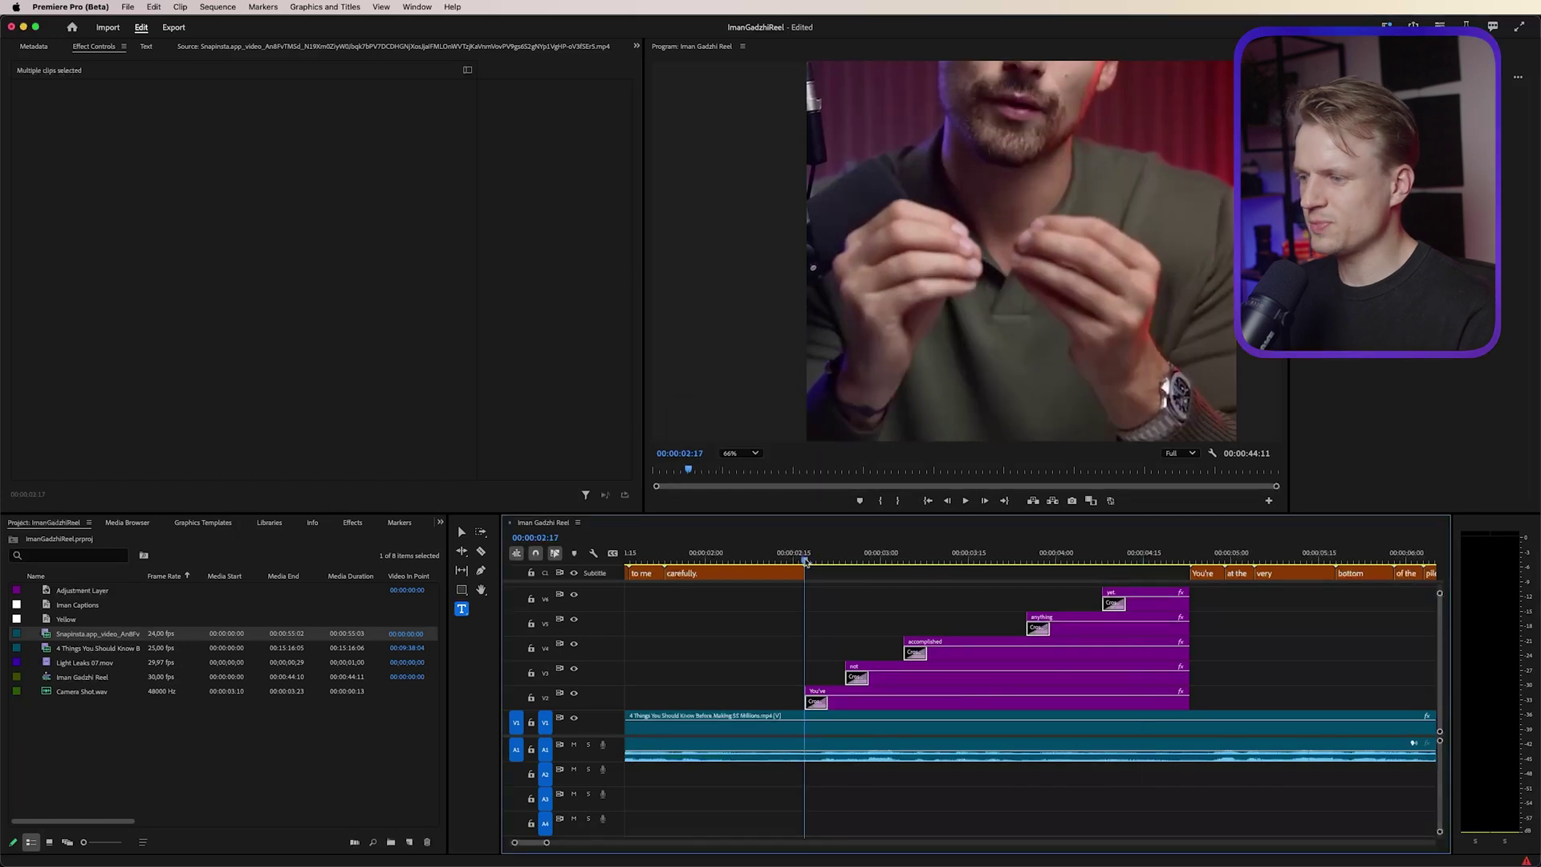
{"action": "key", "text": "space"}
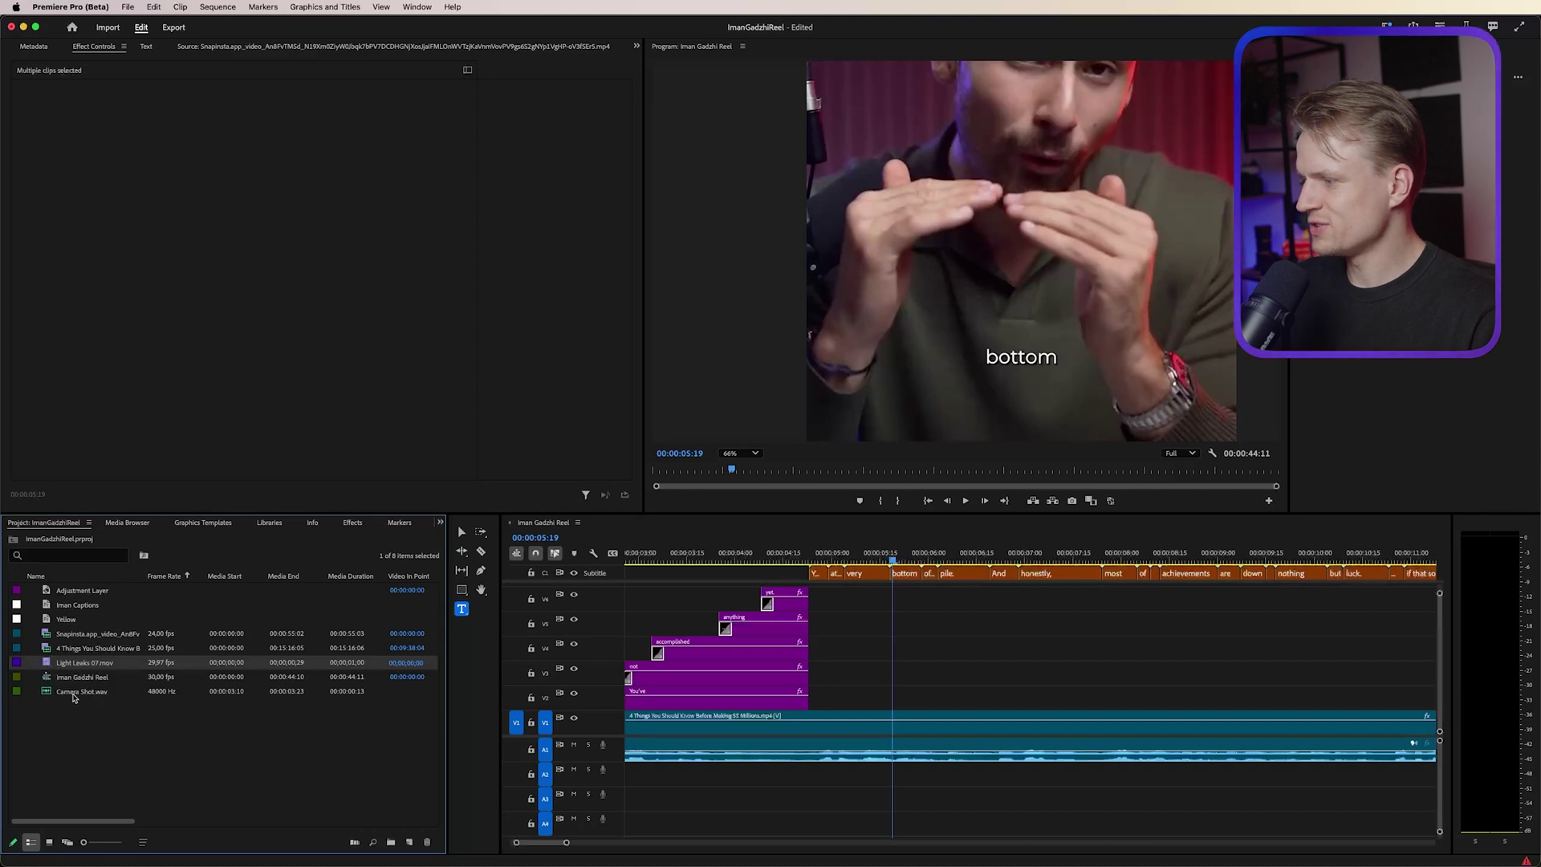
- Place Light Leaks 07.mov on V2 over the cut between "pile." and "And", and fit the whole frame in the program preview
{"action": "left_click", "coordinate": [918, 657]}
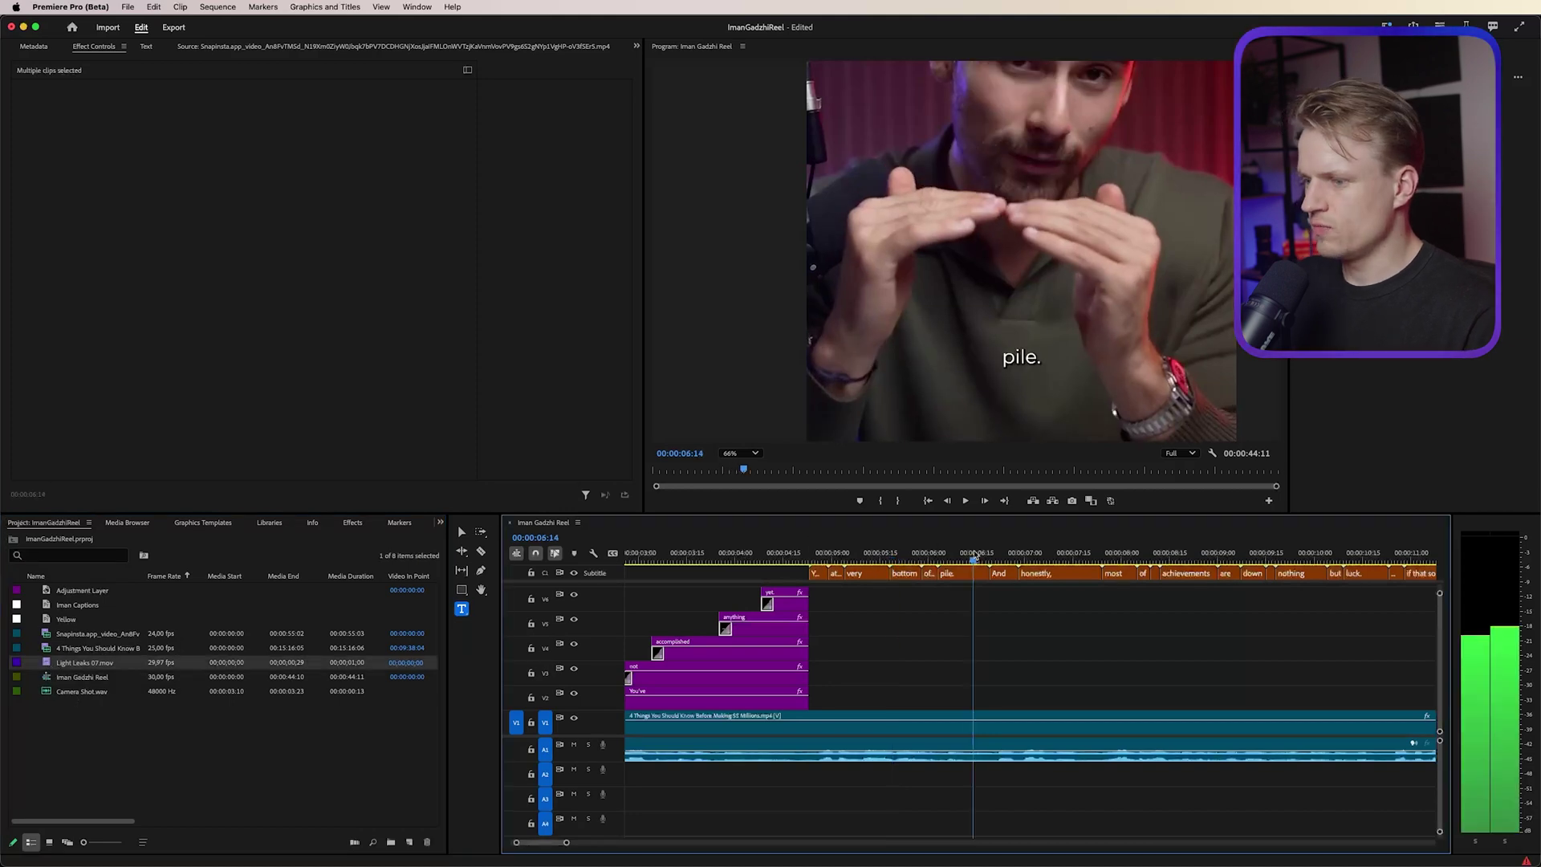
{"action": "key", "text": "space"}
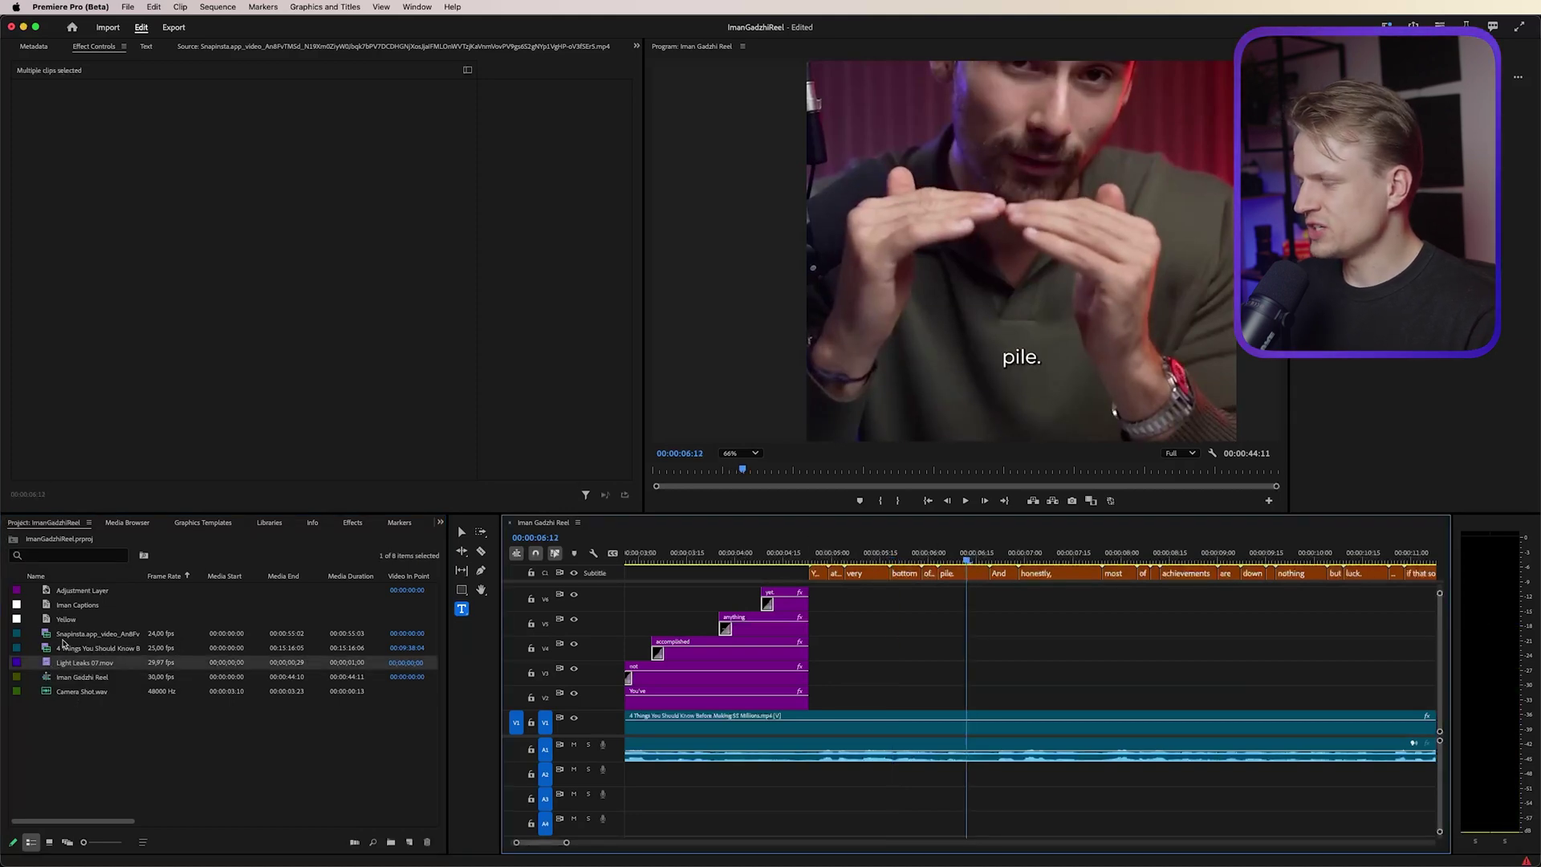
{"action": "left_click_drag", "start_coordinate": [51, 663], "coordinate": [954, 704]}
{"action": "left_click", "coordinate": [736, 453]}
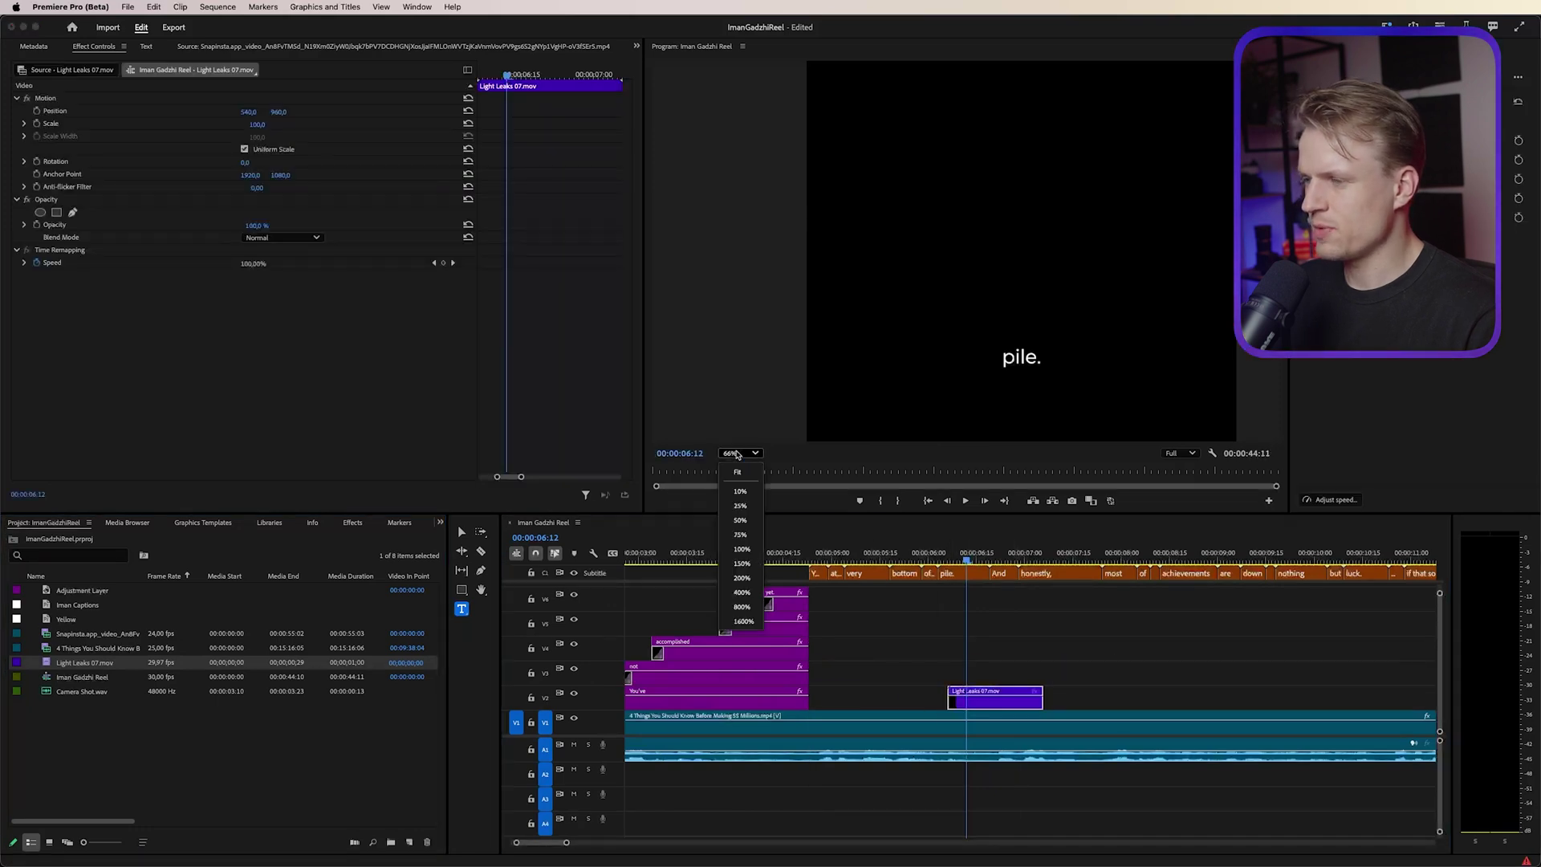
{"action": "left_click", "coordinate": [733, 473]}
{"action": "key", "text": "space"}
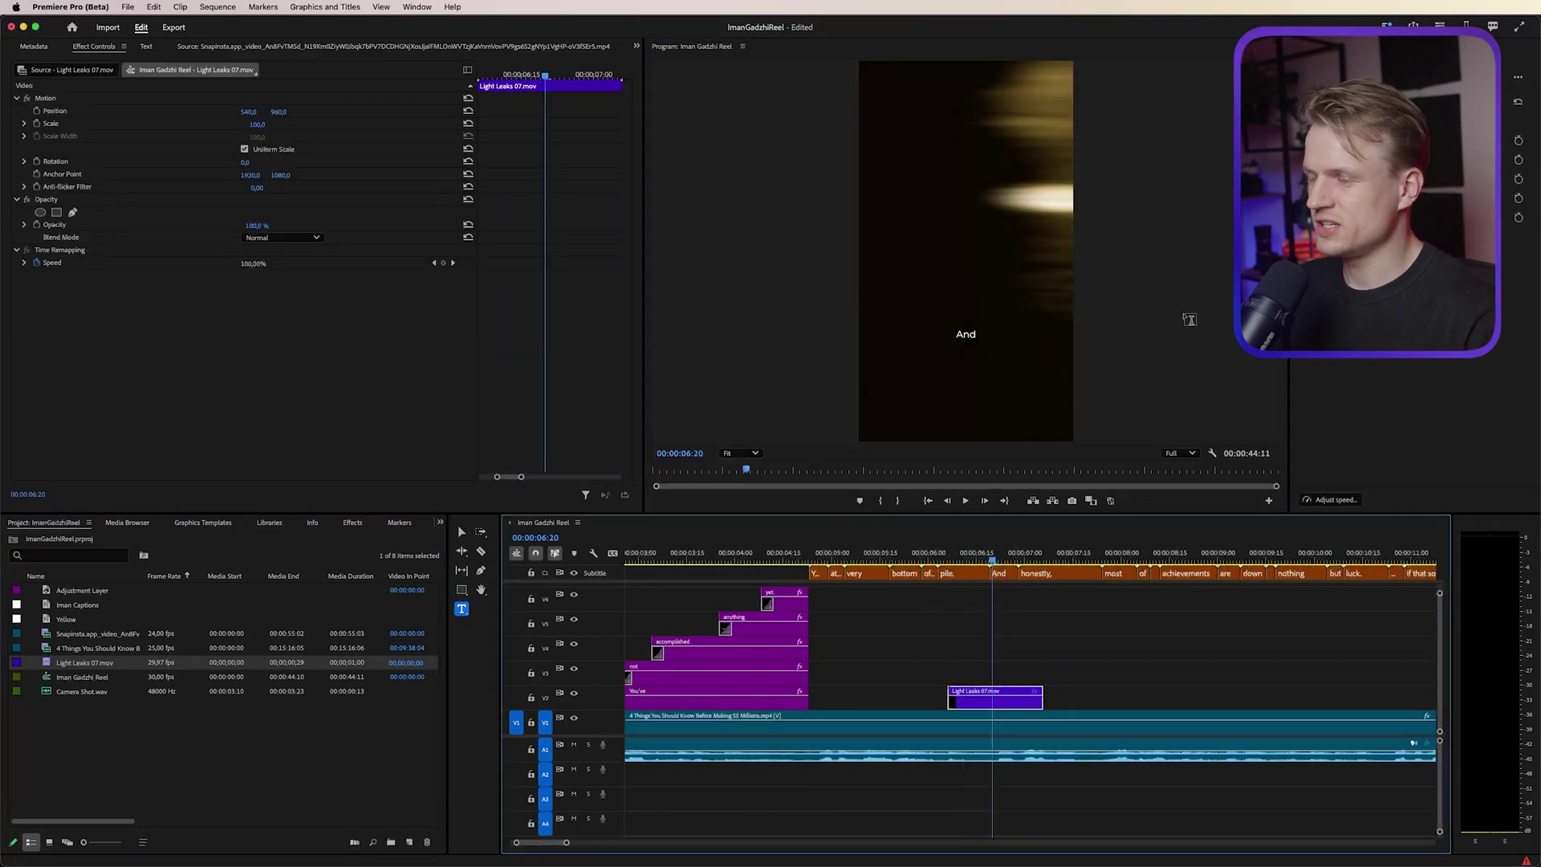
- Rotate the light leak 90°, set its scale to 51 and its blend mode to Screen, and check the transition
{"action": "left_click", "coordinate": [131, 151]}
{"action": "left_click_drag", "start_coordinate": [248, 163], "coordinate": [217, 125]}
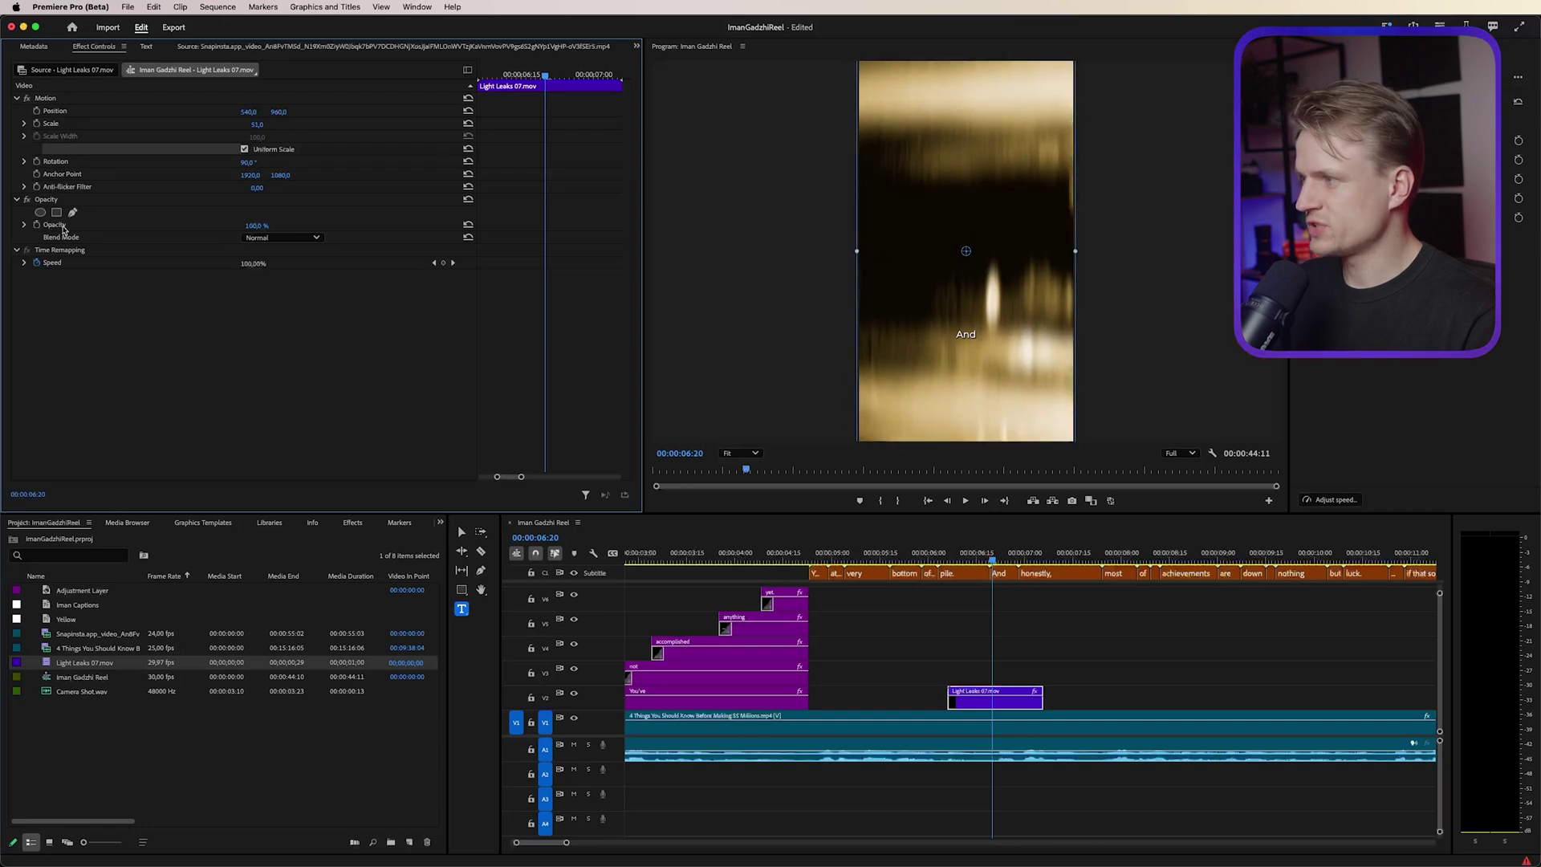
{"action": "left_click", "coordinate": [276, 238]}
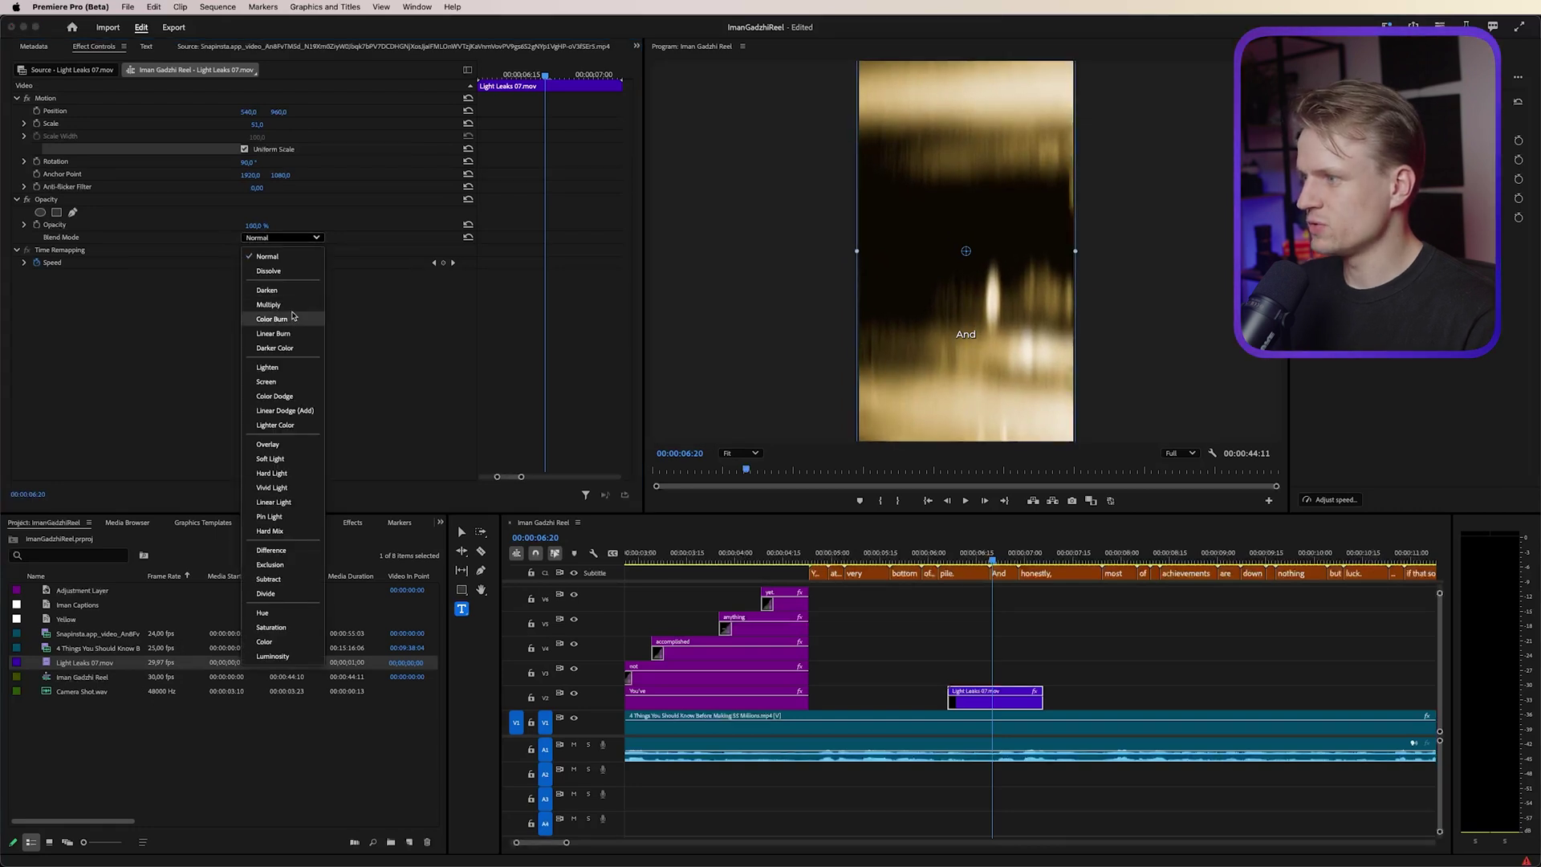
{"action": "left_click", "coordinate": [266, 382]}
{"action": "left_click", "coordinate": [986, 560]}
{"action": "mouse_move", "coordinate": [987, 560]}
{"action": "left_mouse_down"}
{"action": "mouse_move", "coordinate": [1019, 558]}
{"action": "mouse_move", "coordinate": [985, 552]}
{"action": "mouse_move", "coordinate": [1003, 549]}
{"action": "left_mouse_up"}
{"action": "key", "text": "space"}
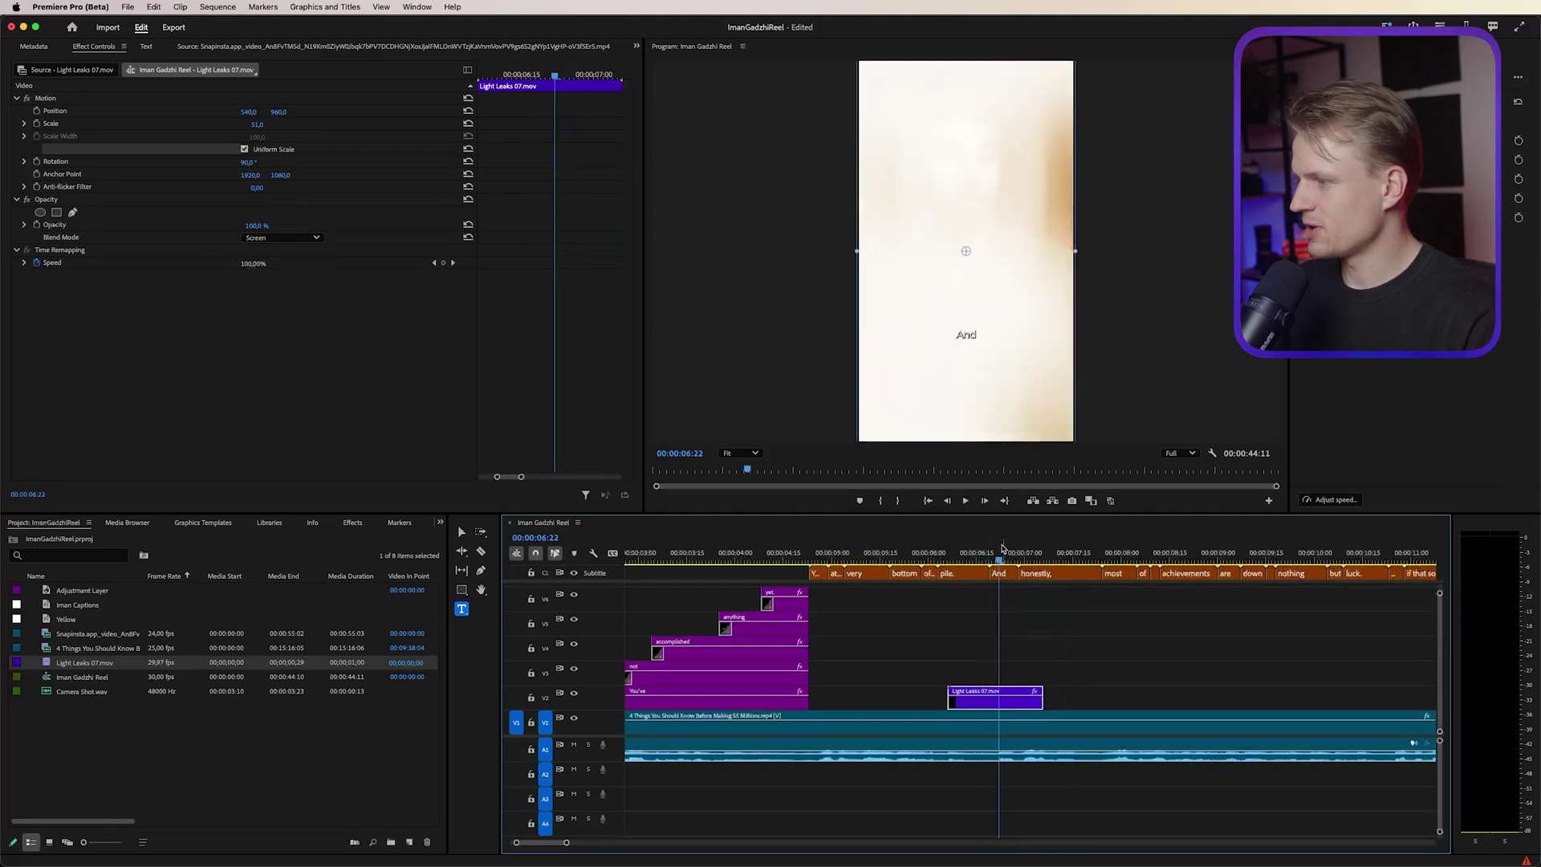
- Place Camera Shot.wav on A2 beneath the light leak, shift it to the shot change, and play back the transition
{"action": "left_click", "coordinate": [100, 737]}
{"action": "left_click_drag", "start_coordinate": [90, 698], "coordinate": [974, 785]}
{"action": "scroll", "coordinate": [1009, 778], "scroll_direction": "up", "scroll_amount": 6}
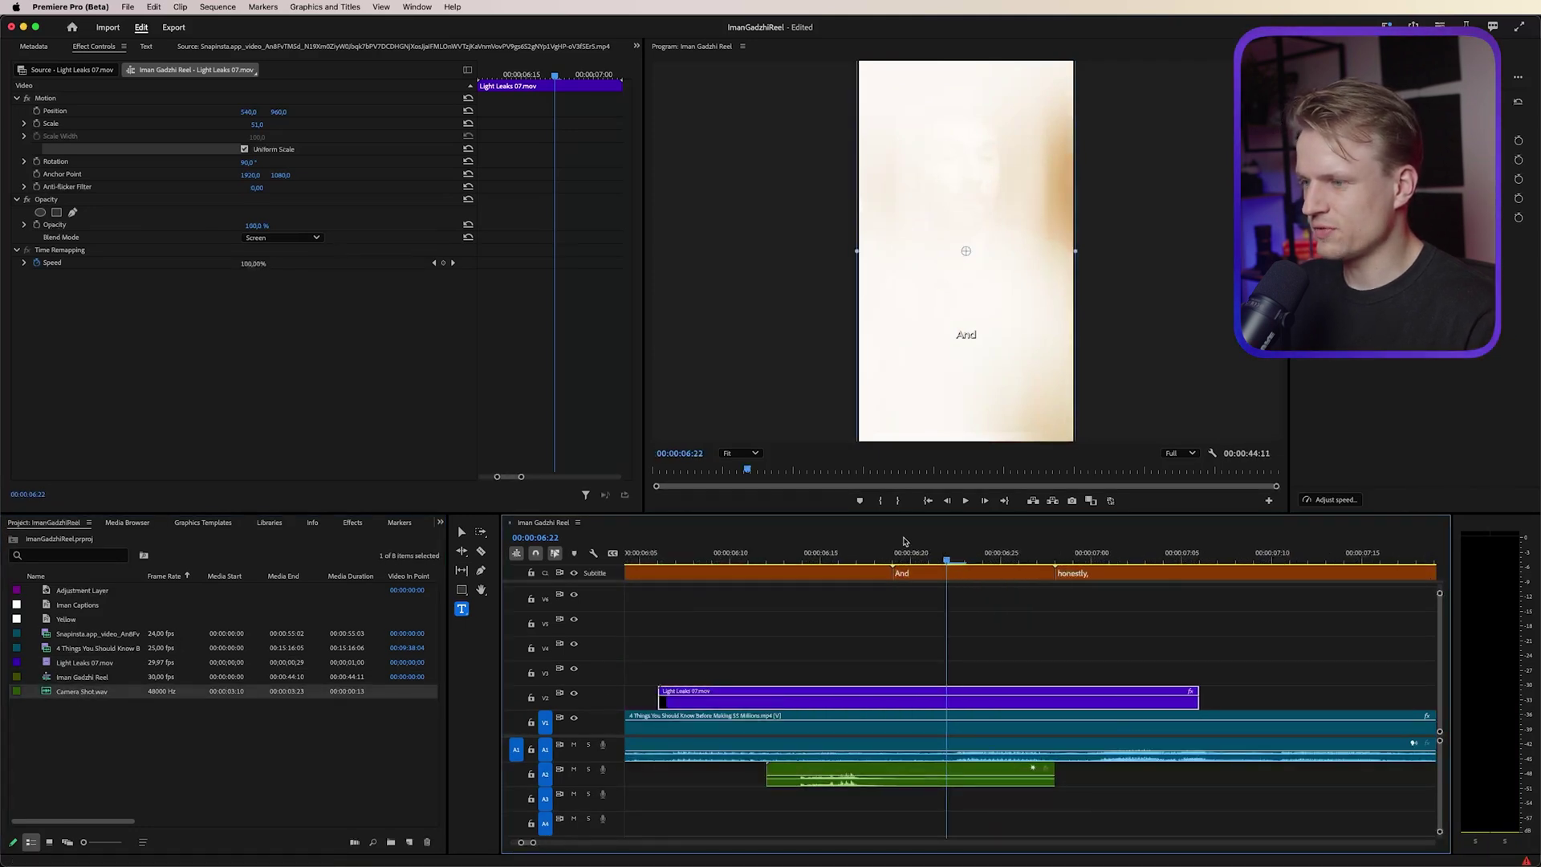
{"action": "left_click_drag", "start_coordinate": [890, 552], "coordinate": [947, 563]}
{"action": "left_click_drag", "start_coordinate": [936, 781], "coordinate": [1025, 787]}
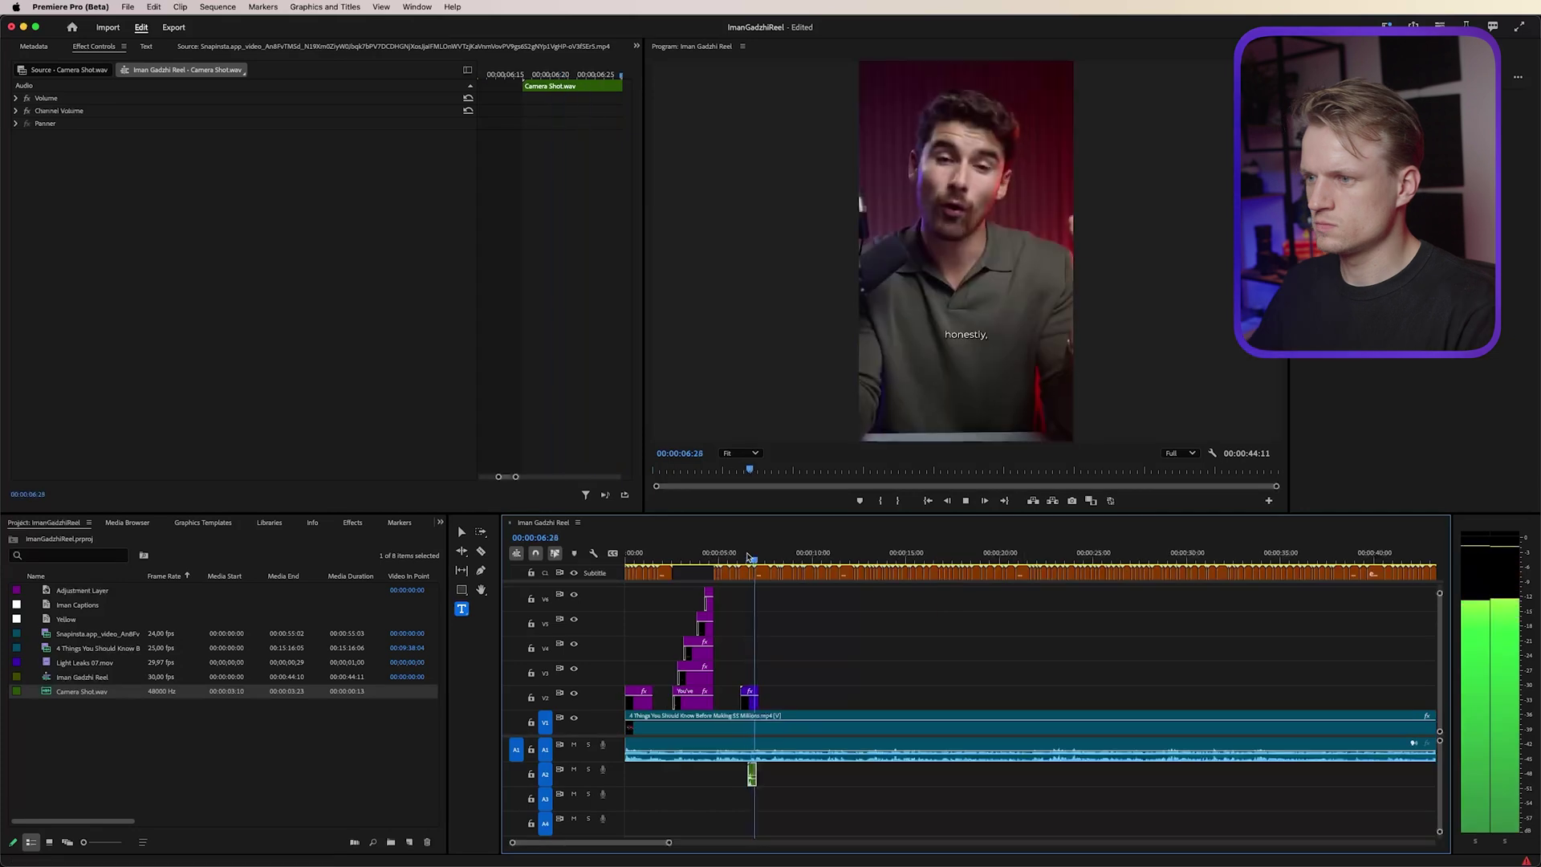
{"action": "key", "text": "space"}
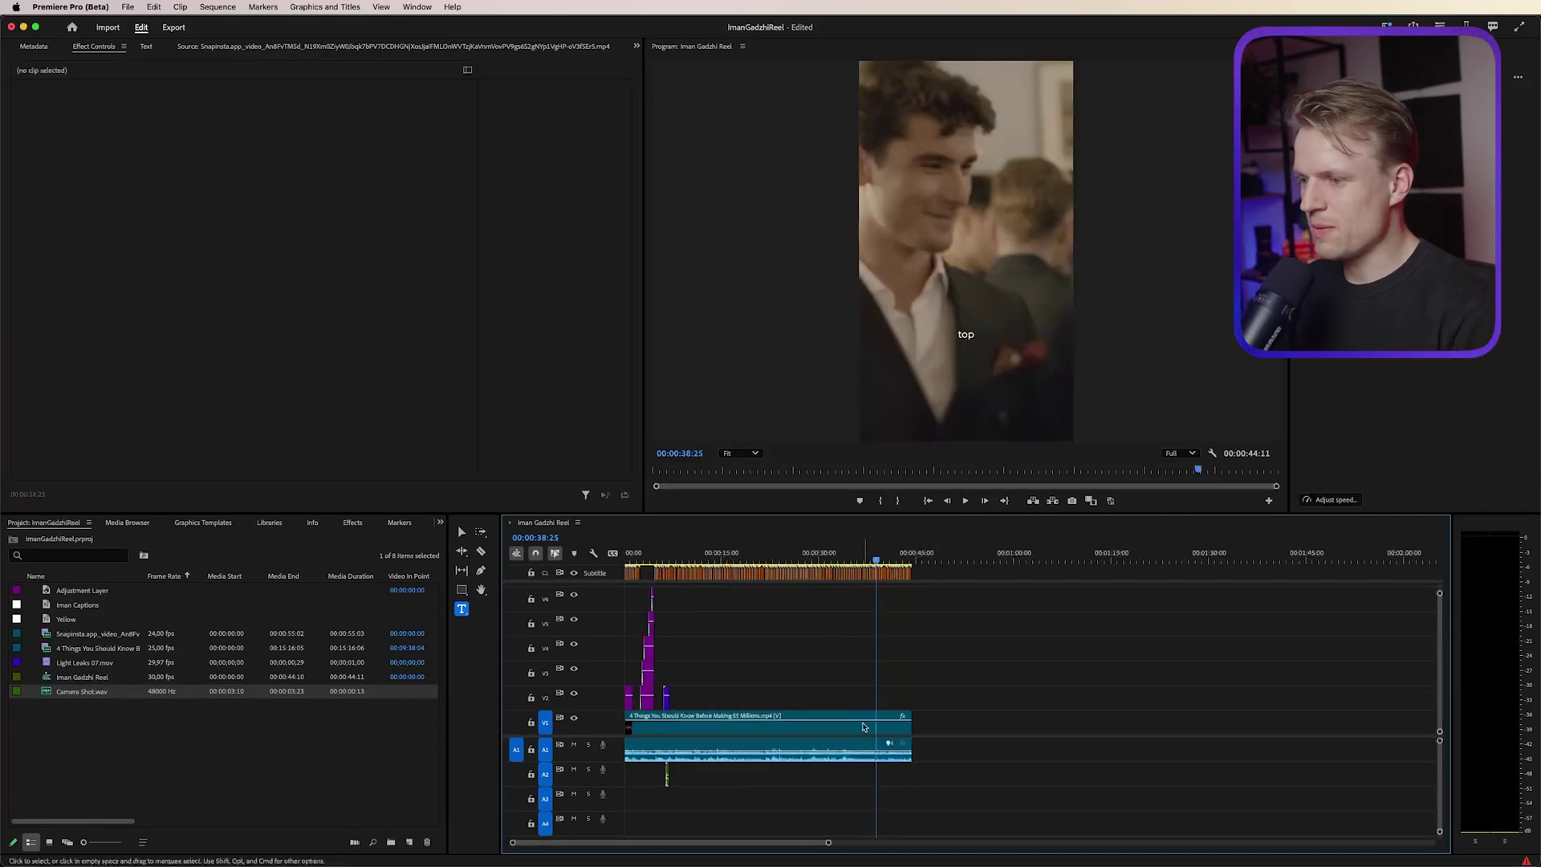
- Split the V1 clip at "top" and again within "entrepreneurs," and delete the piece following the second cut
{"action": "scroll", "coordinate": [865, 727], "scroll_direction": "up", "scroll_amount": 10}
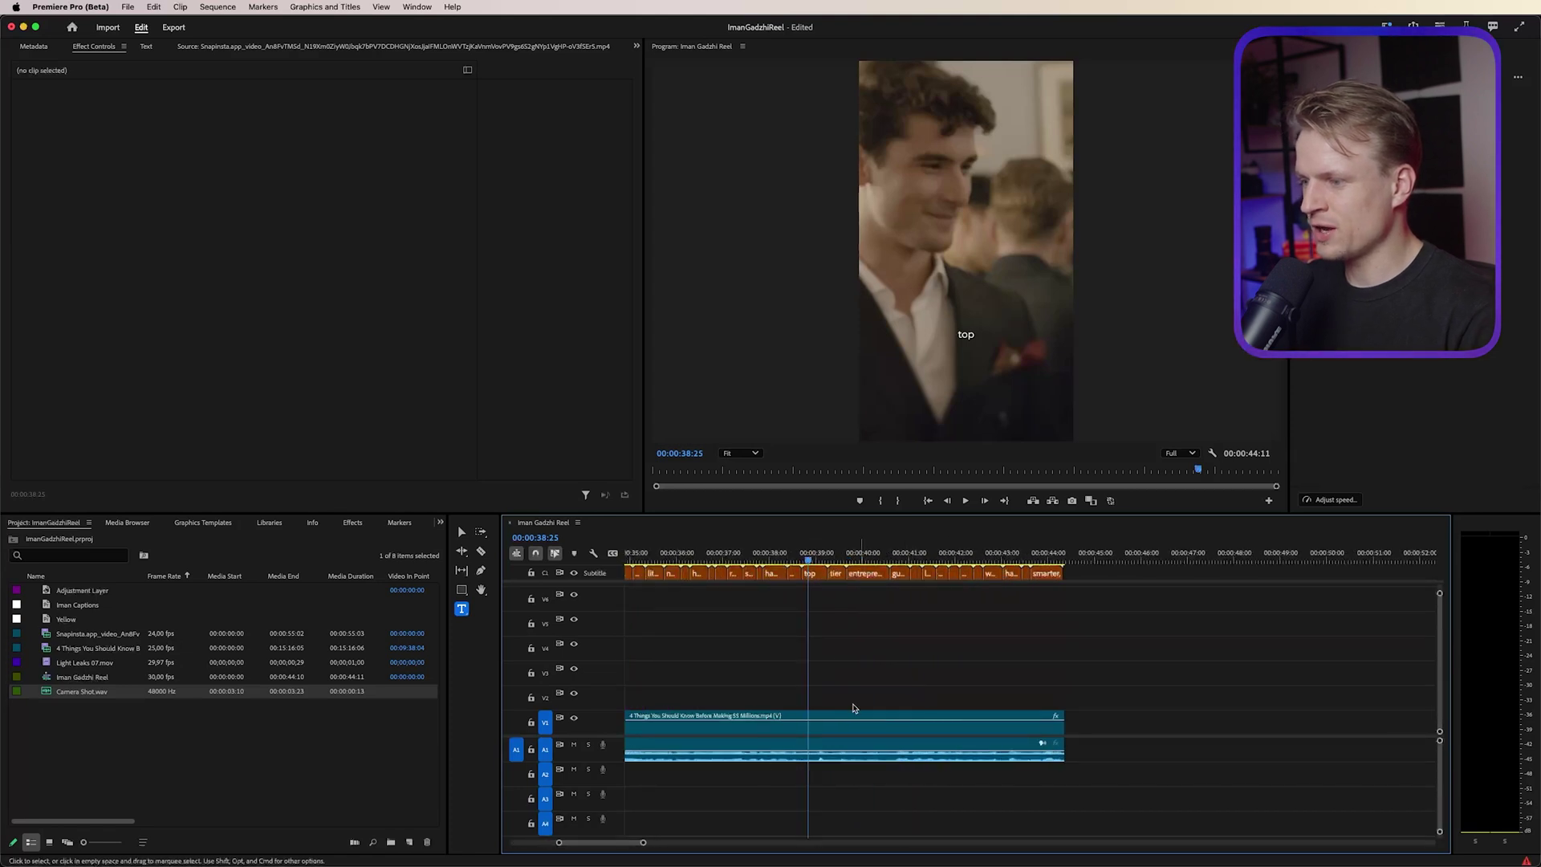
{"action": "scroll", "coordinate": [847, 714], "scroll_direction": "up", "scroll_amount": 3}
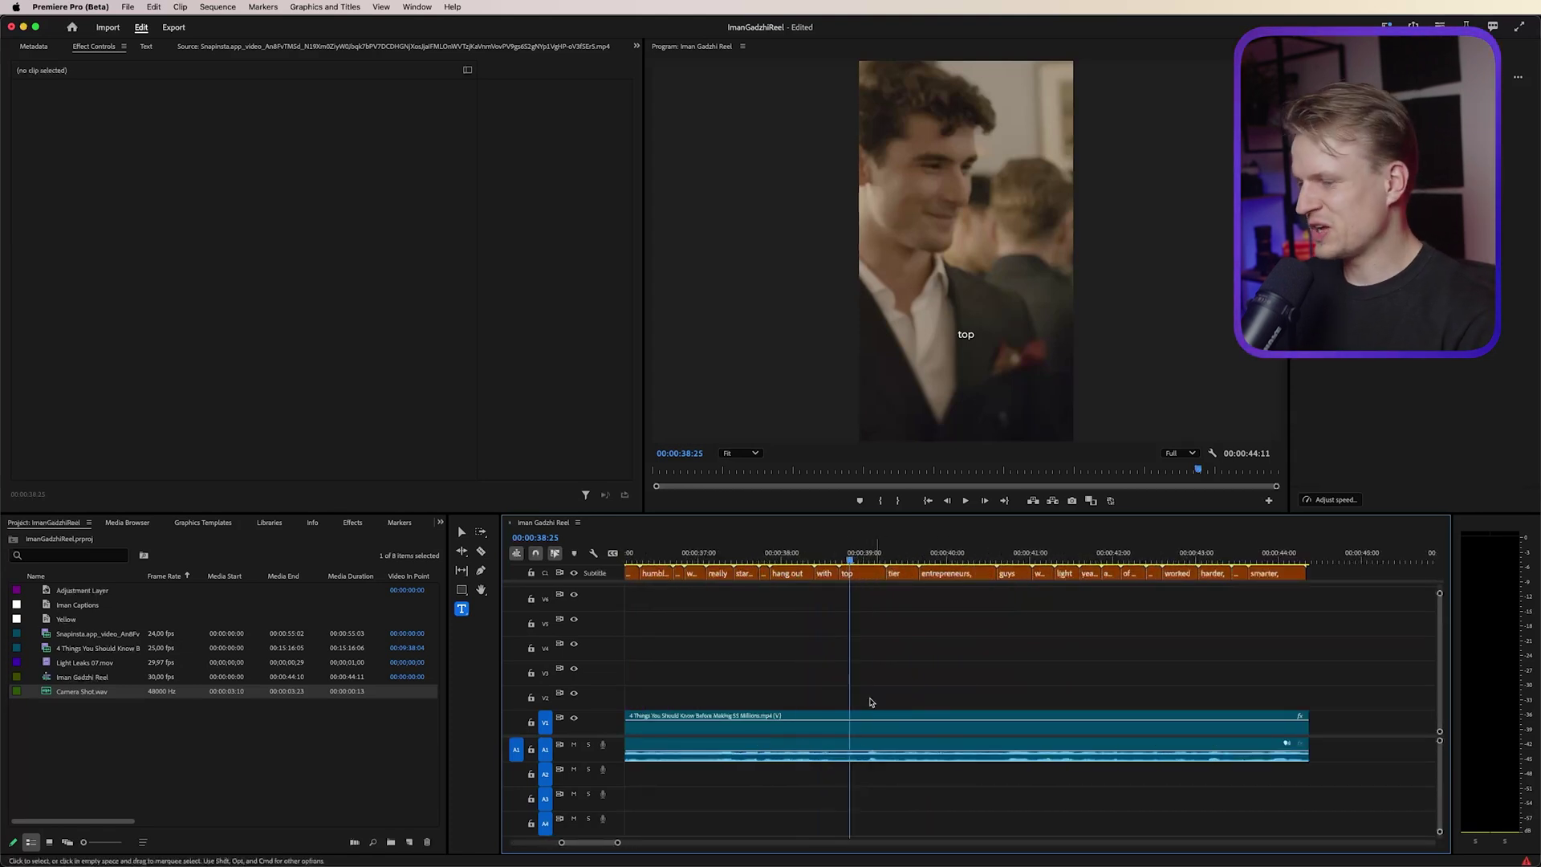
{"action": "left_click_drag", "start_coordinate": [814, 554], "coordinate": [795, 554]}
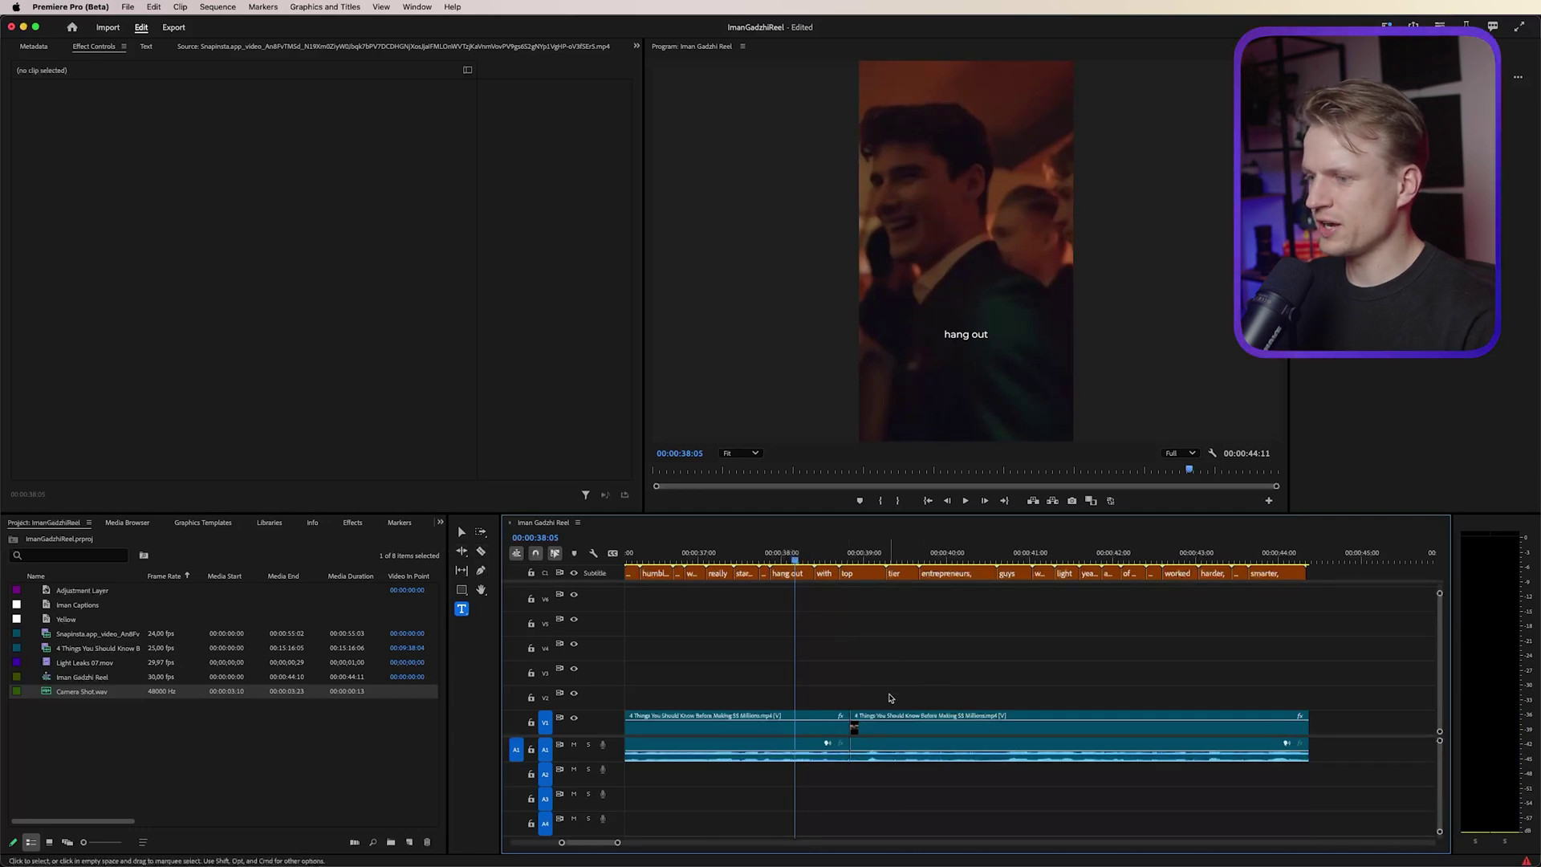
{"action": "left_click", "coordinate": [870, 556]}
{"action": "left_click_drag", "start_coordinate": [871, 555], "coordinate": [967, 558]}
{"action": "key", "text": "super+k"}
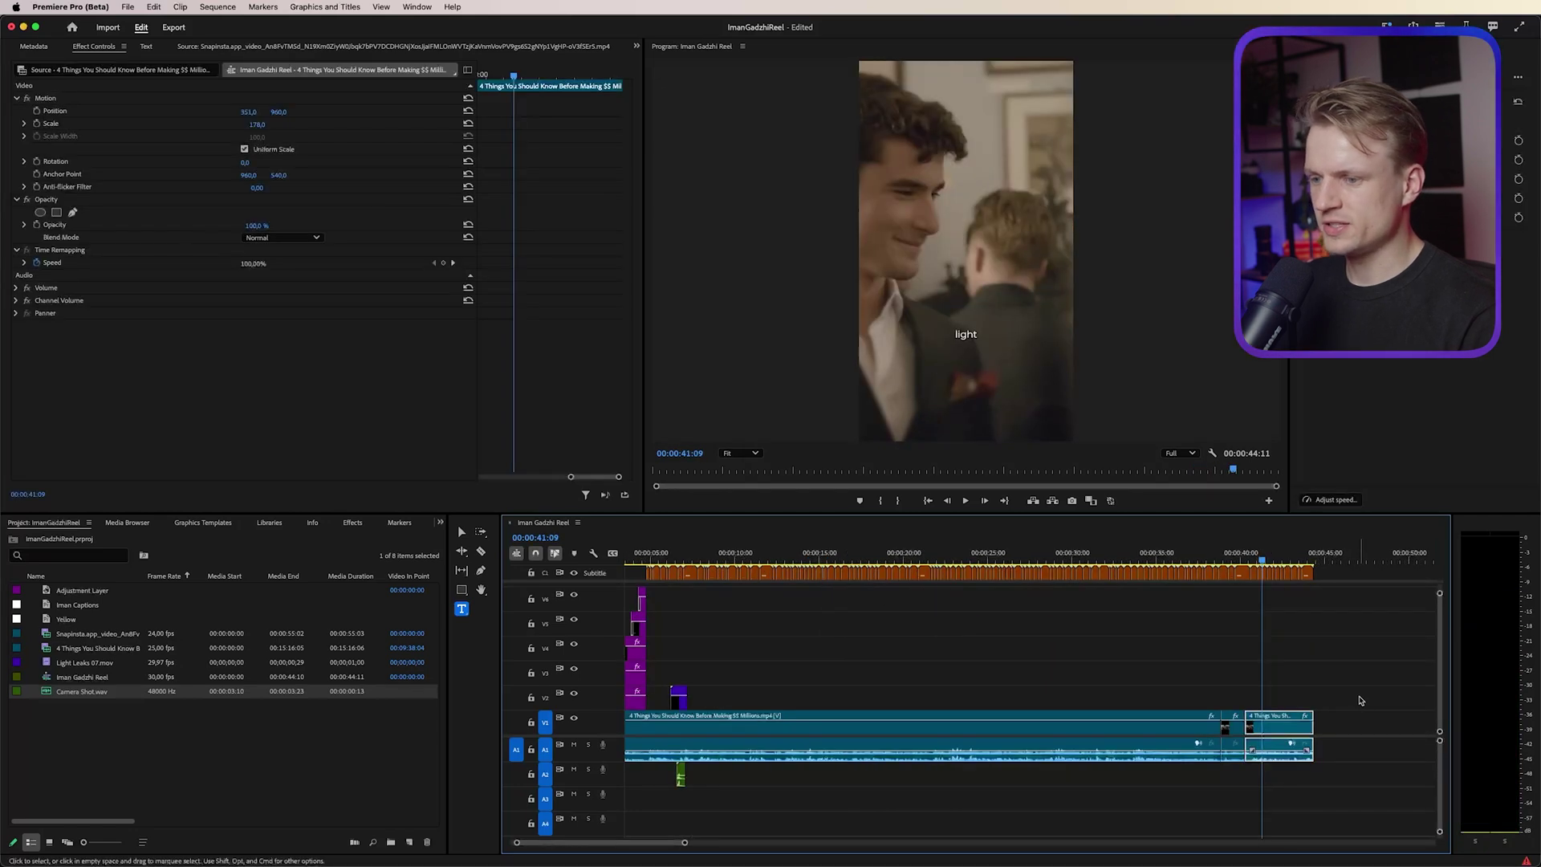
{"action": "left_click", "coordinate": [1279, 726]}
{"action": "key", "text": "Delete"}
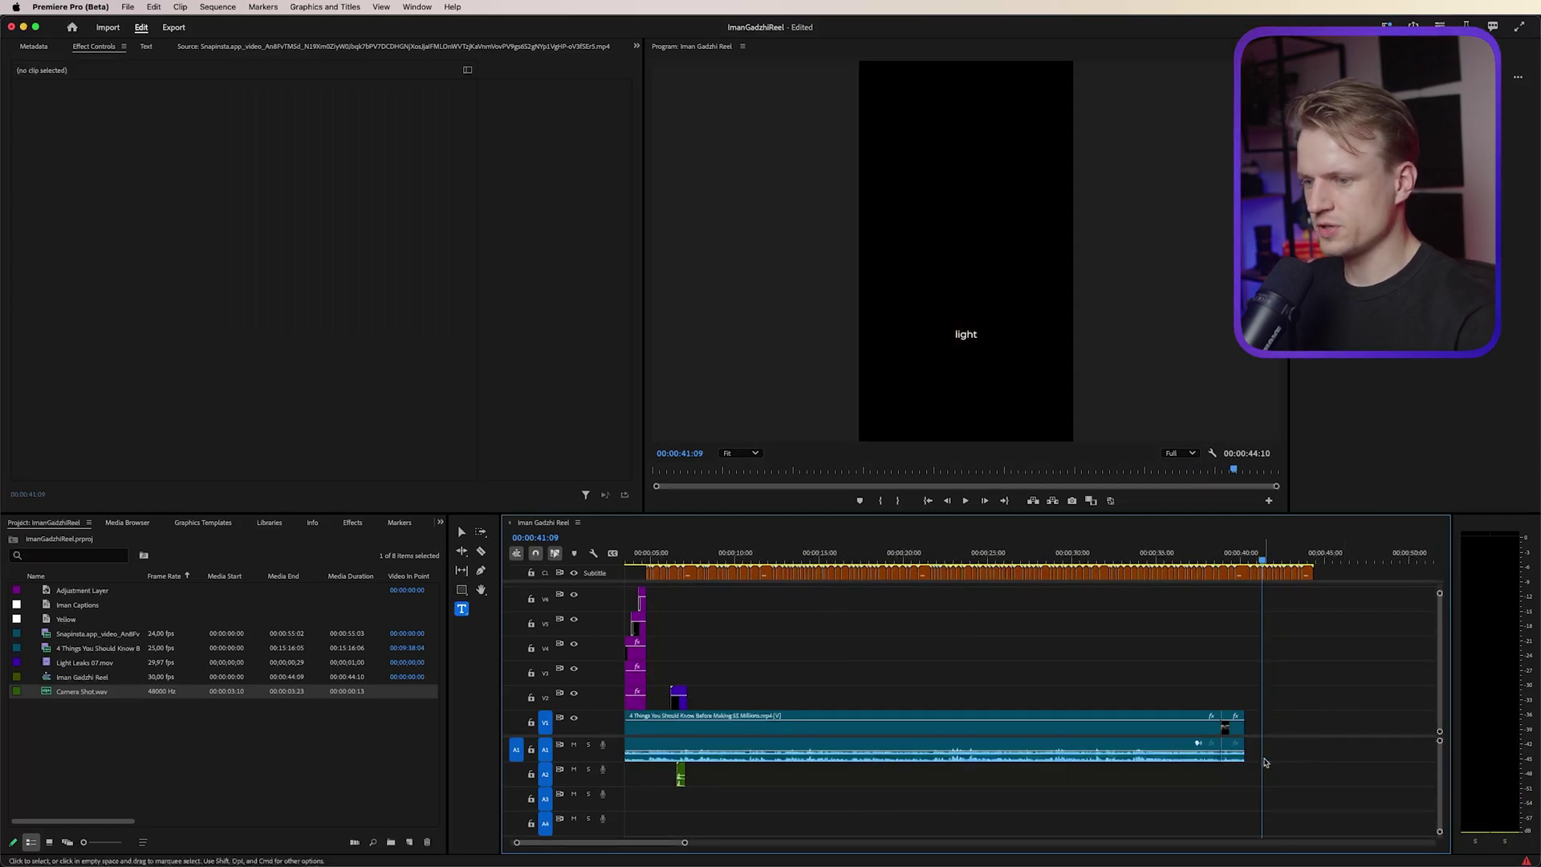
- Trim the long V1 clip's end back to the cut at "And" beneath the light leak and play back the transition
{"action": "left_click_drag", "start_coordinate": [1211, 731], "coordinate": [677, 708]}
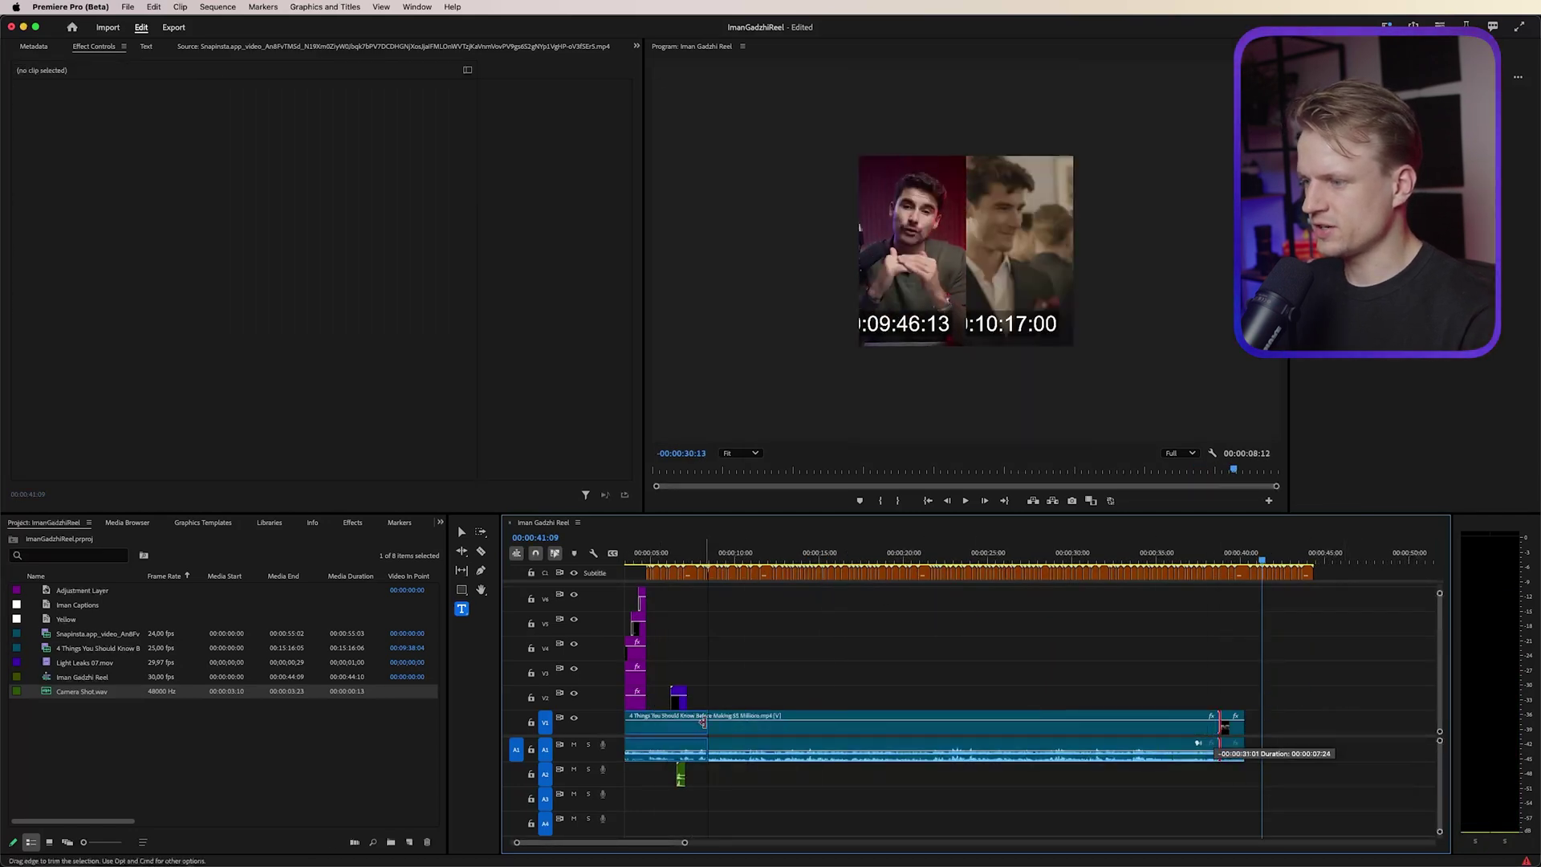
{"action": "left_click_drag", "start_coordinate": [703, 721], "coordinate": [674, 724]}
{"action": "left_click_drag", "start_coordinate": [907, 573], "coordinate": [854, 573]}
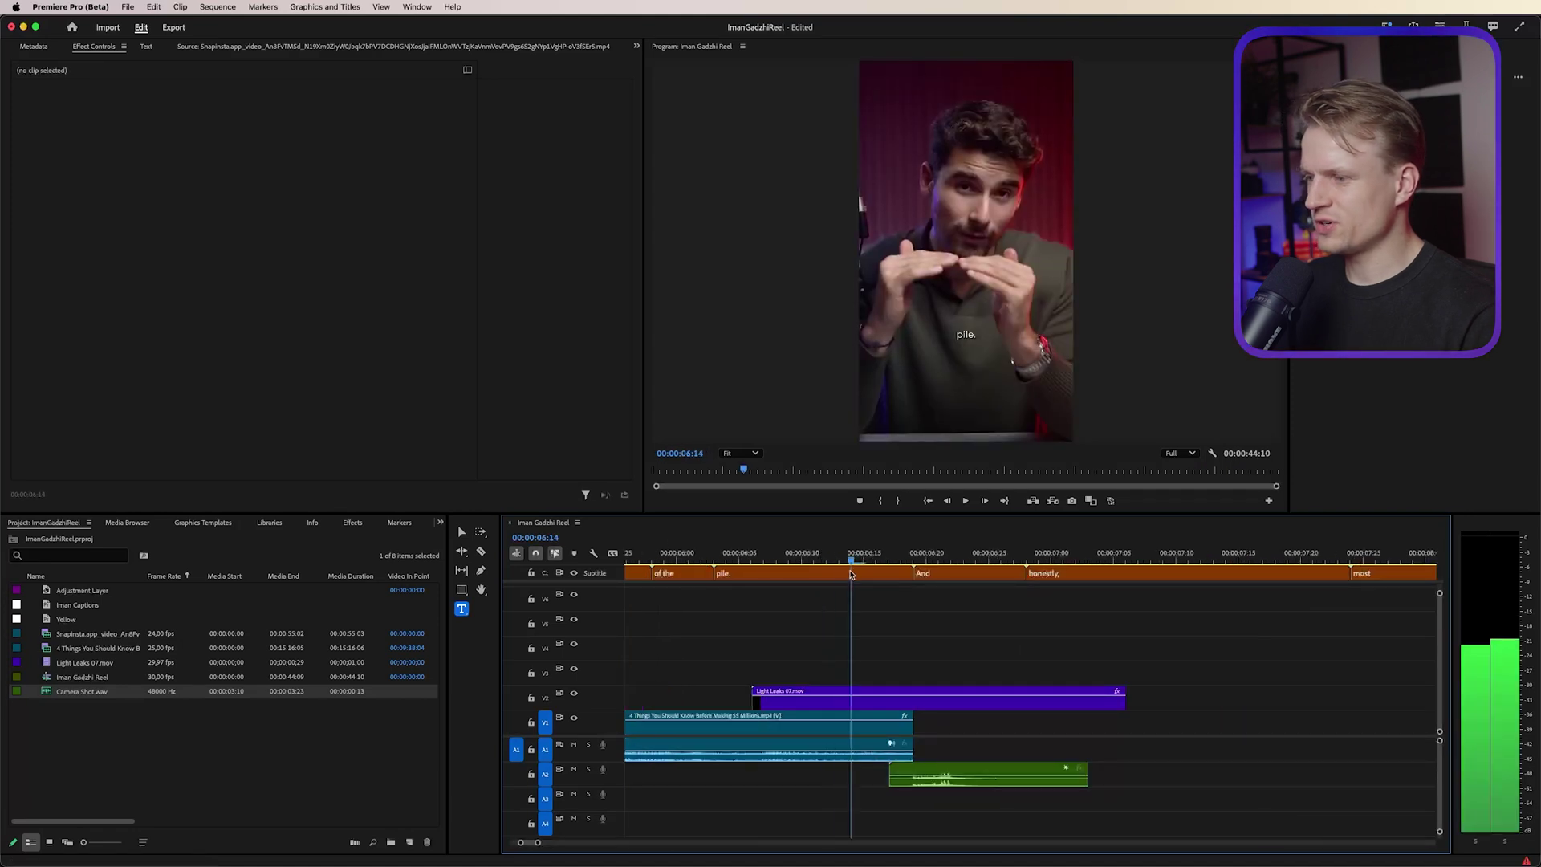
{"action": "key", "text": "space"}
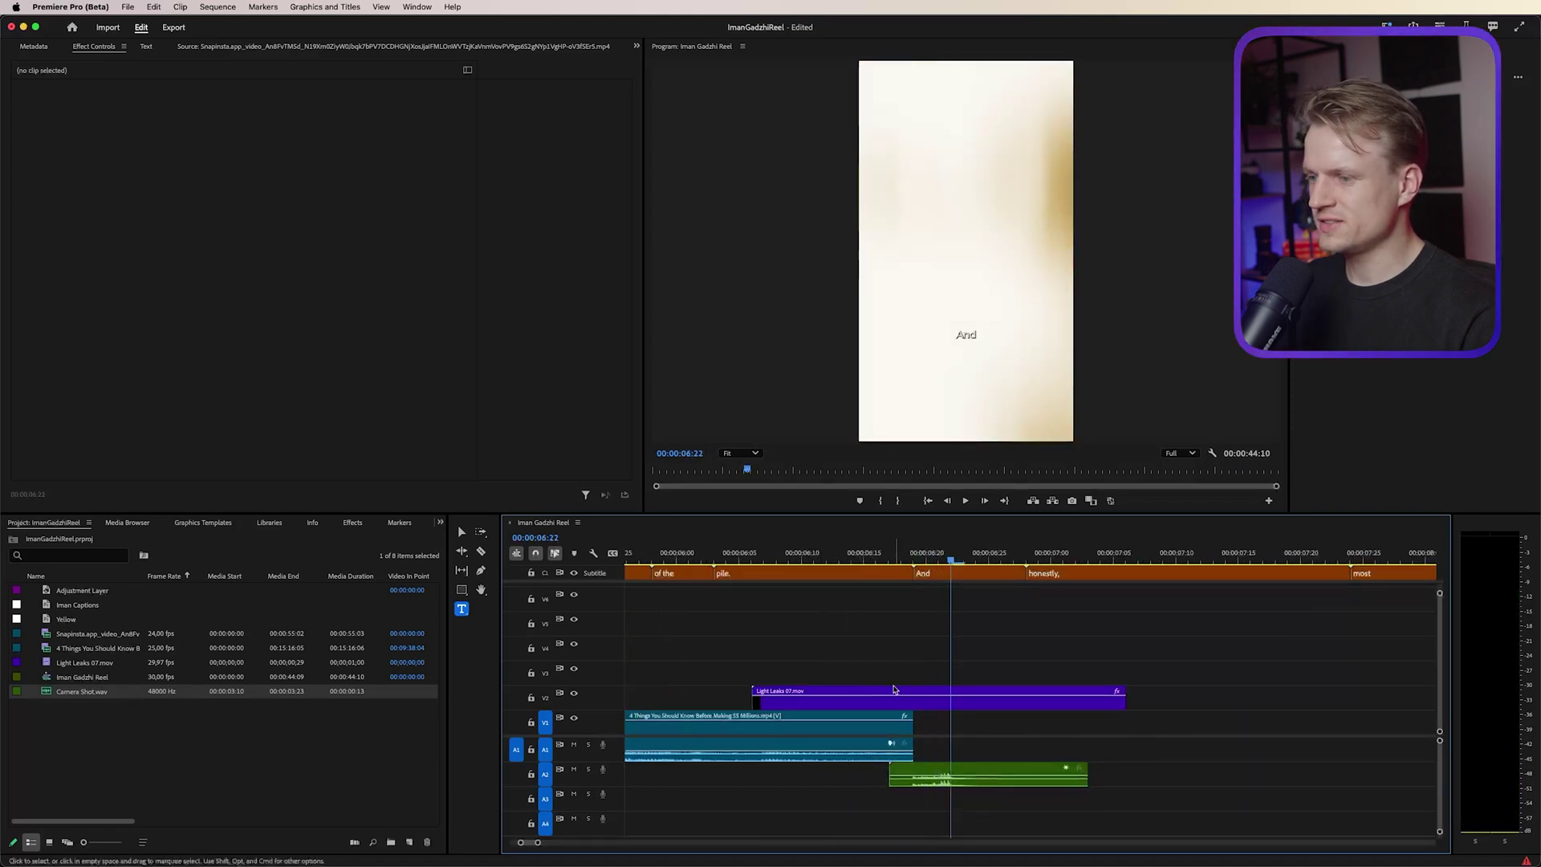
{"action": "left_click_drag", "start_coordinate": [912, 727], "coordinate": [997, 682]}
{"action": "scroll", "coordinate": [830, 682], "scroll_direction": "down", "scroll_amount": 10}
{"action": "left_click", "coordinate": [835, 683]}
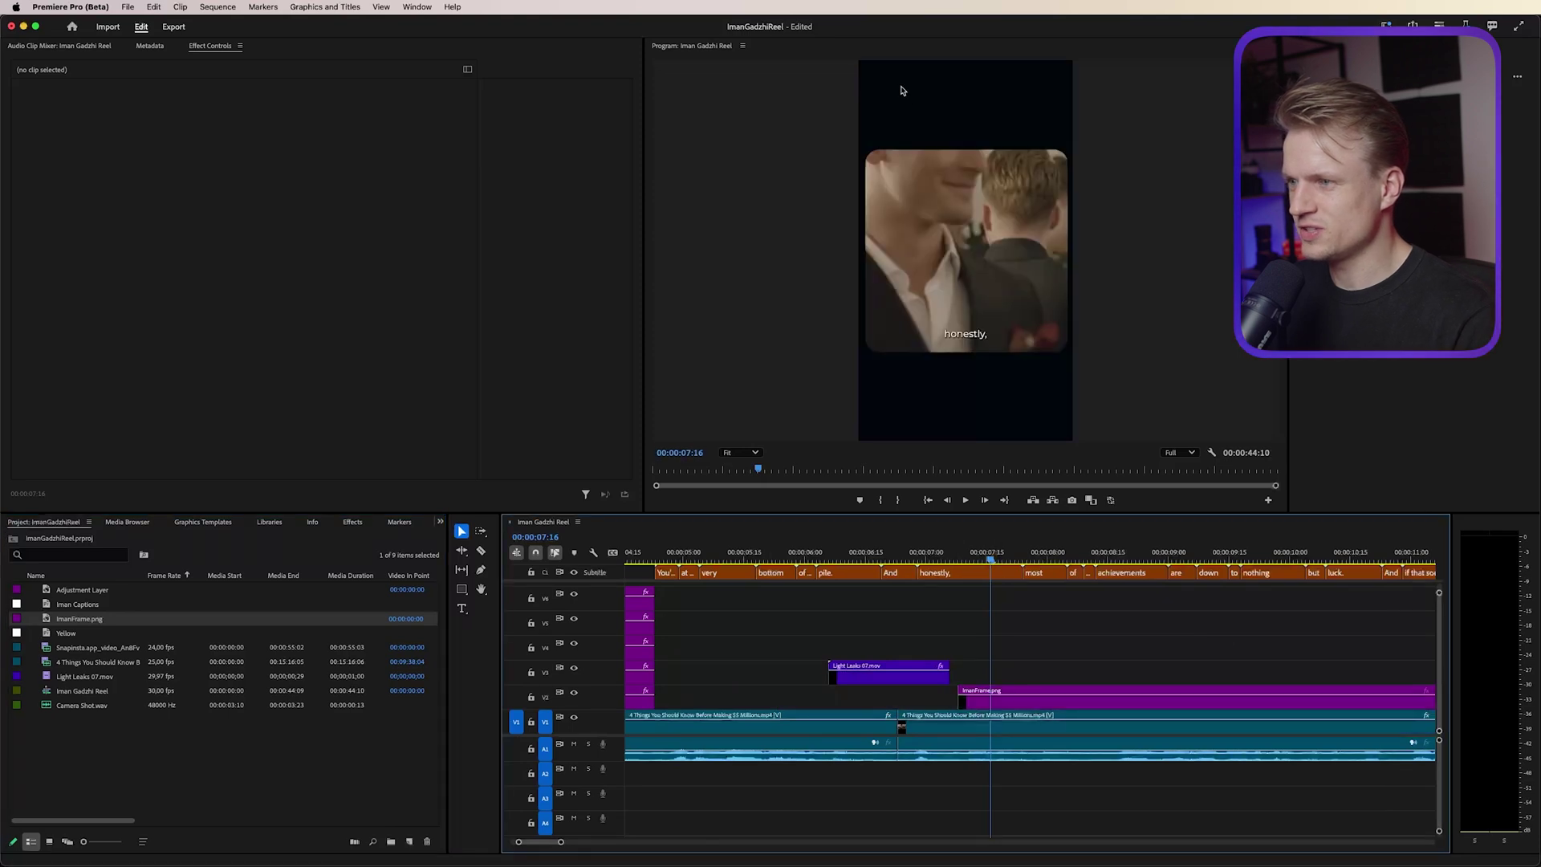
- Align the start of ImanFrame.png on V2 with the V1 cut beneath the light leak
{"action": "left_click", "coordinate": [1001, 703]}
{"action": "scroll", "coordinate": [853, 705], "scroll_direction": "up", "scroll_amount": 5}
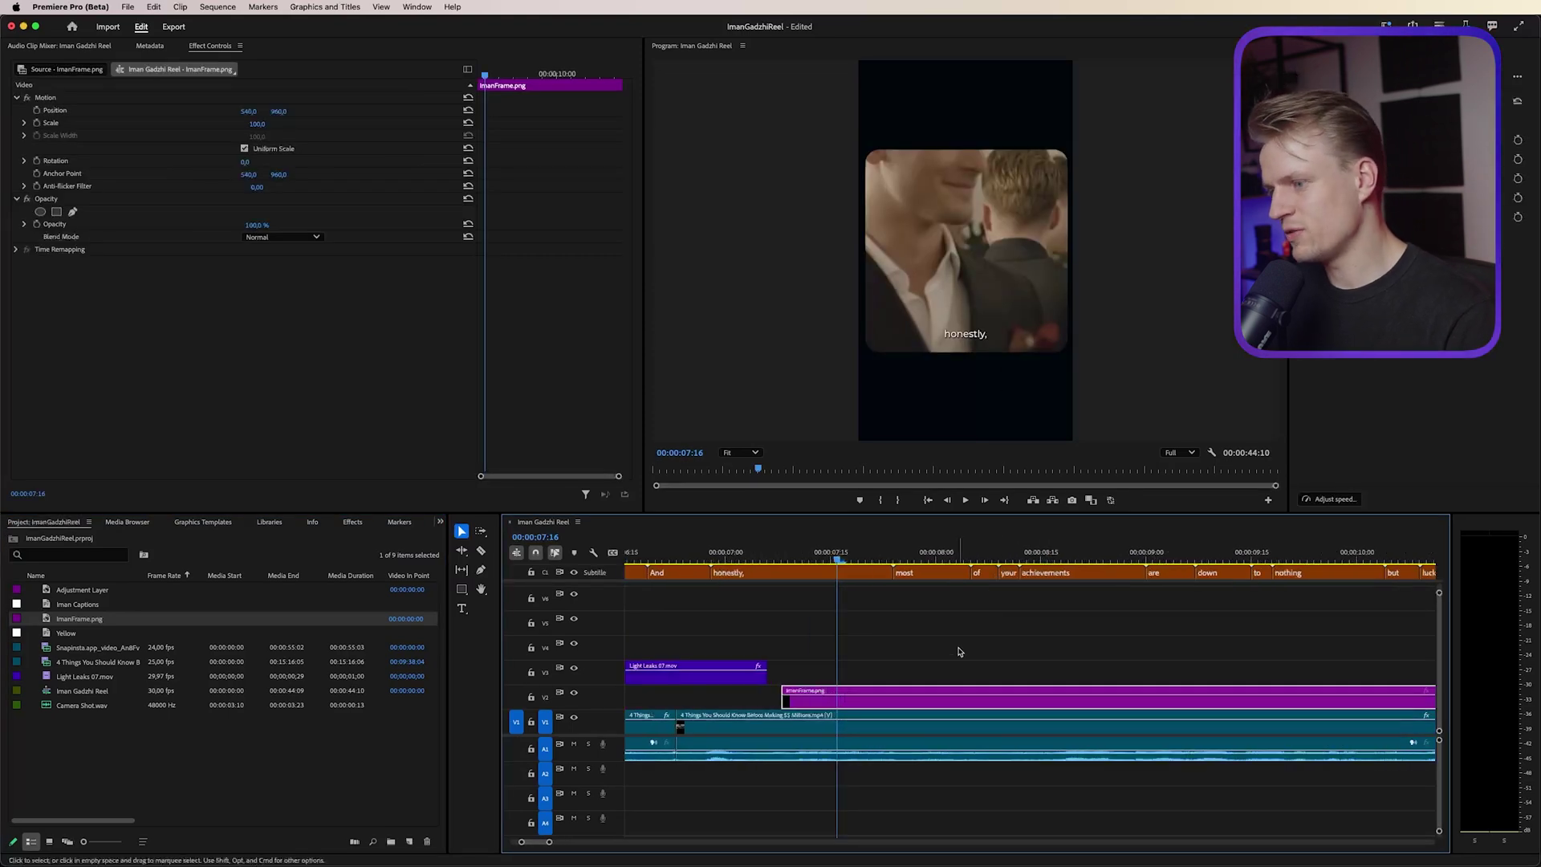
{"action": "left_click_drag", "start_coordinate": [959, 649], "coordinate": [879, 691]}
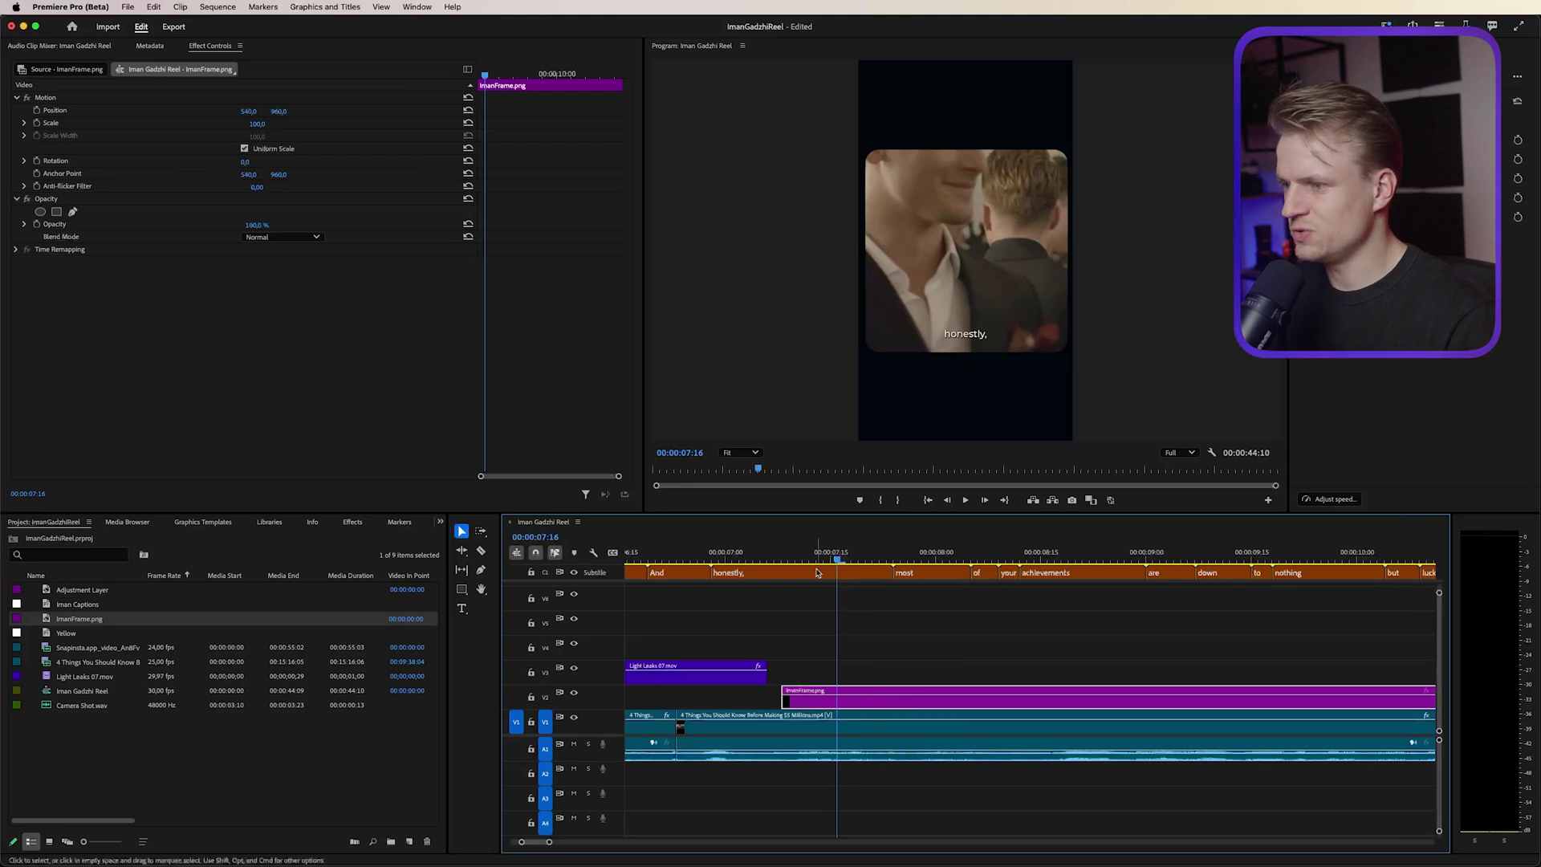
{"action": "left_click_drag", "start_coordinate": [795, 559], "coordinate": [780, 560]}
{"action": "left_click_drag", "start_coordinate": [785, 695], "coordinate": [678, 695]}
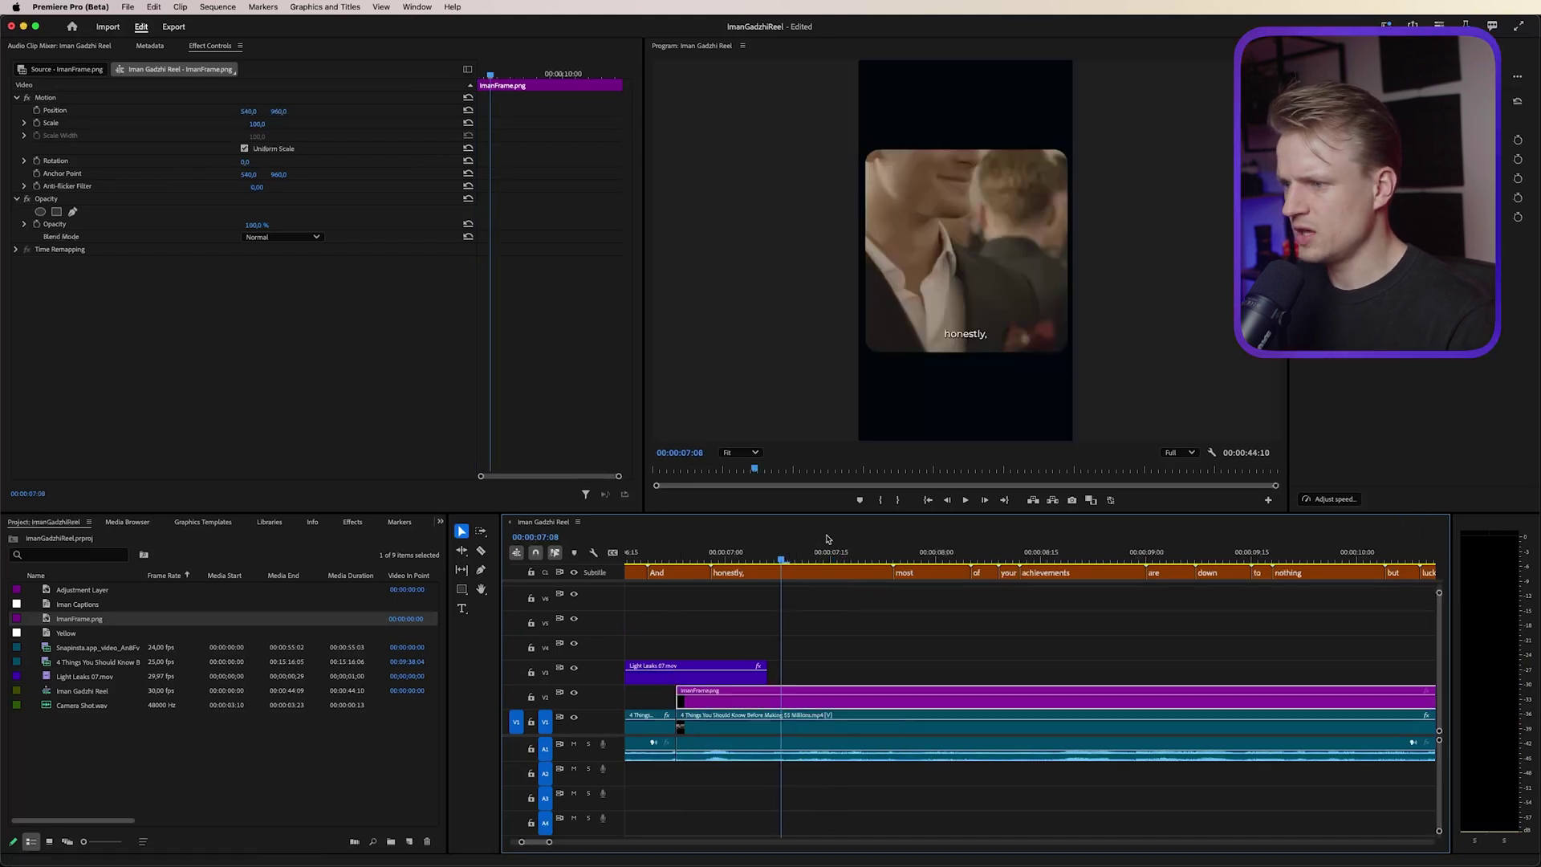
- Reframe the V1 clip inside the rounded frame by setting its scale to 104 and its vertical position to 1037
{"action": "left_click", "coordinate": [802, 724]}
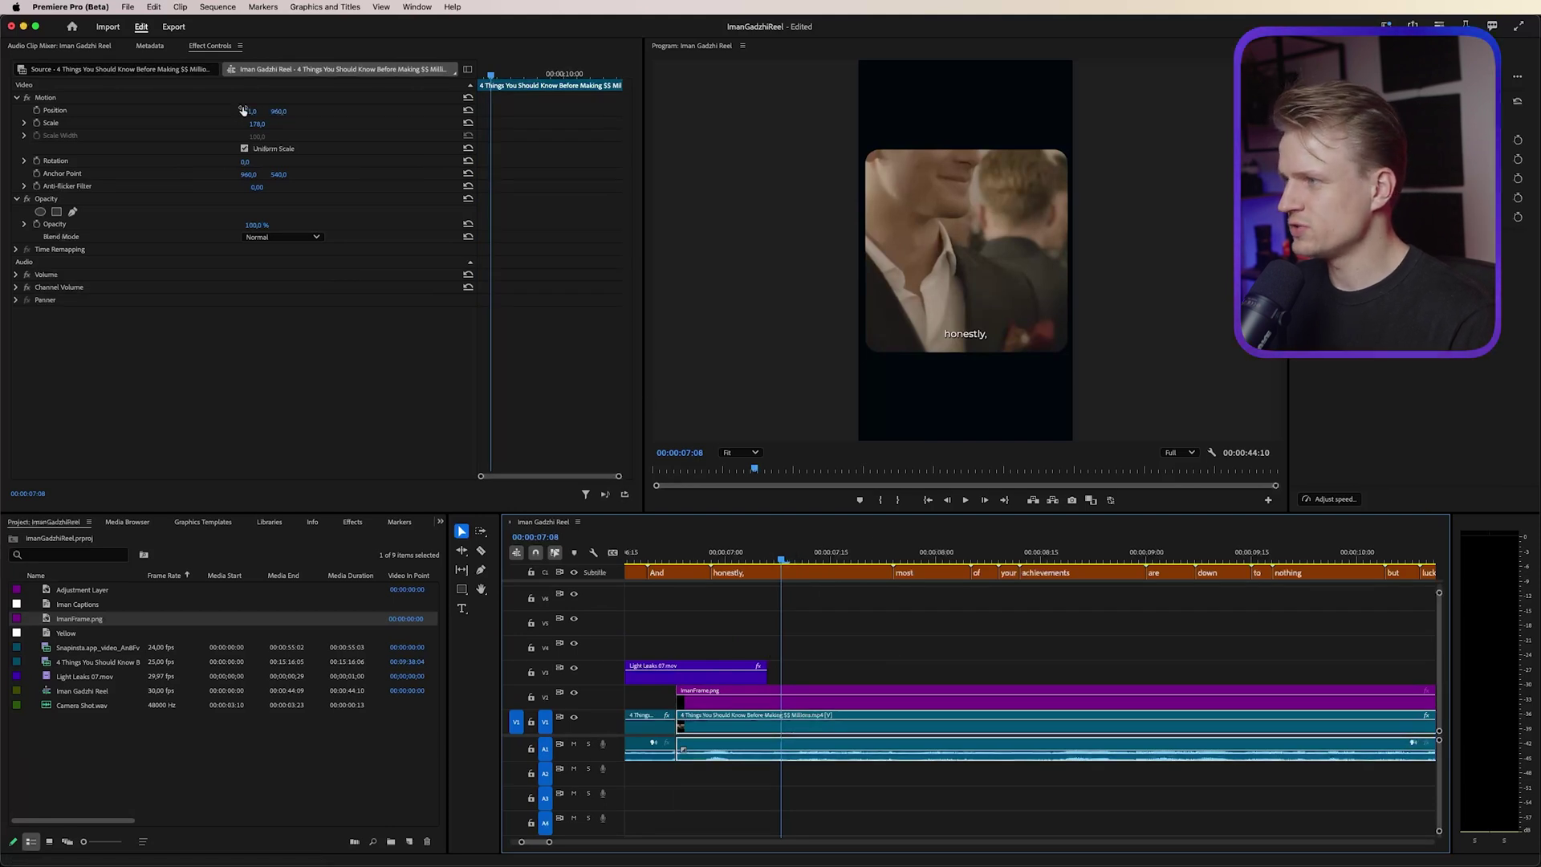
{"action": "left_click_drag", "start_coordinate": [272, 112], "coordinate": [470, 112]}
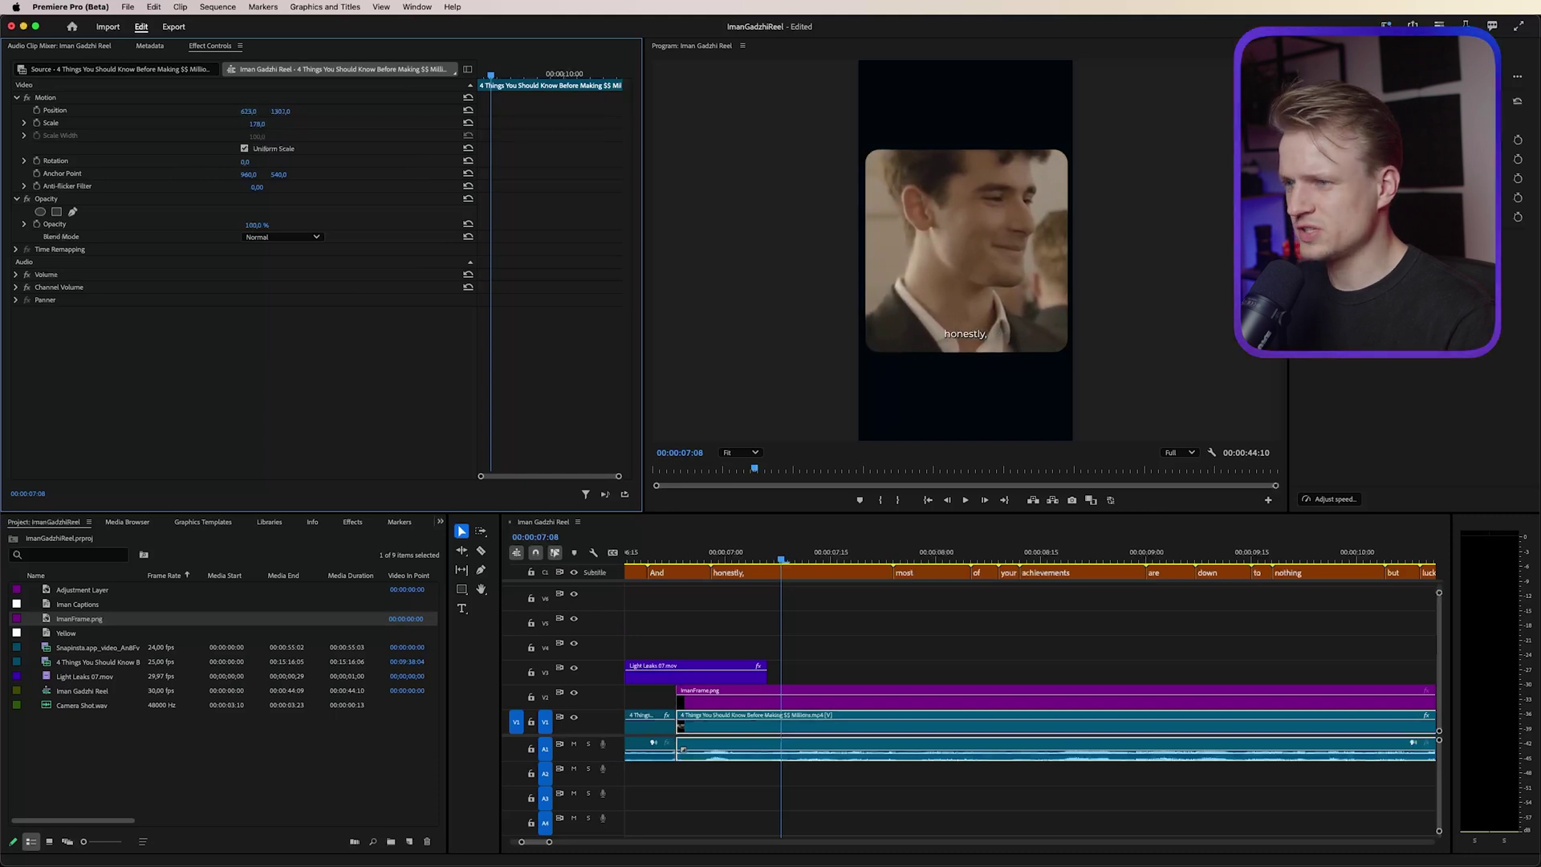
{"action": "left_click_drag", "start_coordinate": [257, 124], "coordinate": [245, 123]}
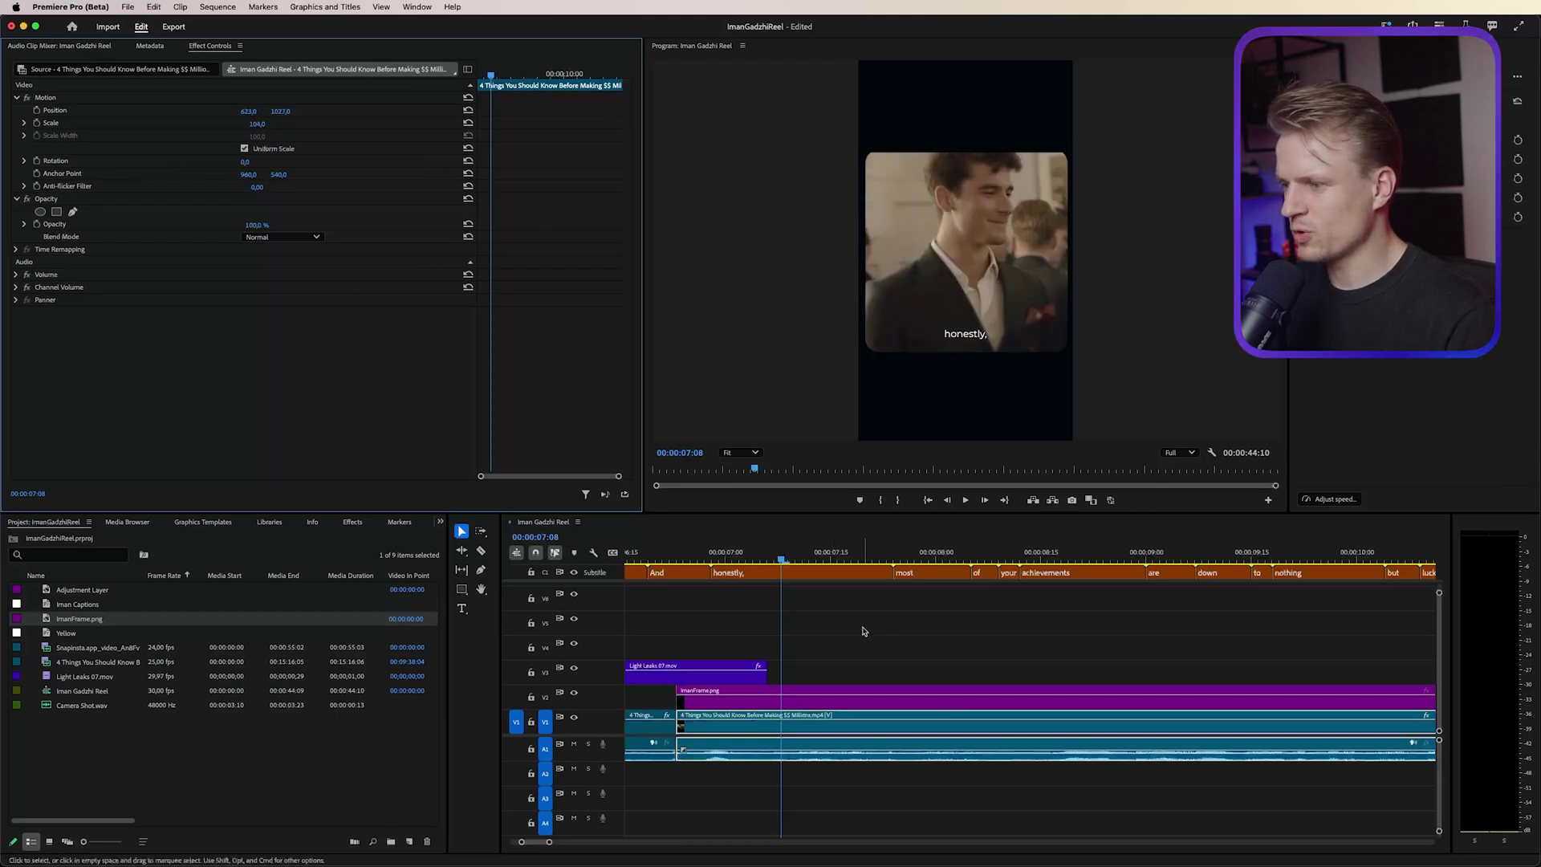
- Move the light leak and ImanFrame.png up one track, import Film - 17094.mp4 and place it on V2 from the cut
{"action": "left_click_drag", "start_coordinate": [864, 631], "coordinate": [668, 697]}
{"action": "key", "text": "alt+Up"}
{"action": "key", "text": "super+i"}
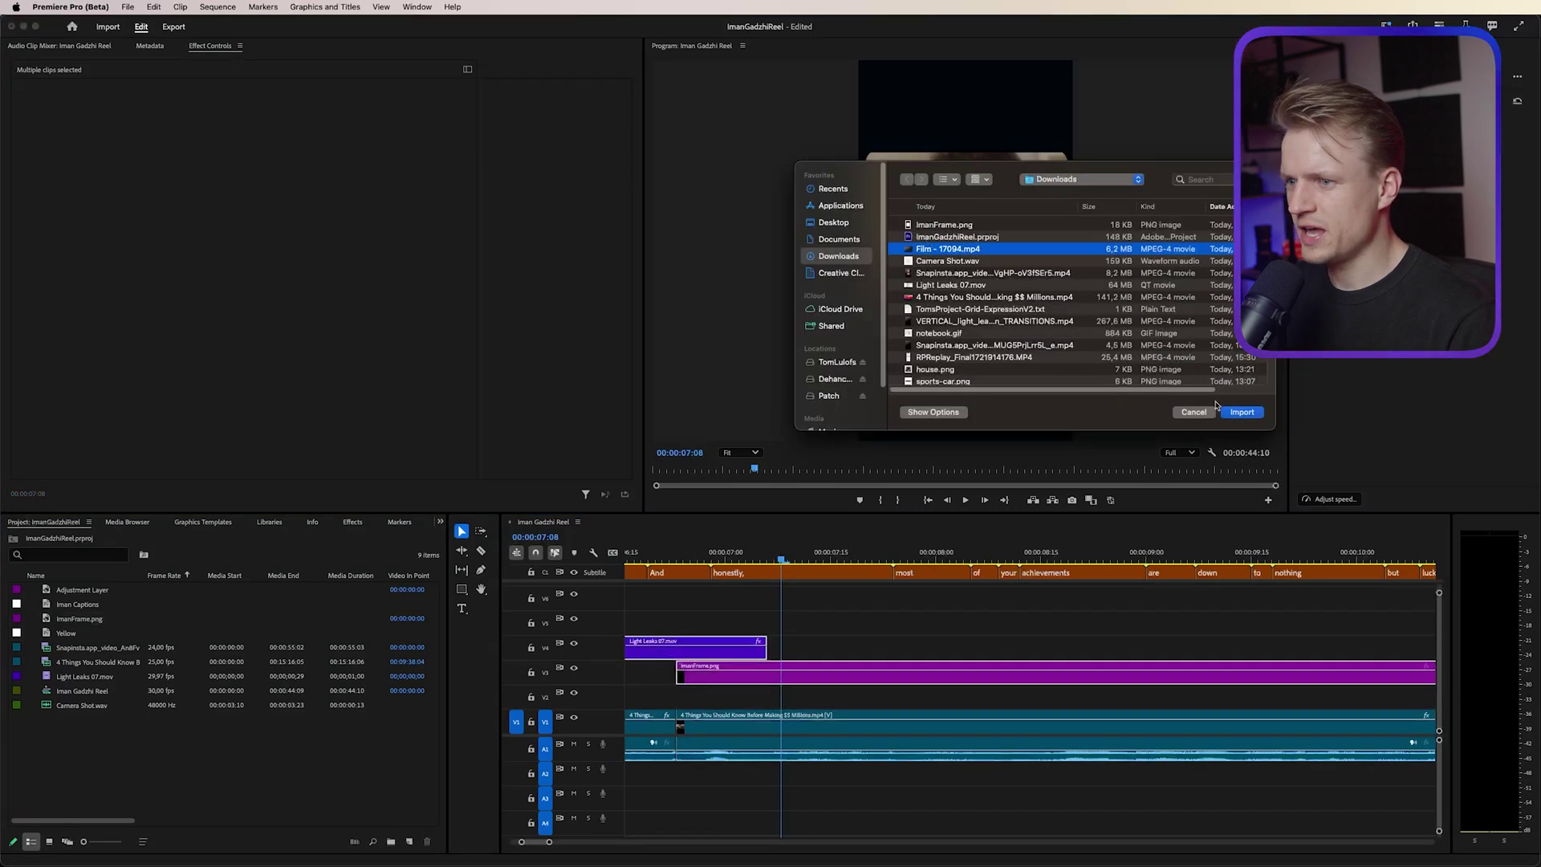
{"action": "left_click", "coordinate": [1240, 412]}
{"action": "left_click_drag", "start_coordinate": [82, 691], "coordinate": [700, 703]}
{"action": "left_click", "coordinate": [851, 704]}
{"action": "left_click", "coordinate": [915, 556]}
- Compare the Overlay and Screen blend modes on the Film - 17094.mp4 clip and keep Screen
{"action": "left_click", "coordinate": [290, 240]}
{"action": "left_click", "coordinate": [289, 239]}
{"action": "left_click", "coordinate": [268, 444]}
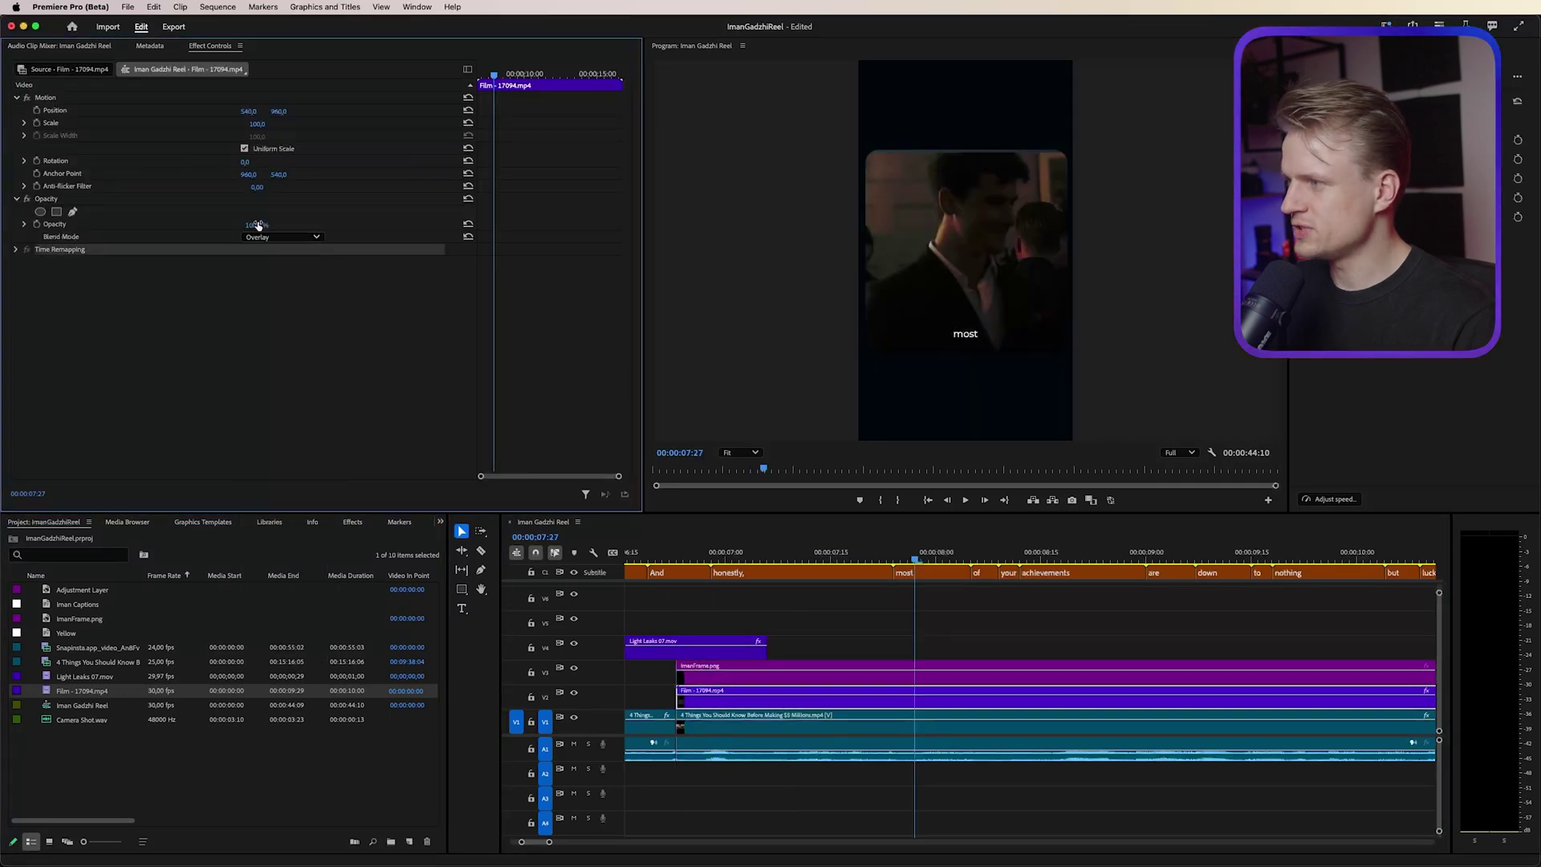
{"action": "left_click", "coordinate": [283, 237]}
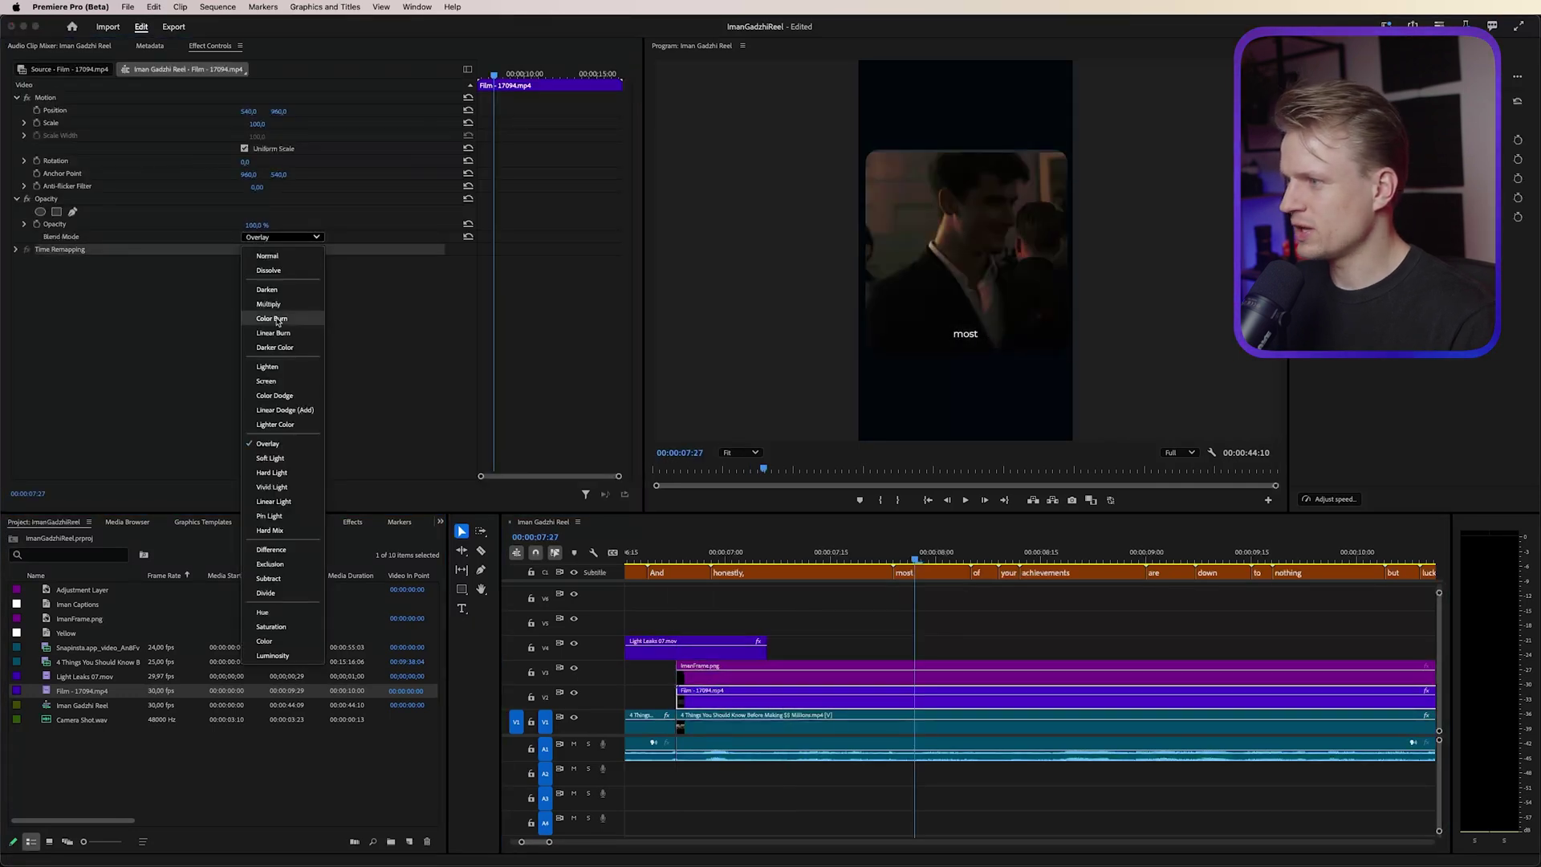
{"action": "left_click", "coordinate": [266, 381]}
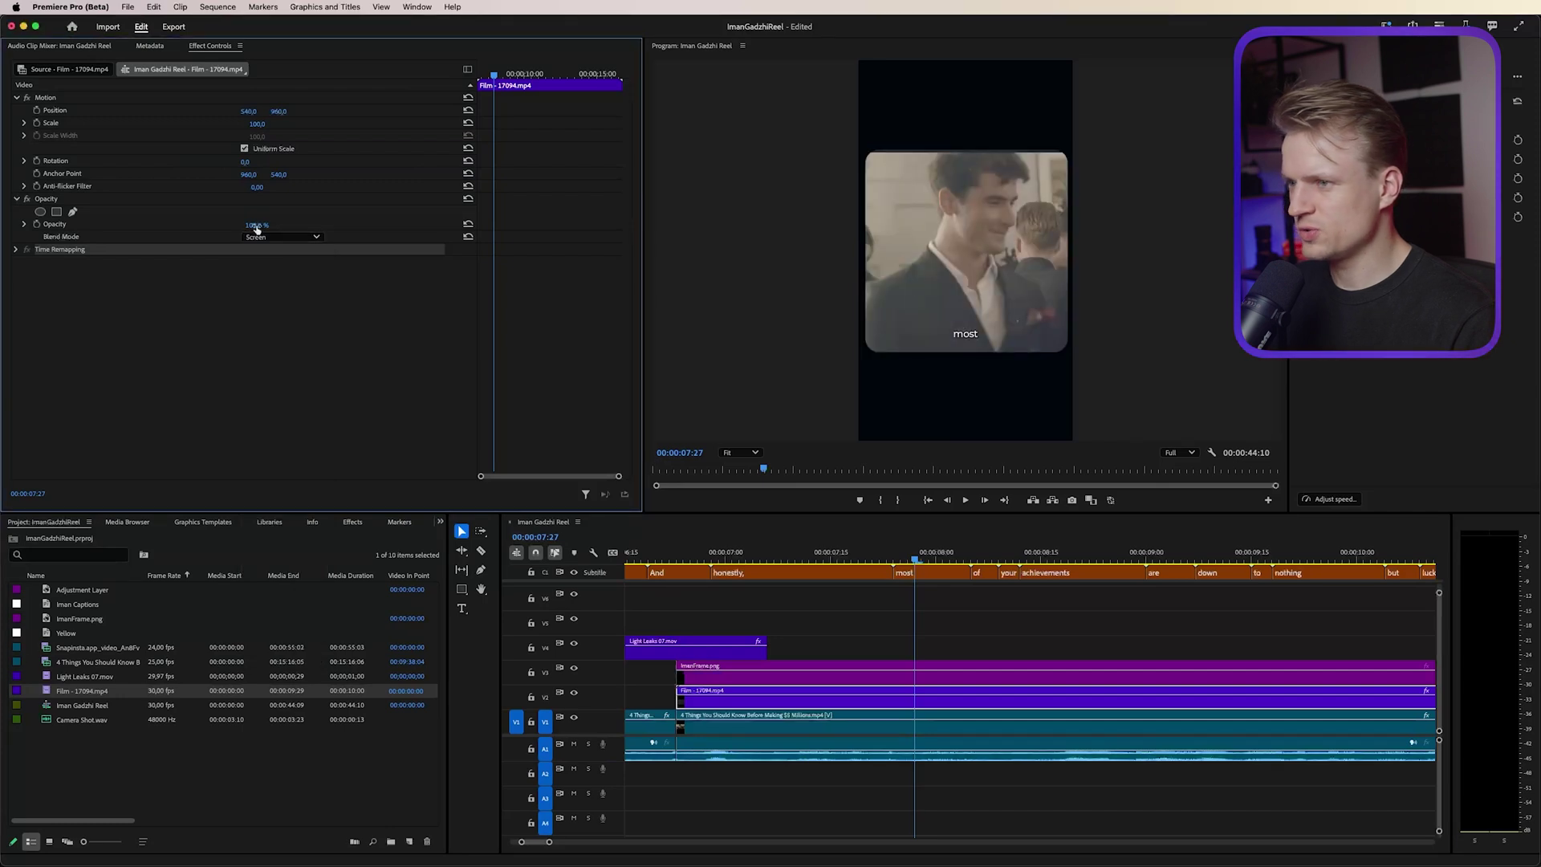
- Open Lumetri Color for the framed V1 clip and raise its creative saturation to 117.8
{"action": "left_click_drag", "start_coordinate": [797, 559], "coordinate": [1106, 561]}
{"action": "left_click", "coordinate": [990, 728]}
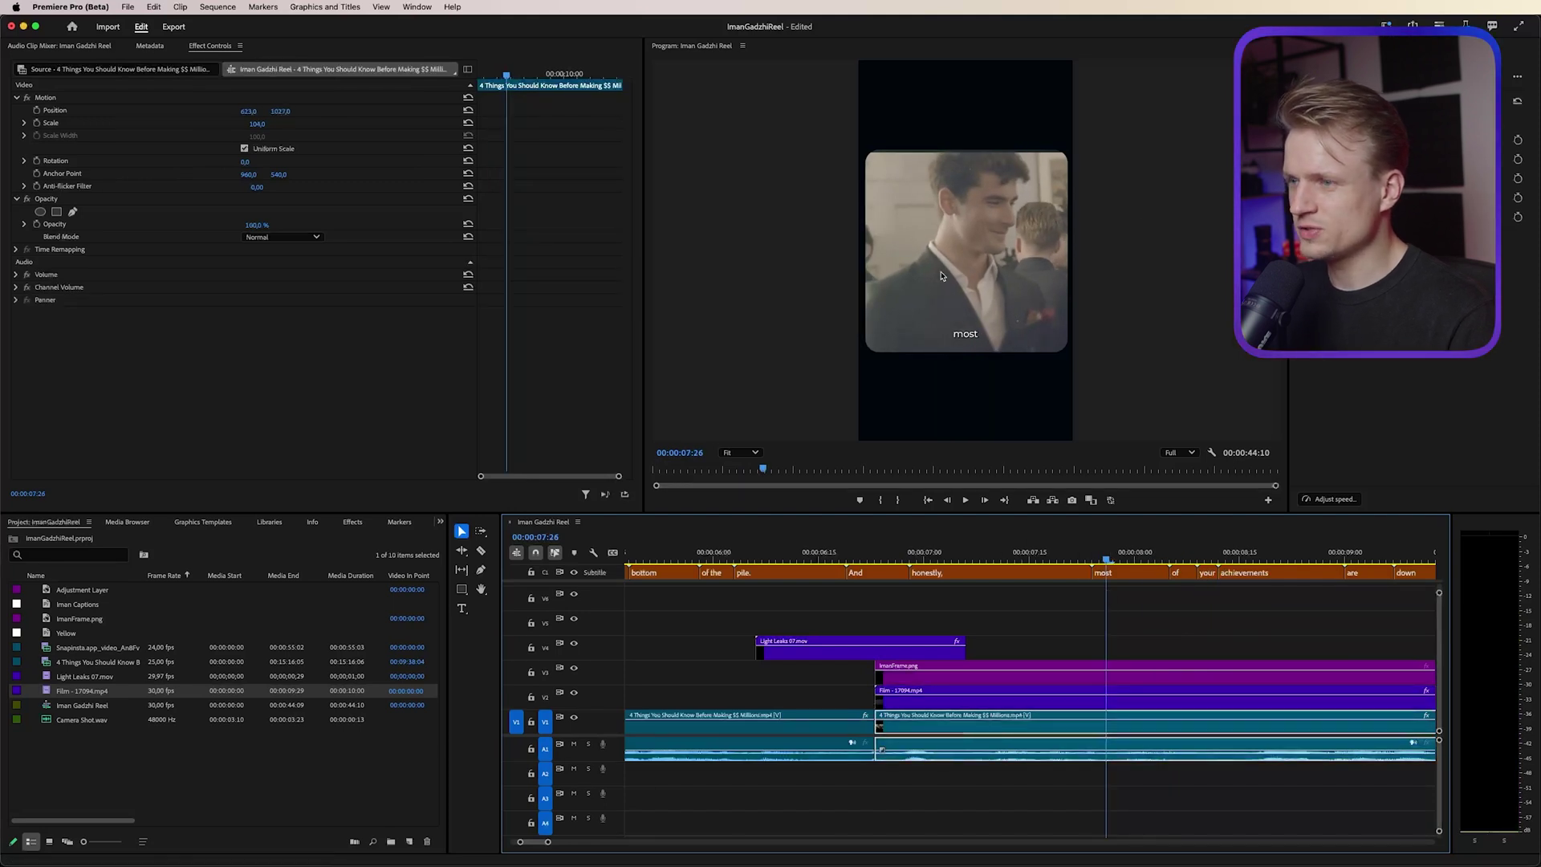
{"action": "left_click", "coordinate": [421, 6]}
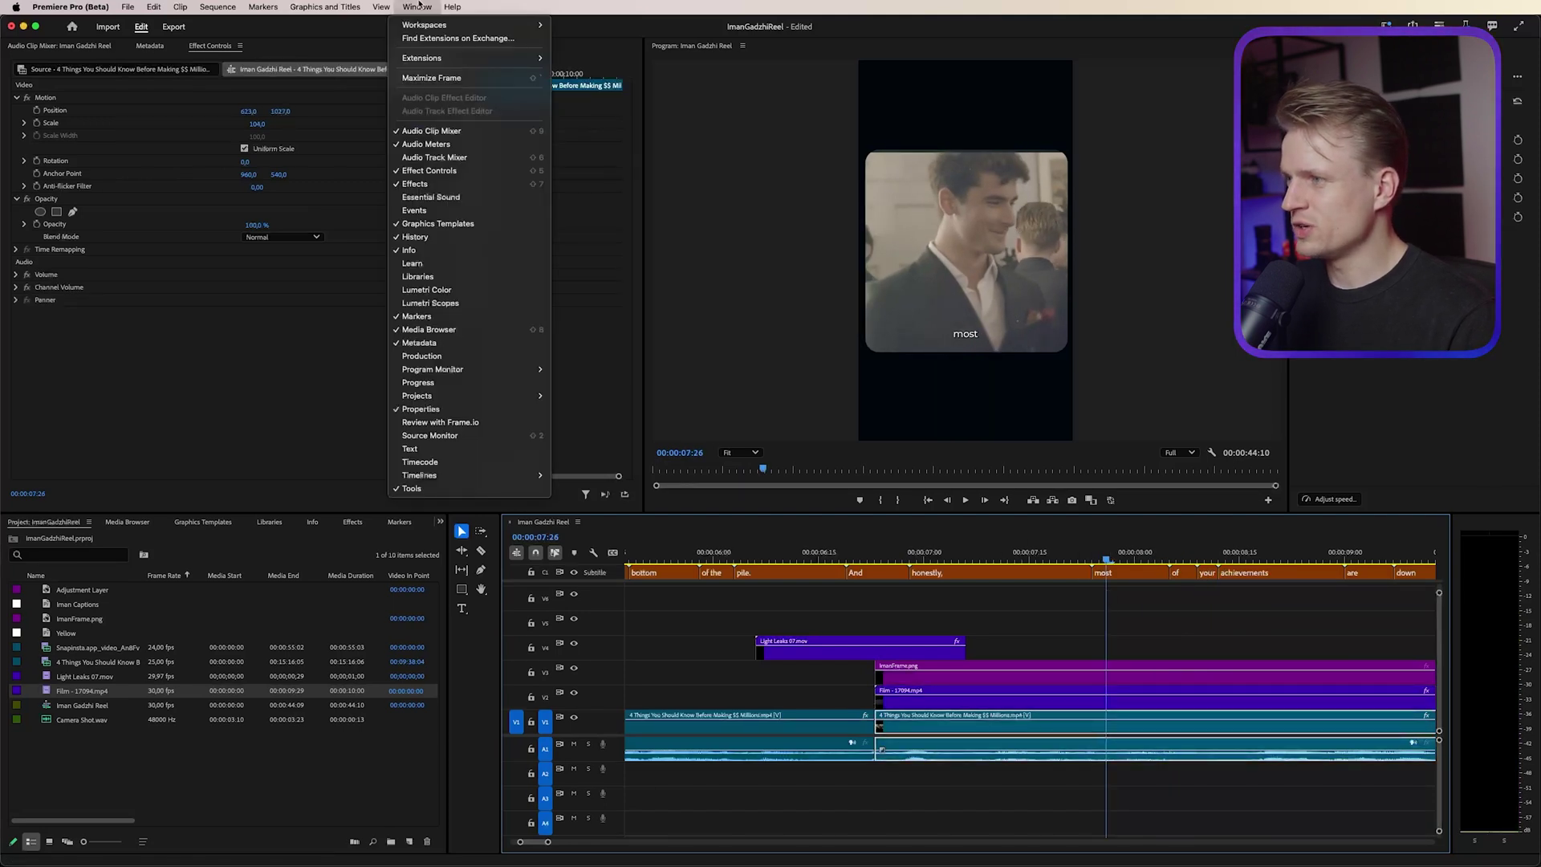
{"action": "left_click", "coordinate": [443, 294]}
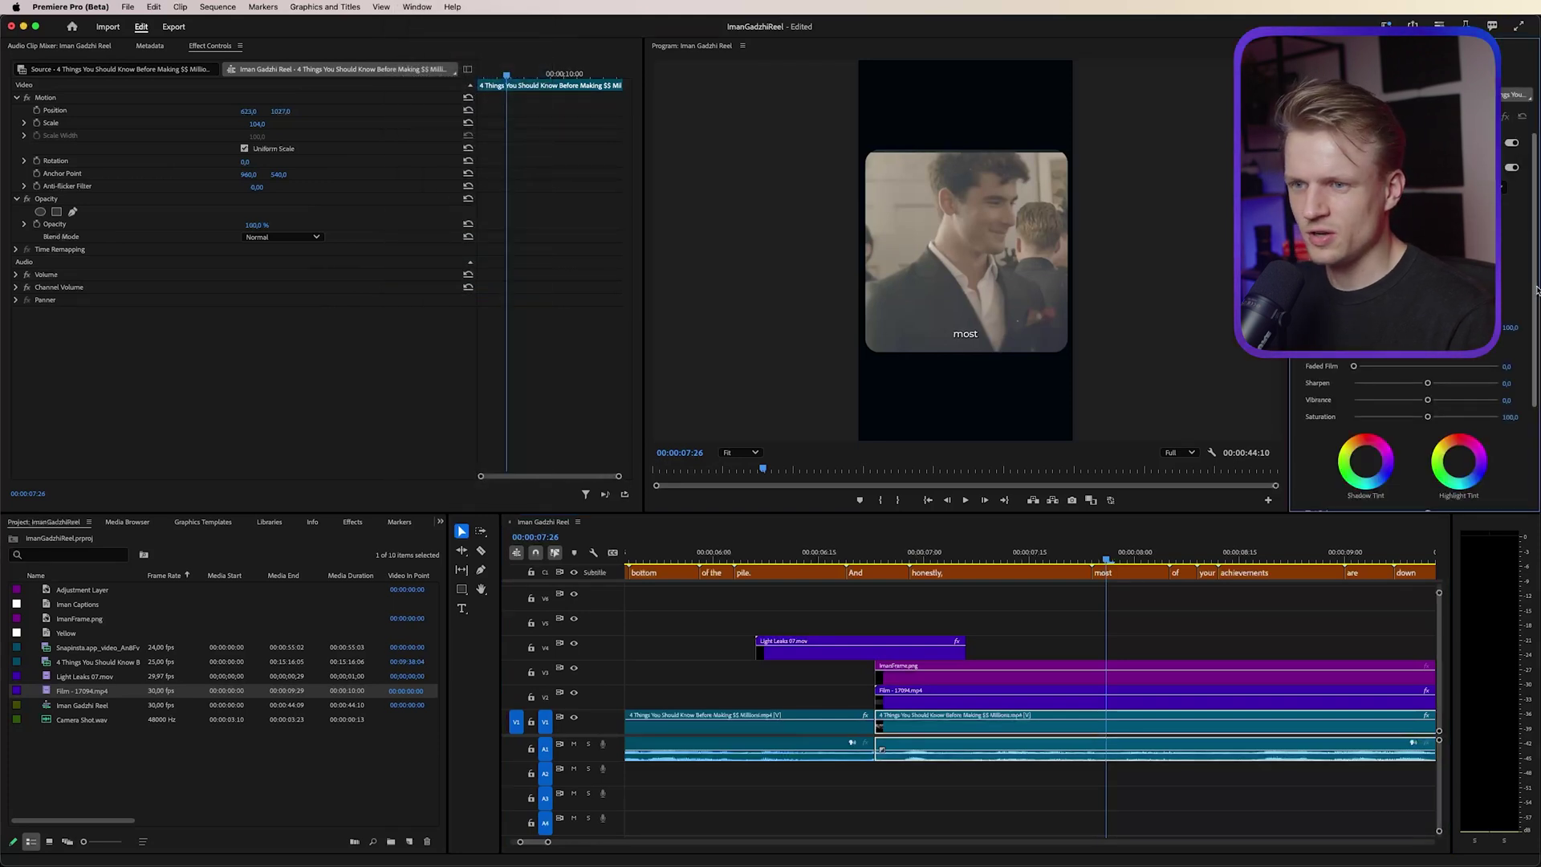
{"action": "scroll", "coordinate": [1413, 417], "scroll_direction": "down", "scroll_amount": 3}
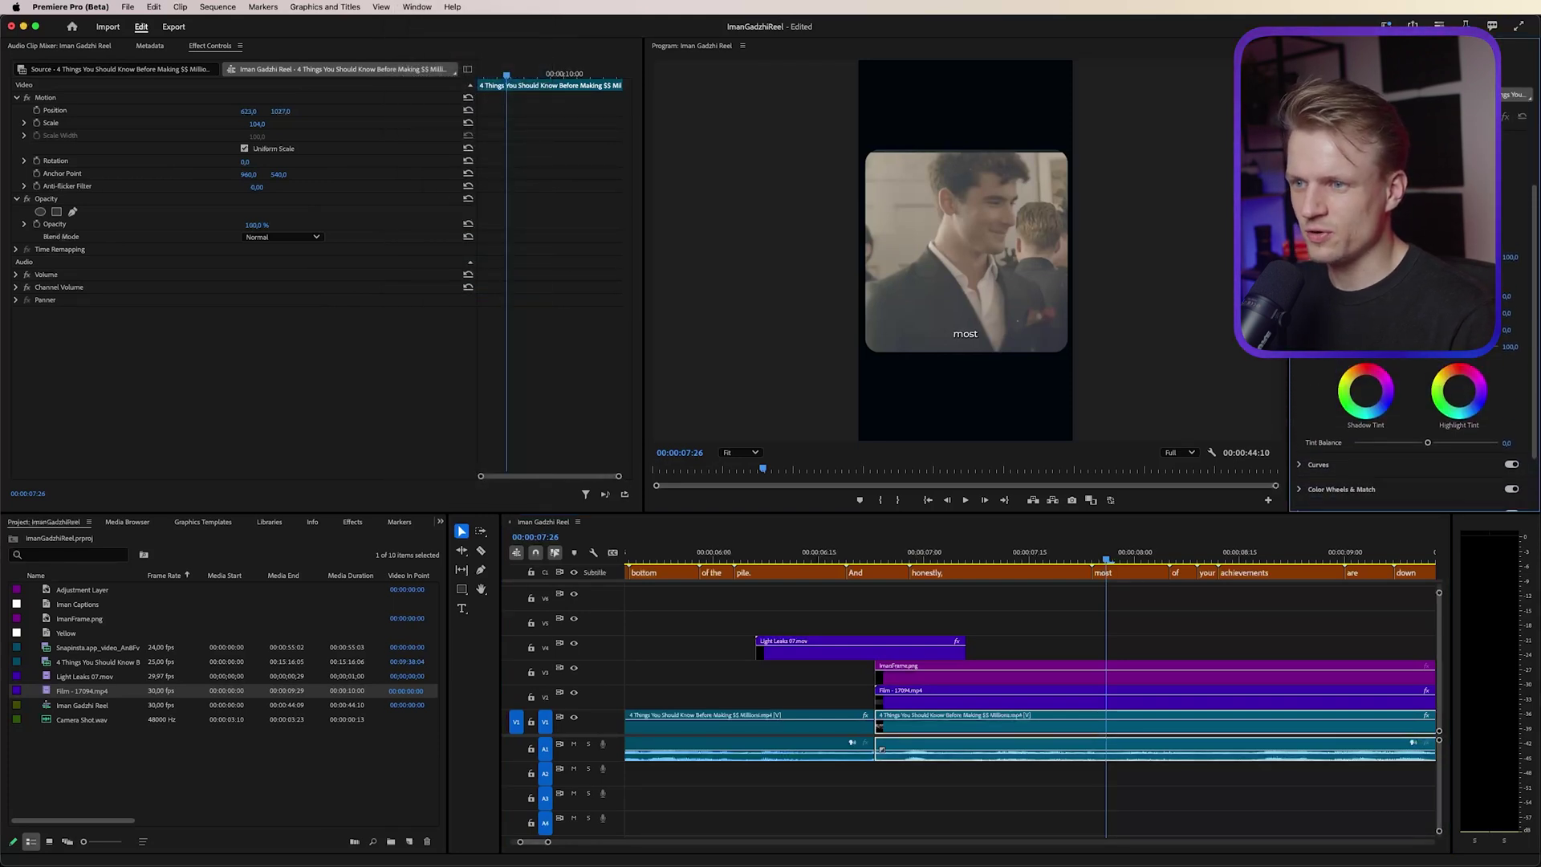
{"action": "left_click_drag", "start_coordinate": [1427, 346], "coordinate": [1432, 347]}
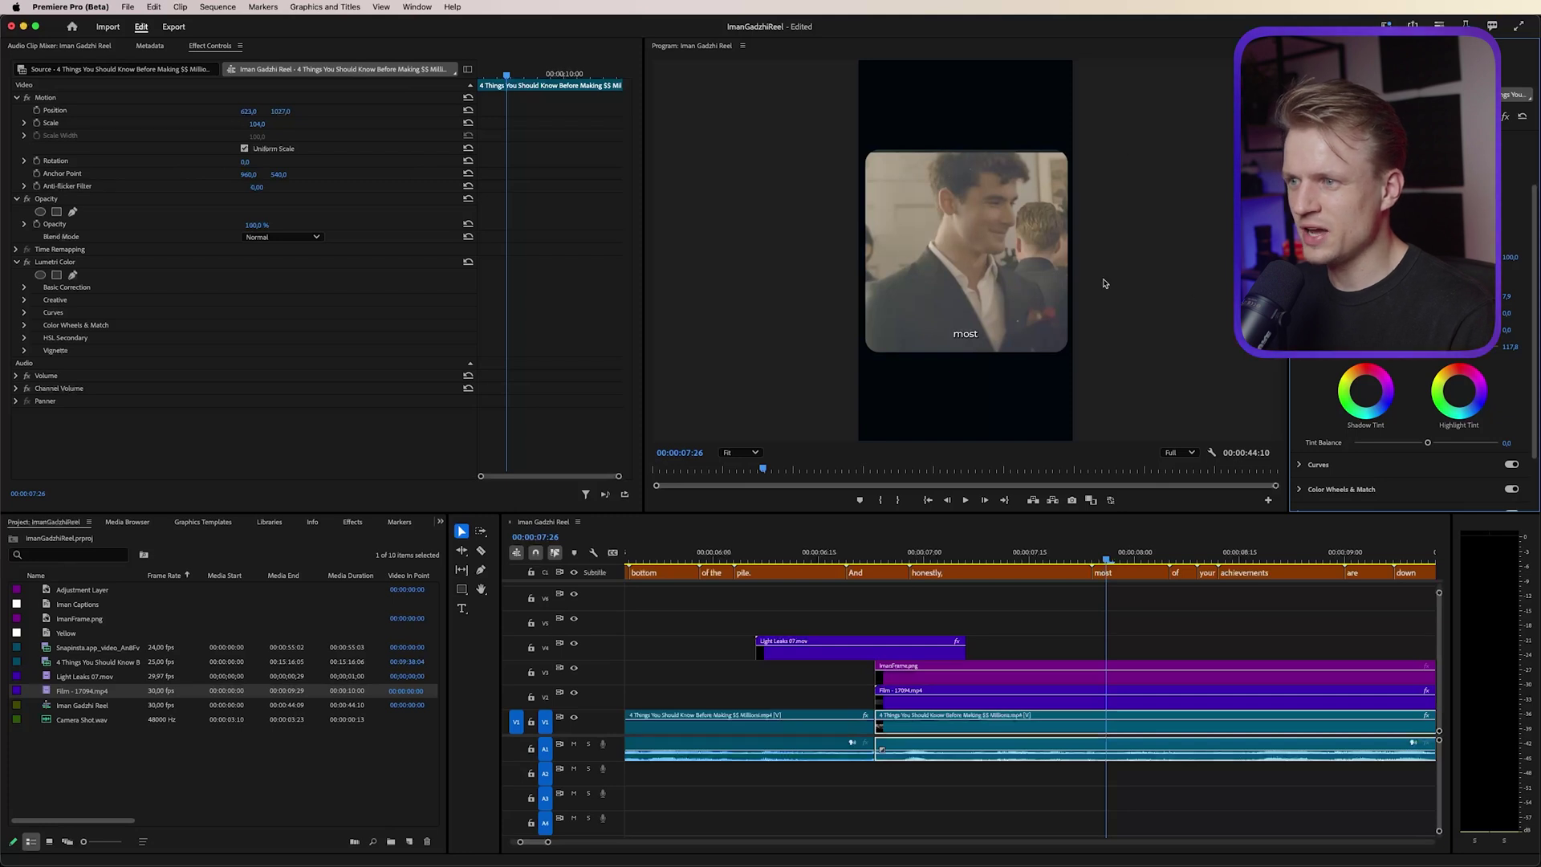
- In the clip's basic correction, set exposure to -0.4, highlights to 12 and lower the blacks, and bypass the Lumetri effect to compare
{"action": "scroll", "coordinate": [1413, 426], "scroll_direction": "up", "scroll_amount": 2}
{"action": "left_click", "coordinate": [1333, 142]}
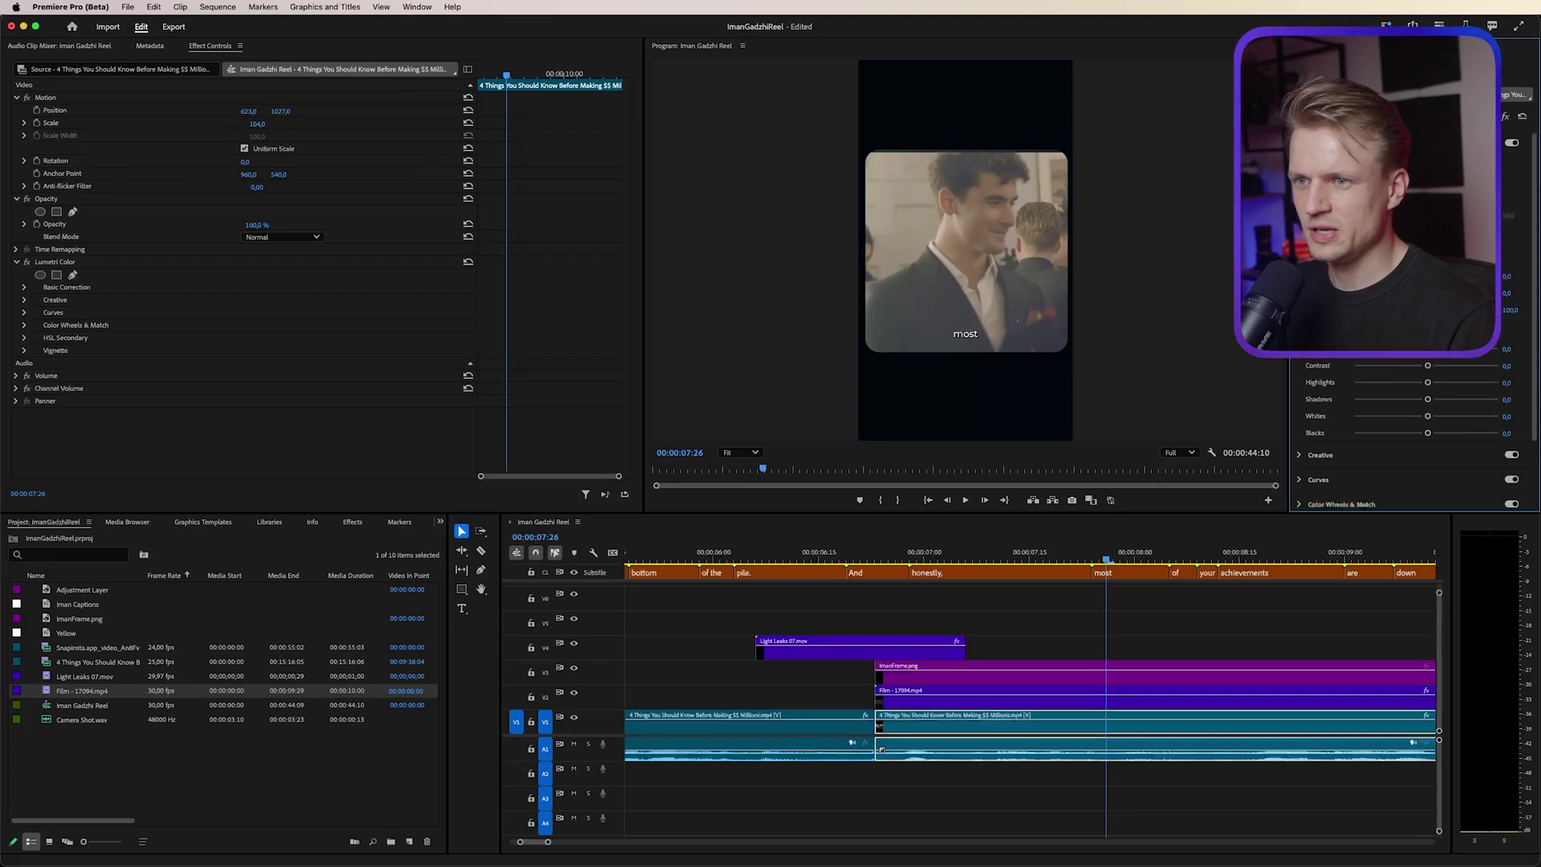
{"action": "left_click_drag", "start_coordinate": [1427, 349], "coordinate": [1422, 349]}
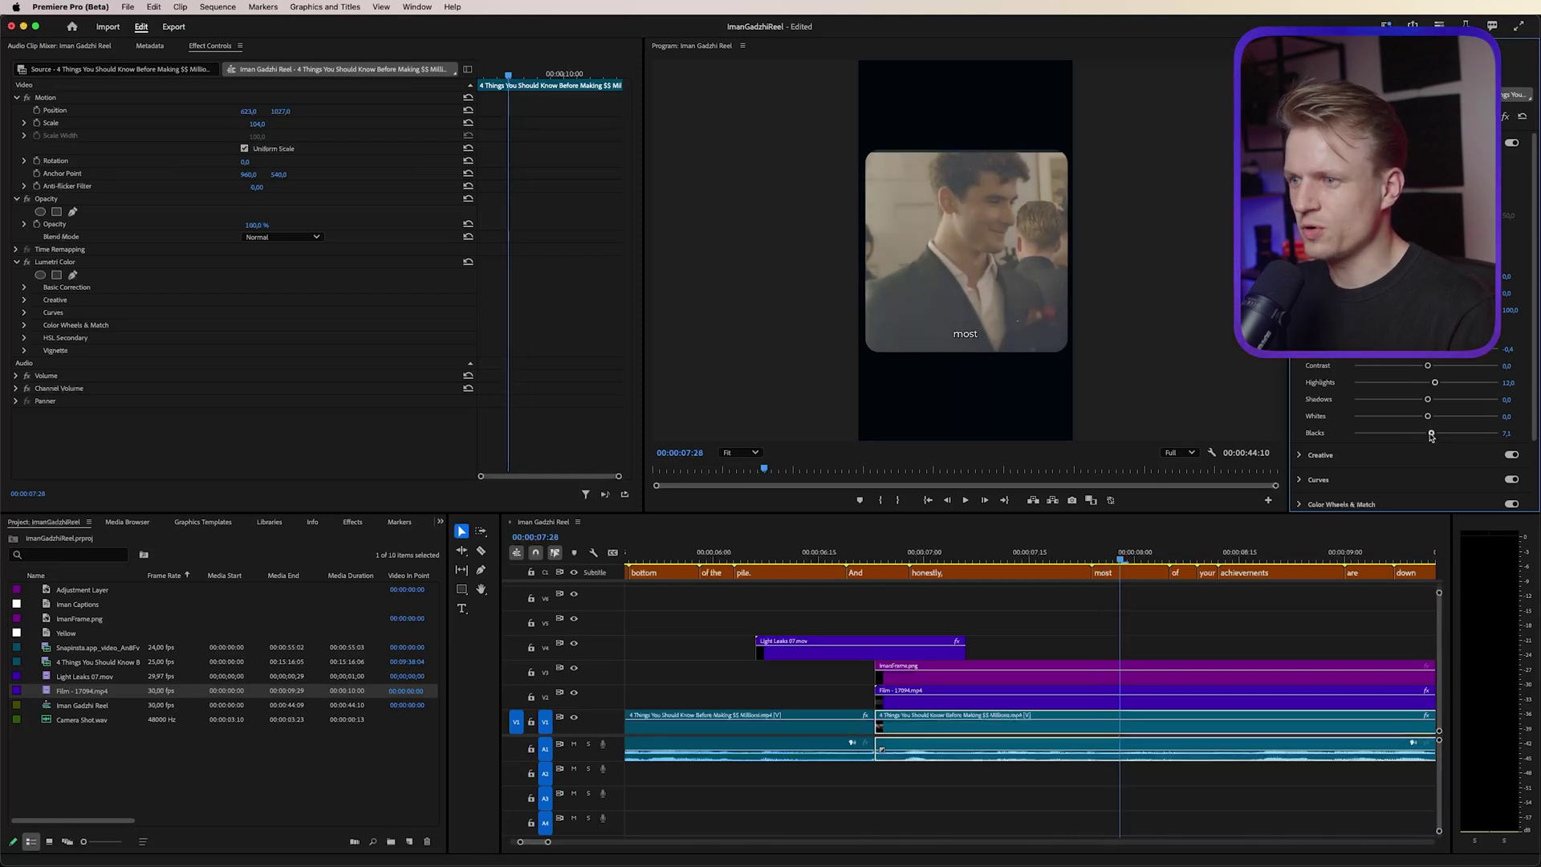
{"action": "left_click_drag", "start_coordinate": [1431, 434], "coordinate": [1415, 437]}
{"action": "left_click", "coordinate": [1493, 142]}
{"action": "left_click", "coordinate": [1506, 119]}
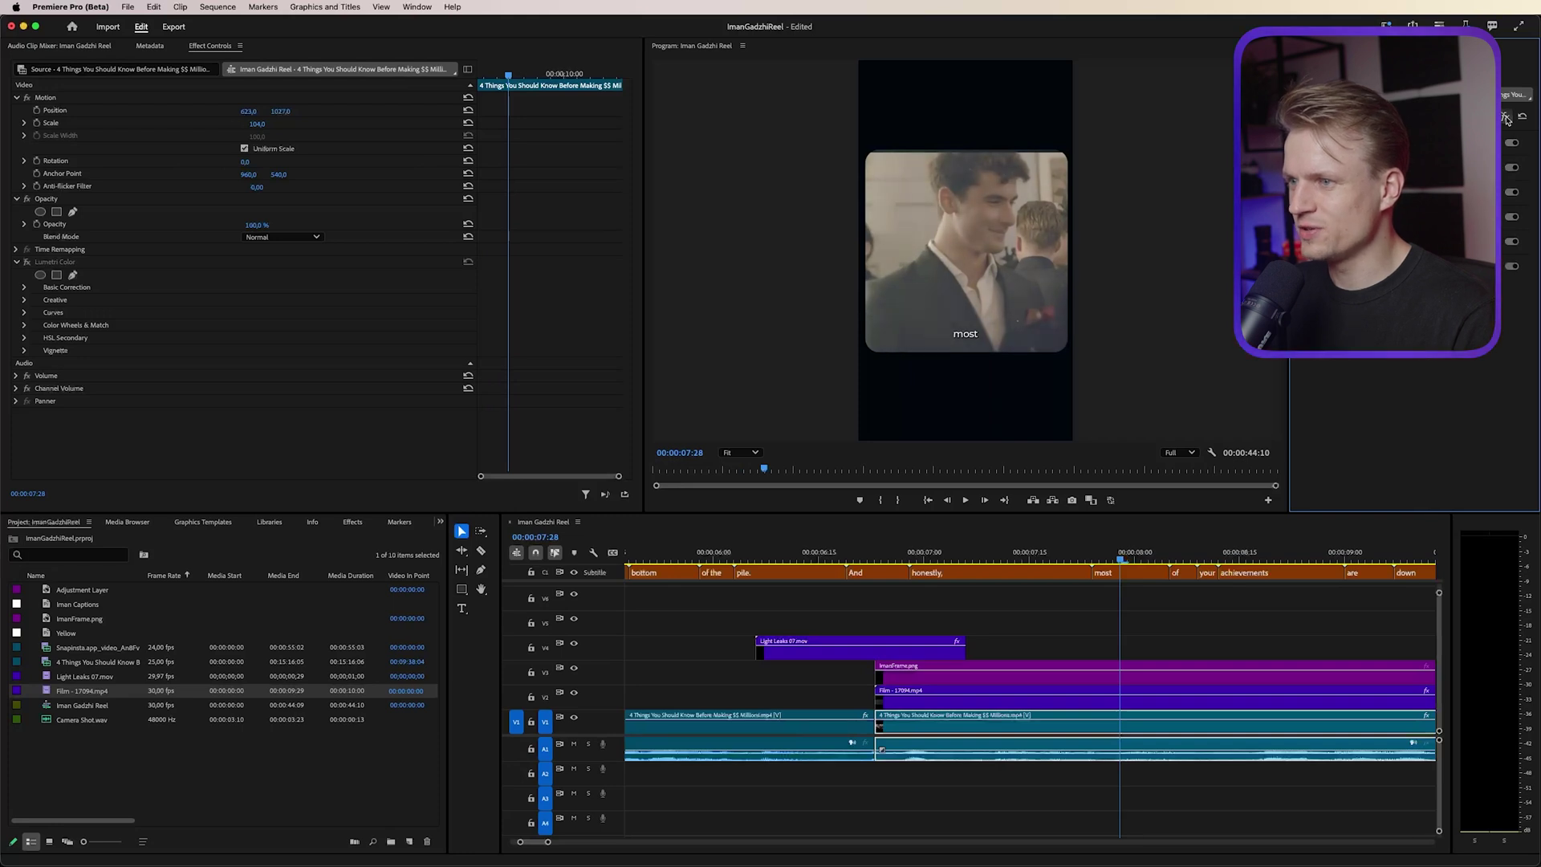